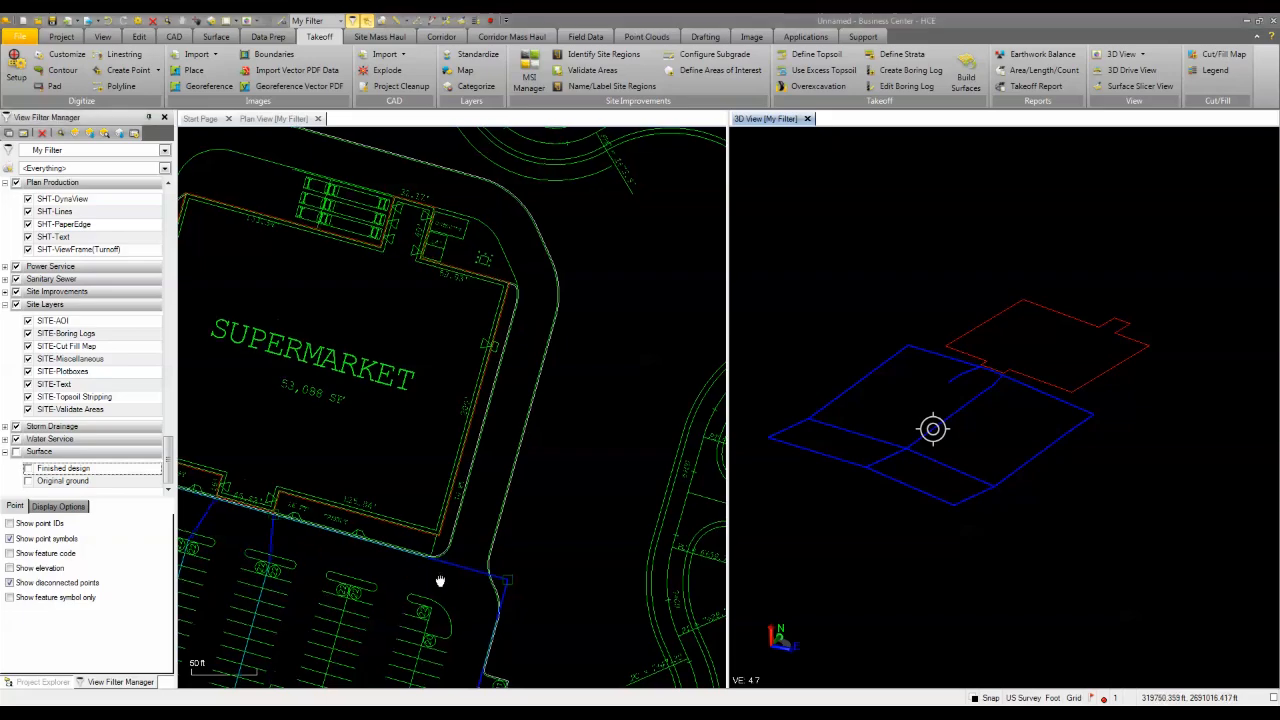
Examine the paved drive along the supermarket's east side, from the front parking area up to the building's northeast corner.
middle_click_drag(443, 583, 526, 413)
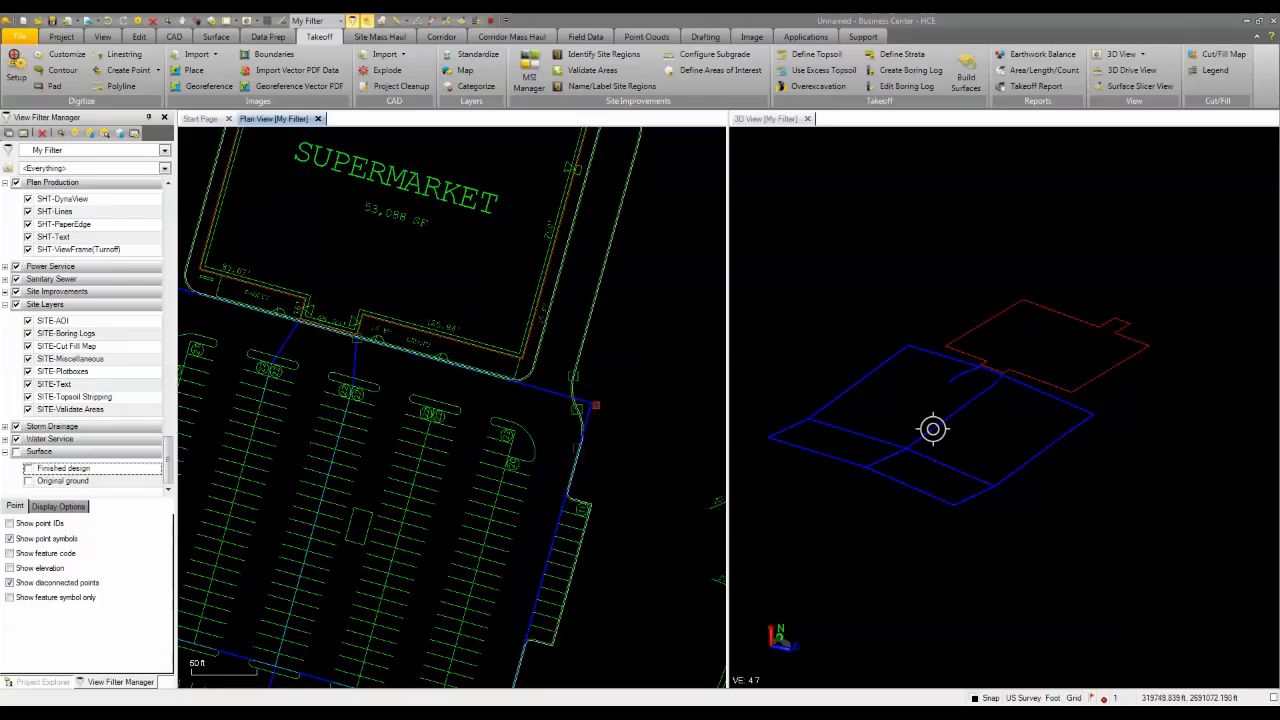
scroll(517, 527, "down", 1)
middle_click_drag(484, 639, 513, 488)
scroll(514, 548, "down", 3)
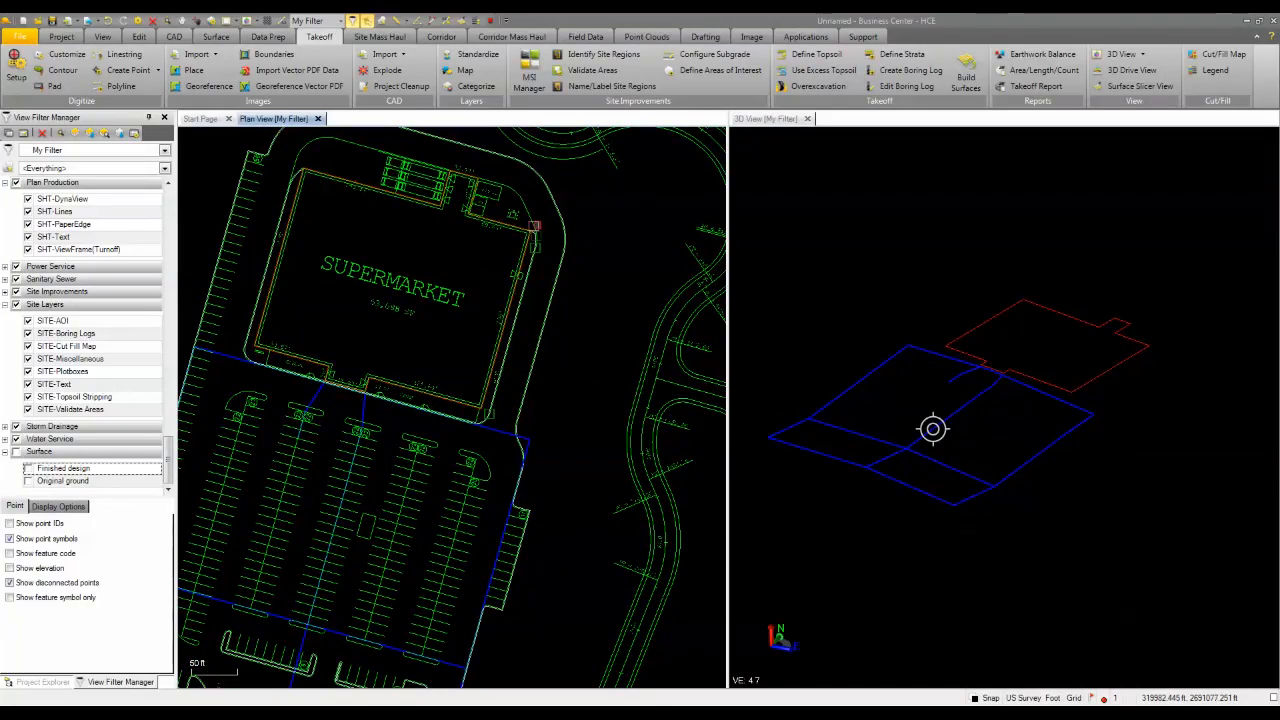
middle_click_drag(536, 231, 520, 280)
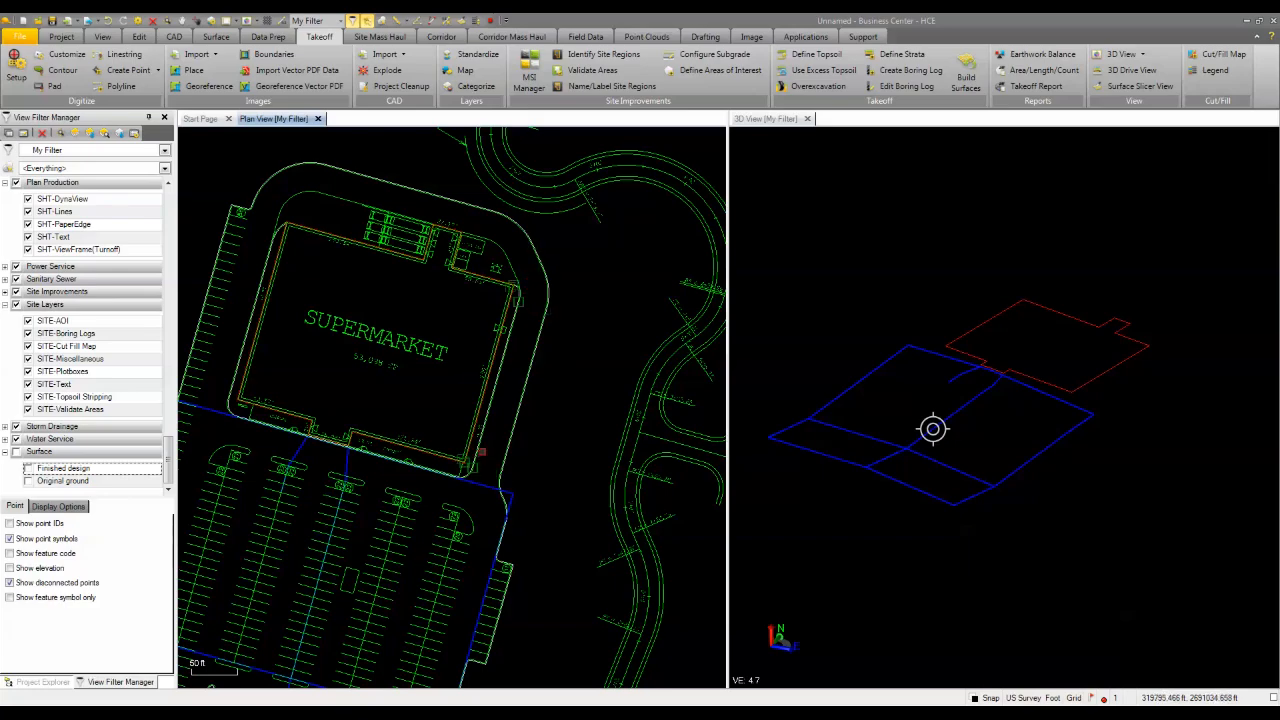
scroll(517, 287, "up", 6)
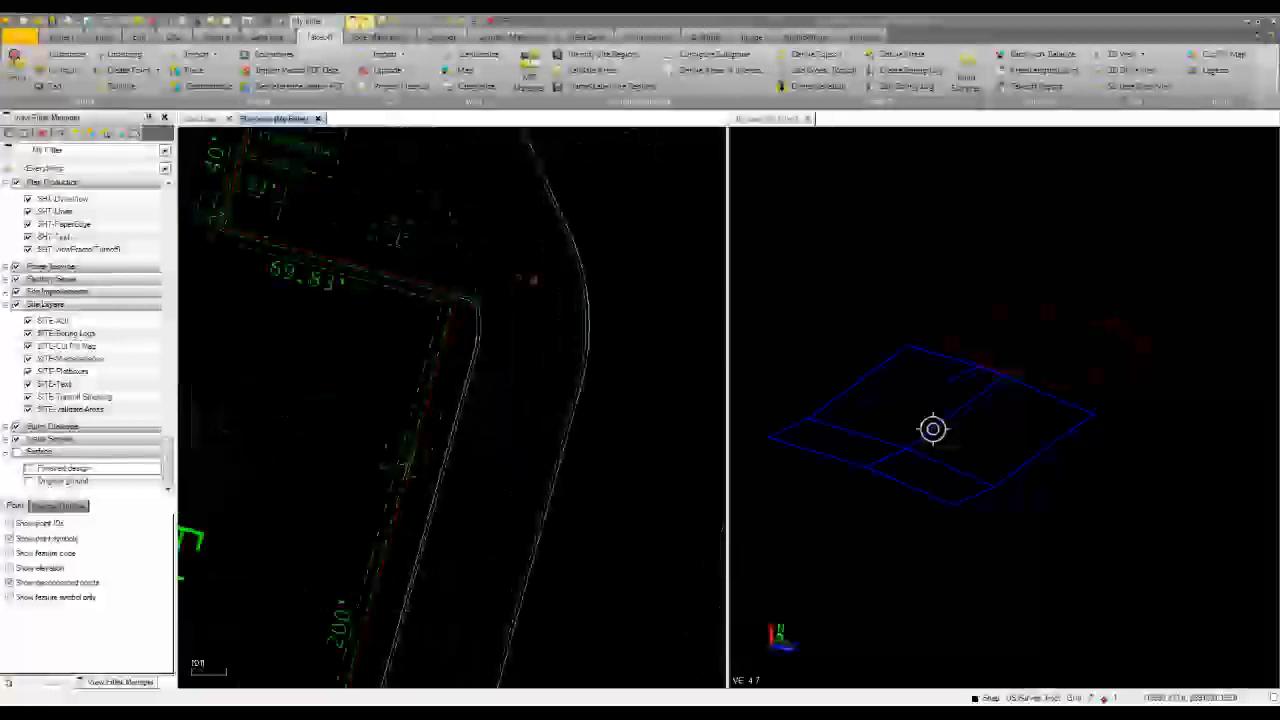
scroll(517, 278, "down", 2)
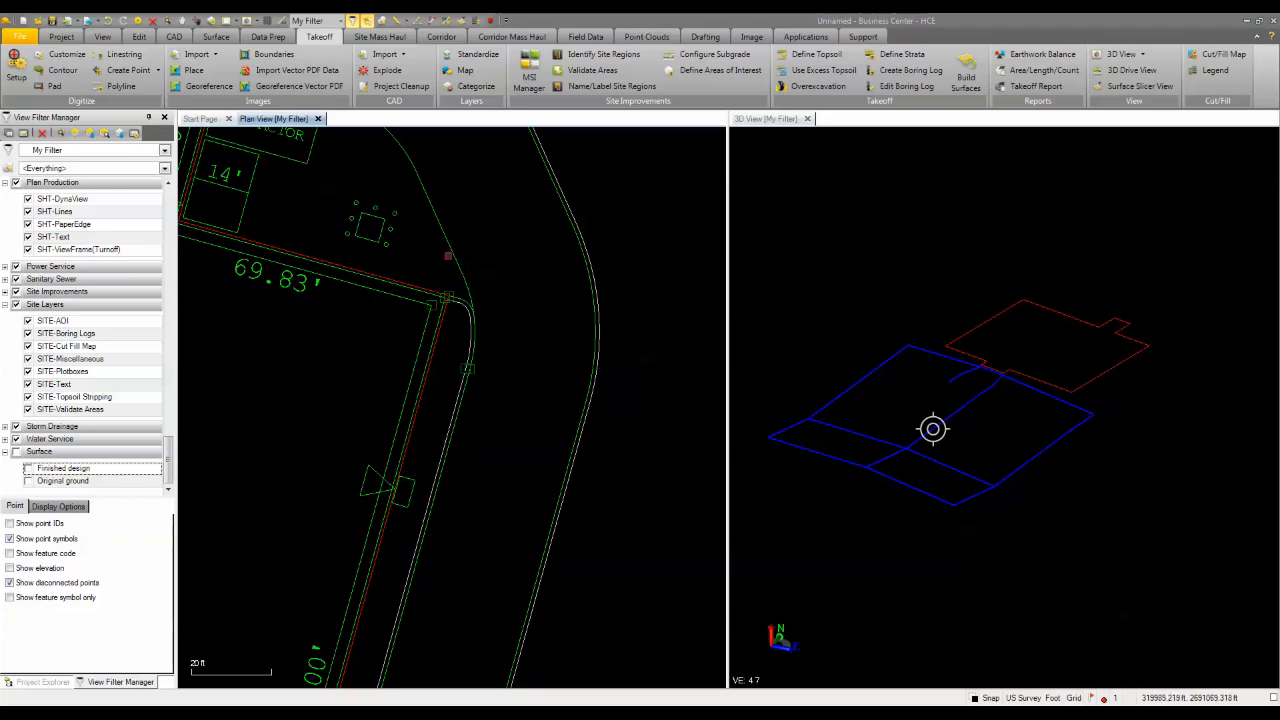
Create a linestring named Paving Area Plane Breaklines on layer DES-Breaklines, starting at the northeast corner of the red building pad outline.
left_click(268, 37)
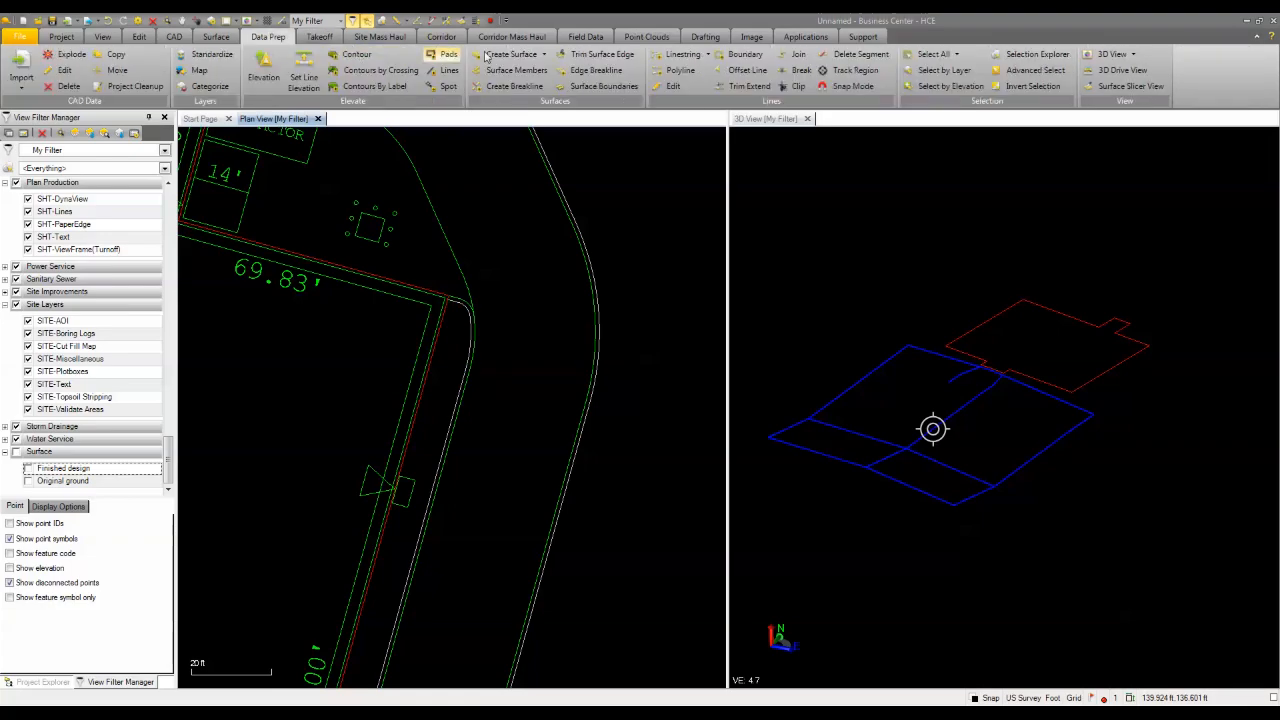
left_click(684, 54)
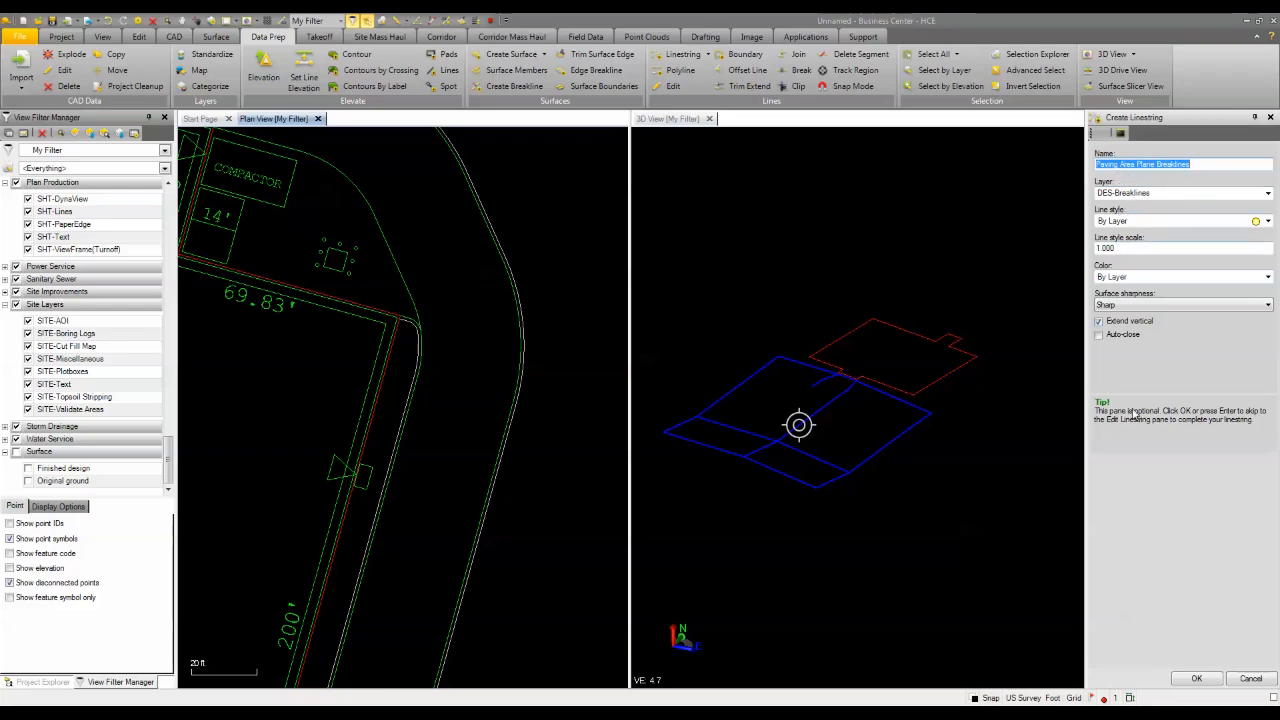
left_click(1197, 679)
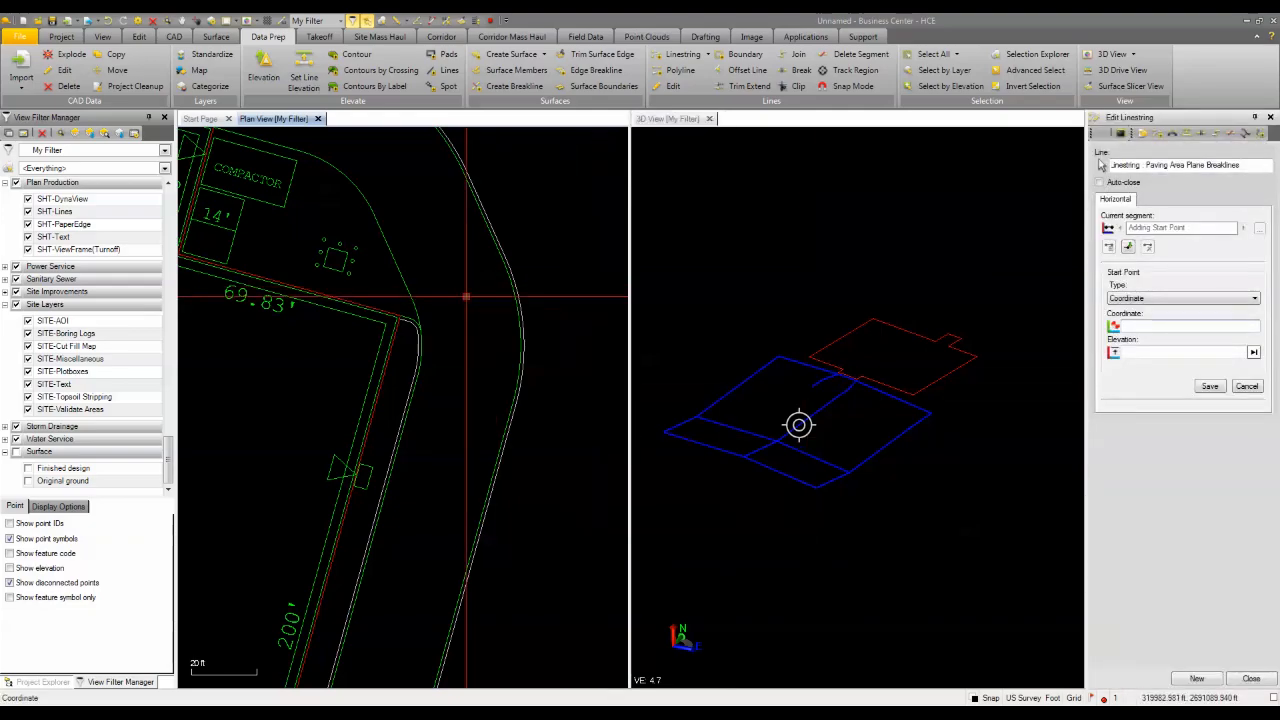
scroll(466, 297, "up", 10)
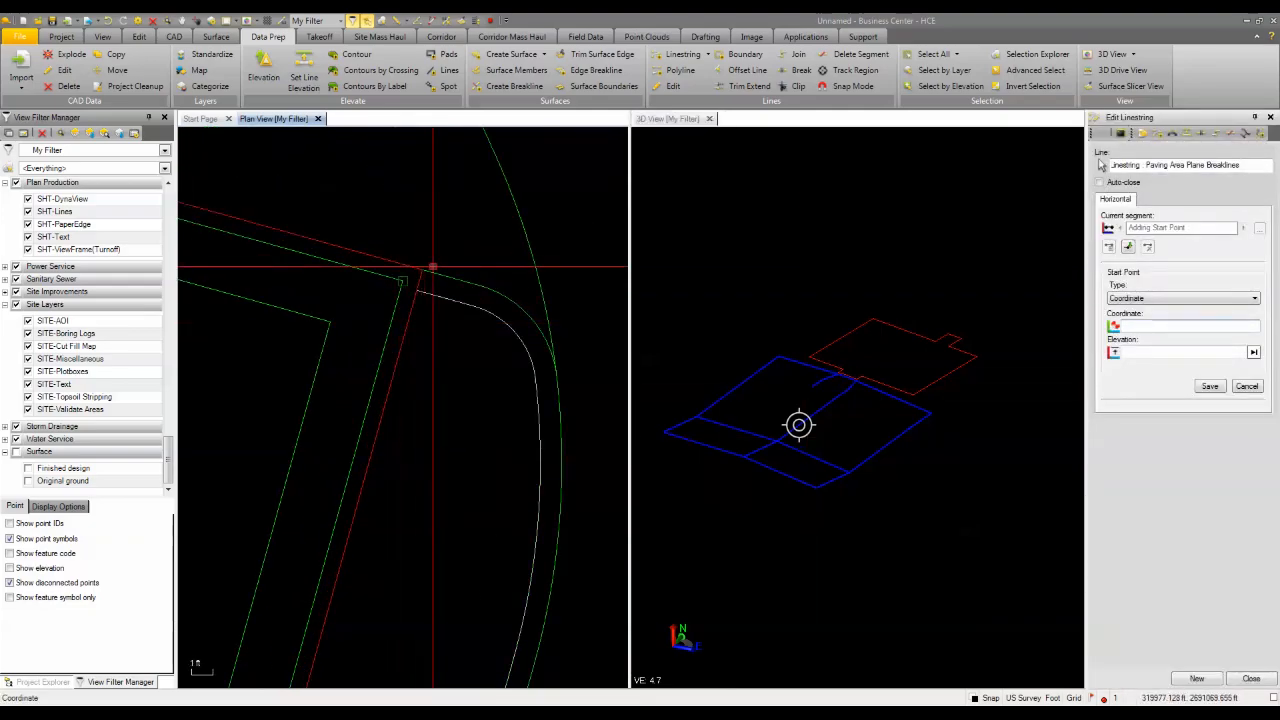
scroll(433, 268, "down", 8)
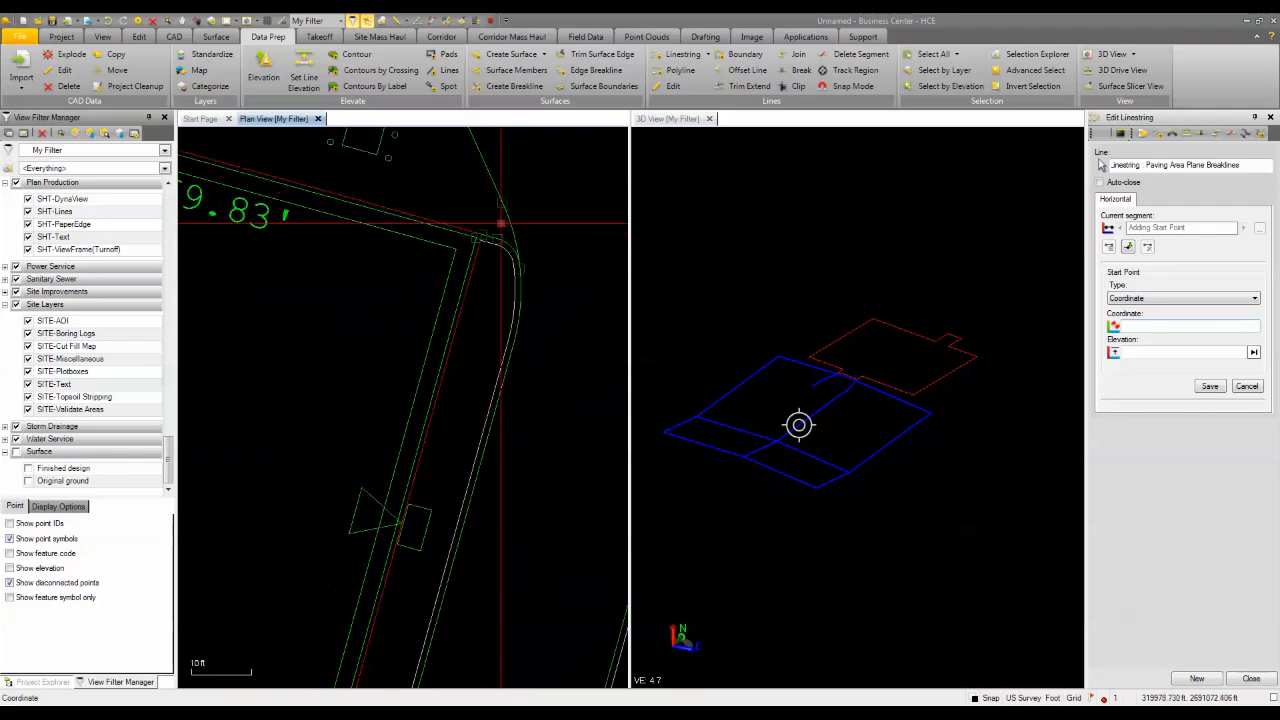
middle_click_drag(500, 222, 391, 309)
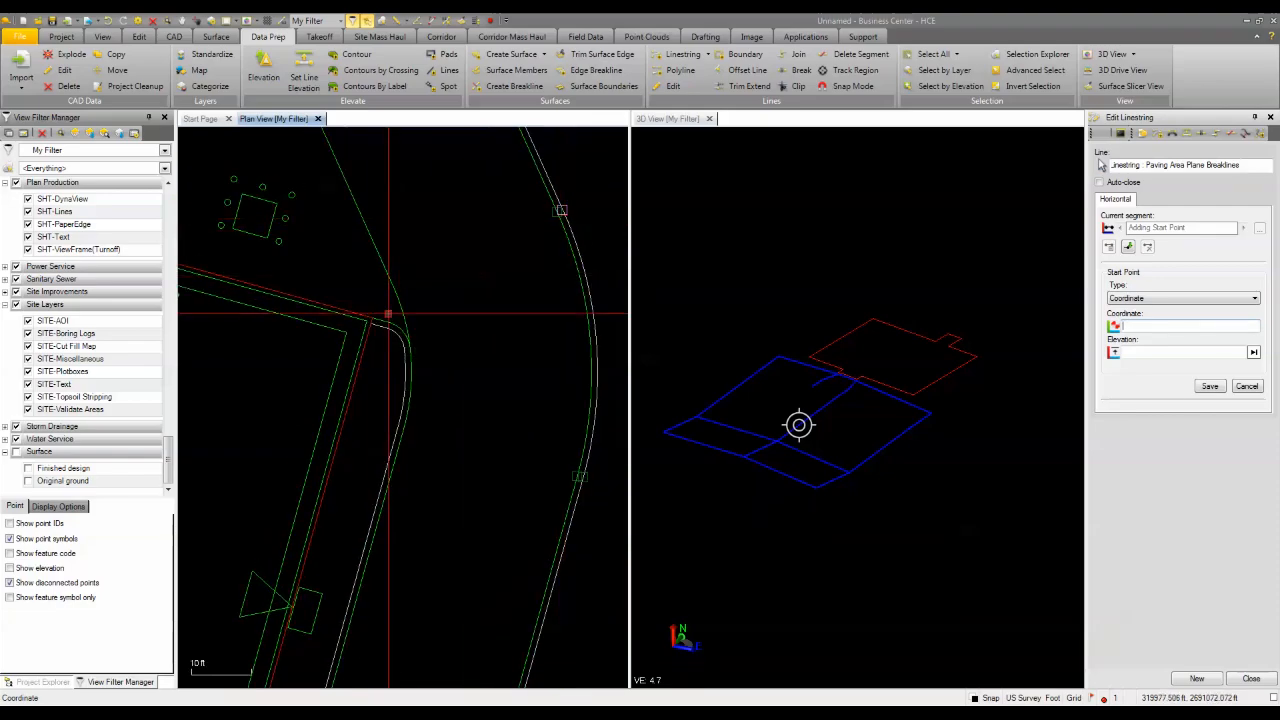
scroll(389, 315, "up", 5)
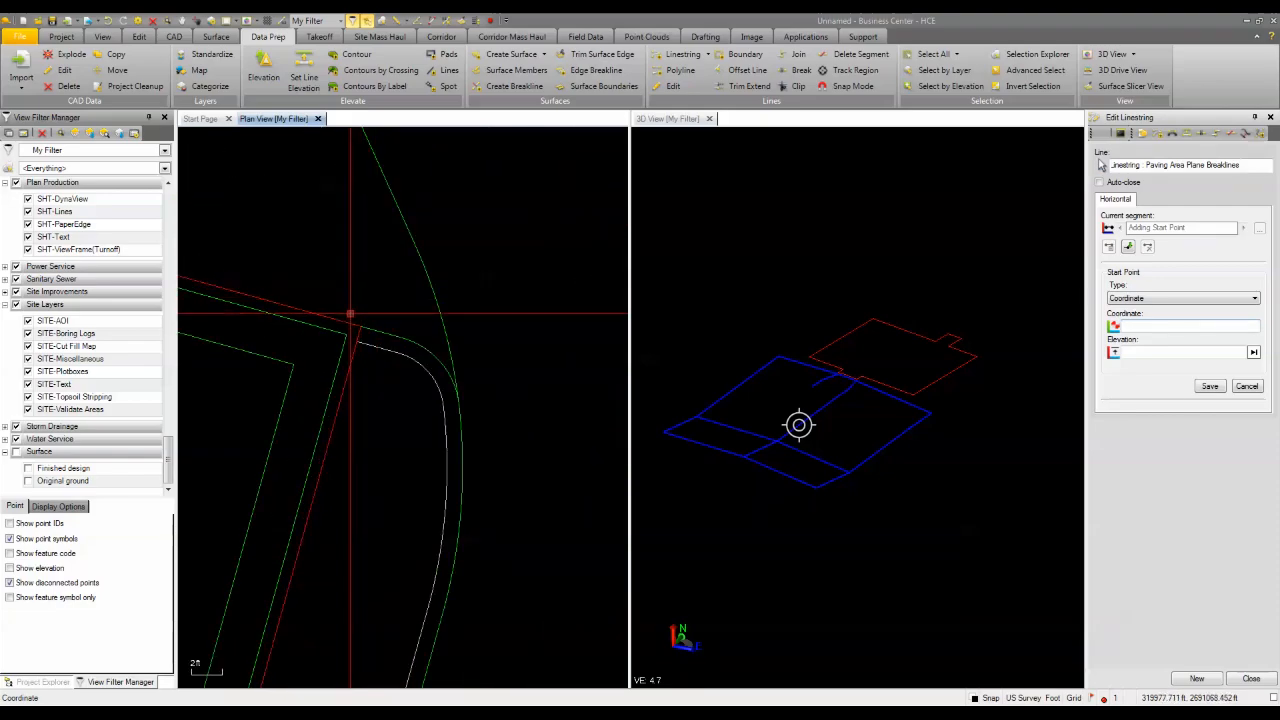
left_click(360, 327)
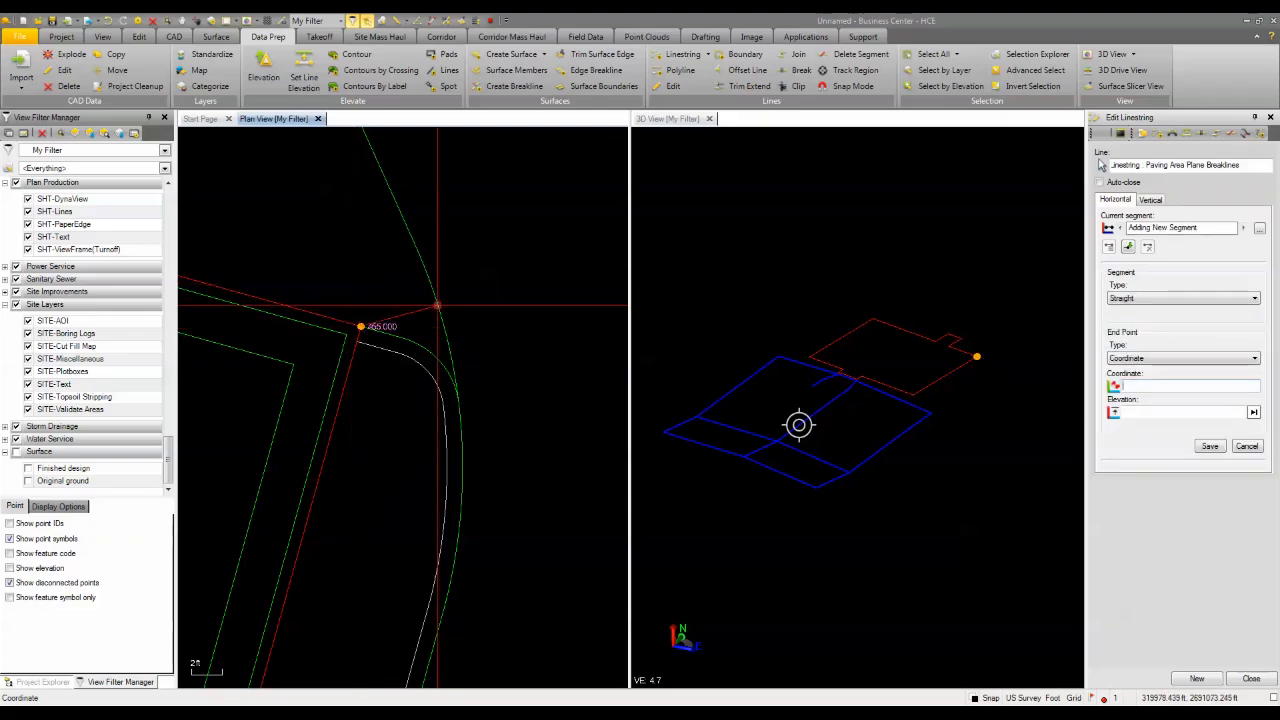
Set the elevation of the linestring's start point to 454.
left_click(1247, 447)
left_click_drag(1133, 414, 1200, 428)
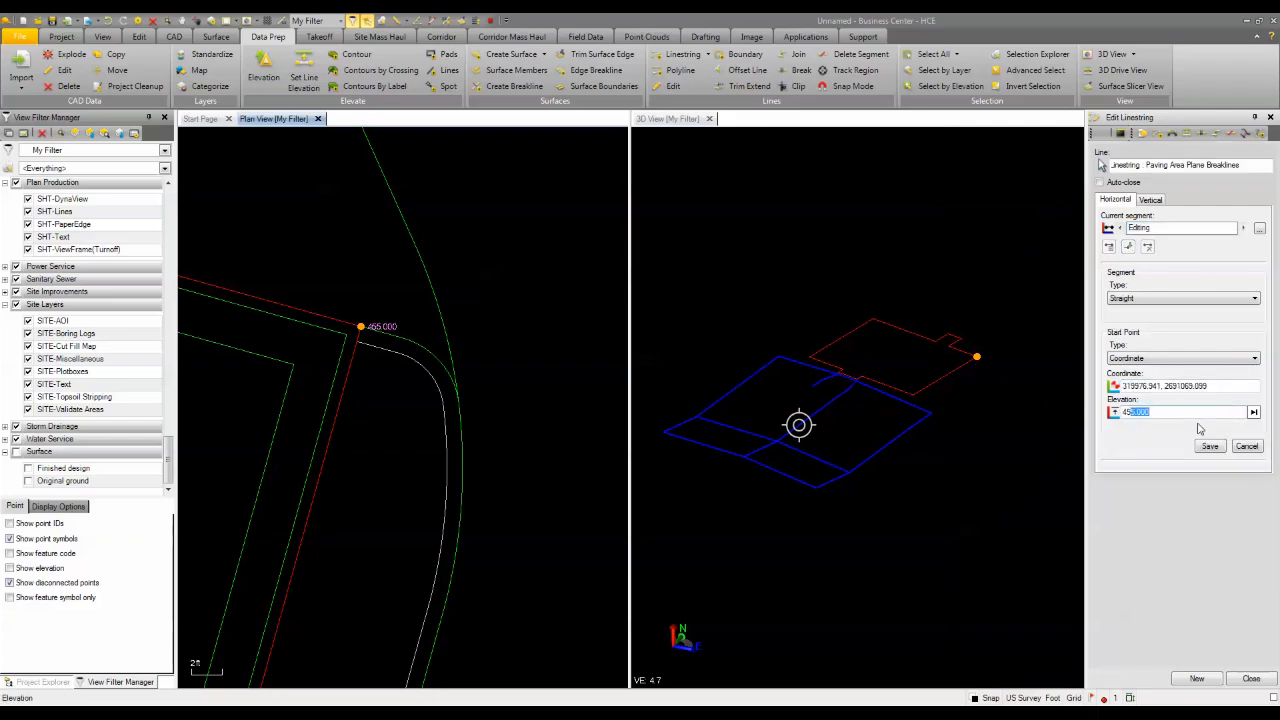
type("454")
left_click(1209, 447)
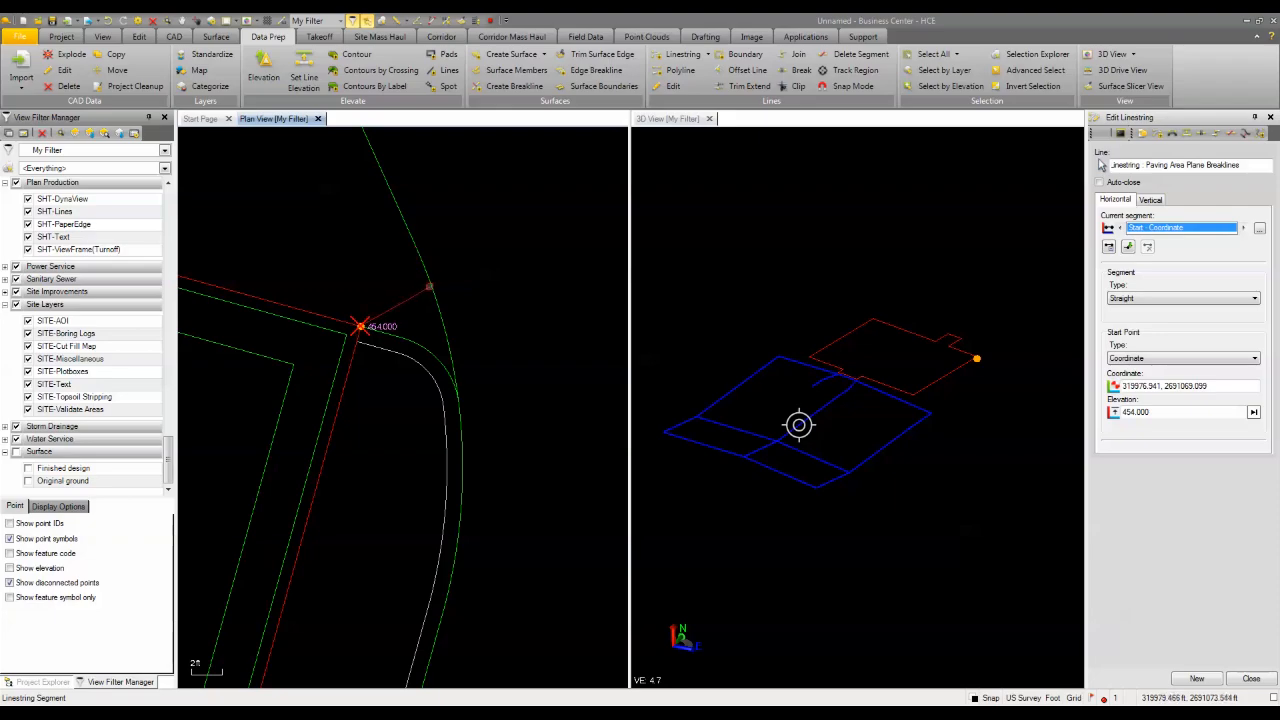
Append a straight segment from the pad corner to the end of the nearby green curb arc, with its elevation set by a -1% slope.
left_click(1128, 247)
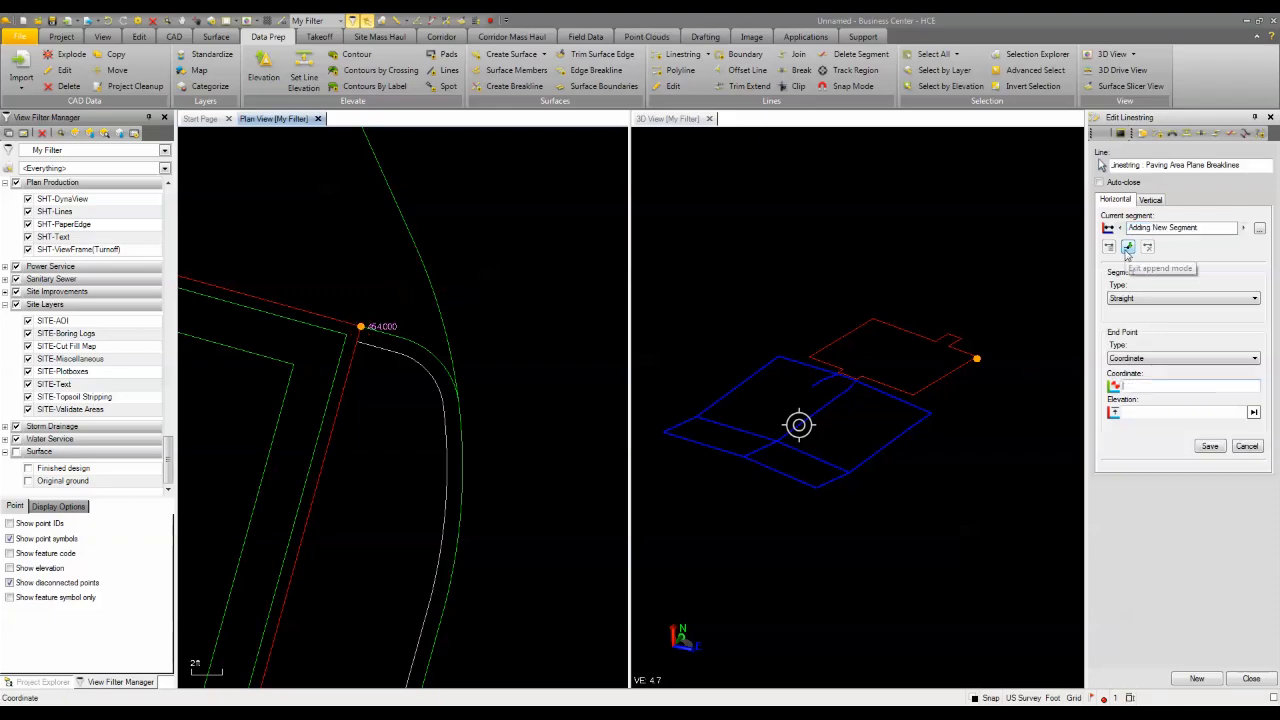
left_click(415, 245)
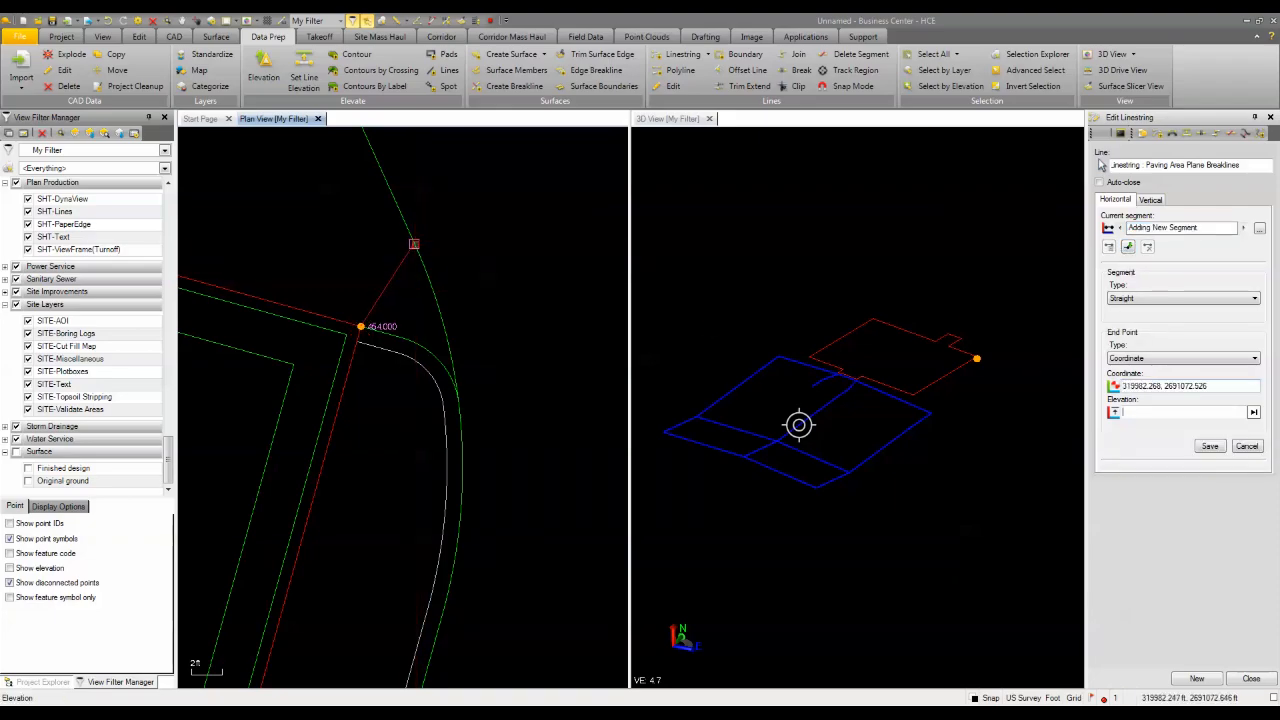
scroll(441, 298, "down", 3)
scroll(441, 298, "down", 1)
middle_click_drag(446, 296, 374, 361)
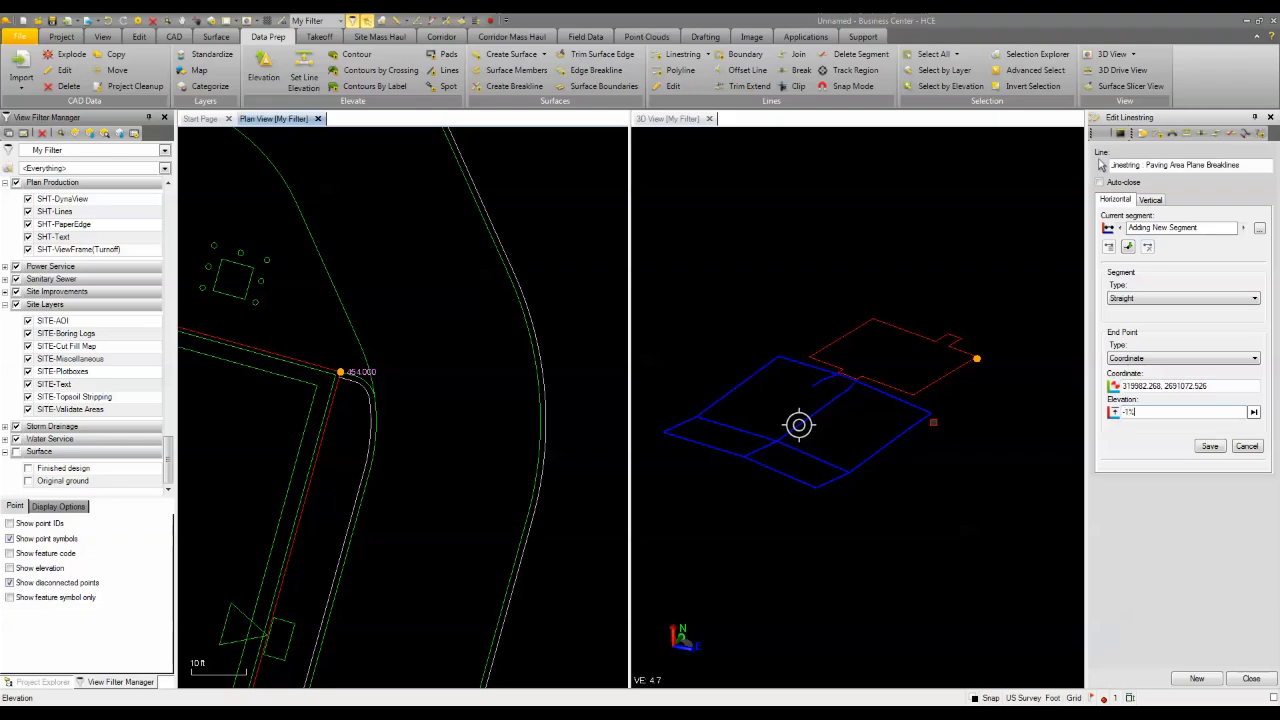
type("-1%")
key("Return")
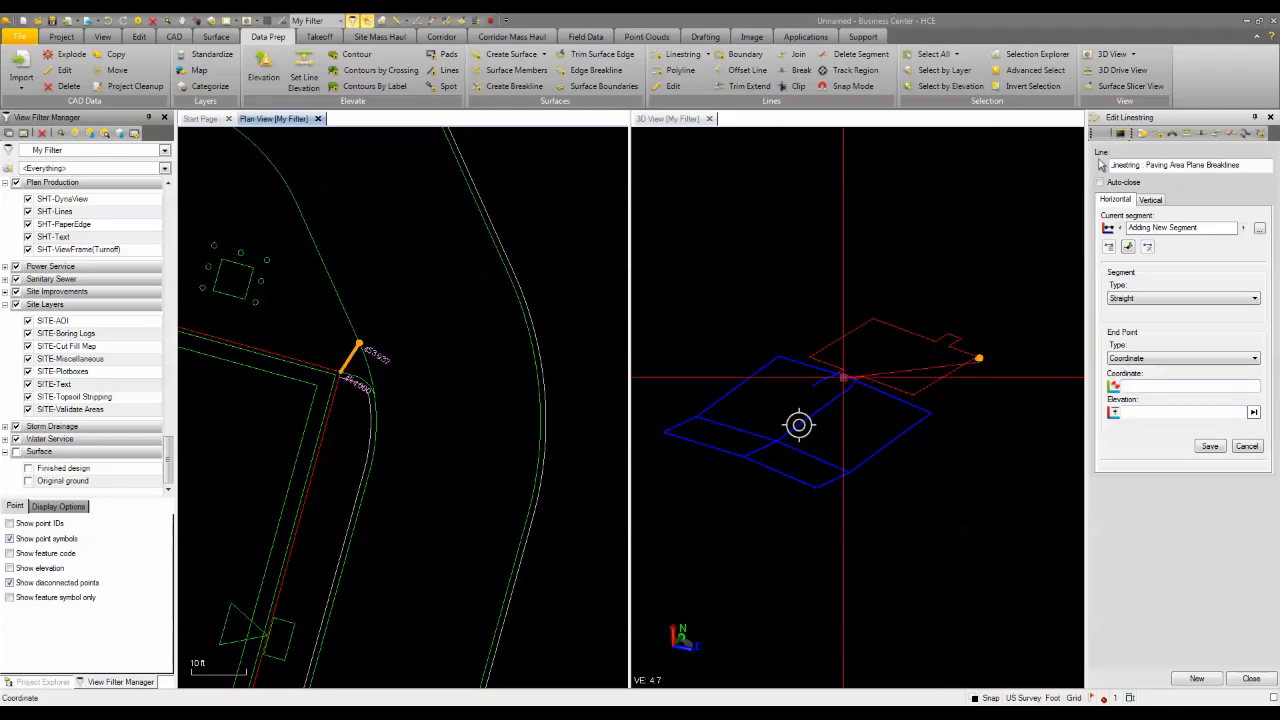
Add a straight segment across the drive to the outer curb line at a -1% slope and finish the linestring.
left_click(508, 276)
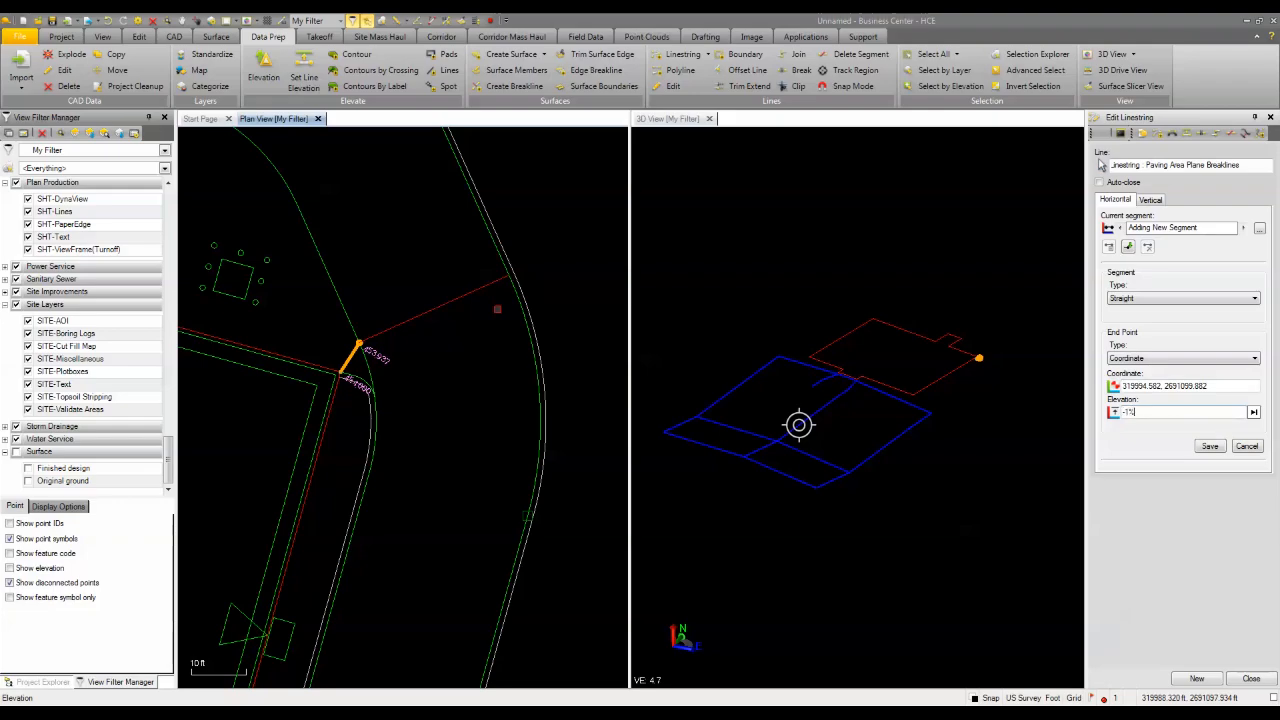
type("-1%")
key("Return")
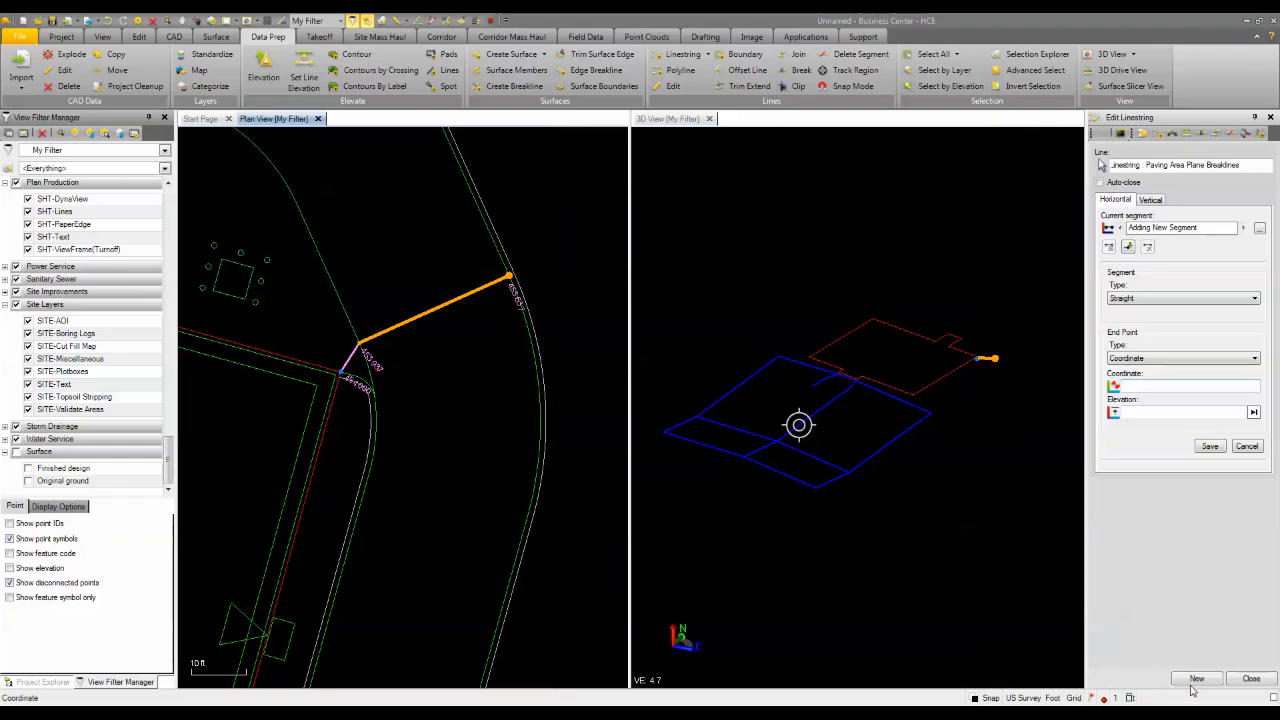
left_click(1248, 679)
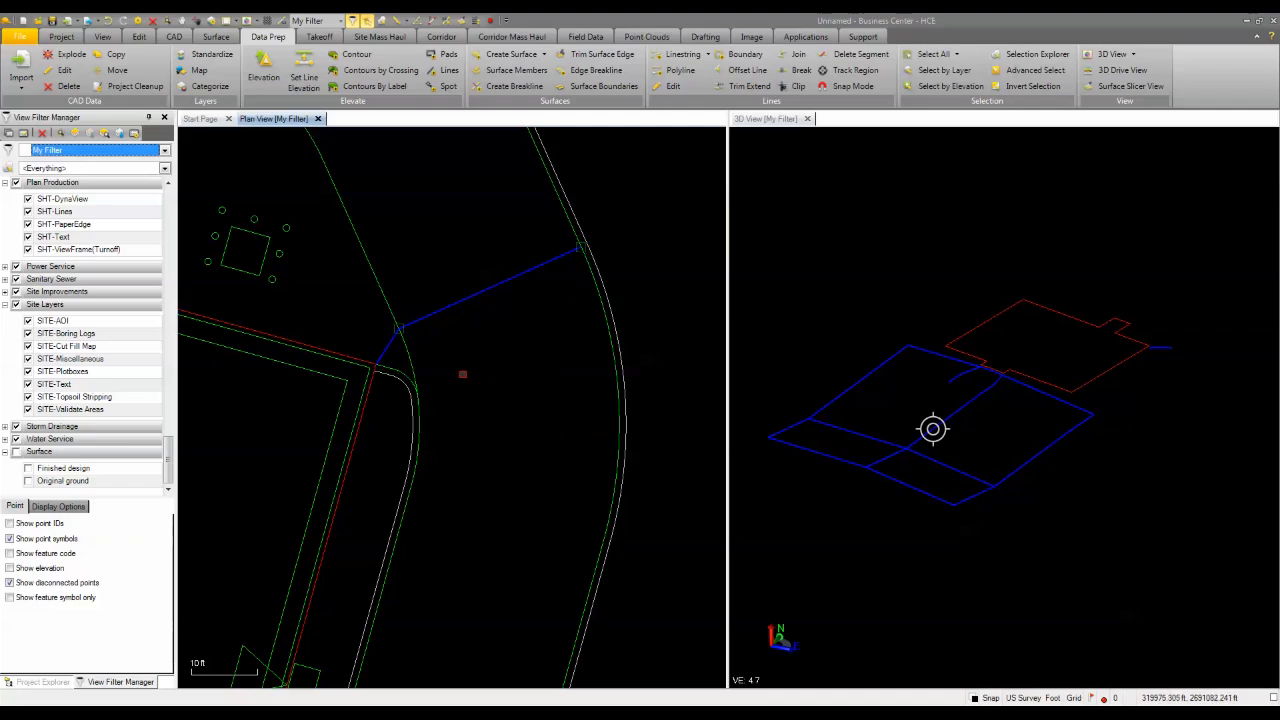
Create another Paving Area Plane Breaklines linestring, starting with an End snap at the bend of the new breakline beside the building corner.
left_click(680, 54)
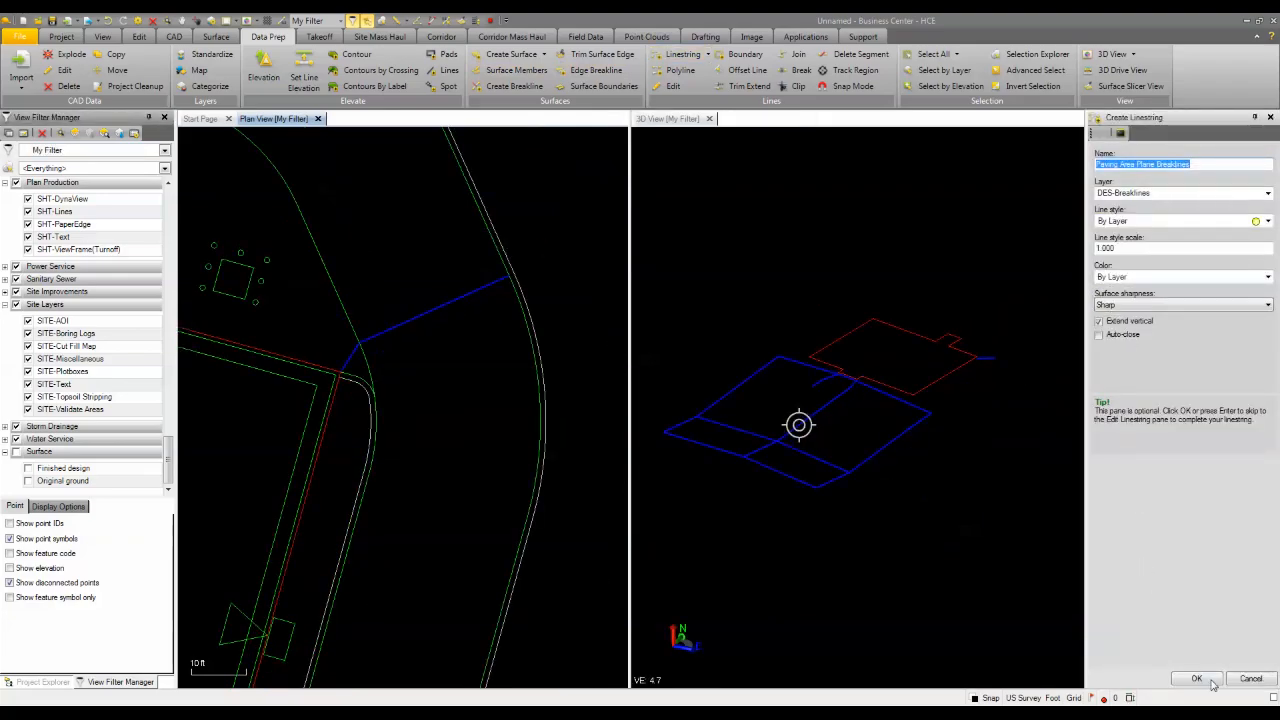
left_click(1210, 682)
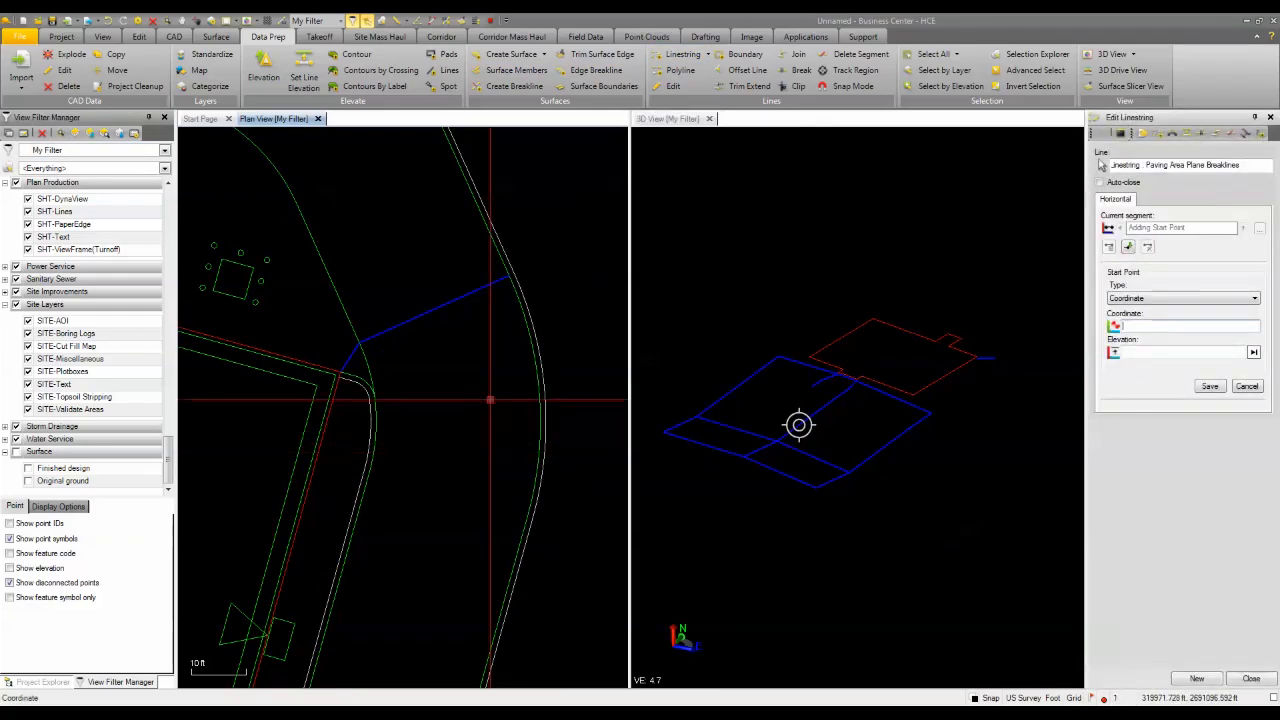
scroll(399, 415, "down", 2)
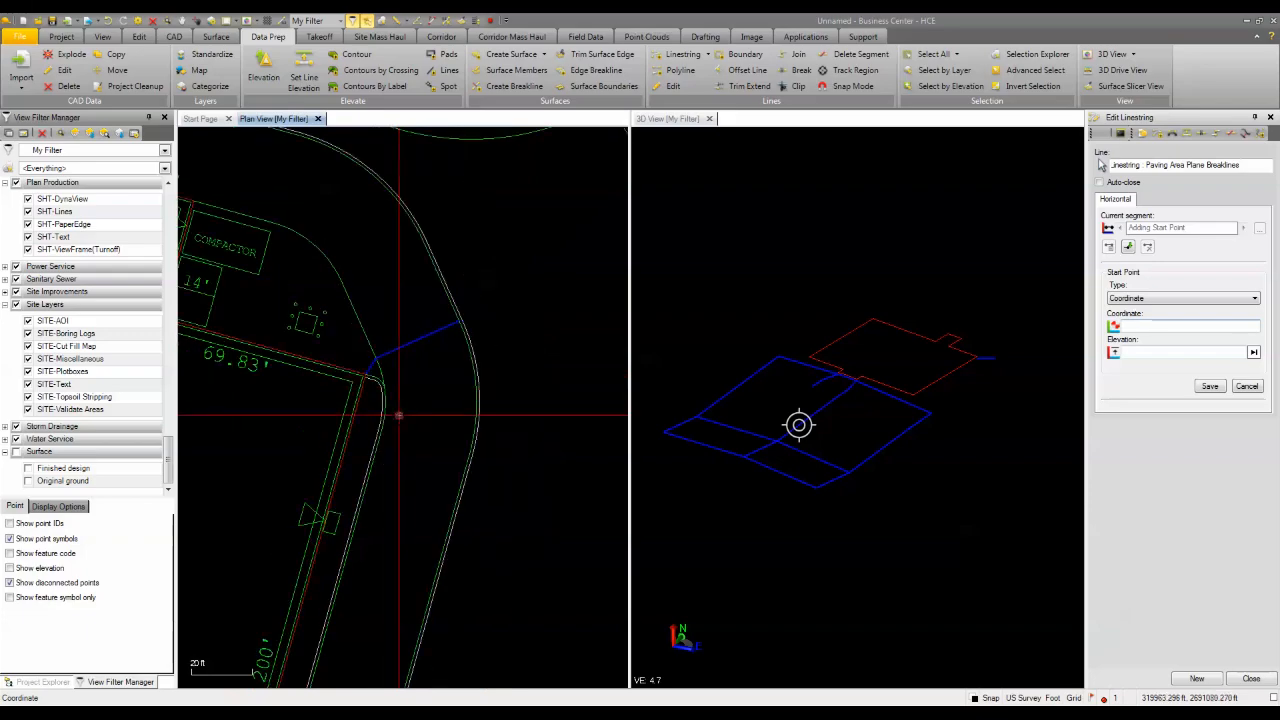
middle_click_drag(399, 415, 414, 309)
scroll(414, 309, "down", 2)
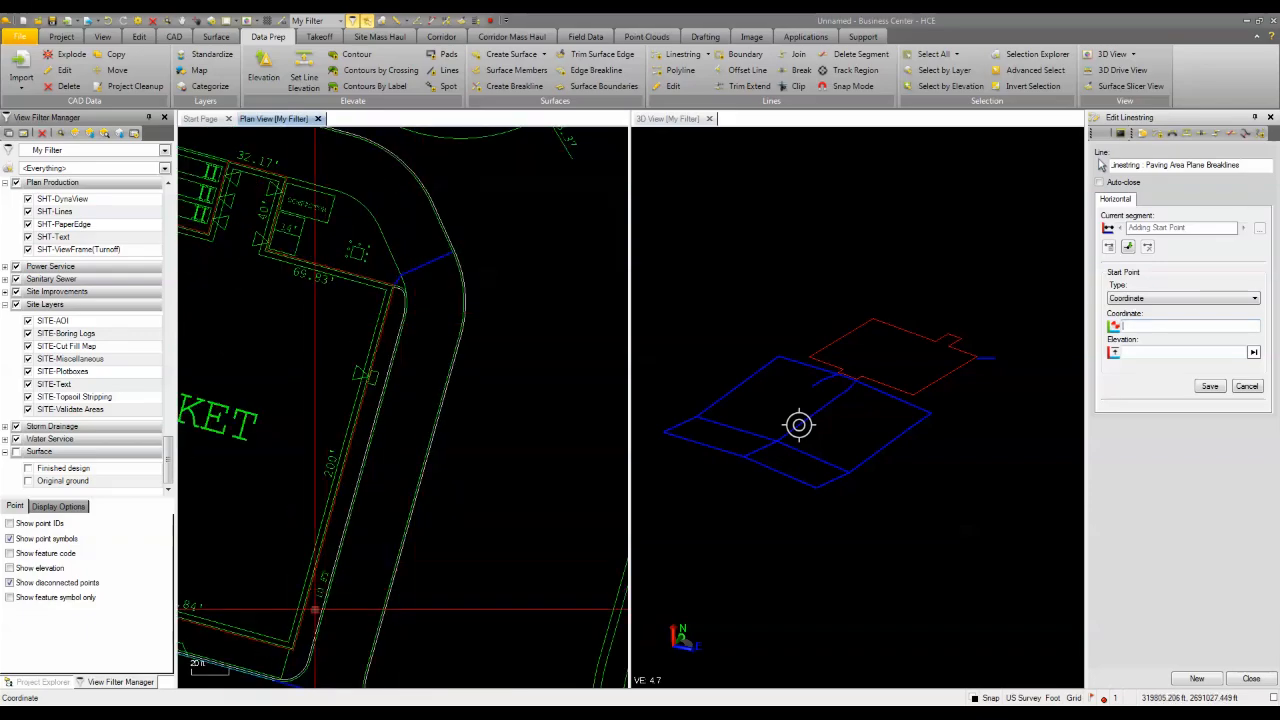
middle_click_drag(315, 608, 342, 498)
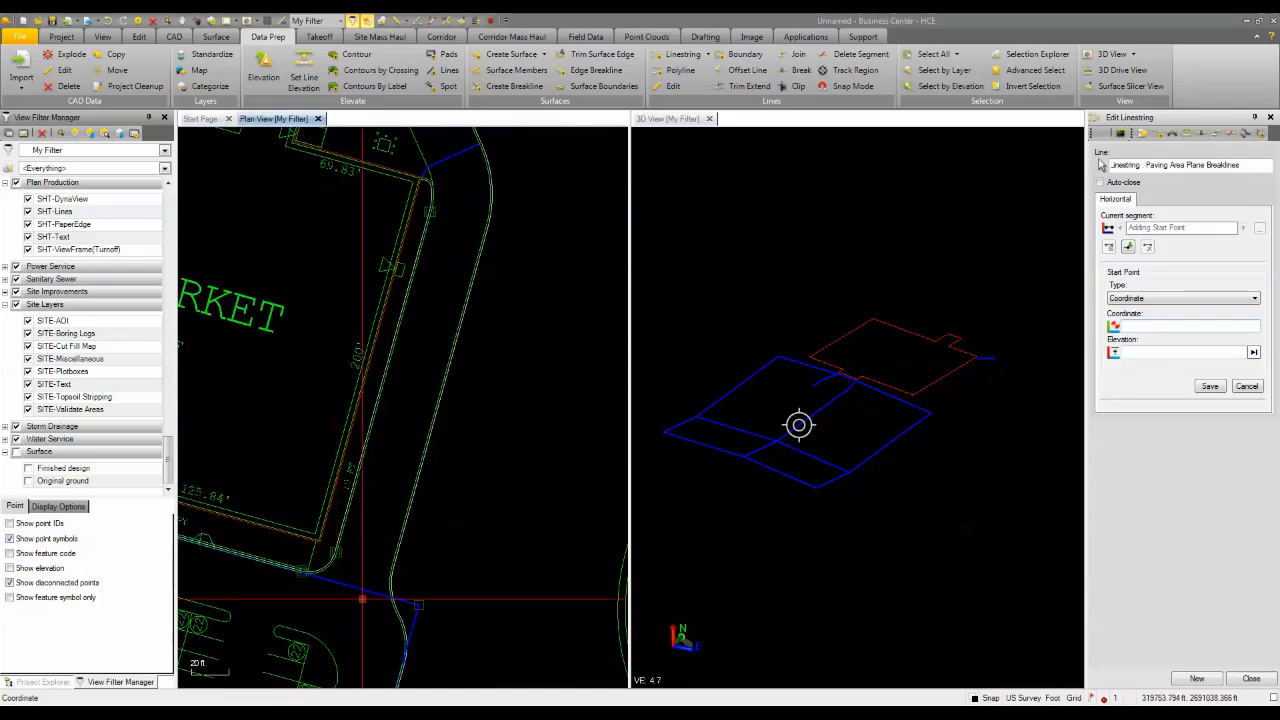
scroll(455, 224, "up", 4)
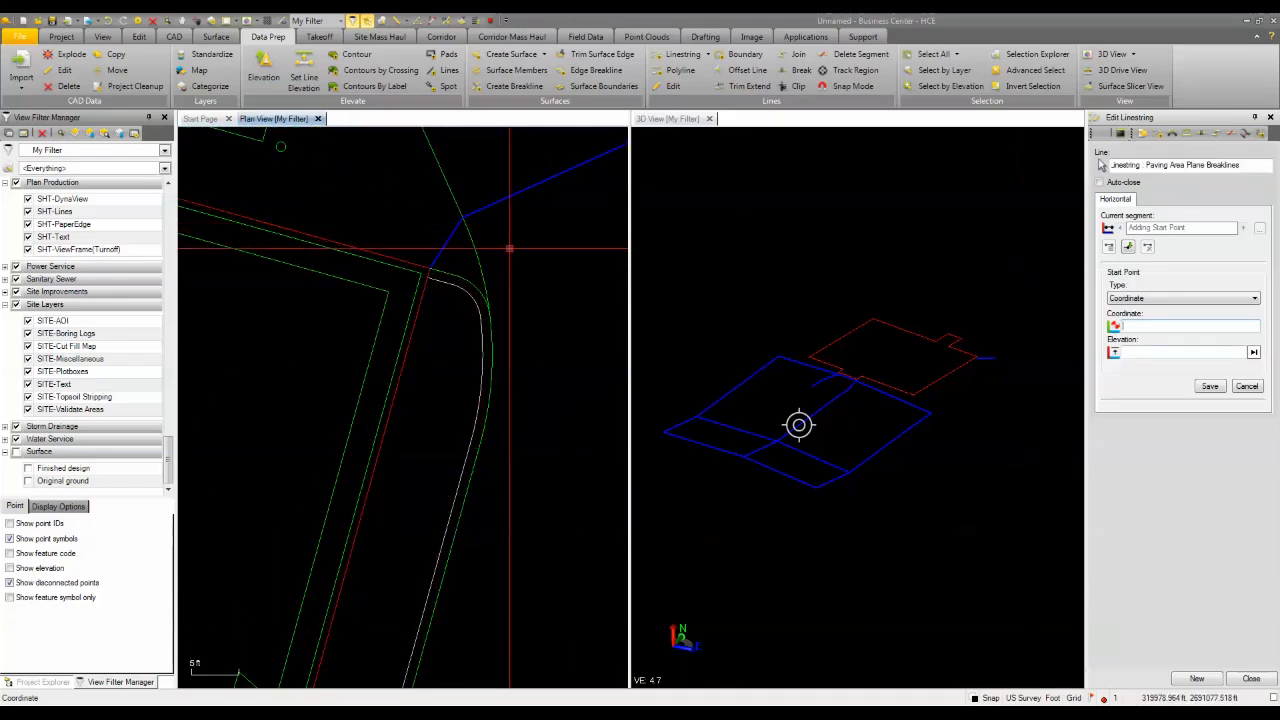
right_click(495, 228)
left_click(522, 300)
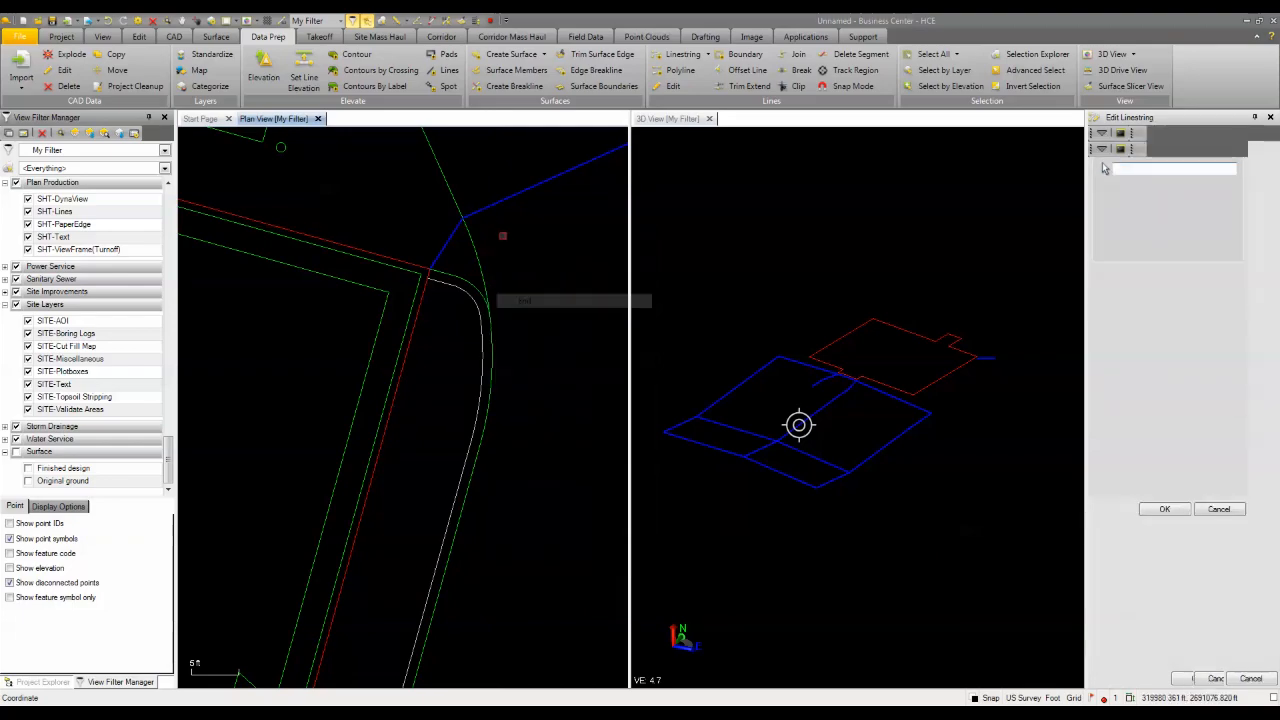
left_click(479, 208)
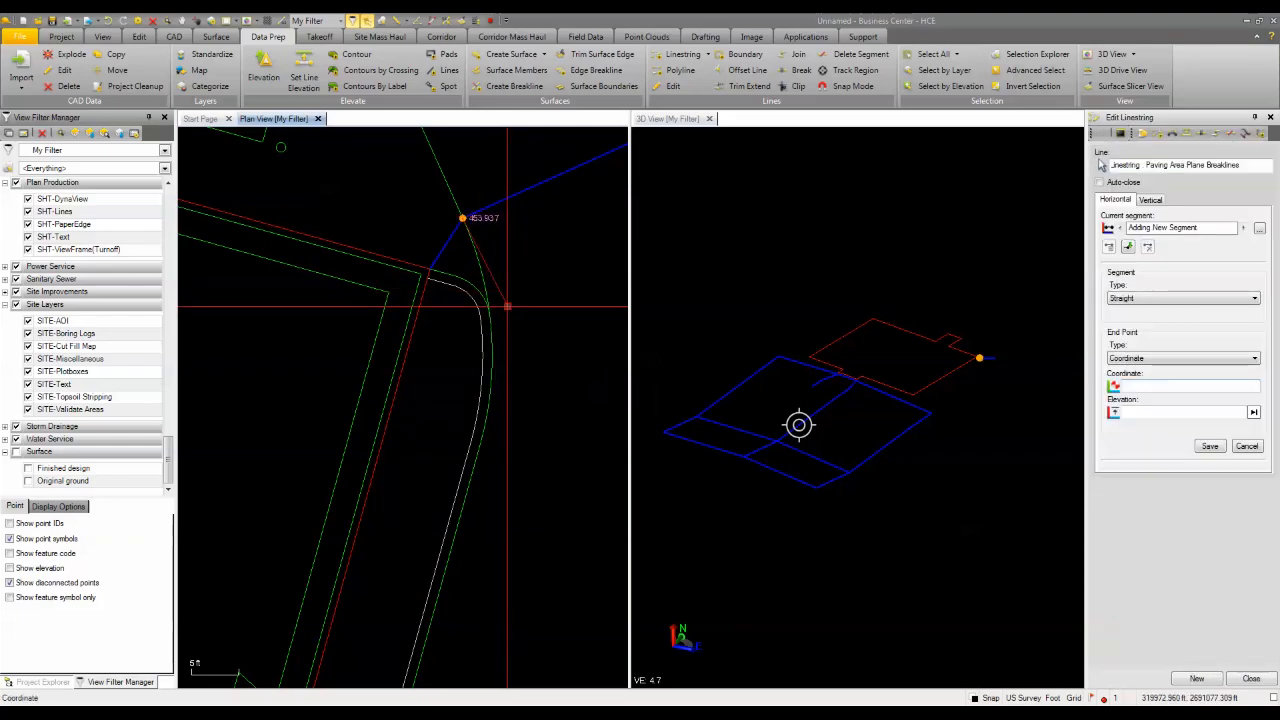
Add a smooth curve segment to the midpoint of the green curb arc beside the building corner, leaving its elevation blank.
scroll(480, 247, "up", 2)
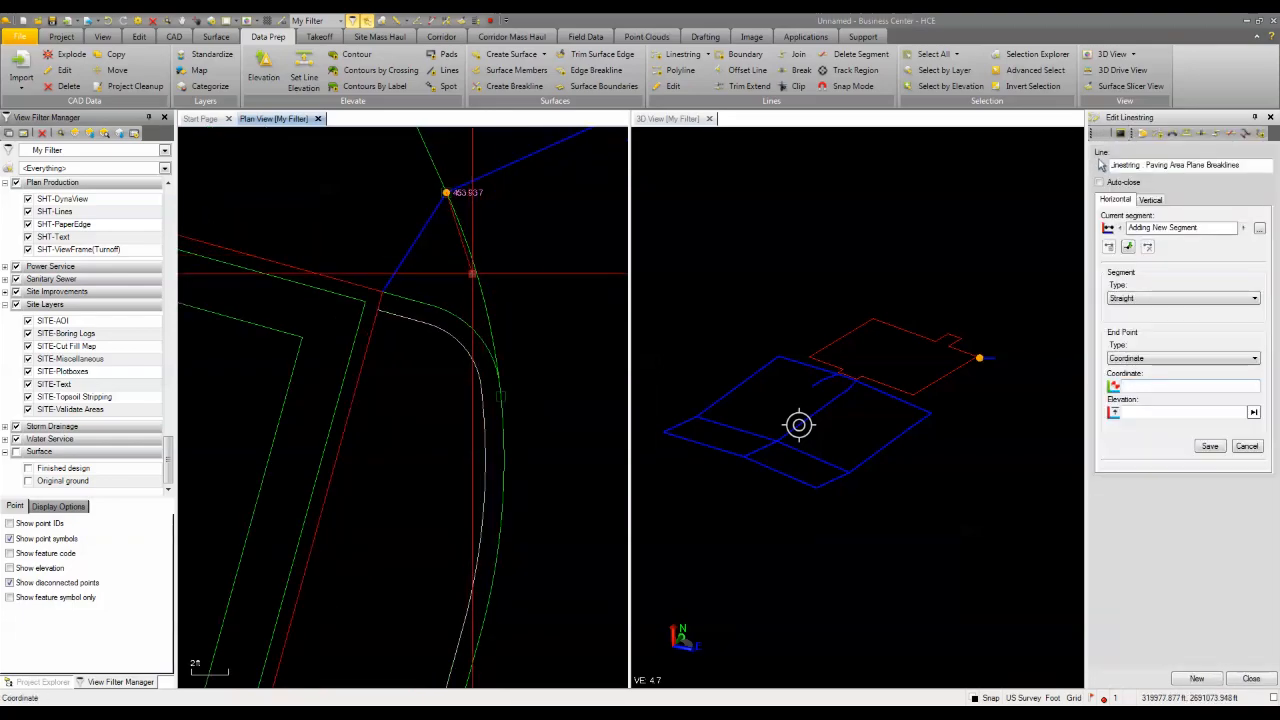
left_click(1124, 299)
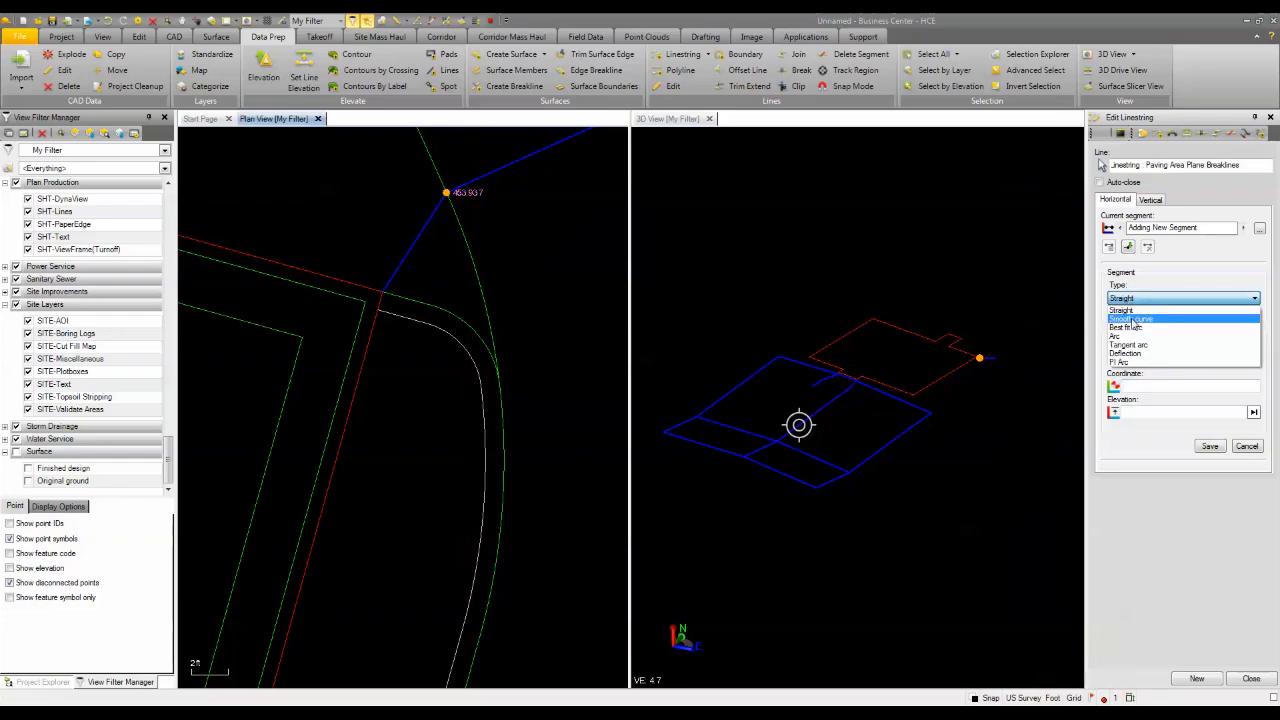
left_click(1131, 319)
right_click(536, 271)
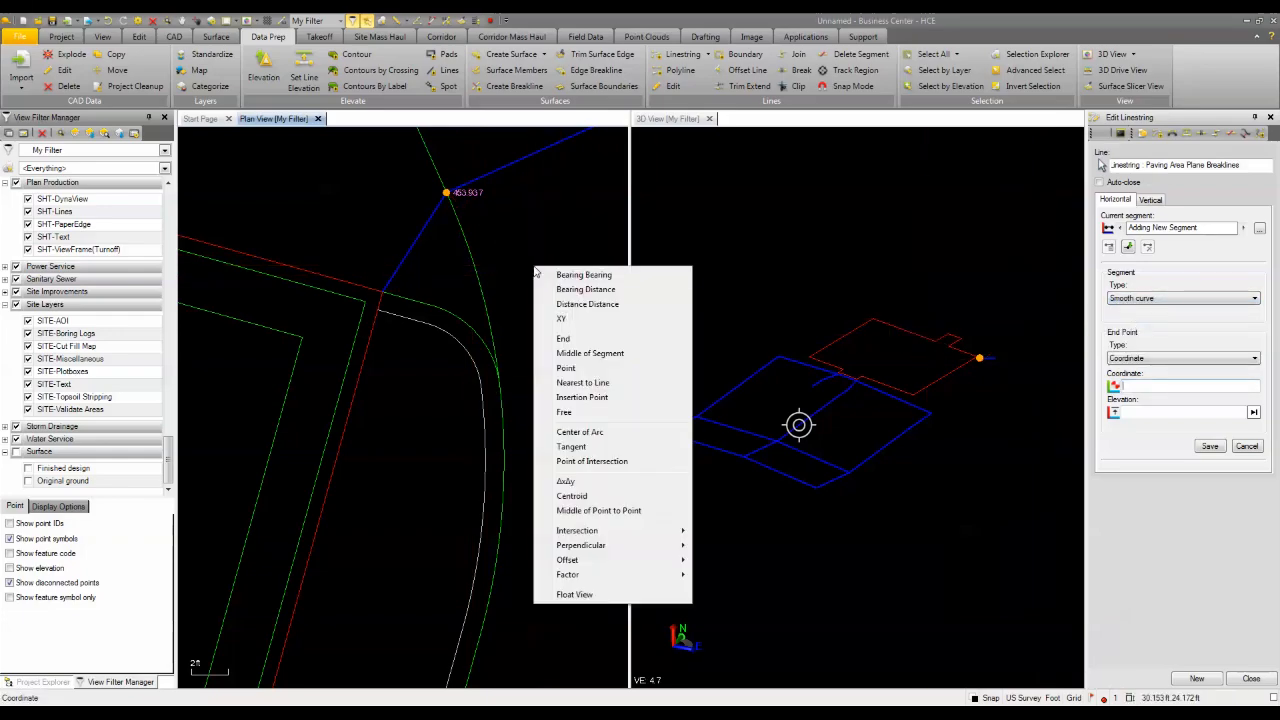
left_click(585, 353)
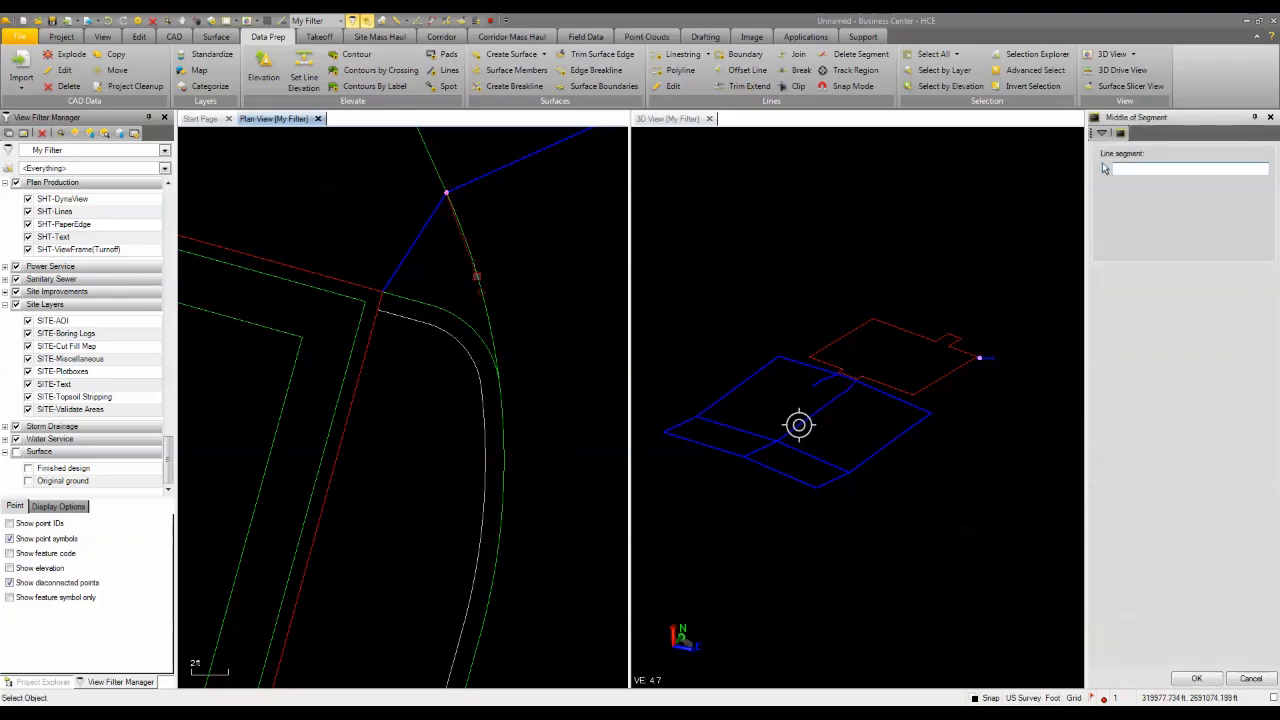
left_click(477, 277)
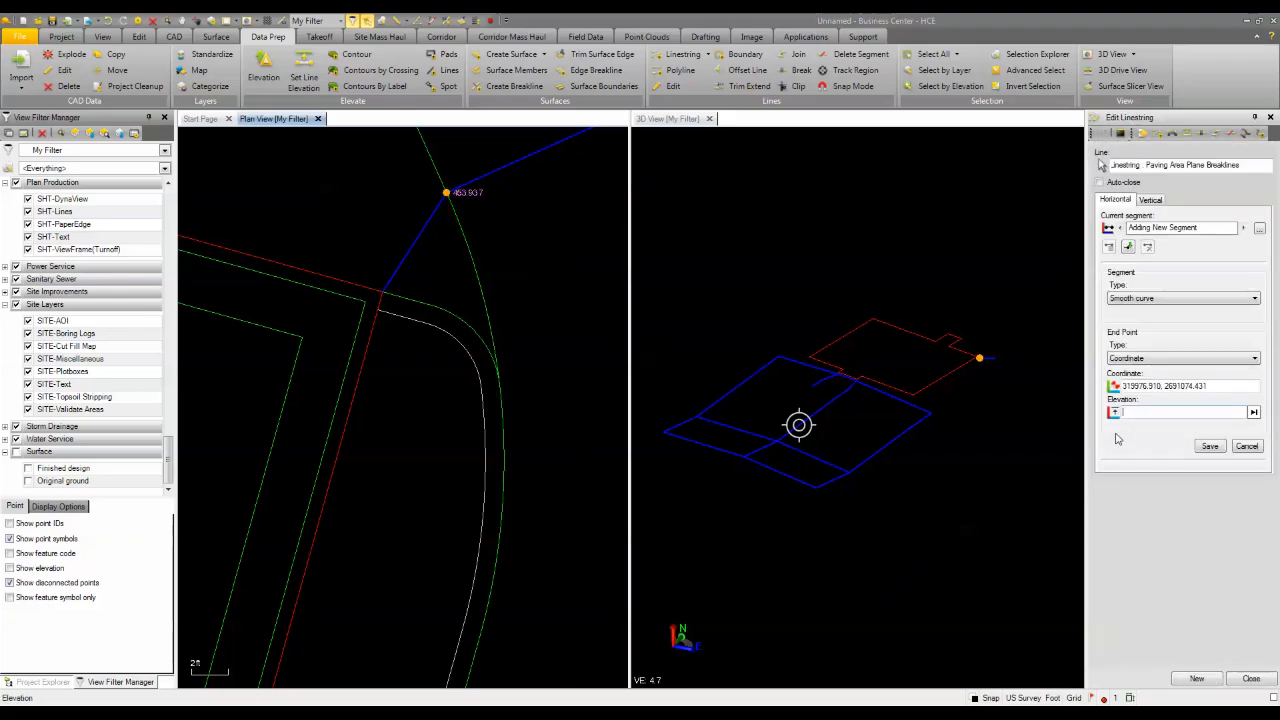
left_click(1203, 448)
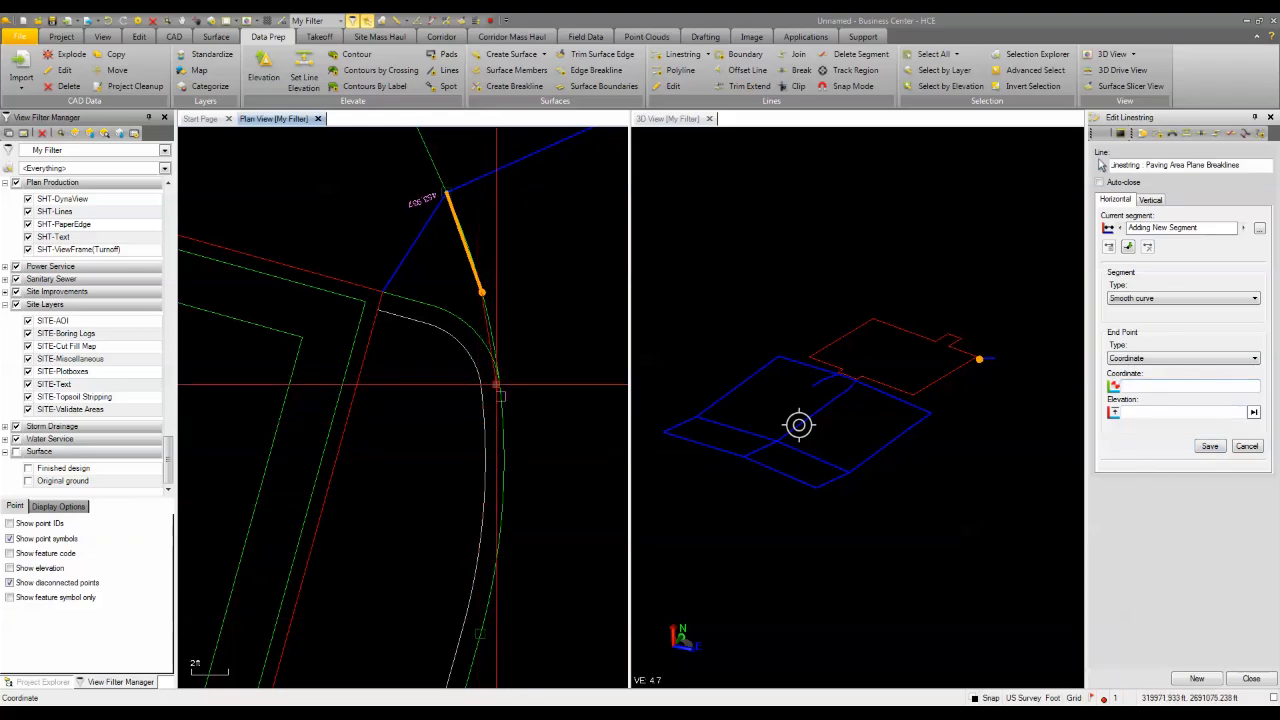
Extend the smooth curve along the green curb through the arc junction to the start of the straight curb, leaving both elevations blank.
scroll(495, 388, "up", 1)
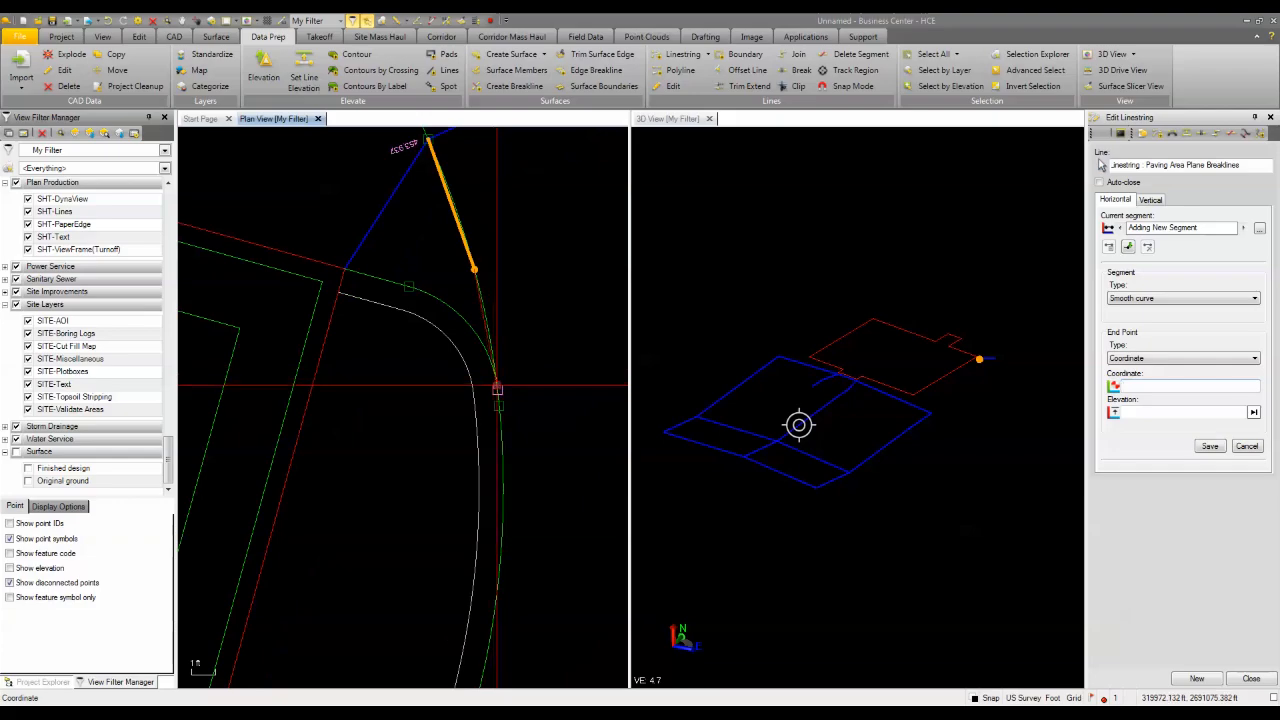
left_click(496, 388)
left_click(1210, 447)
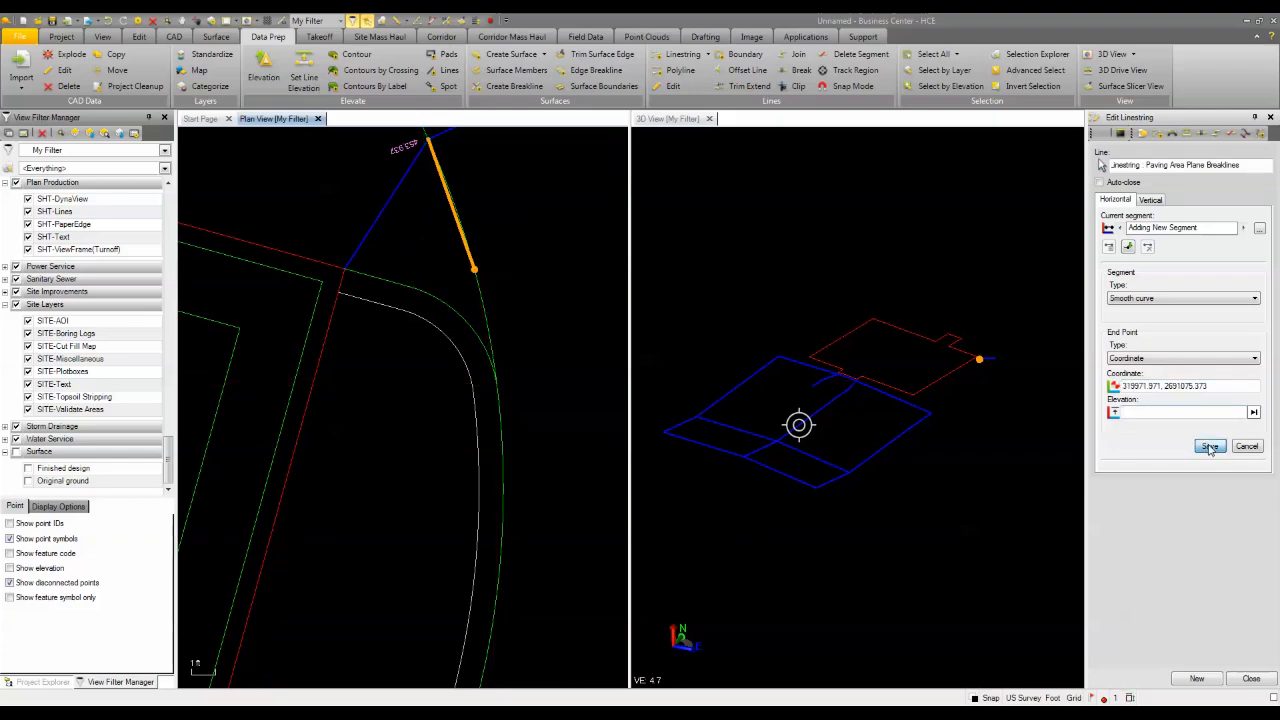
middle_click_drag(567, 549, 585, 302)
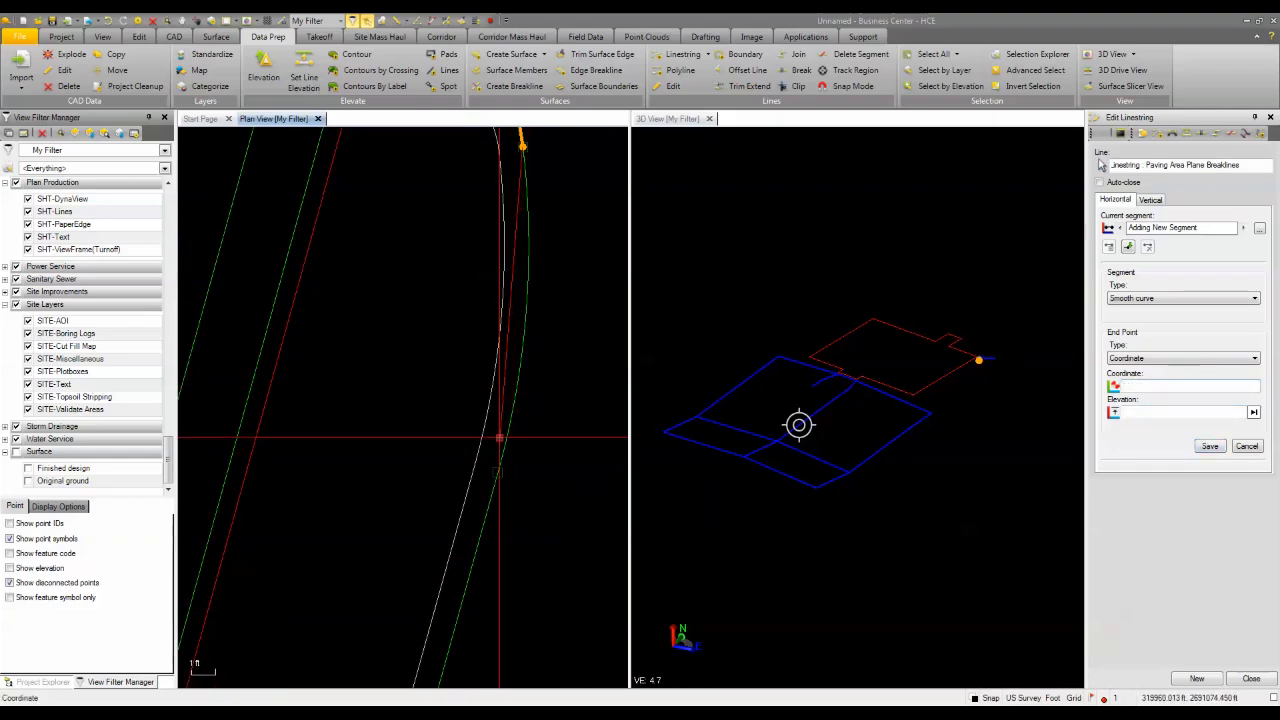
left_click(496, 472)
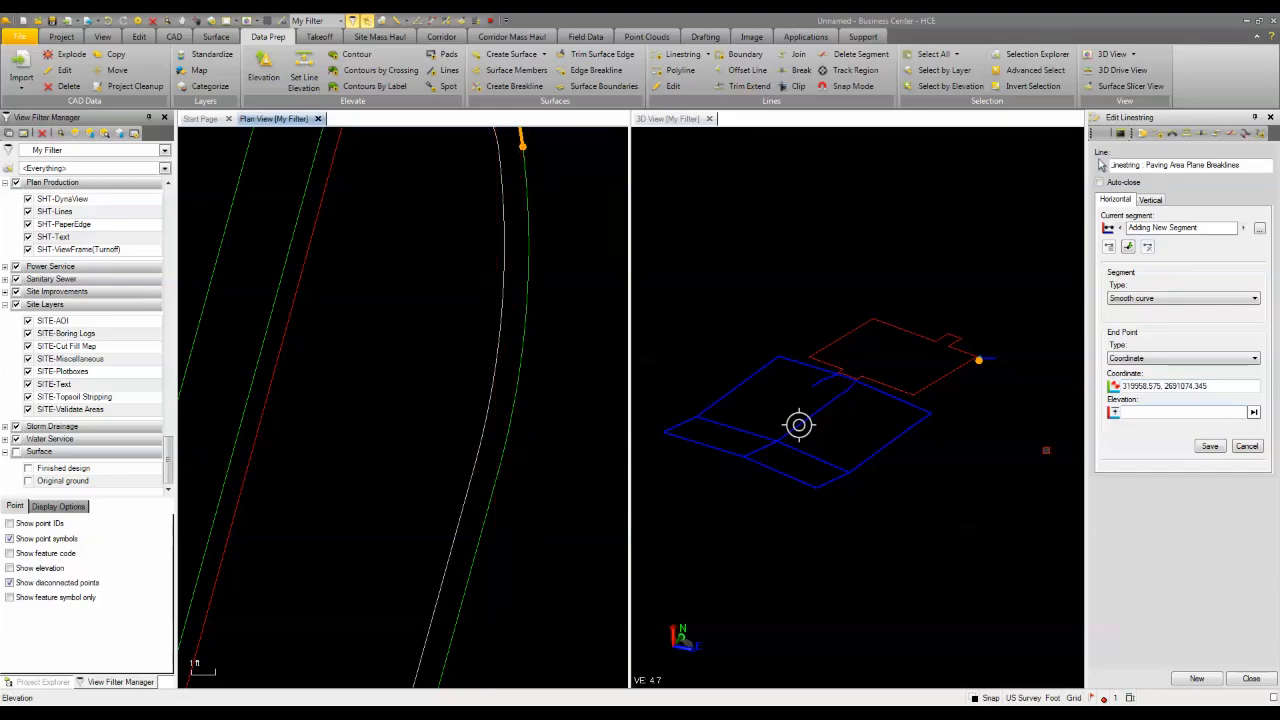
left_click(1210, 447)
Add a straight segment along the building's east curb, ending perpendicular to the blue breakline crossing the drive's south end.
scroll(465, 470, "down", 5)
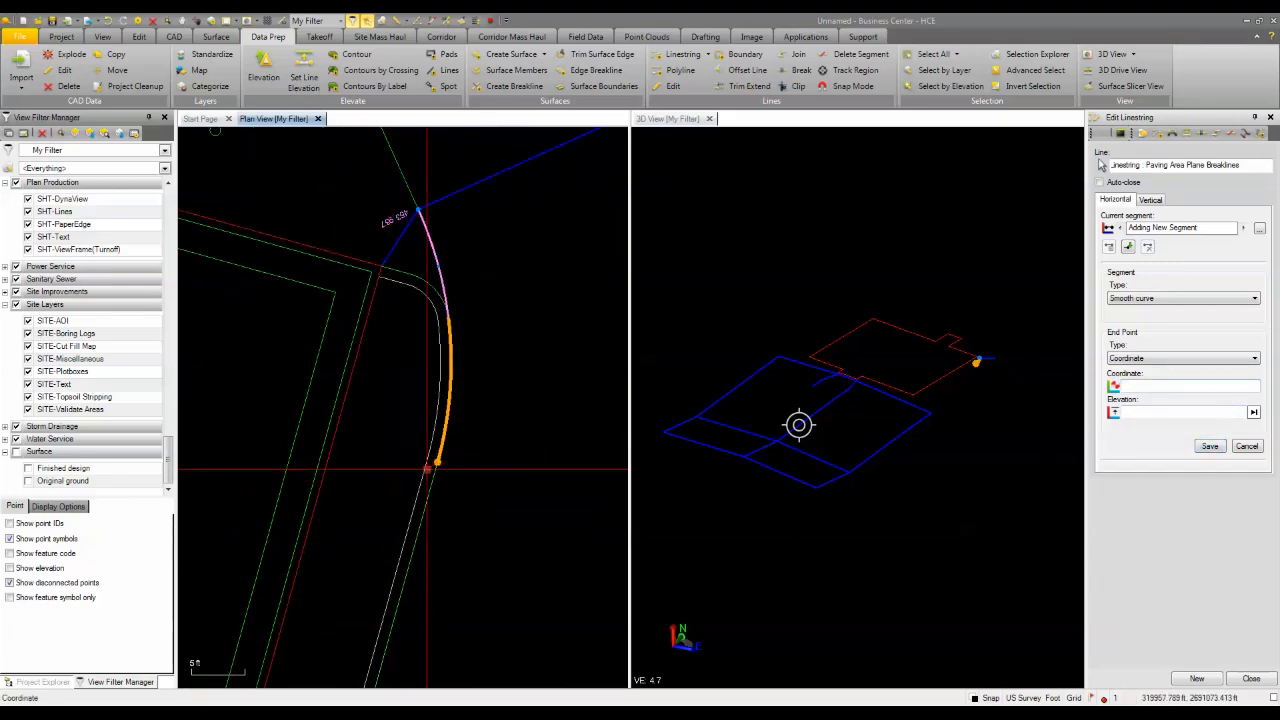
left_click(1140, 298)
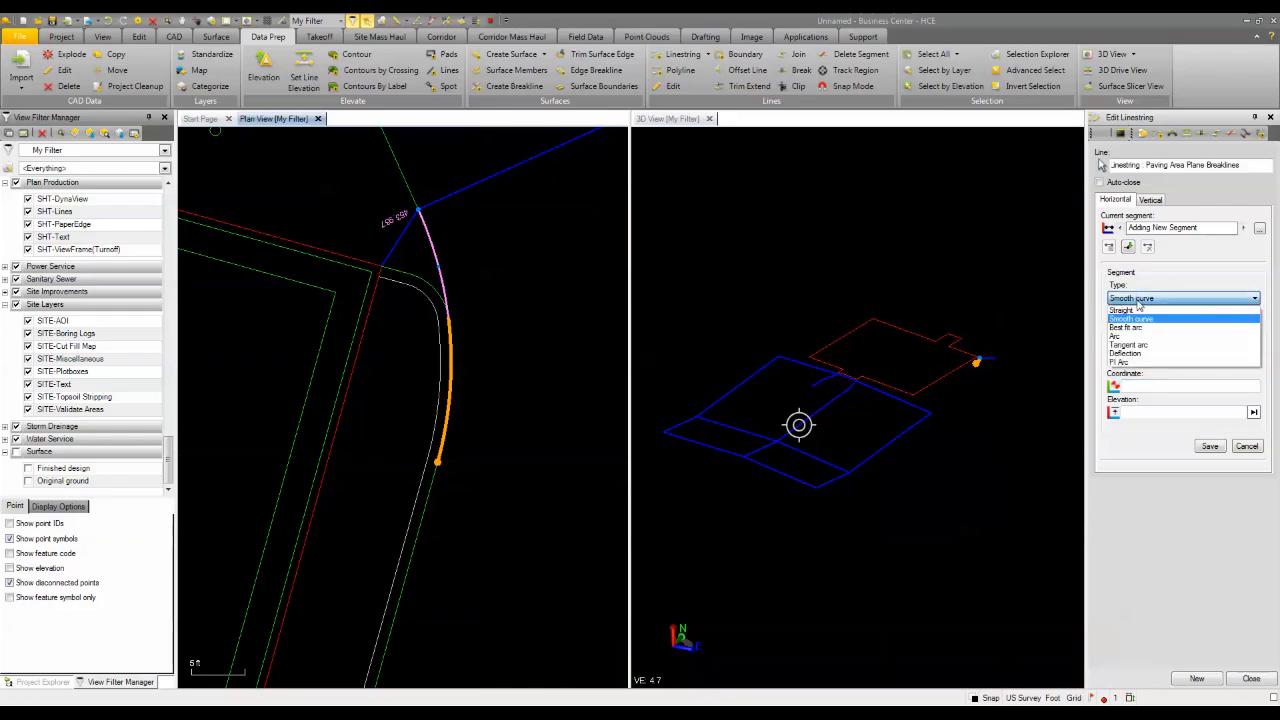
left_click(1125, 310)
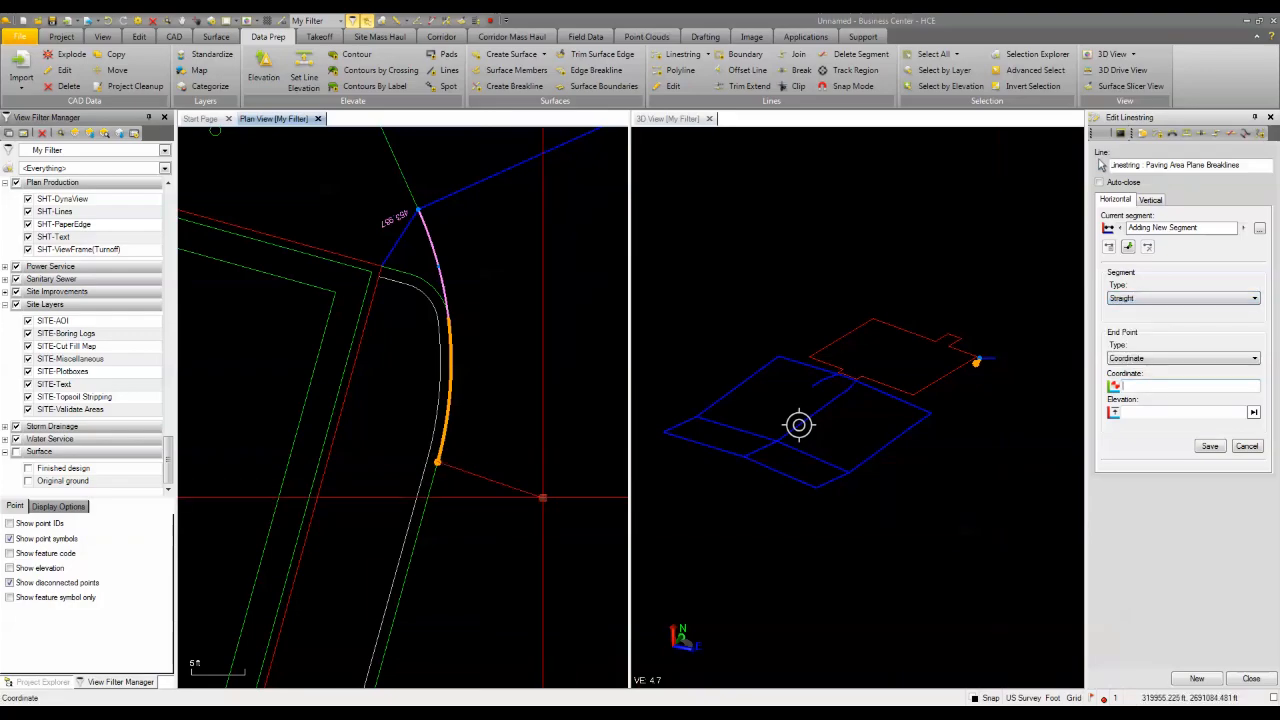
scroll(484, 540, "down", 3)
middle_click_drag(484, 540, 469, 303)
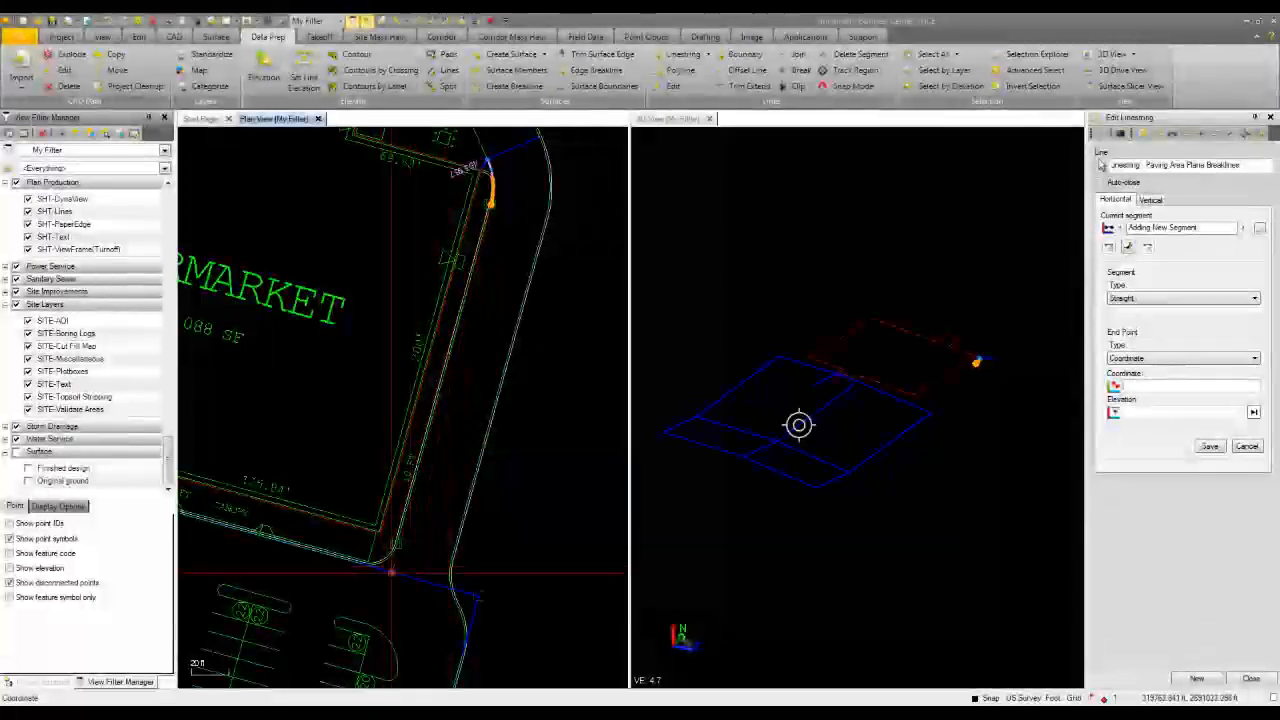
right_click(430, 495)
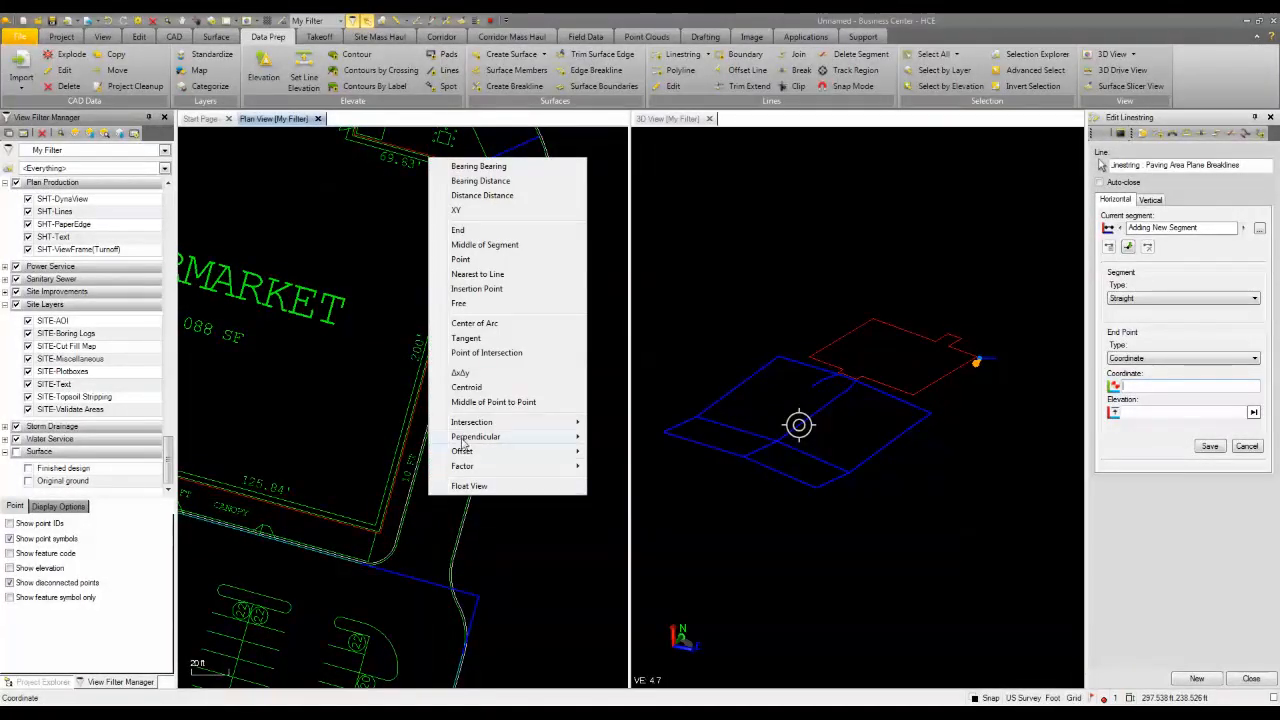
mouse_move(468, 440)
left_click(651, 451)
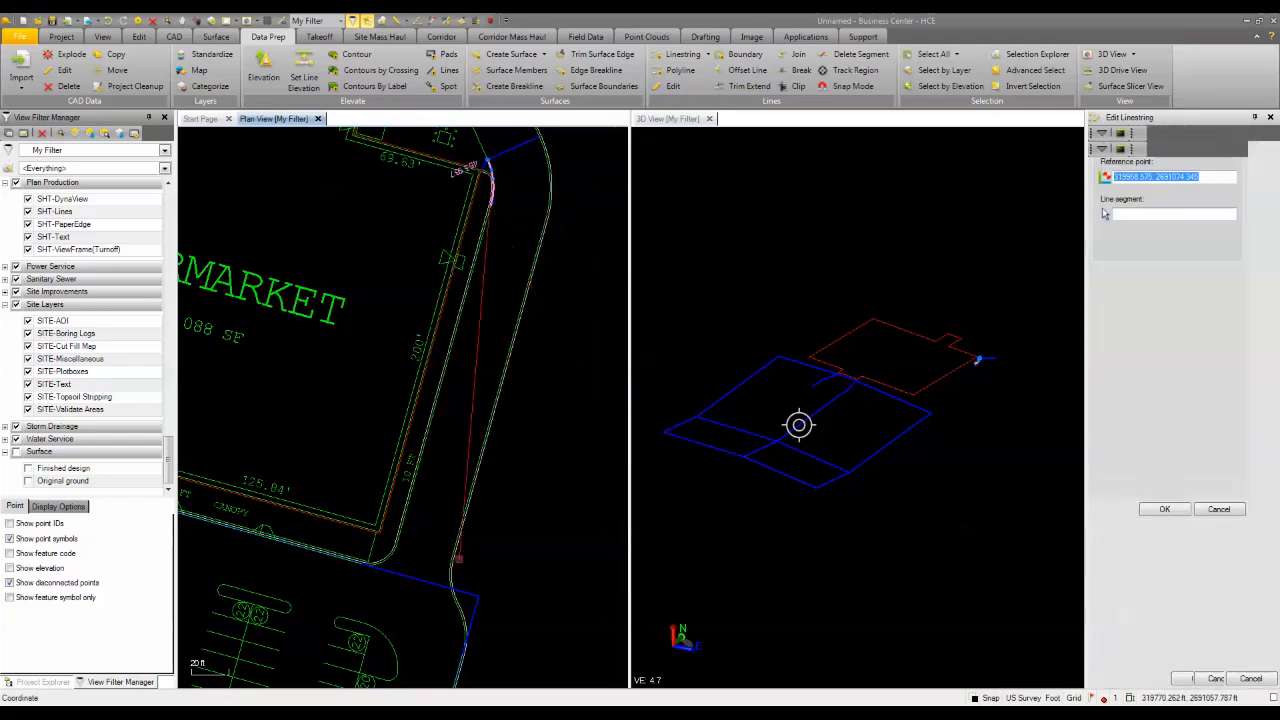
left_click(414, 576)
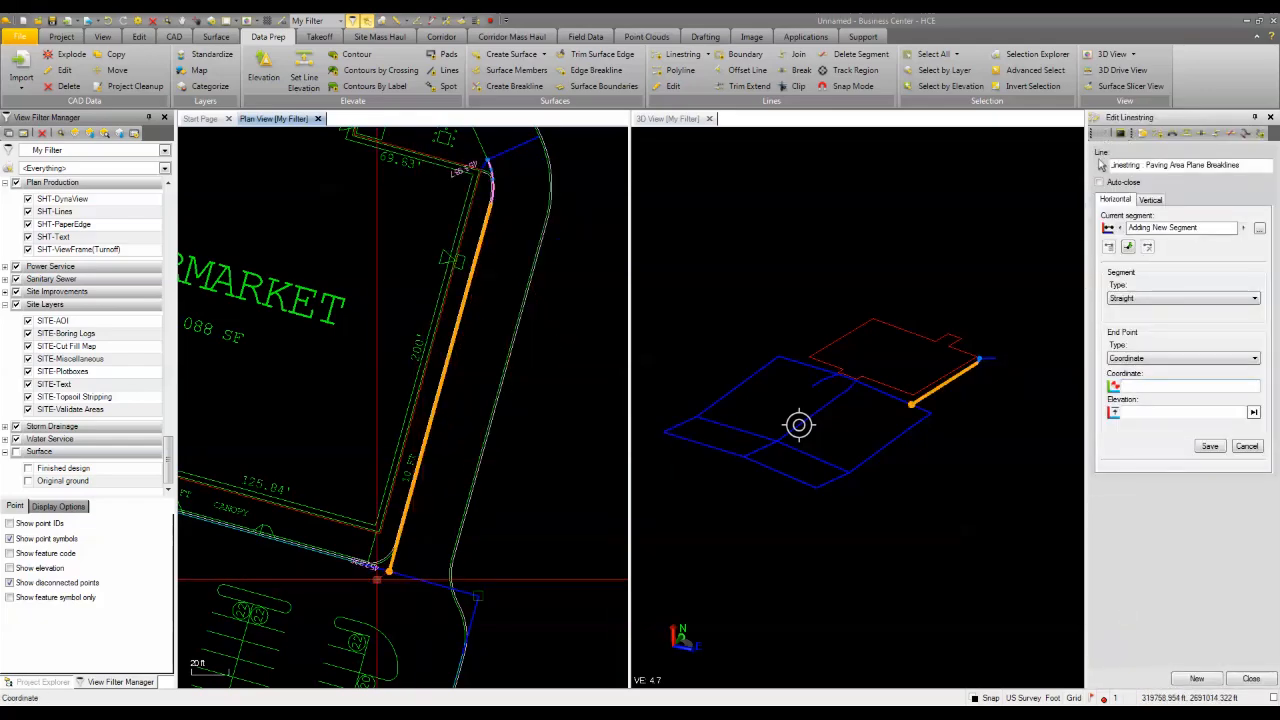
Finish the linestring and start a new one at the outer-curb end of the northern cross-drive breakline.
scroll(474, 398, "up", 1)
middle_click_drag(474, 398, 433, 449)
key("Return")
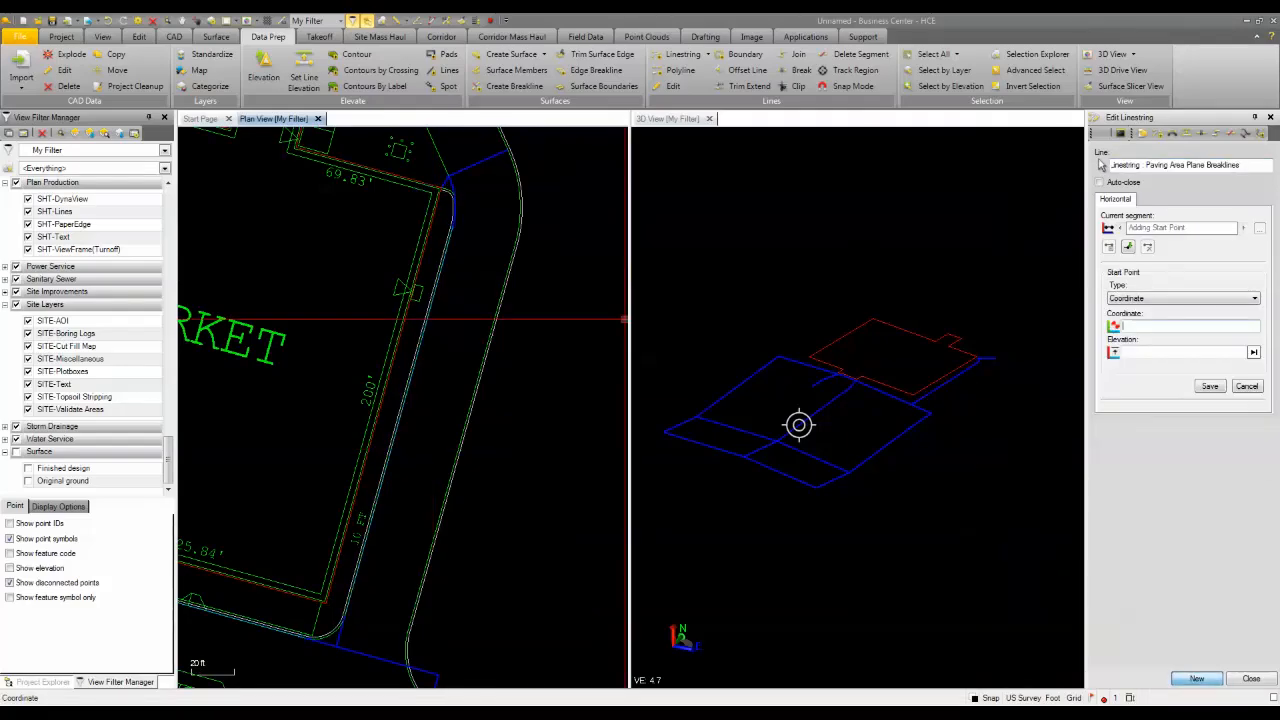
scroll(509, 174, "up", 2)
middle_click_drag(509, 172, 457, 296)
scroll(457, 295, "up", 3)
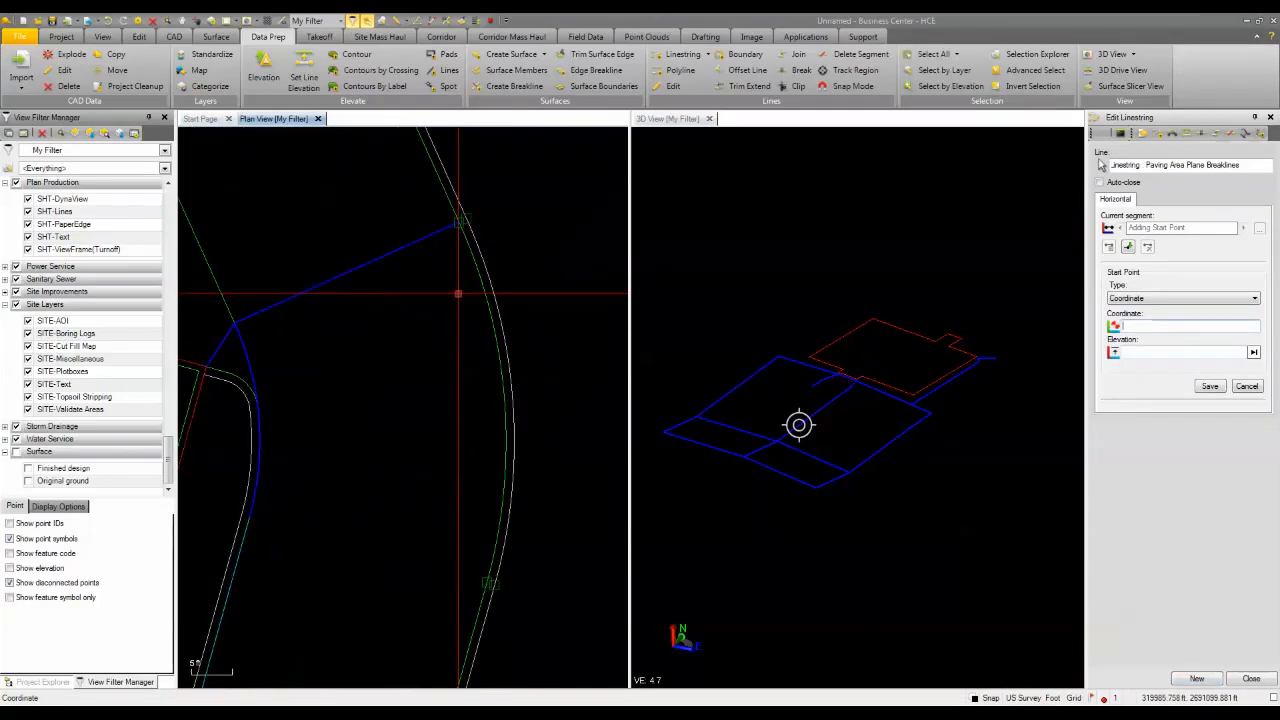
left_click(458, 222)
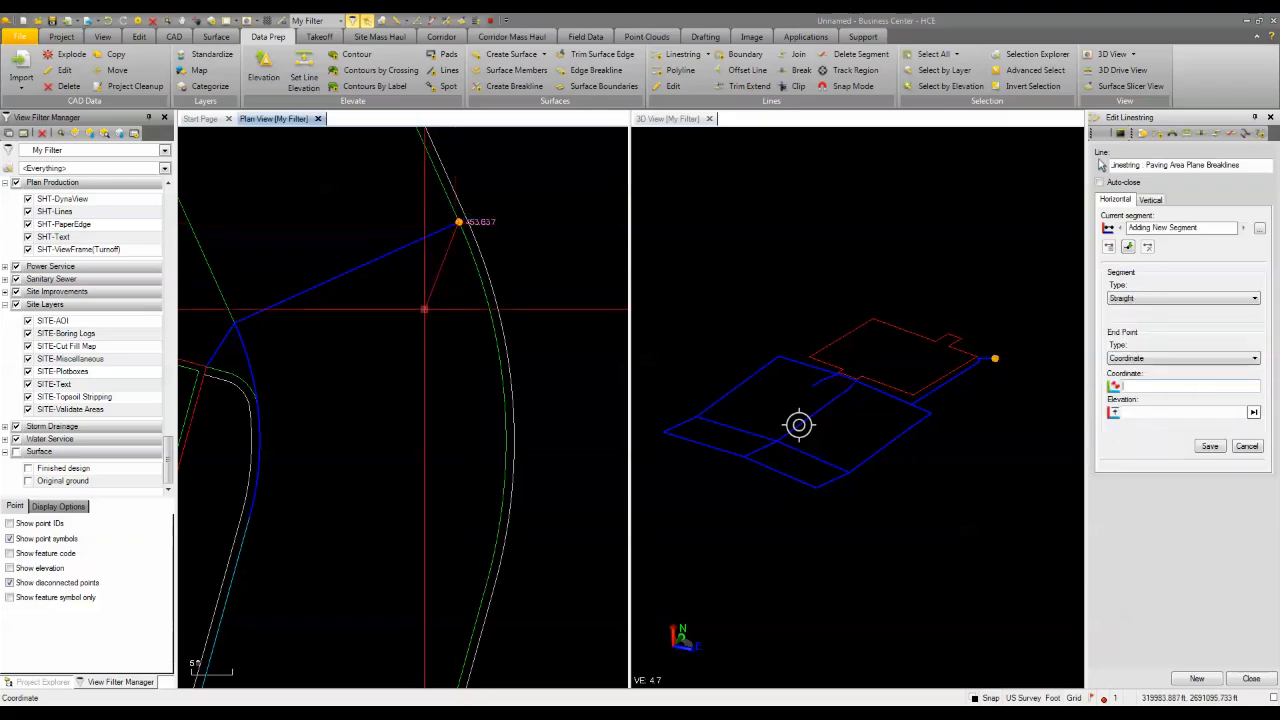
Add a smooth curve segment to the midpoint of the outer green curb arc, leaving its elevation blank.
left_click(1118, 299)
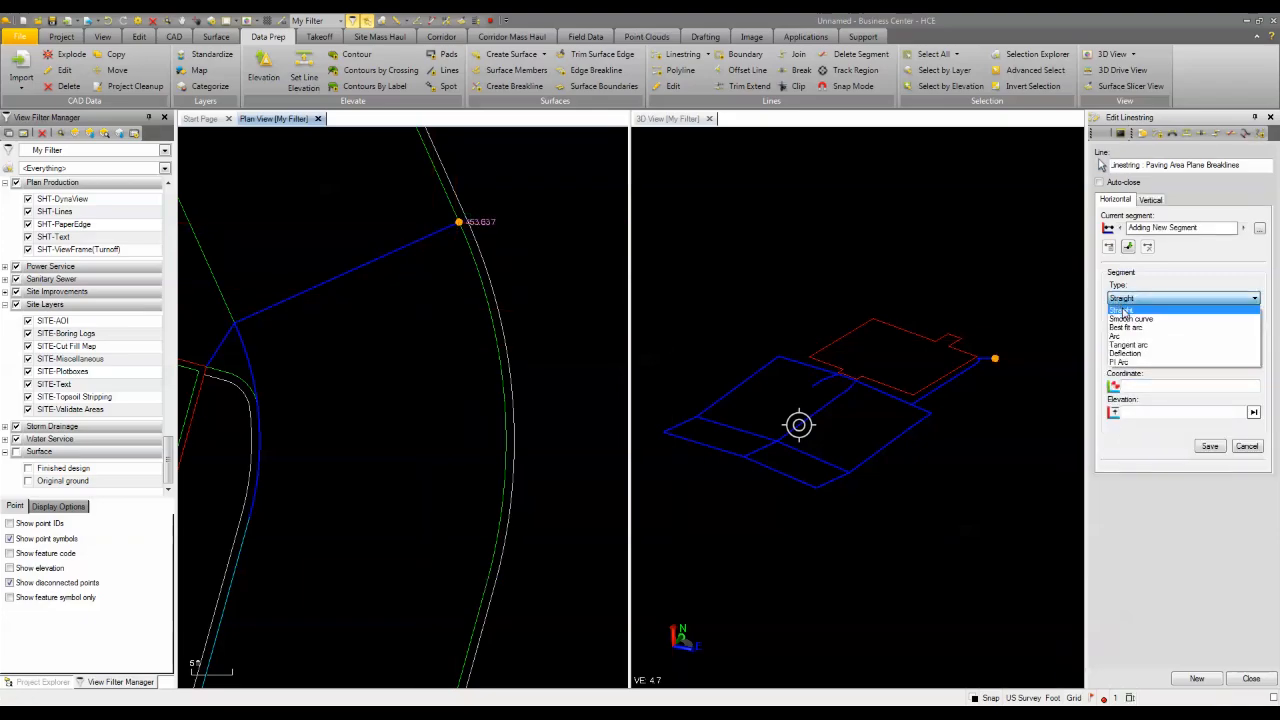
left_click(1130, 319)
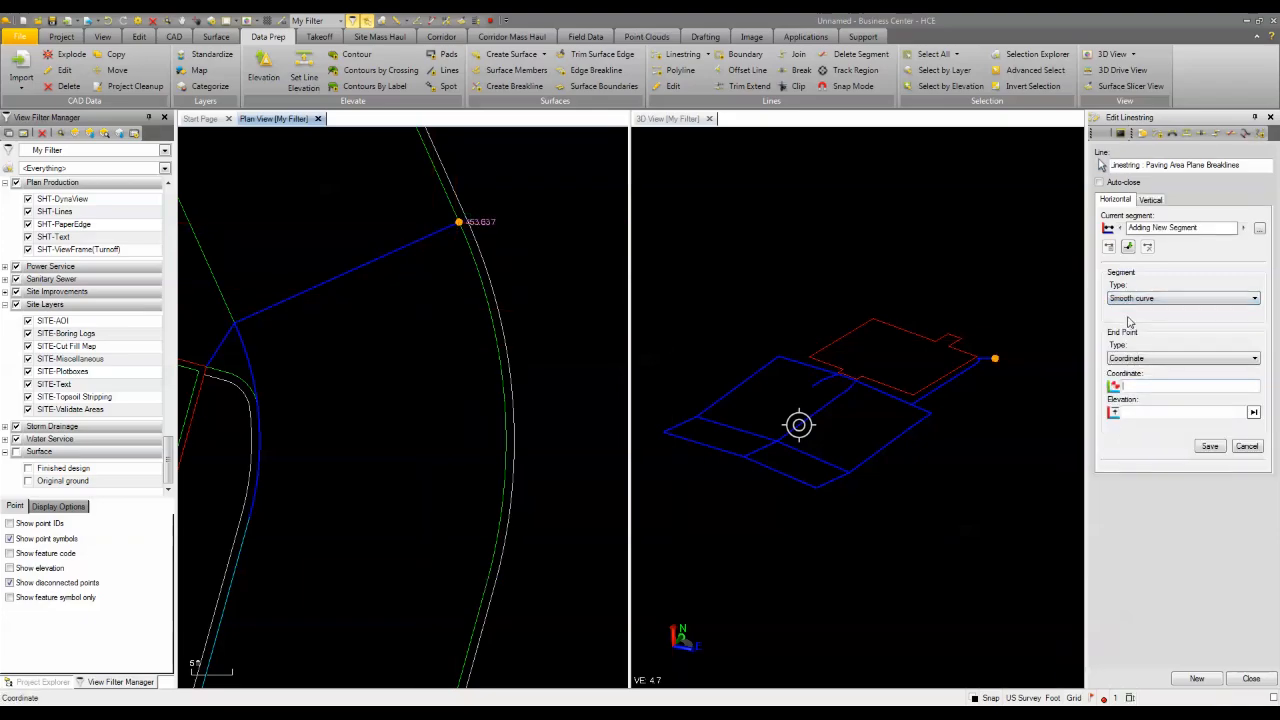
right_click(493, 362)
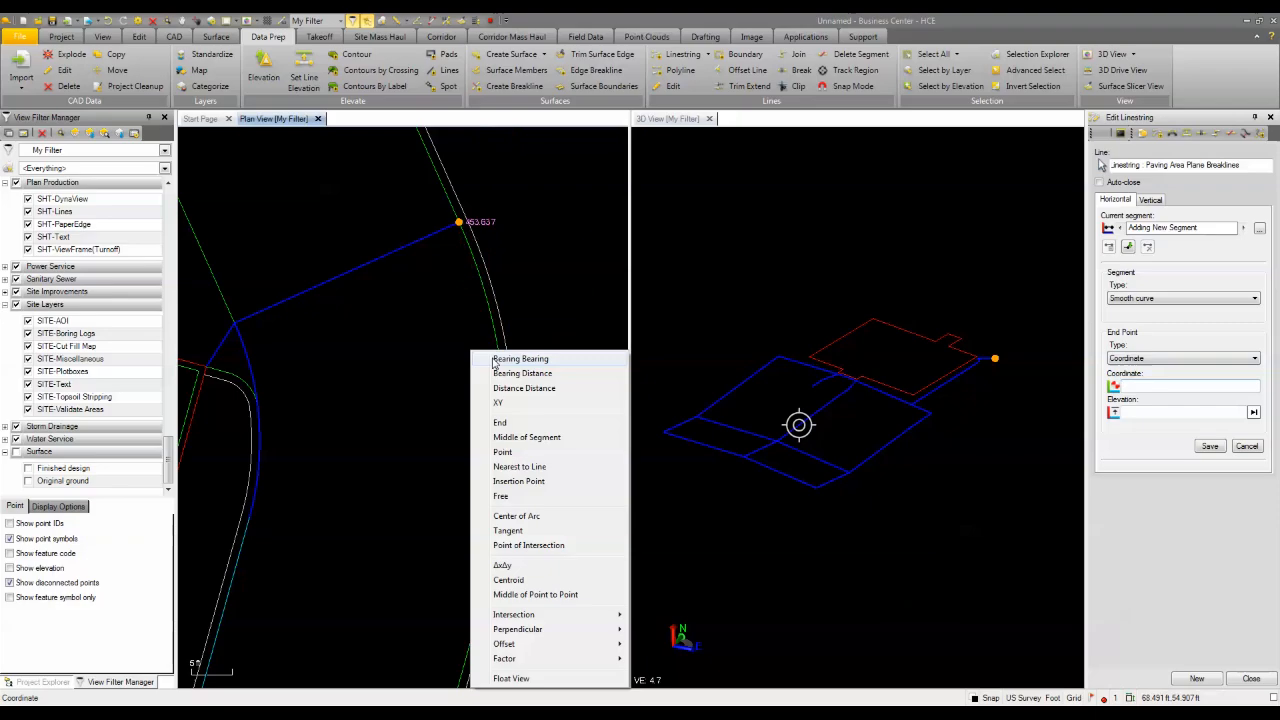
left_click(524, 437)
left_click(497, 360)
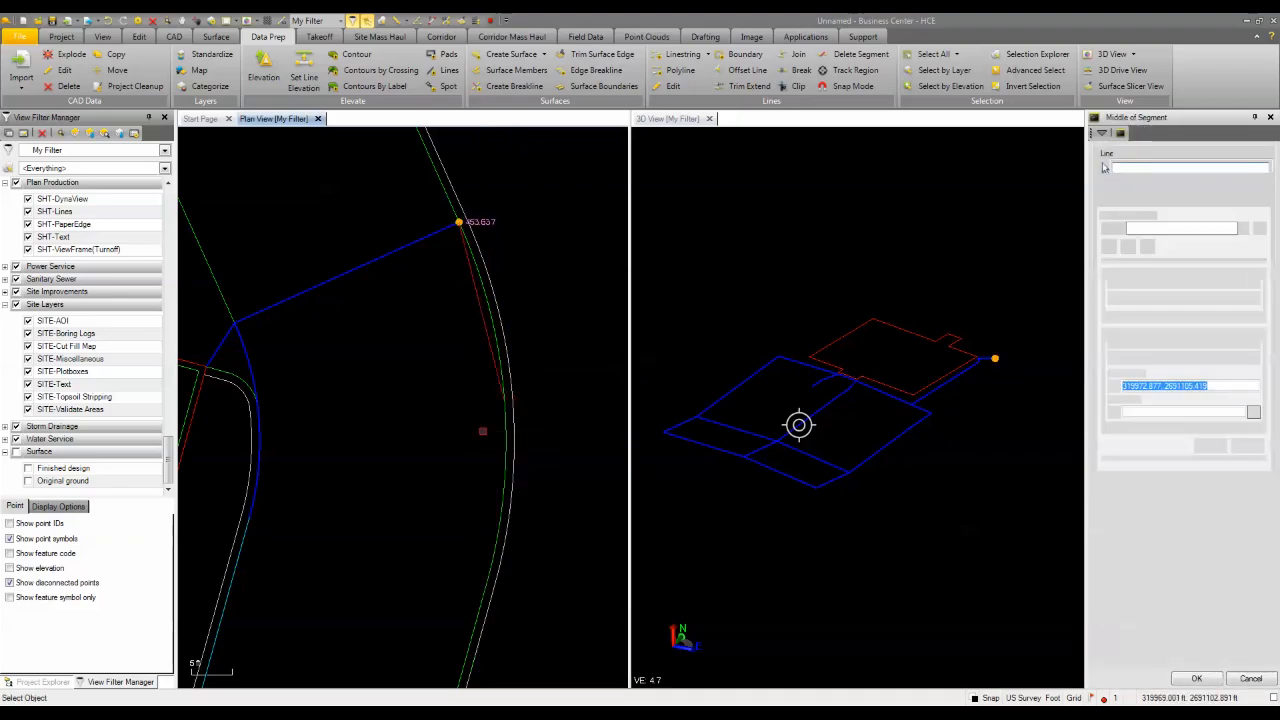
middle_click_drag(454, 498, 461, 304)
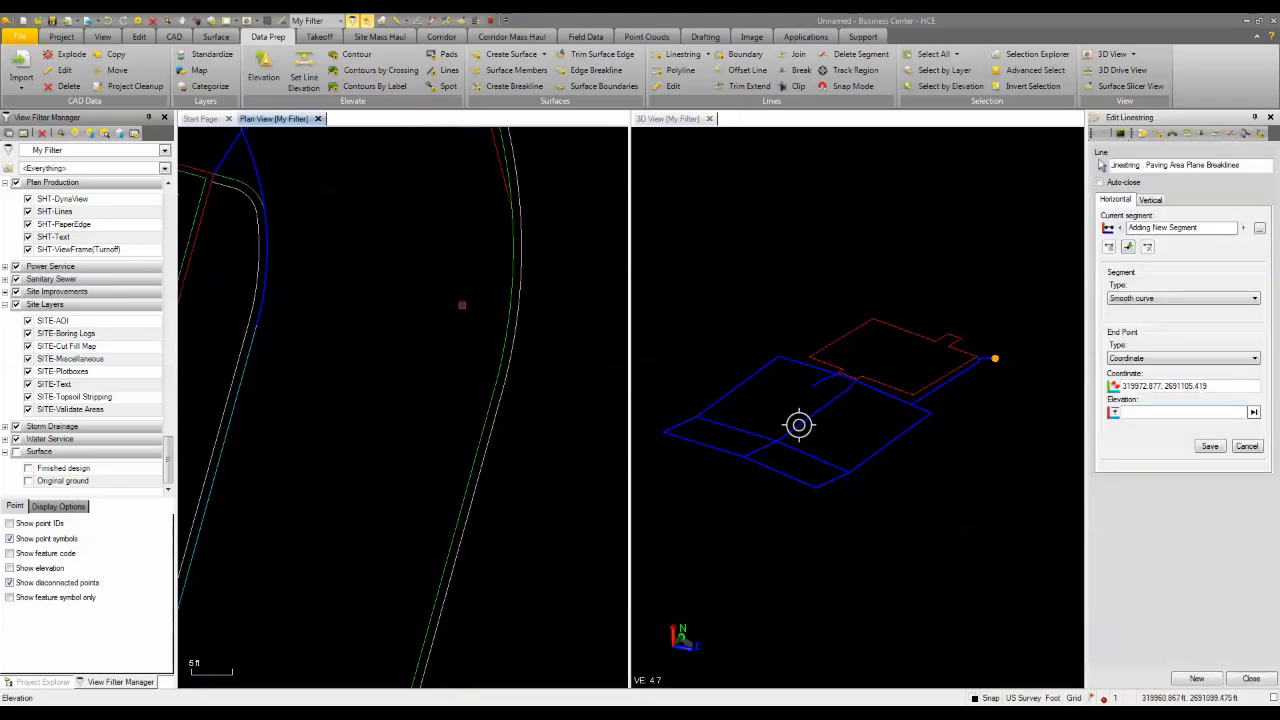
left_click(1208, 447)
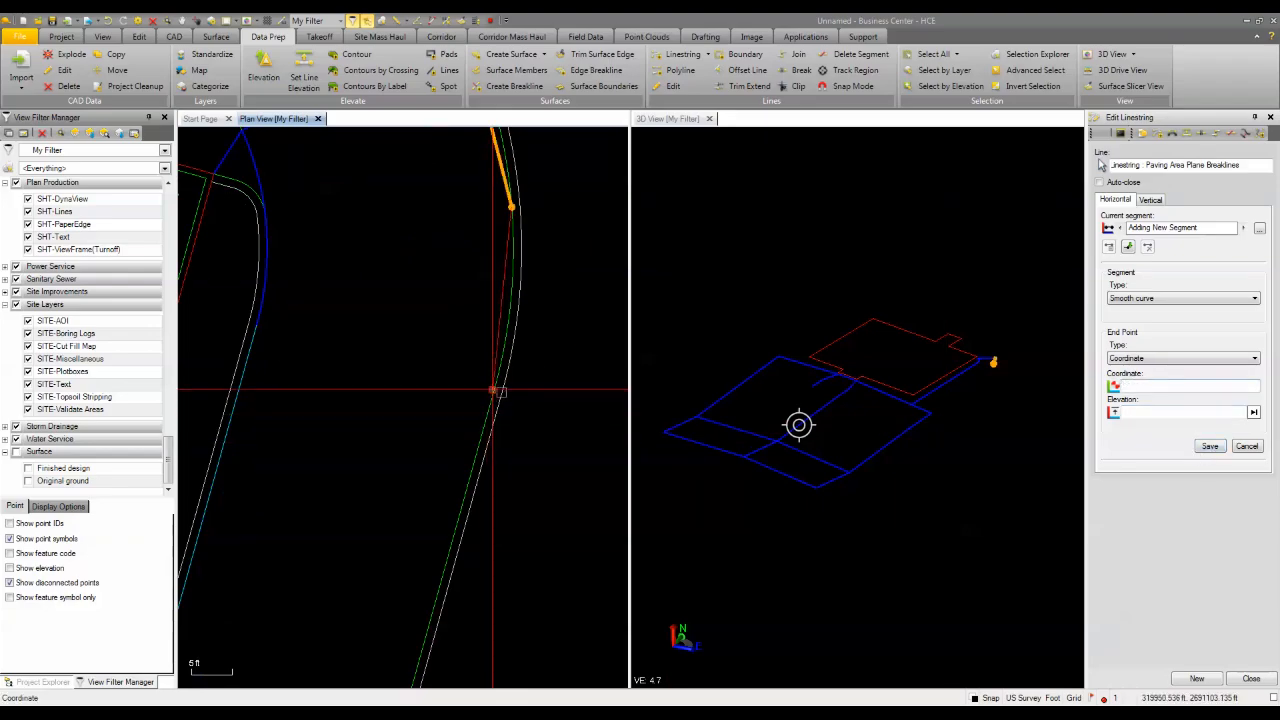
Extend the smooth curve to the south end of the outer curb arc without entering an elevation.
left_click(496, 390)
scroll(496, 388, "up", 5)
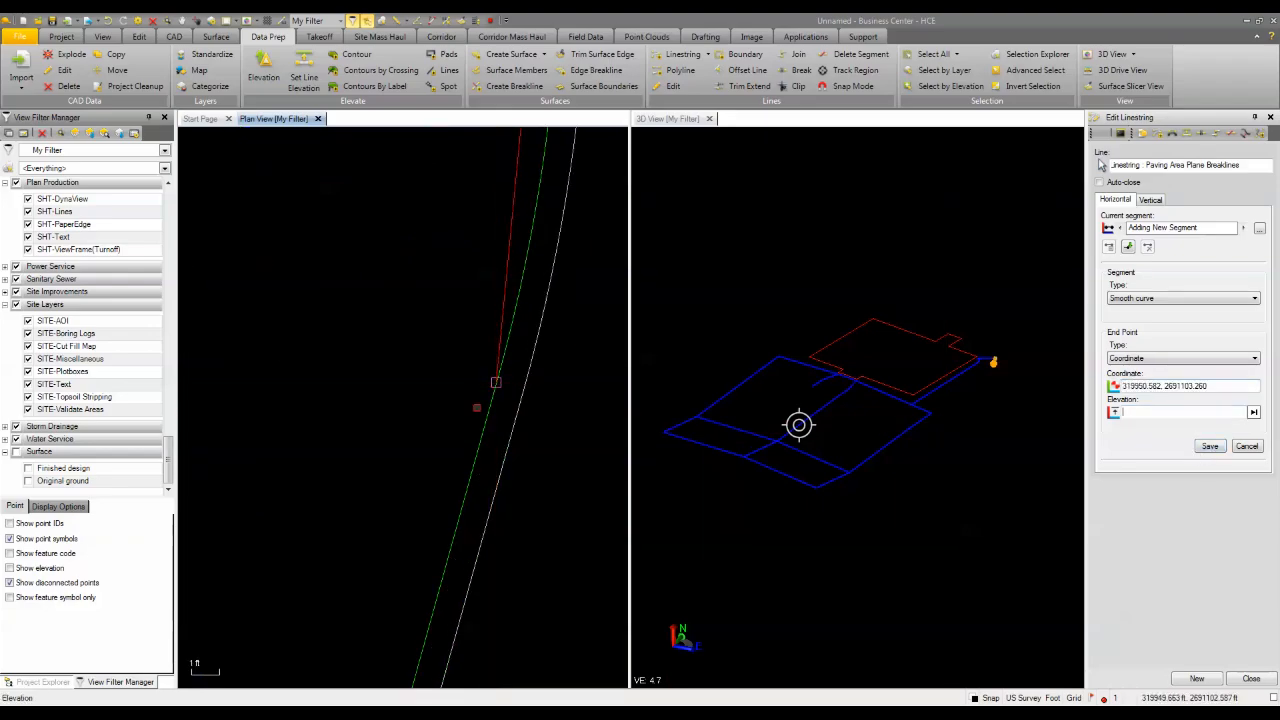
left_click(1210, 446)
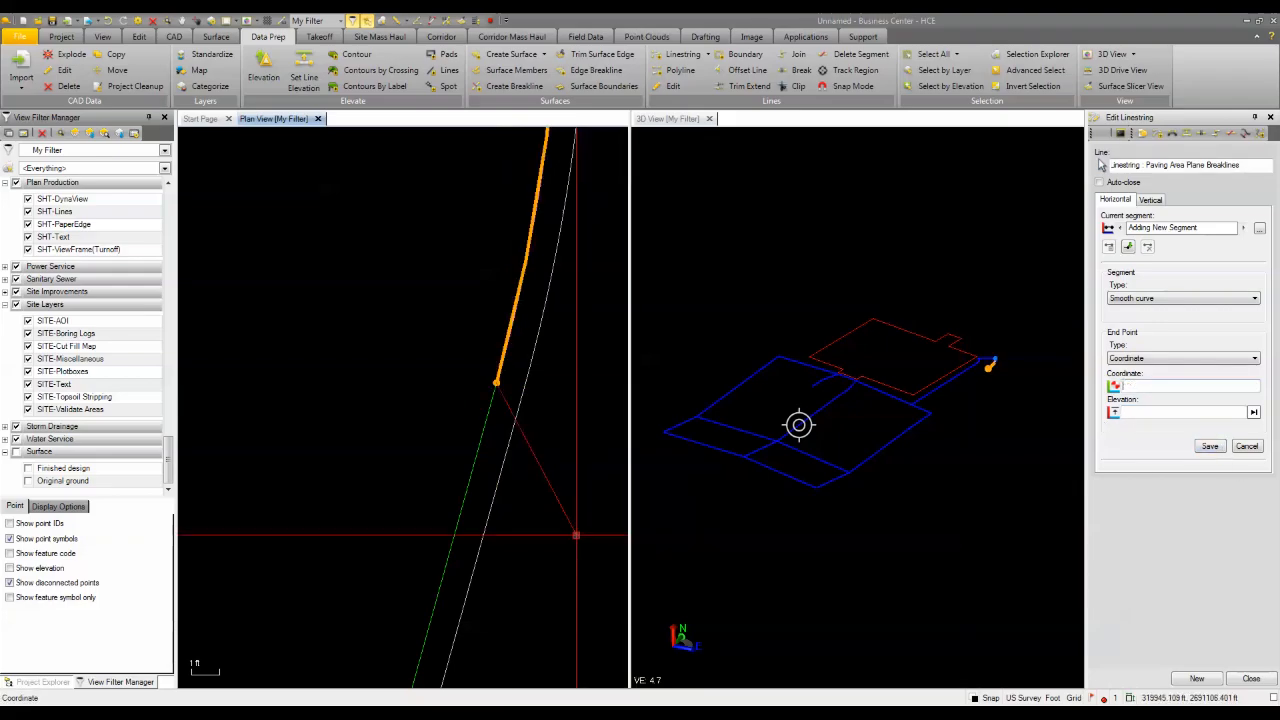
Add a smooth curve segment from the outer arc's end, perpendicular to the blue breakline crossing the drive's south end.
scroll(494, 520, "down", 5)
scroll(492, 376, "down", 4)
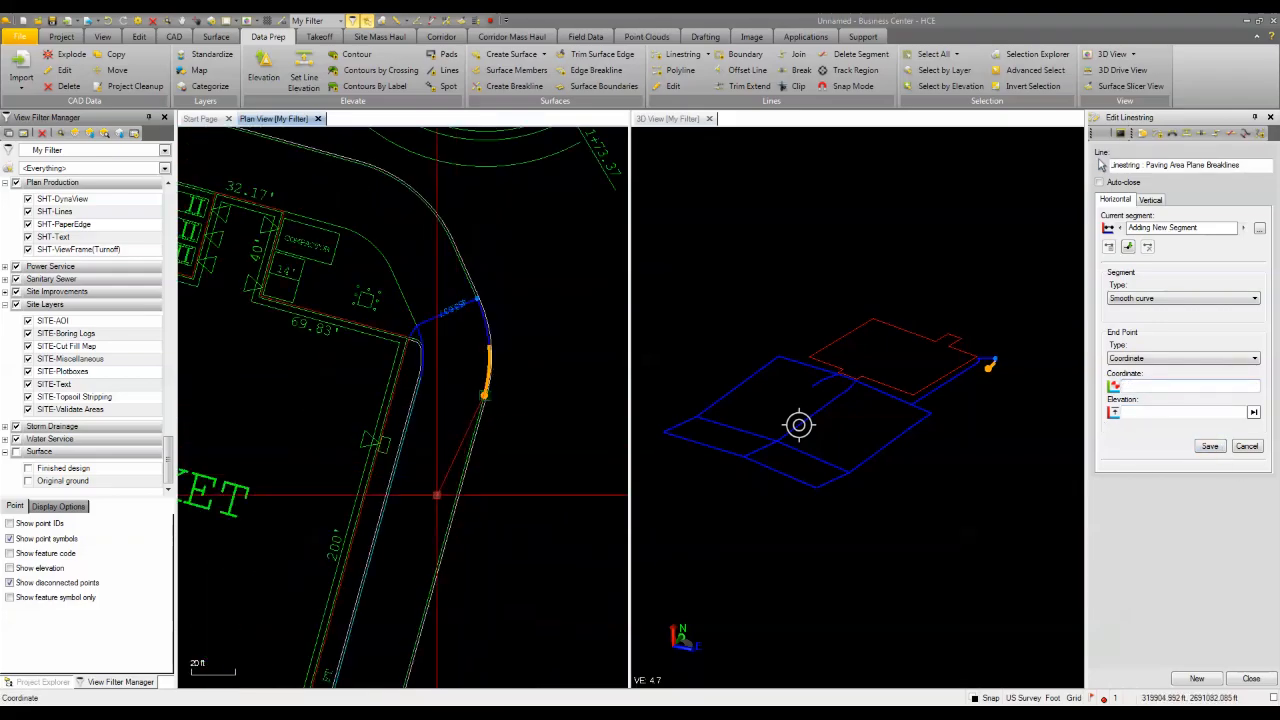
right_click(411, 466)
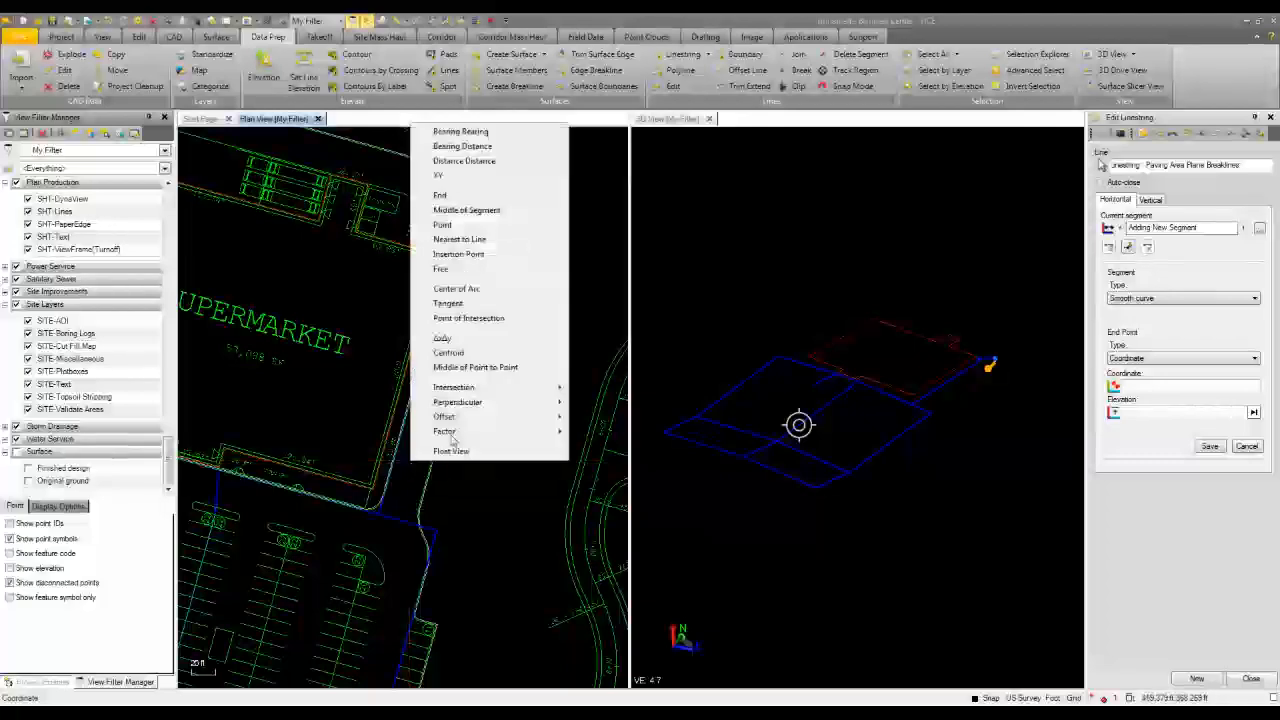
mouse_move(530, 402)
left_click(594, 418)
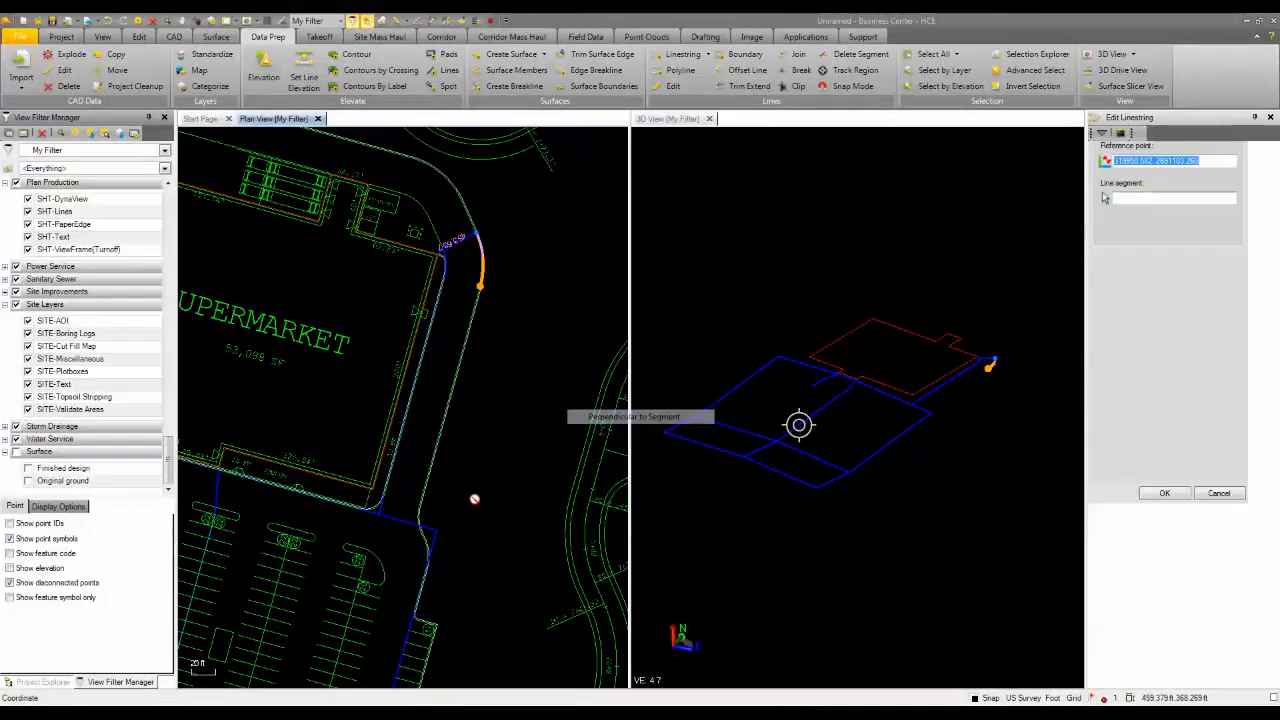
left_click(401, 518)
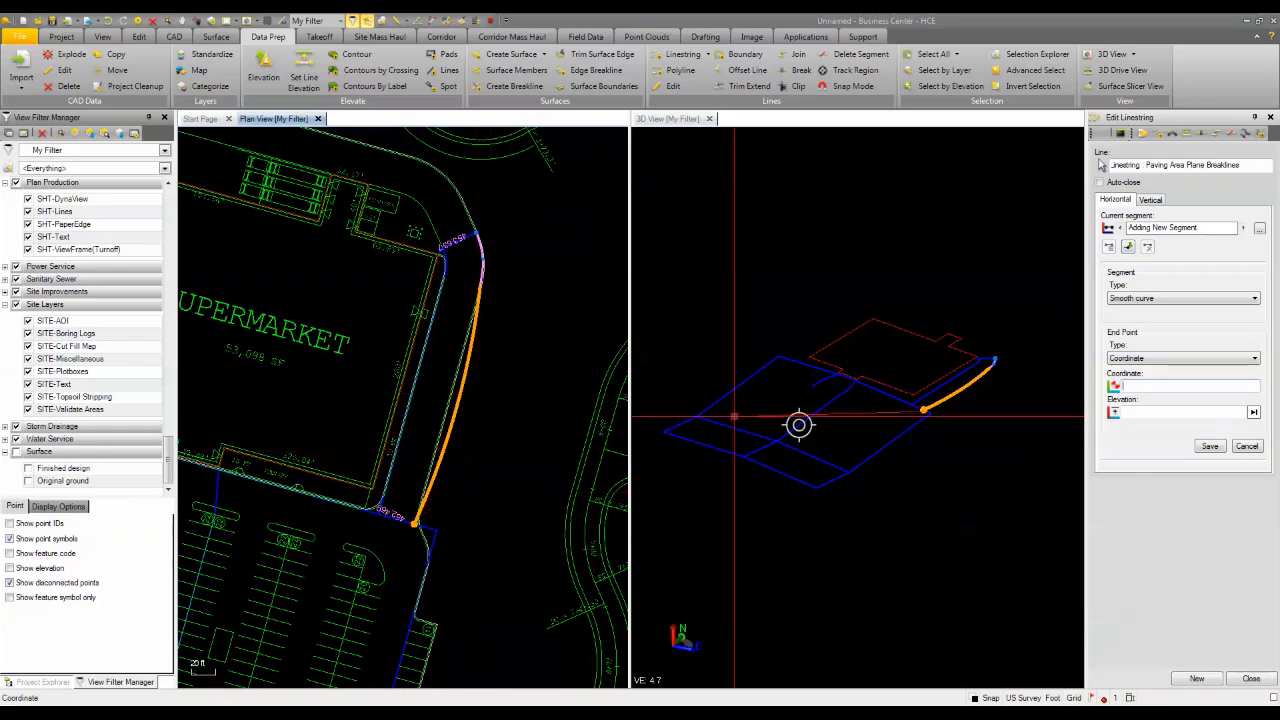
Change the last outer-curb segment's type to Straight, keeping its end point, and save the edit.
left_click(1244, 446)
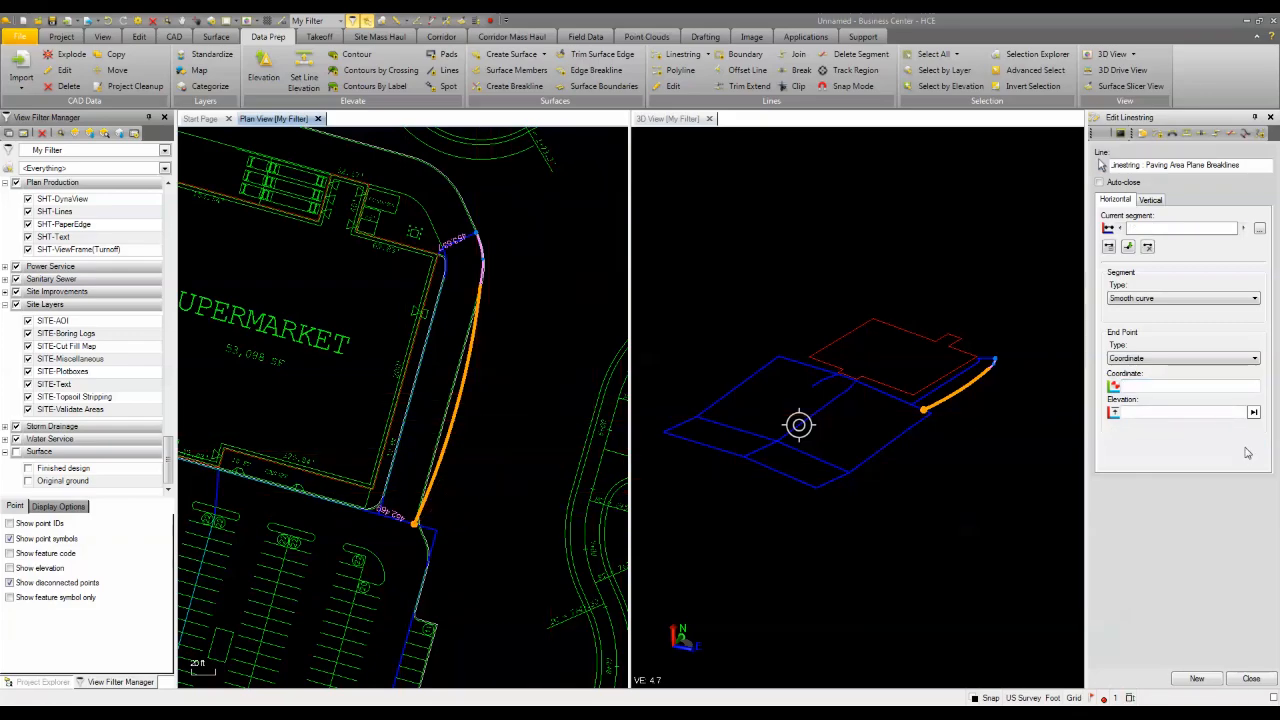
left_click(1160, 298)
left_click(1151, 313)
left_click(1157, 386)
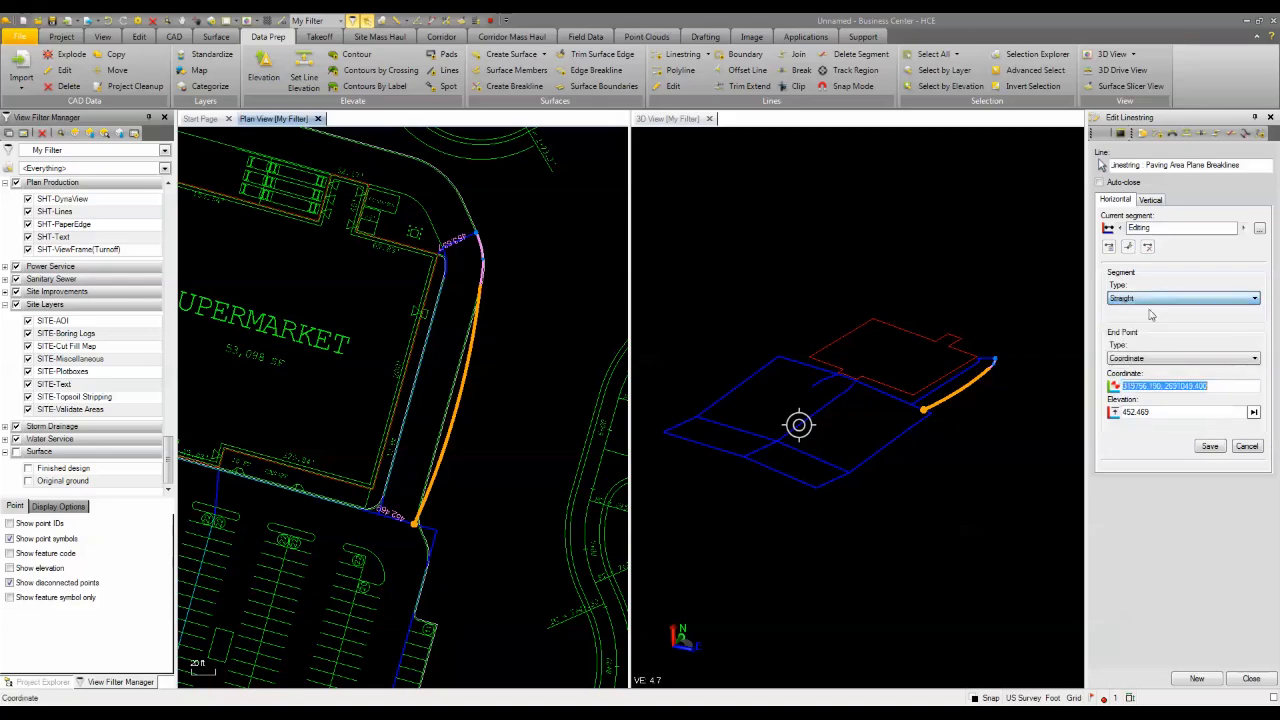
left_click(1210, 446)
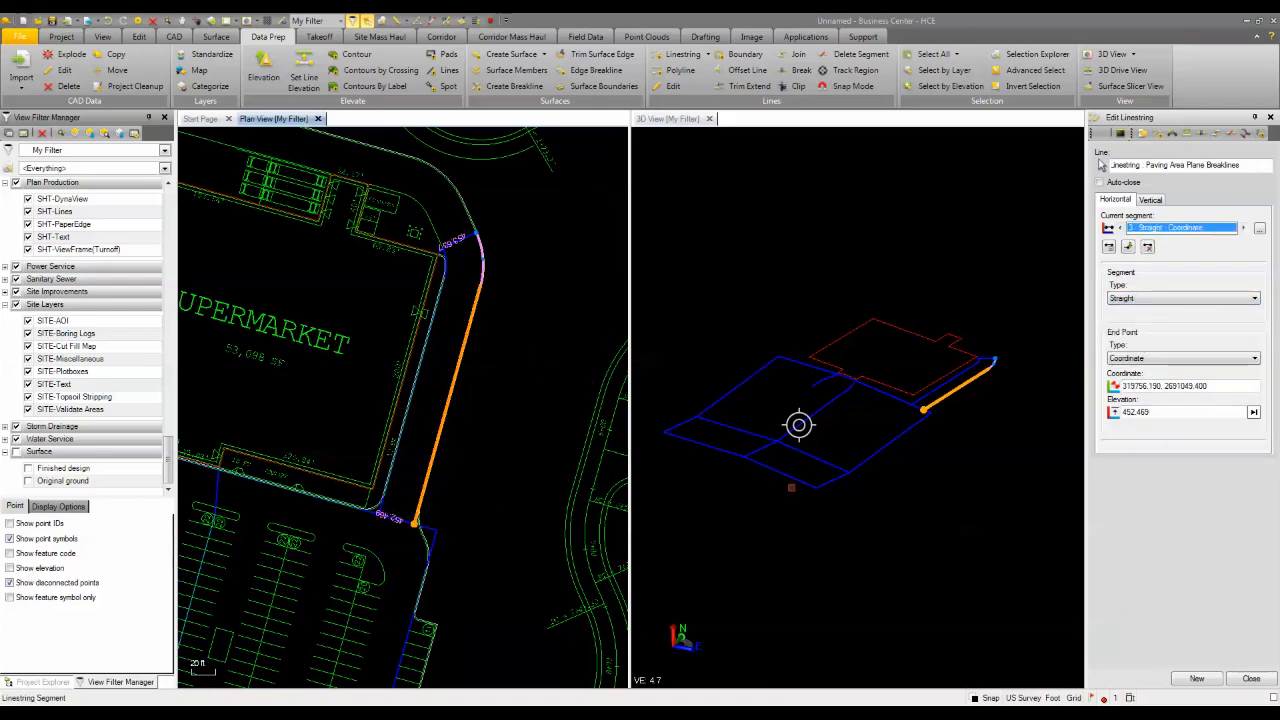
Use Explore Object on the outer drive breakline to read its elevation and slope along the straight run.
scroll(961, 396, "up", 5)
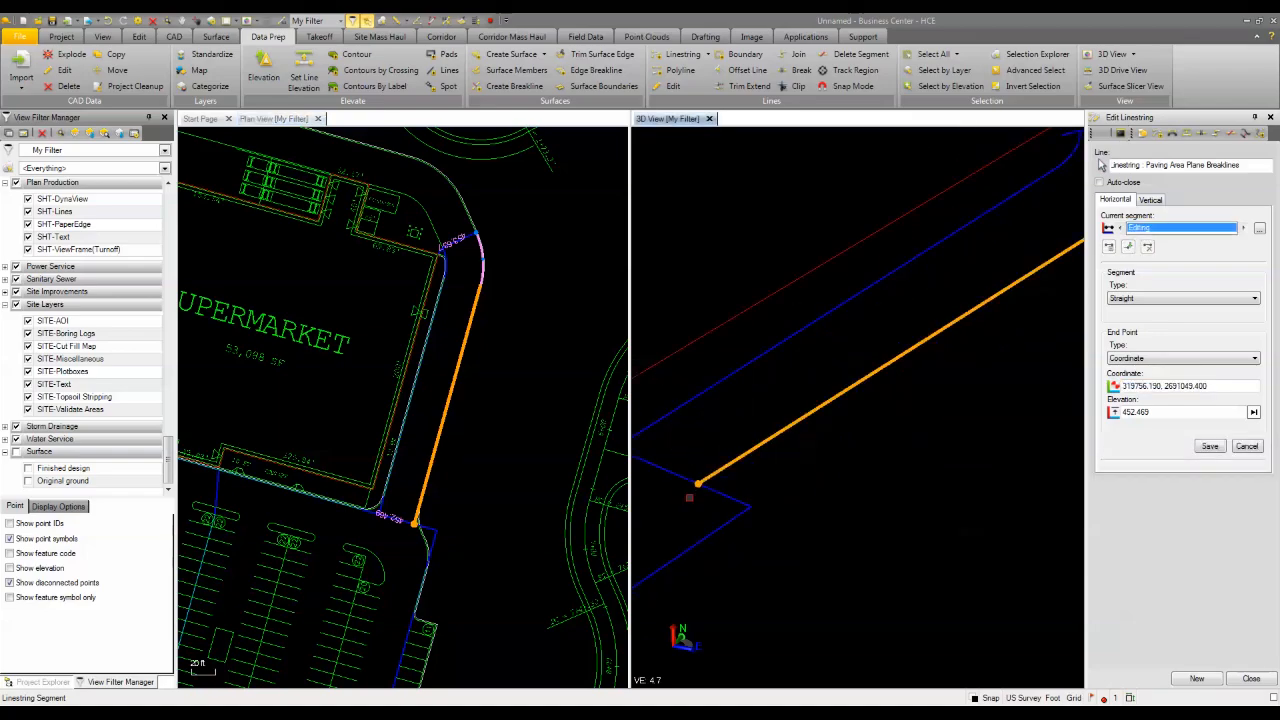
scroll(697, 486, "down", 3)
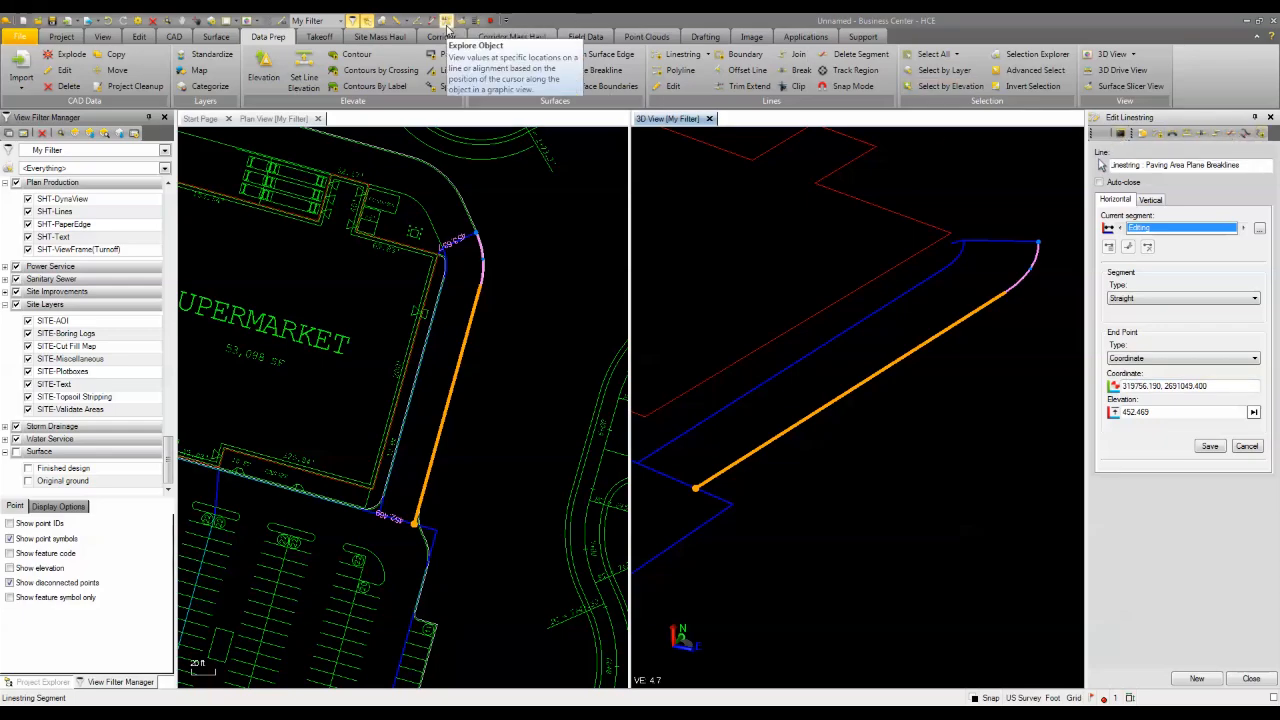
left_click(447, 24)
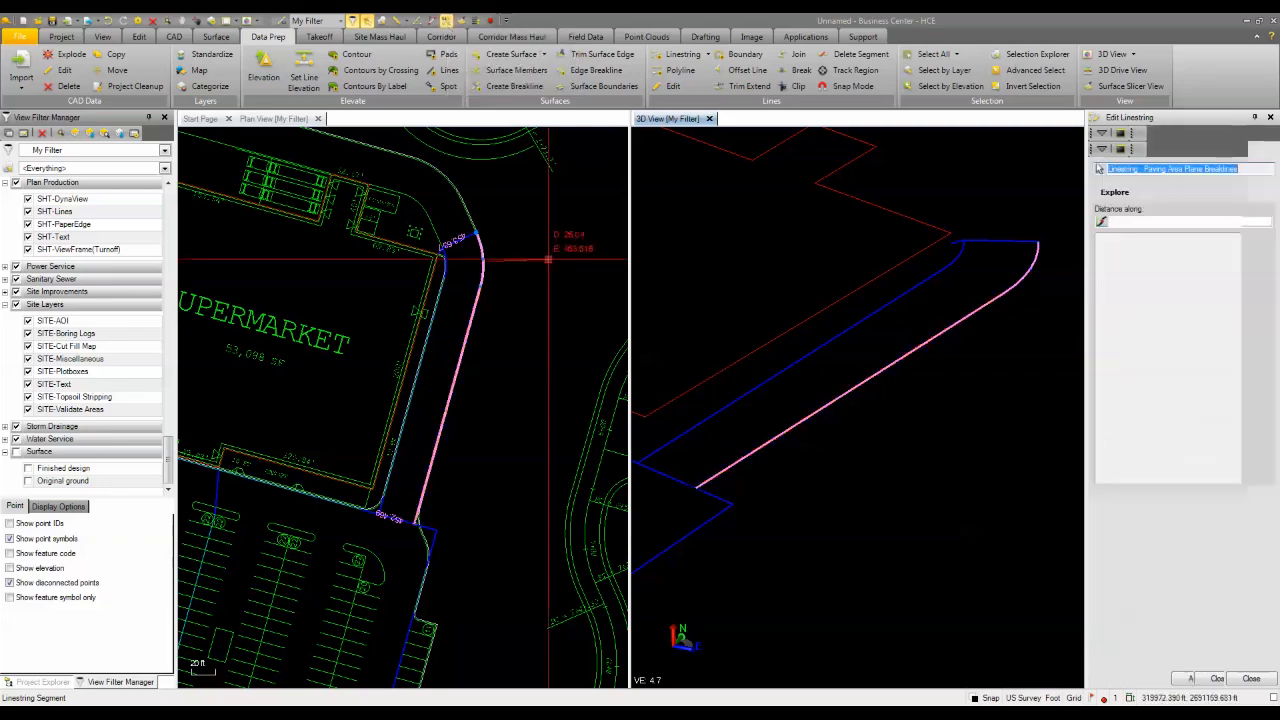
left_click(498, 383)
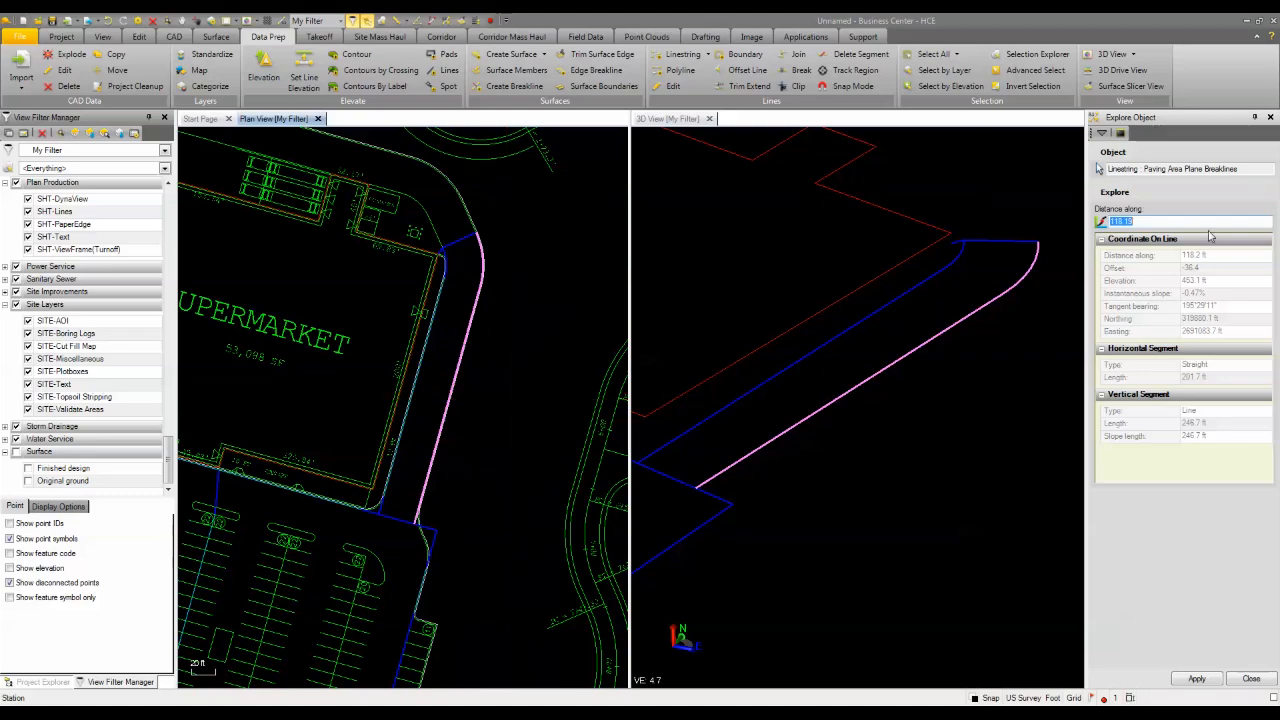
Explore the elevation and slope of the inner breakline beside the supermarket, and return to linestring editing.
left_click(1246, 172)
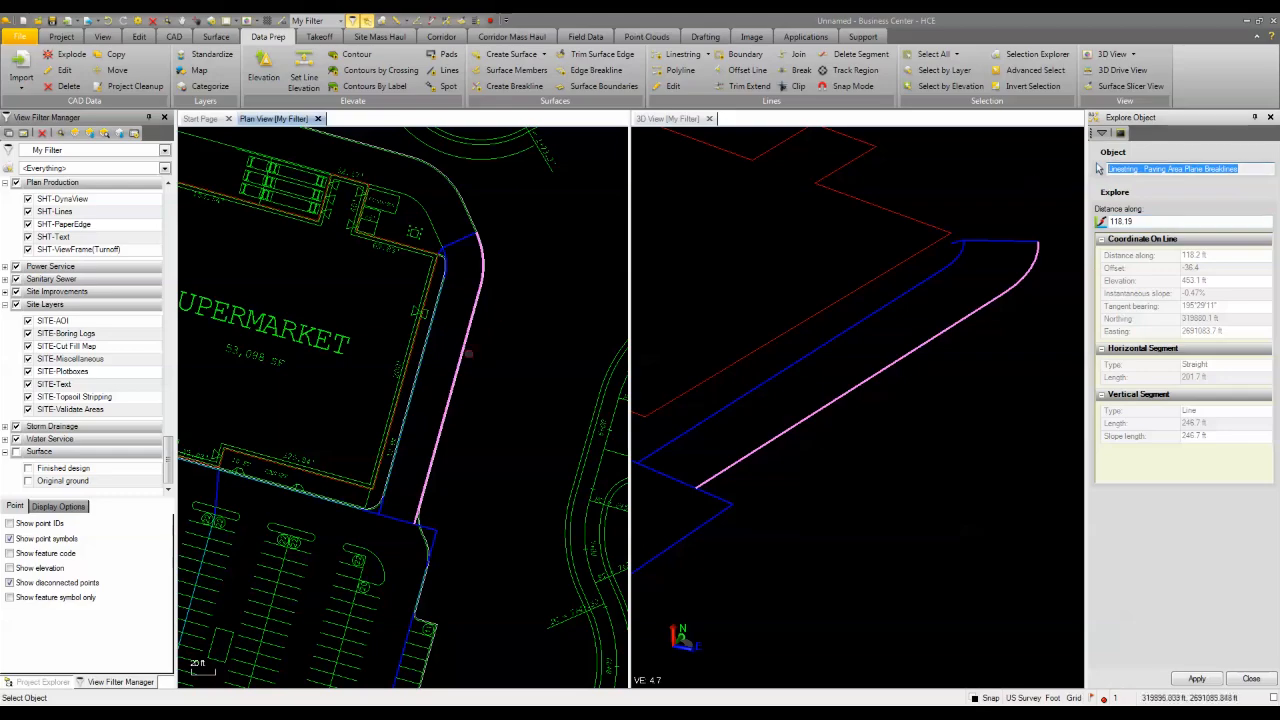
scroll(448, 267, "up", 2)
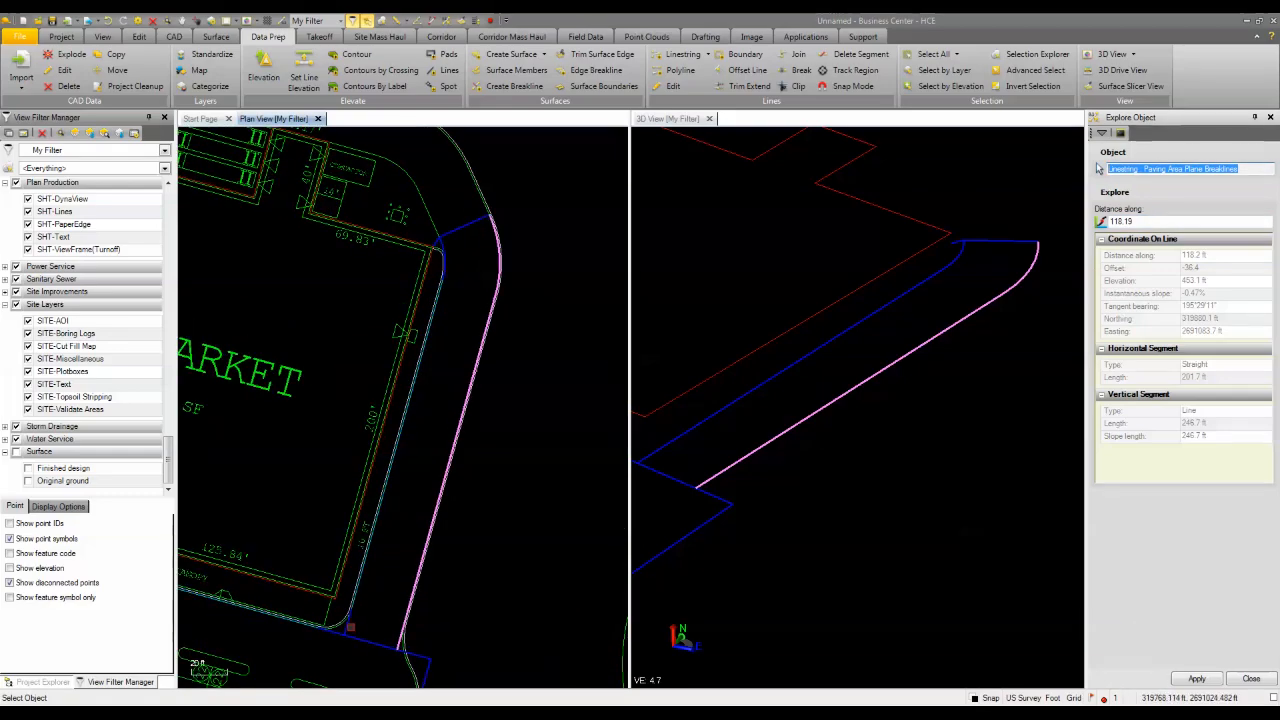
left_click(379, 508)
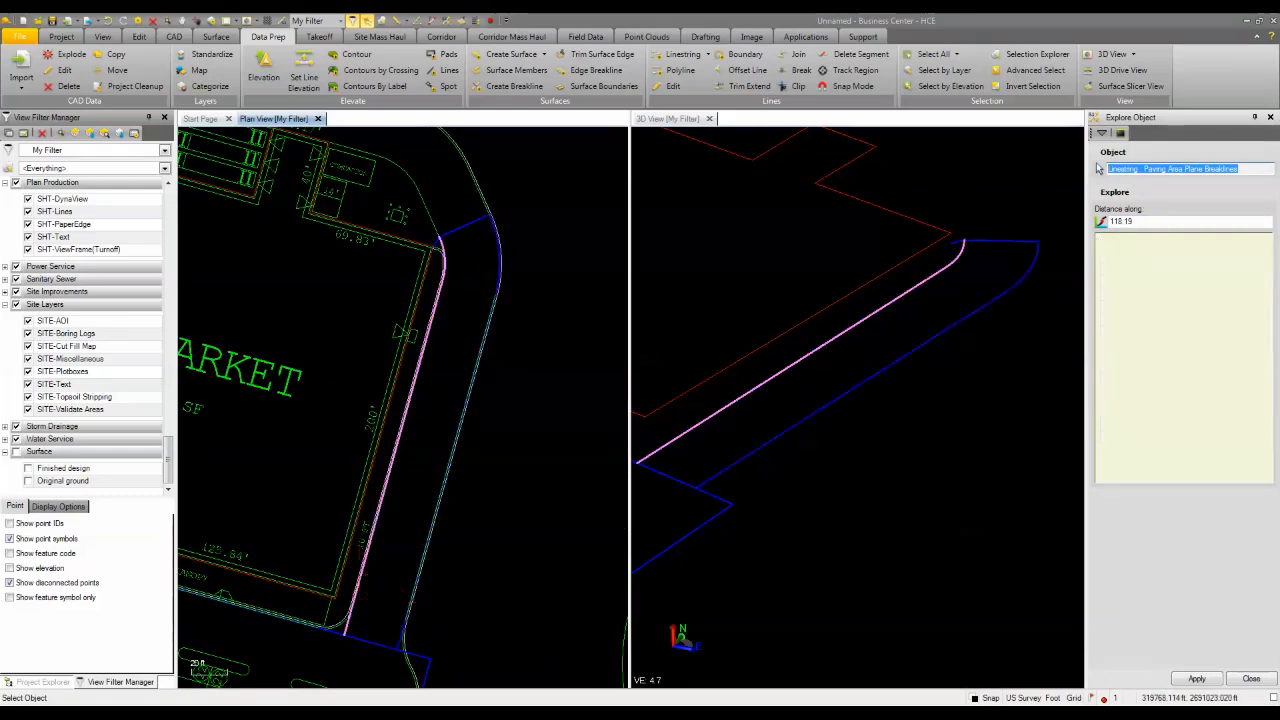
left_click(414, 489)
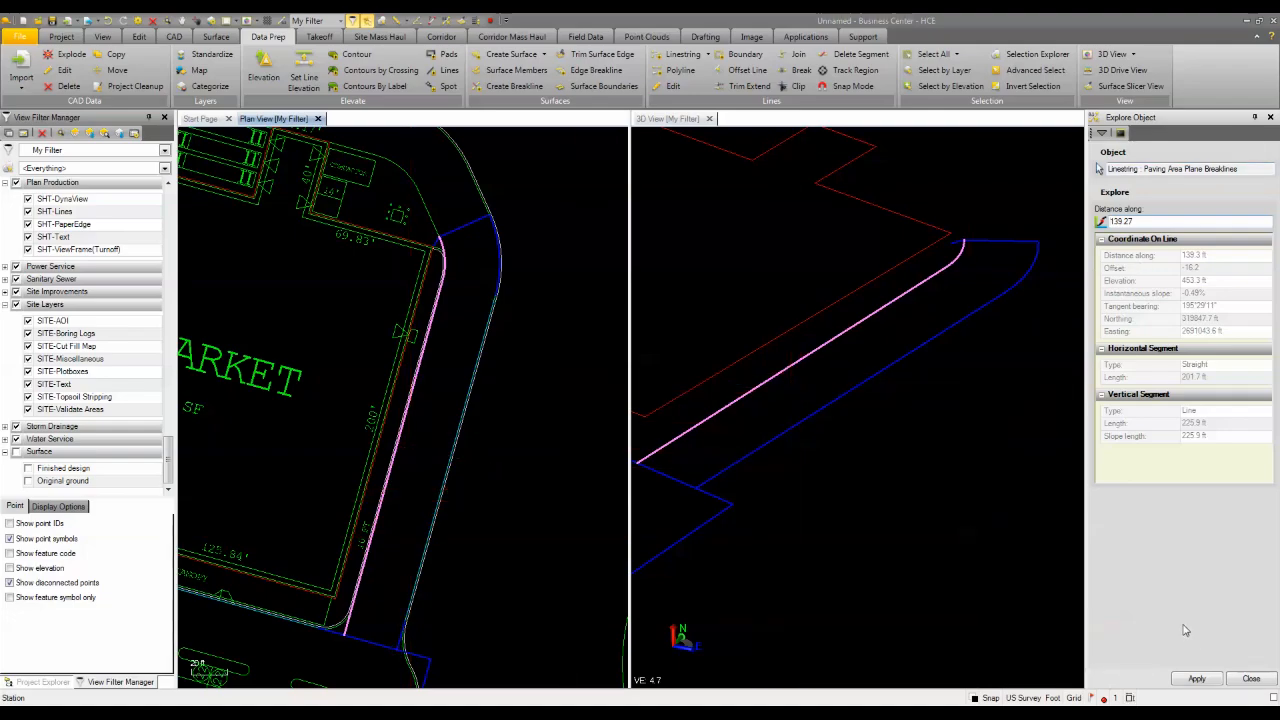
left_click(1101, 134)
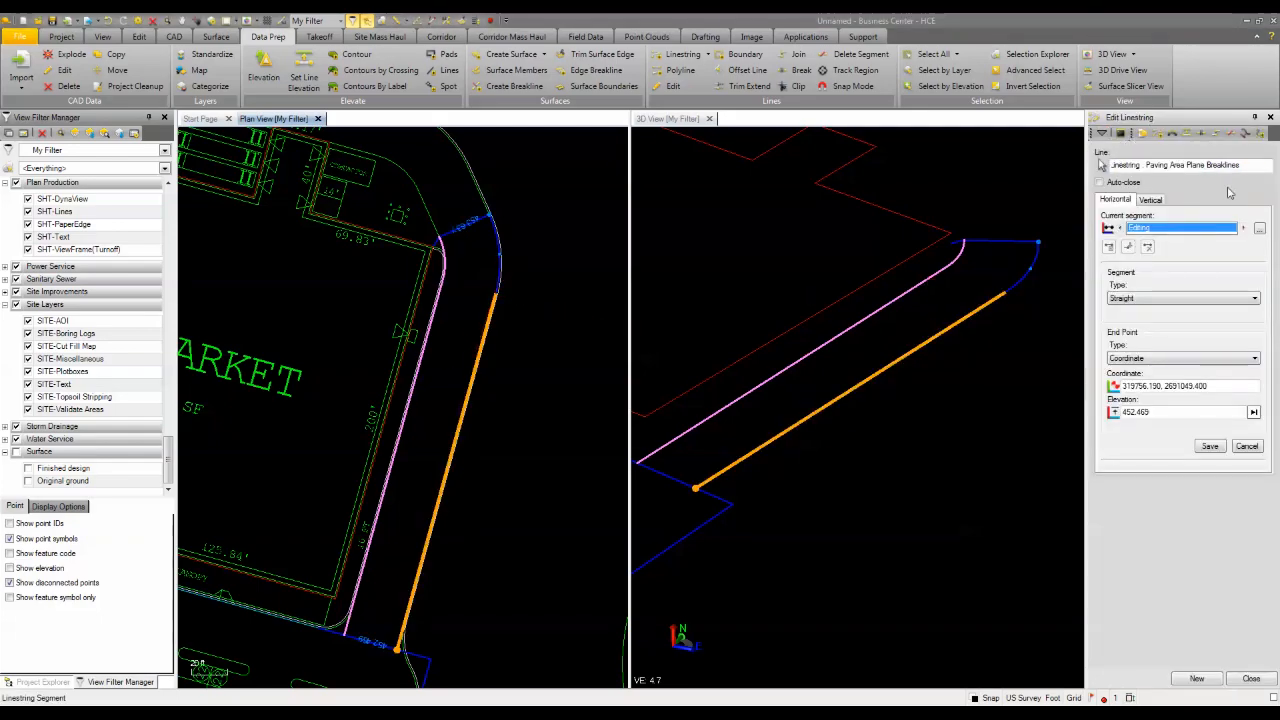
Add a slope-intersection VPI to the inner breakline about 171 ft along, with incoming slope -1% and outgoing slope 1%, and save it.
left_click(1244, 166)
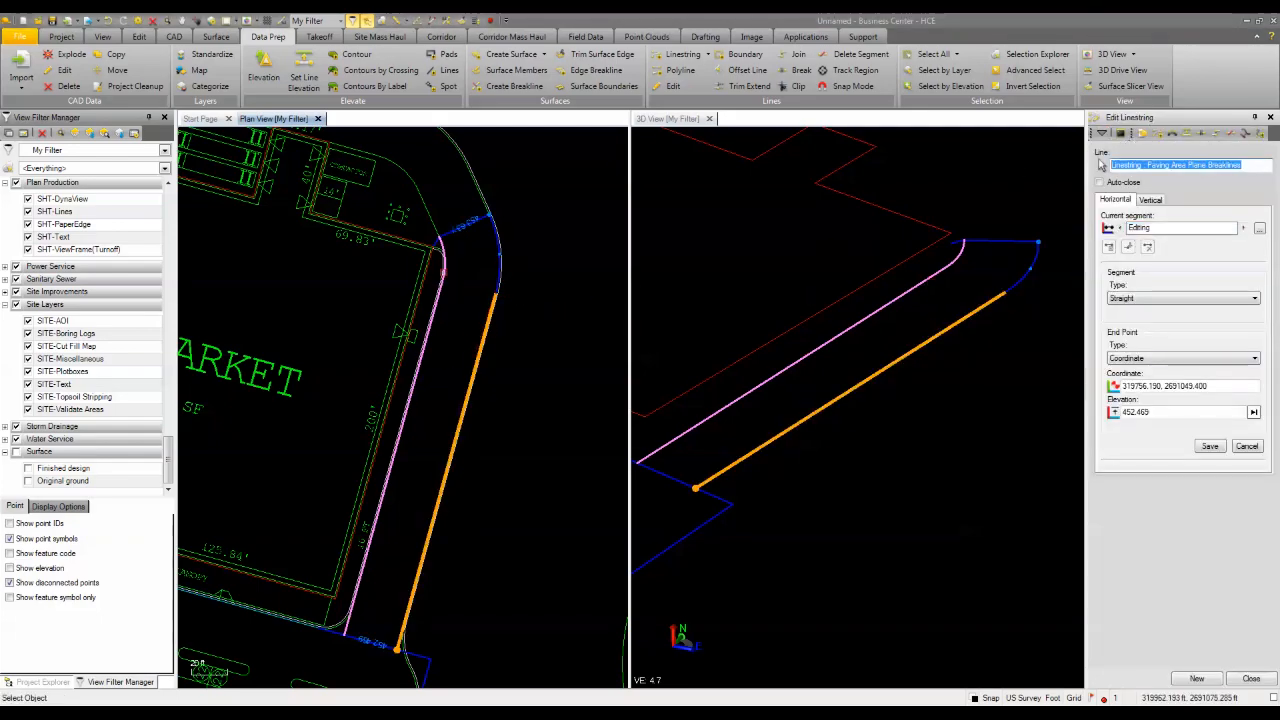
scroll(441, 243, "up", 3)
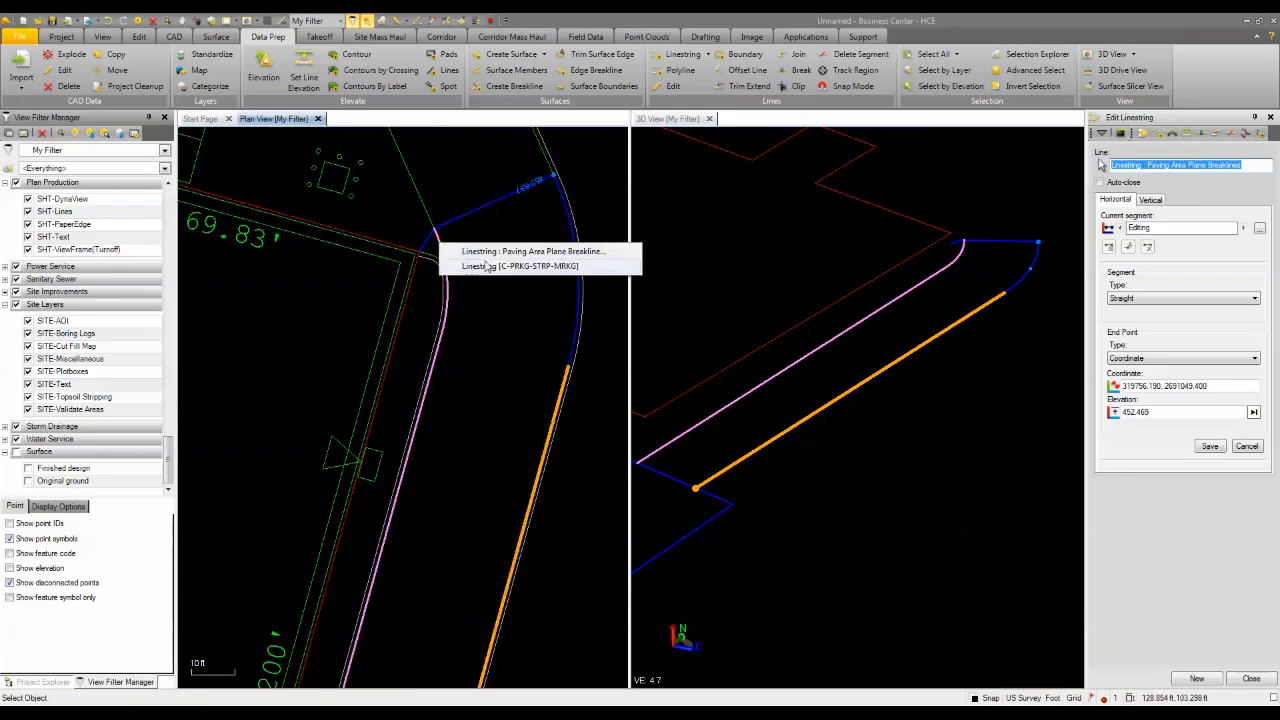
left_click(490, 253)
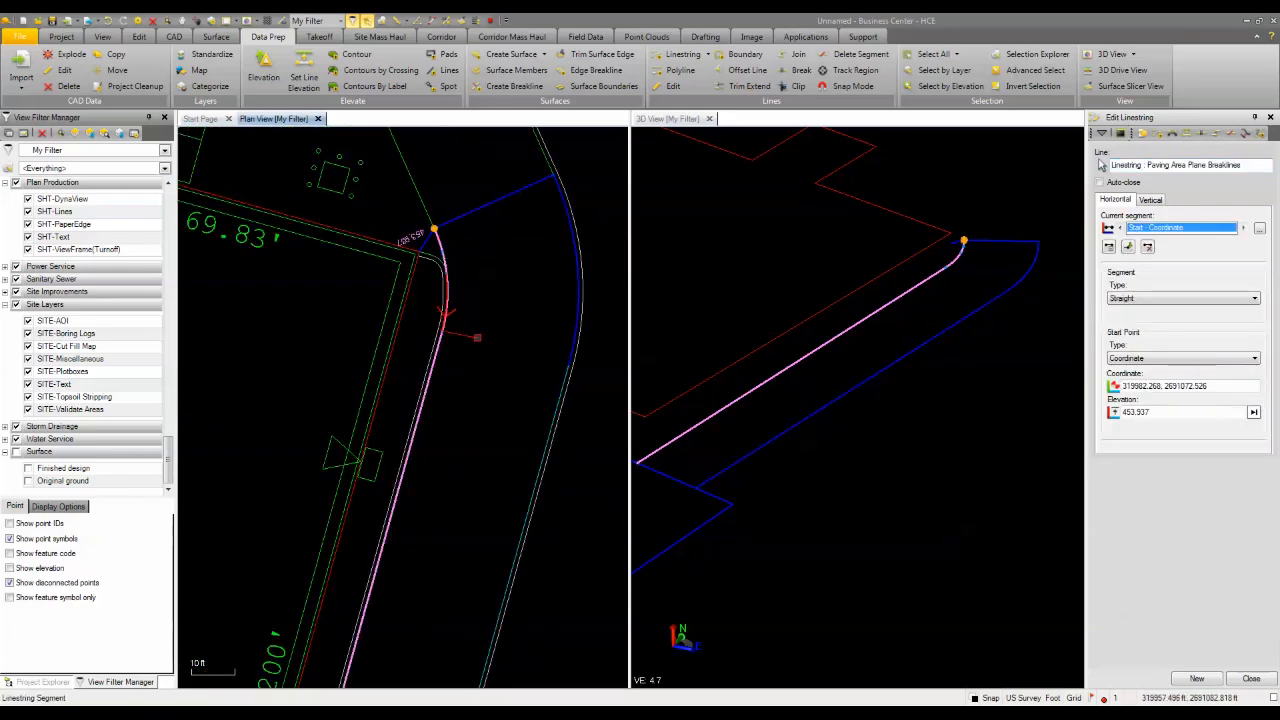
scroll(455, 210, "down", 5)
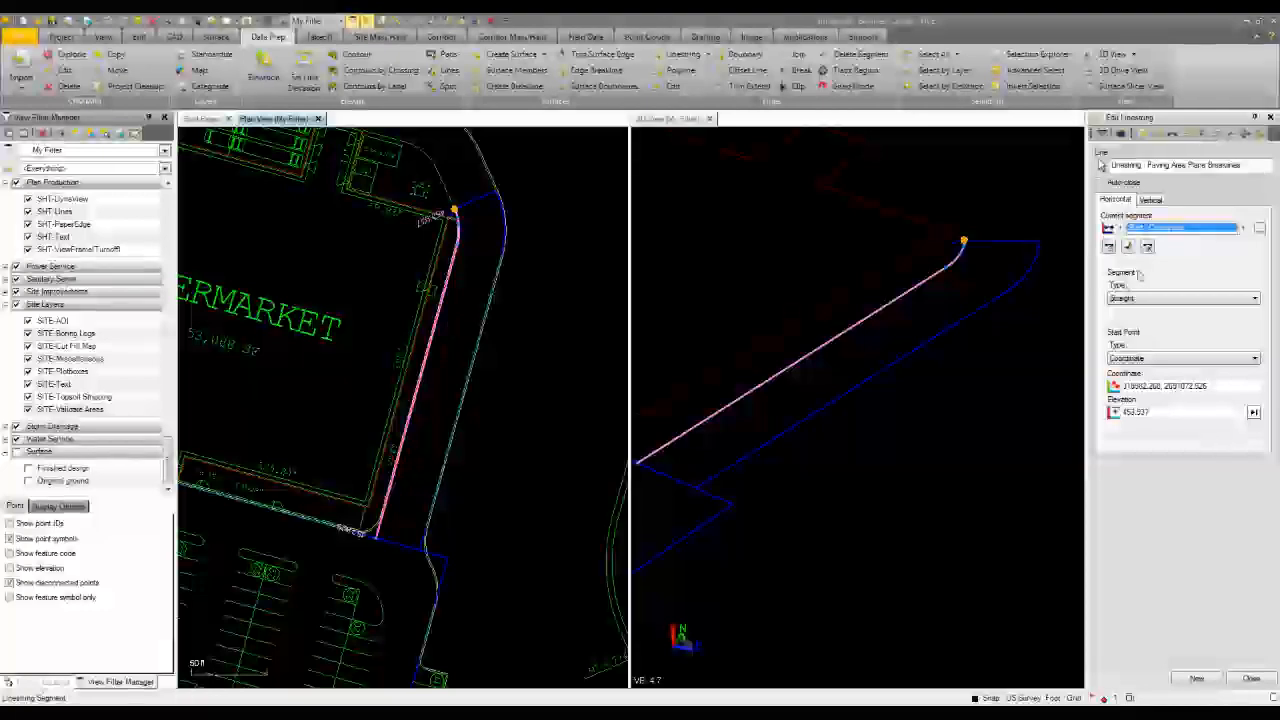
left_click(1153, 200)
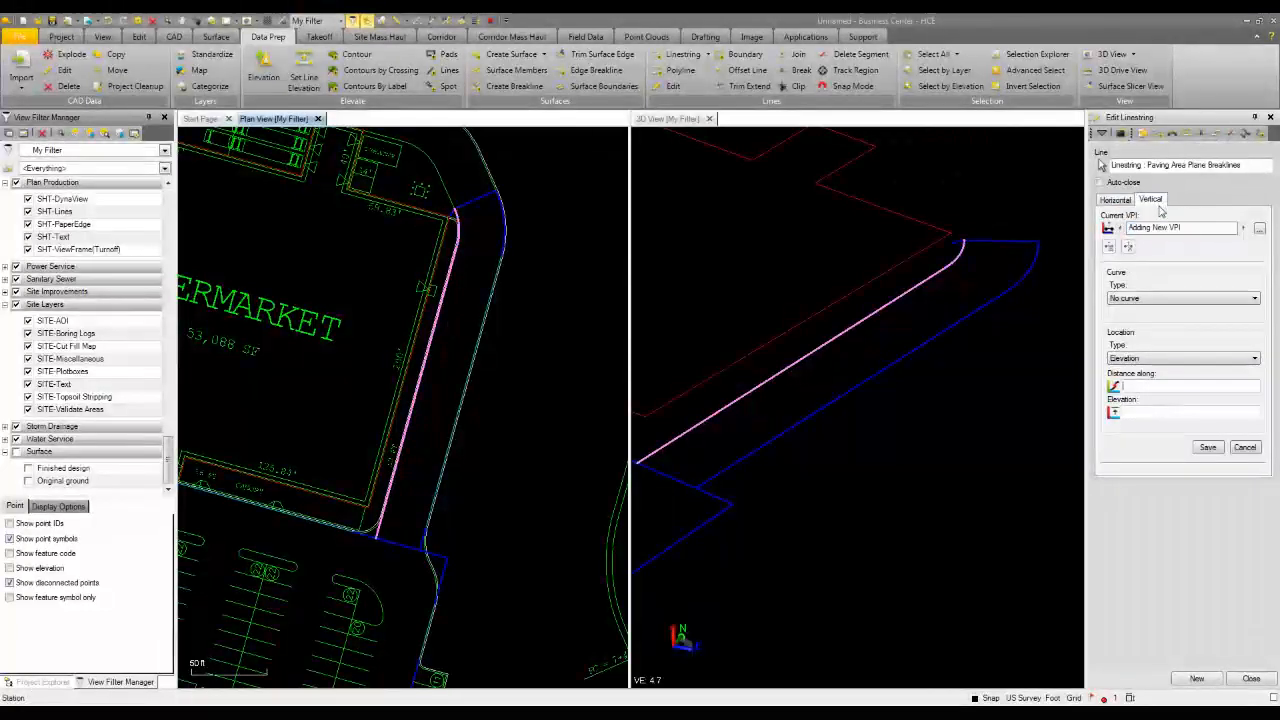
left_click(1135, 360)
left_click(1146, 399)
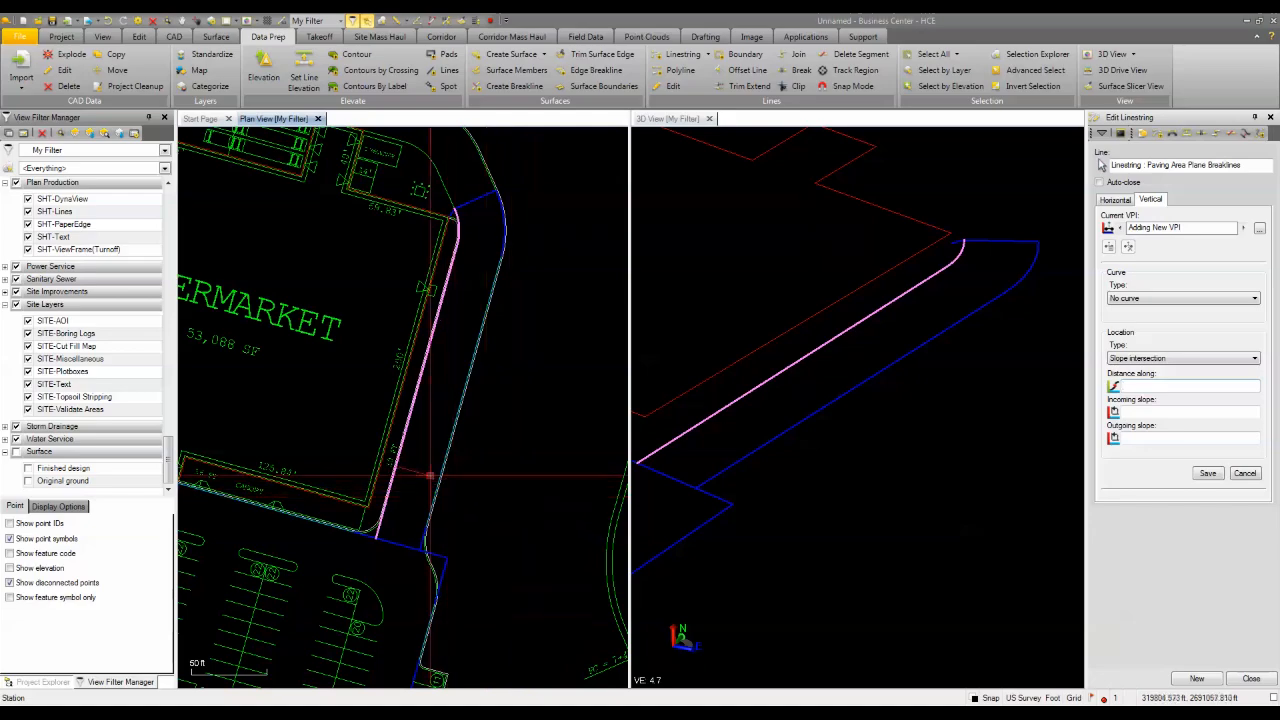
left_click(485, 491)
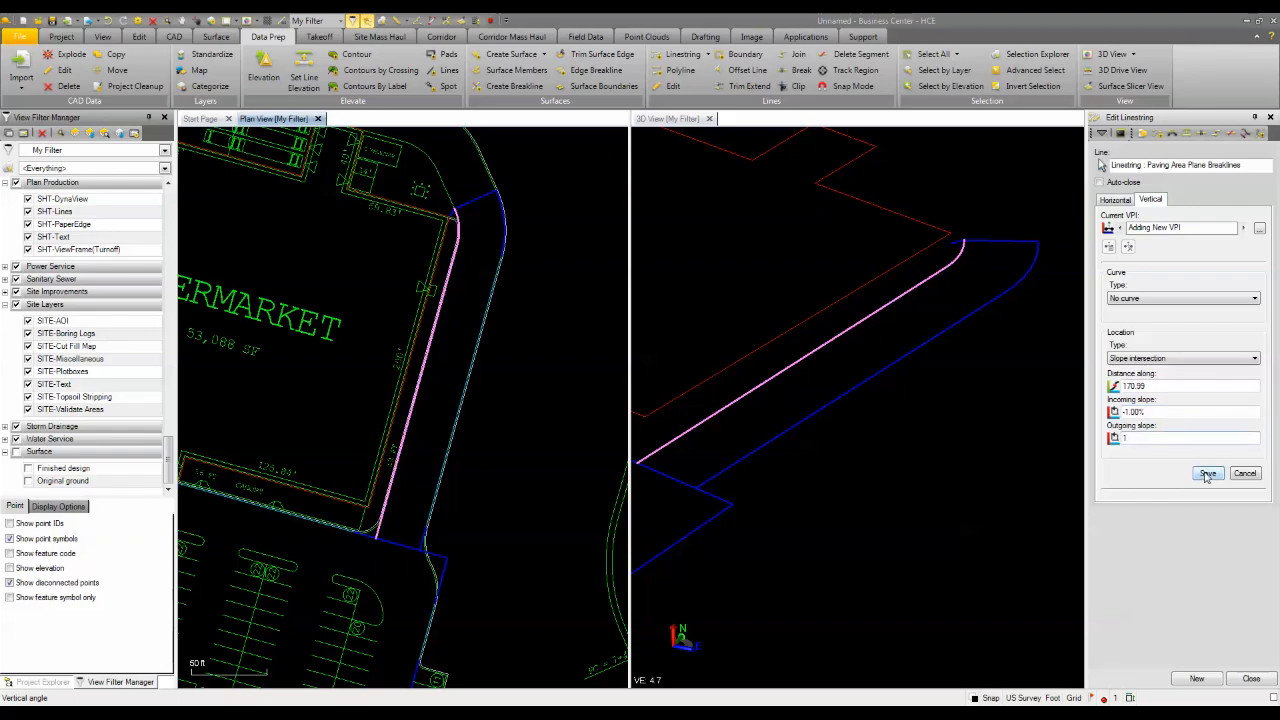
left_click(1207, 474)
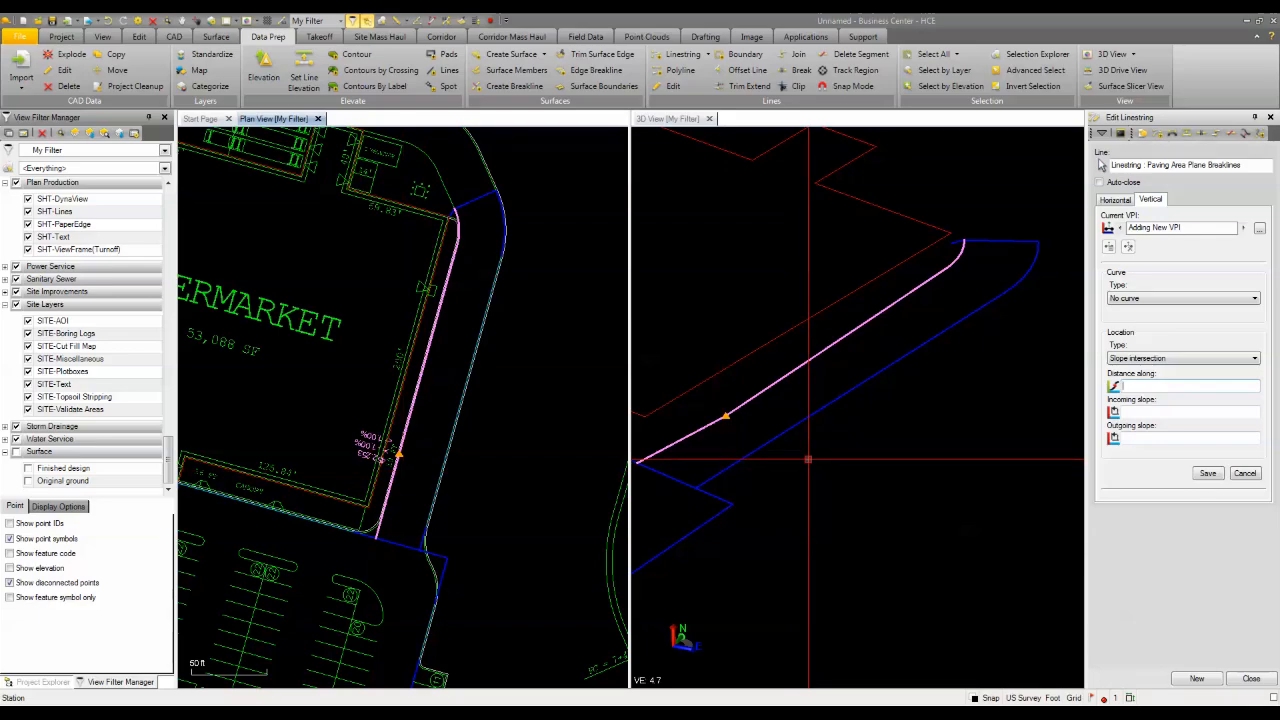
Add a slope-intersection VPI to the outer breakline about 163 ft along, with incoming slope -1% and outgoing slope 1%, and save it.
left_click(1243, 164)
left_click(822, 407)
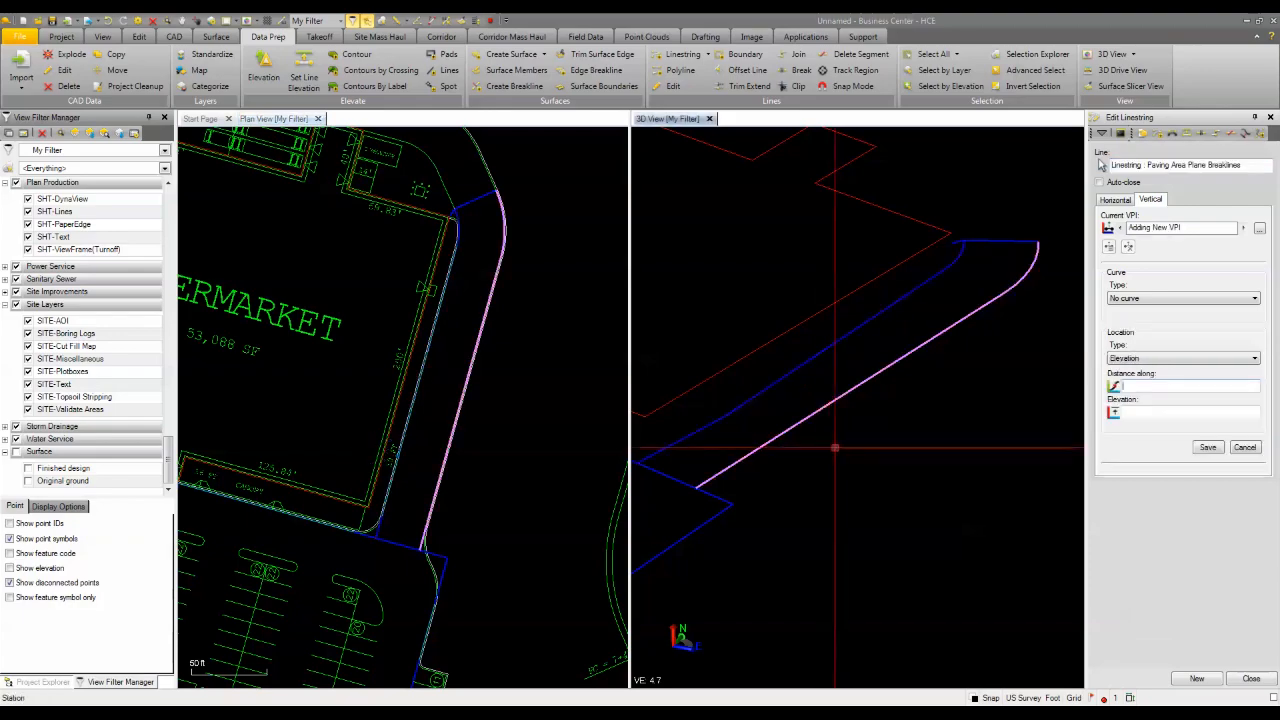
left_click(1151, 360)
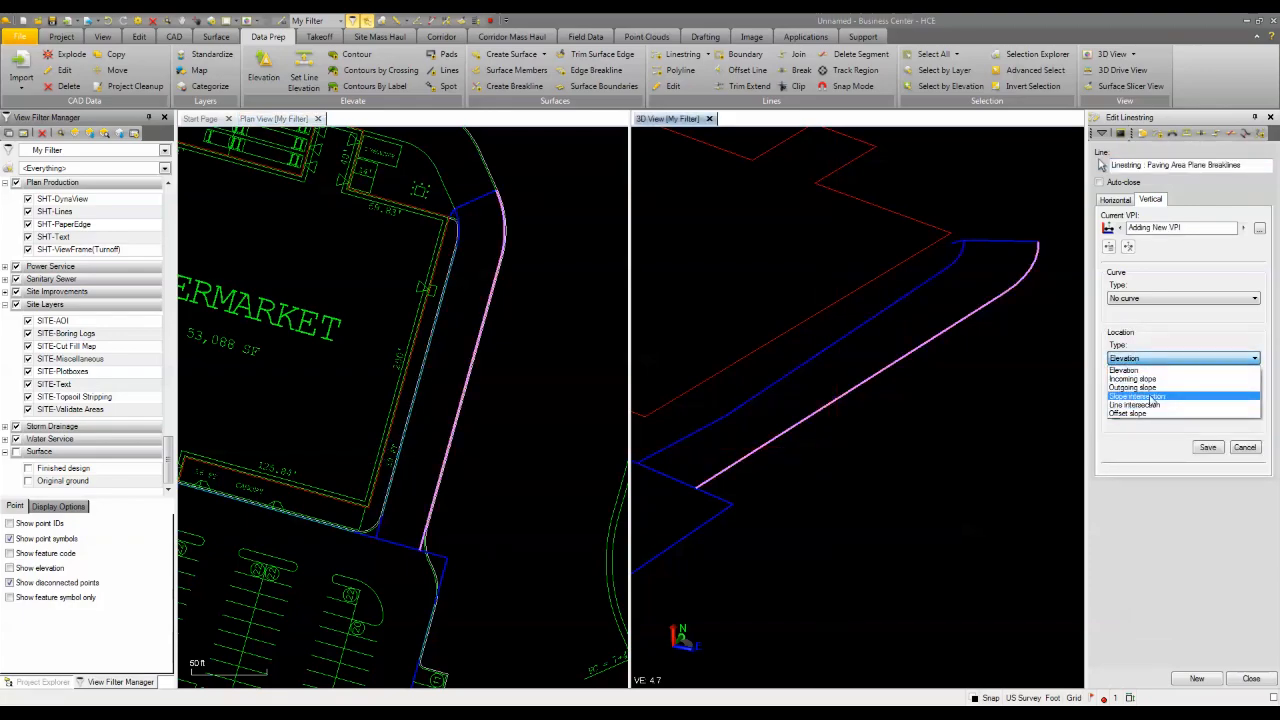
left_click(1150, 397)
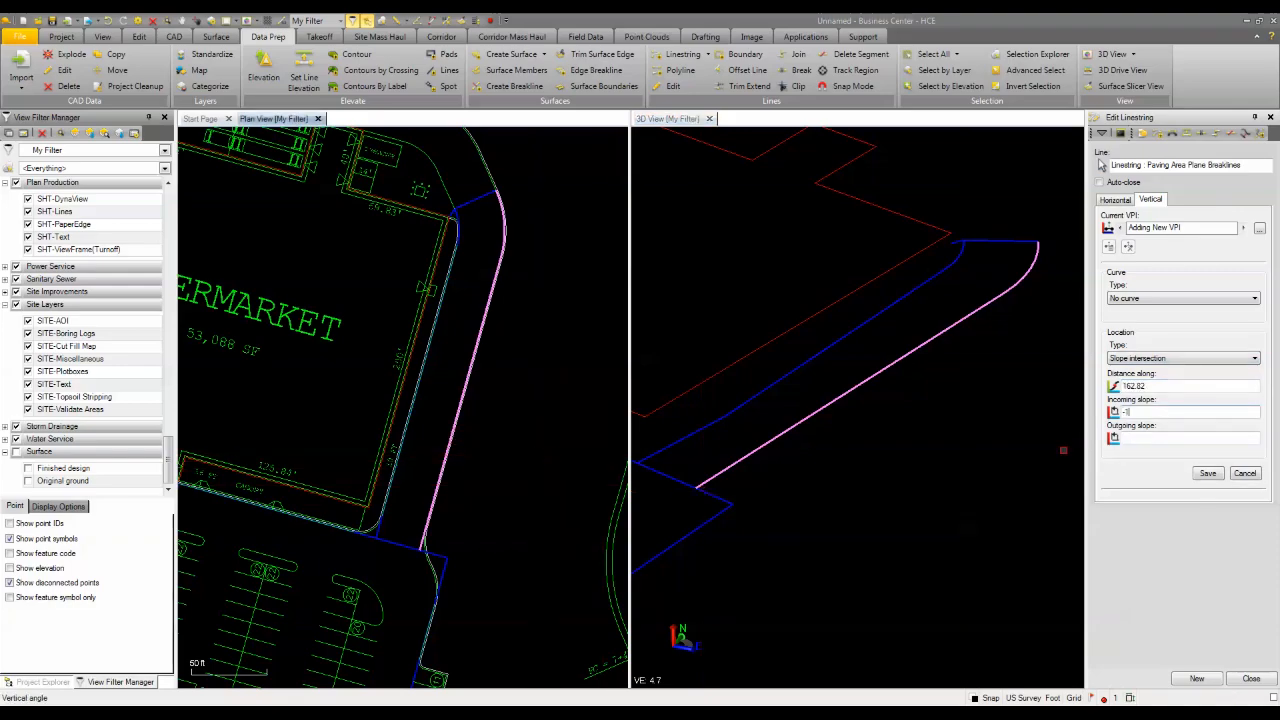
left_click(1125, 439)
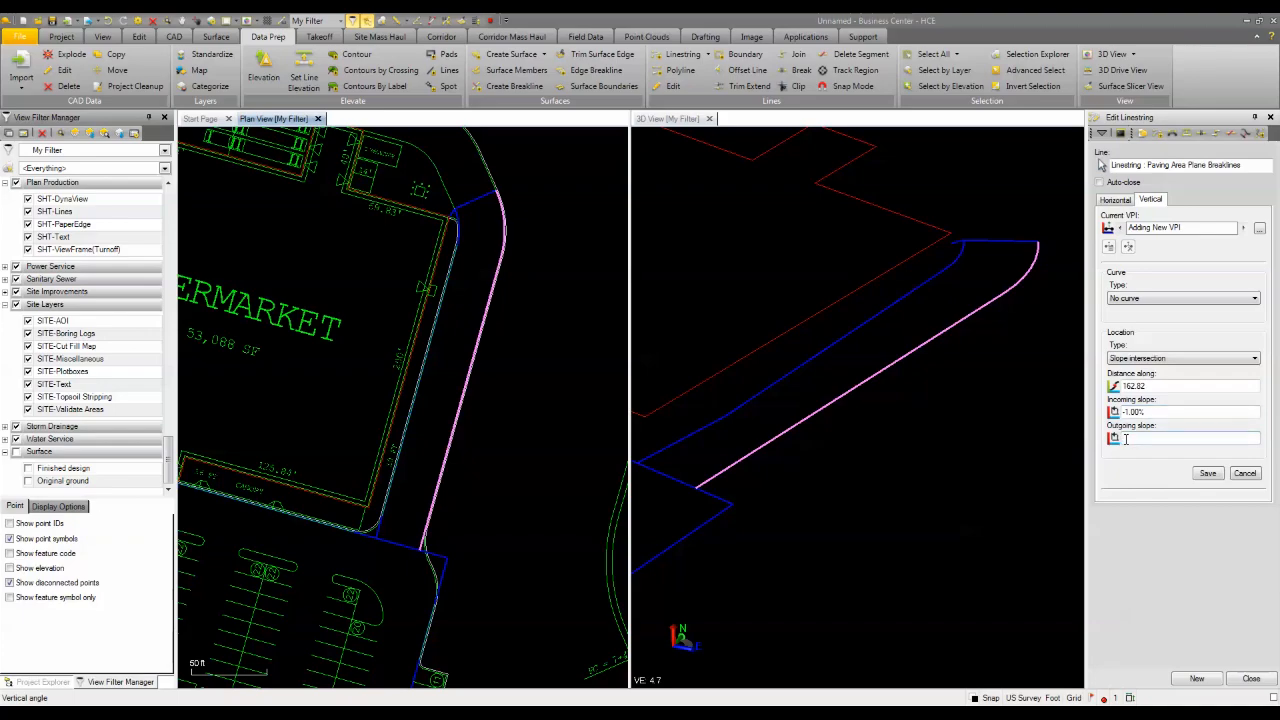
left_click(1207, 473)
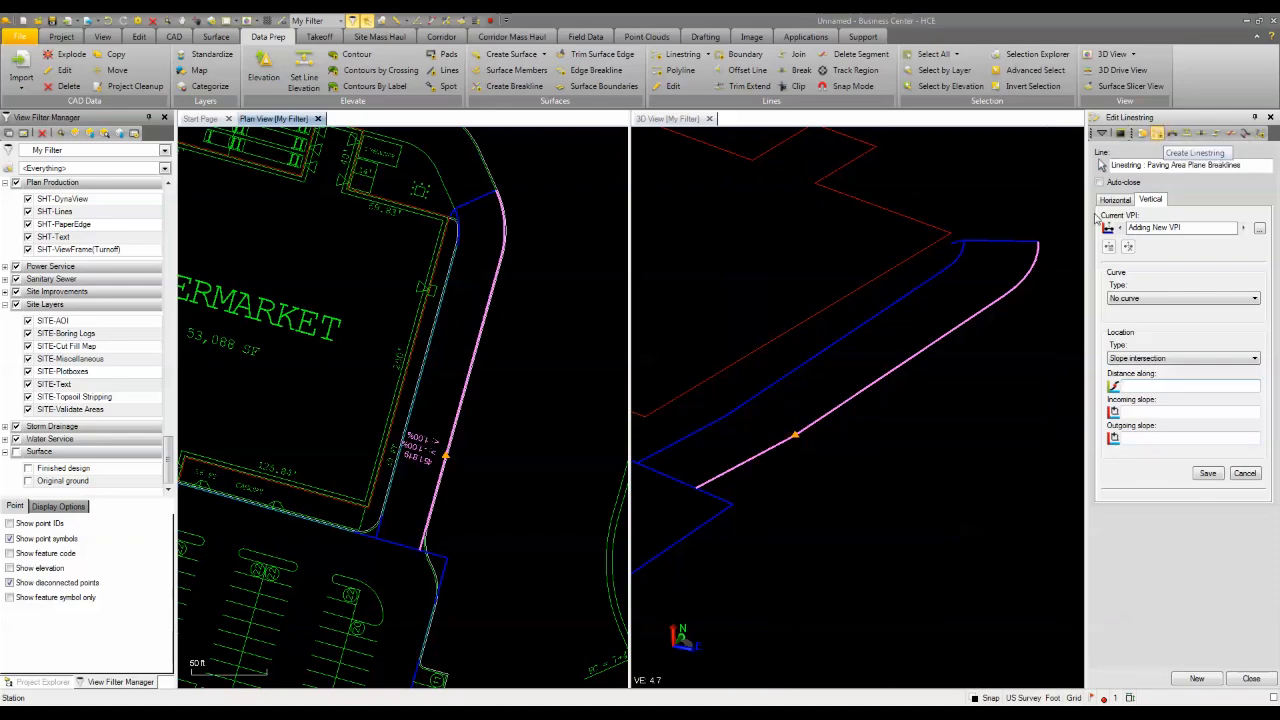
Create a Paving Area Plane Breaklines linestring on DES-Breaklines, starting at the inner breakline's low-point VPI with an end snap.
left_click(1157, 133)
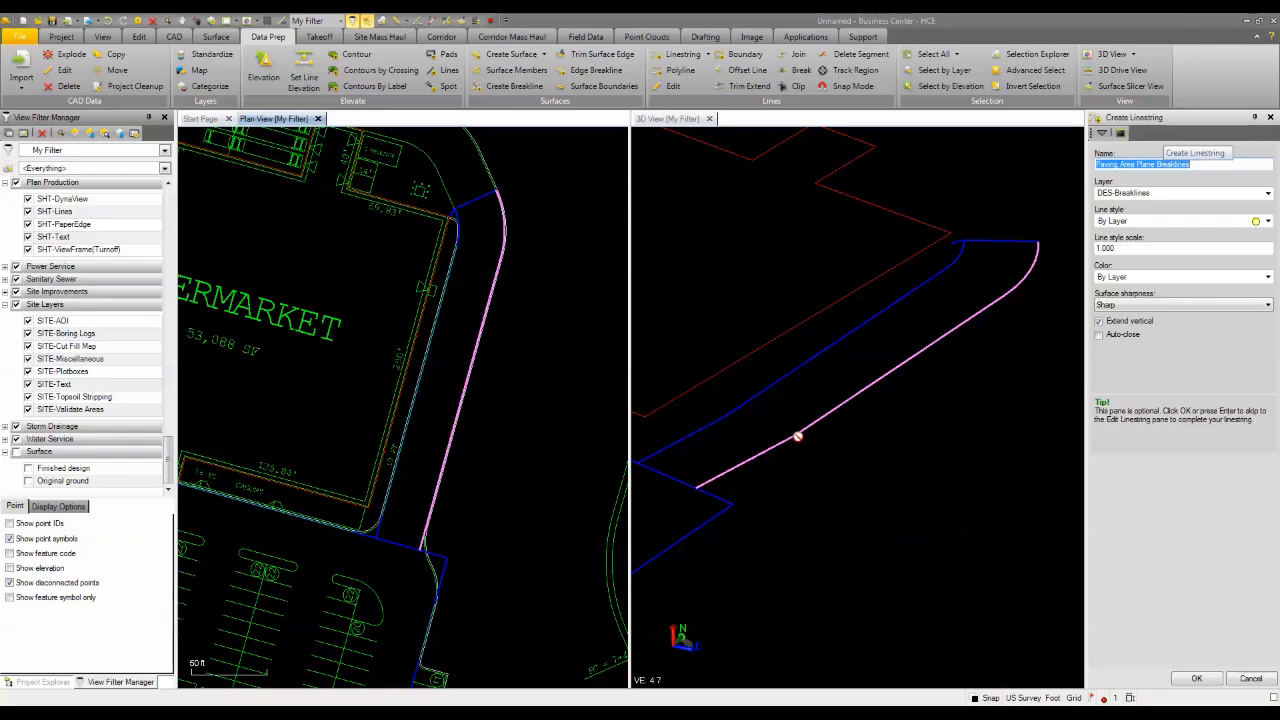
left_click(1196, 678)
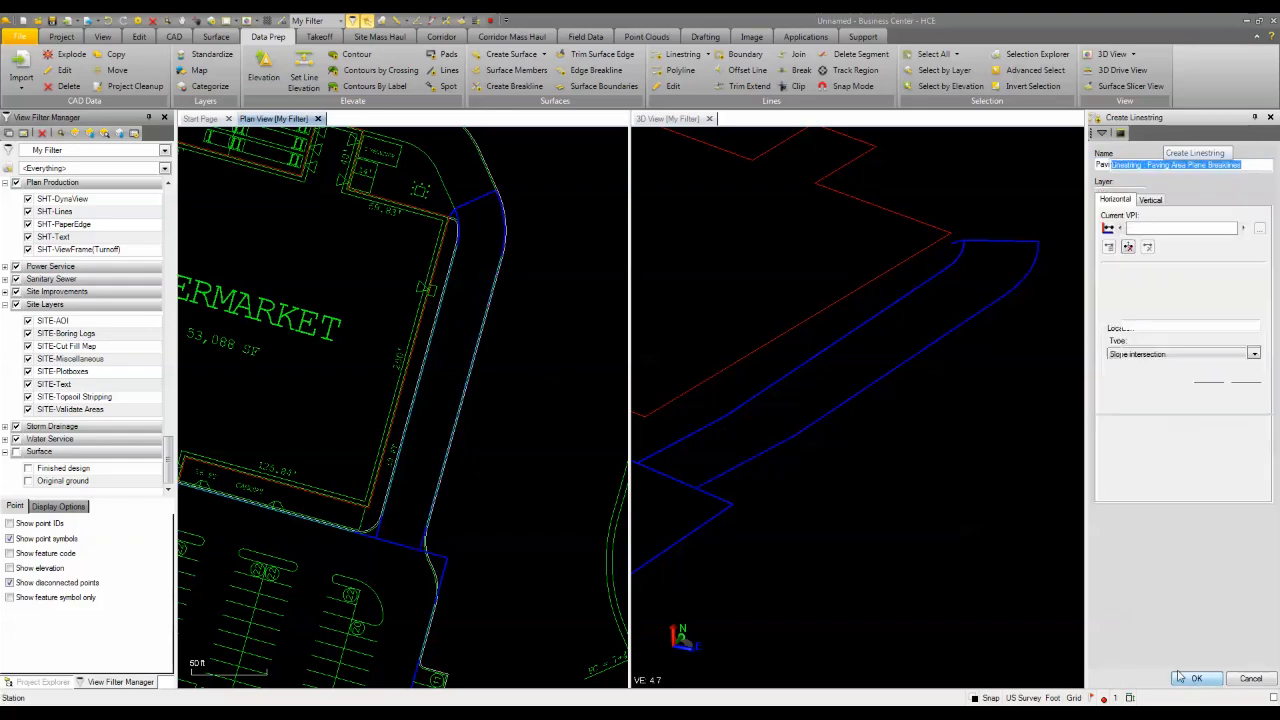
right_click(701, 411)
left_click(731, 141)
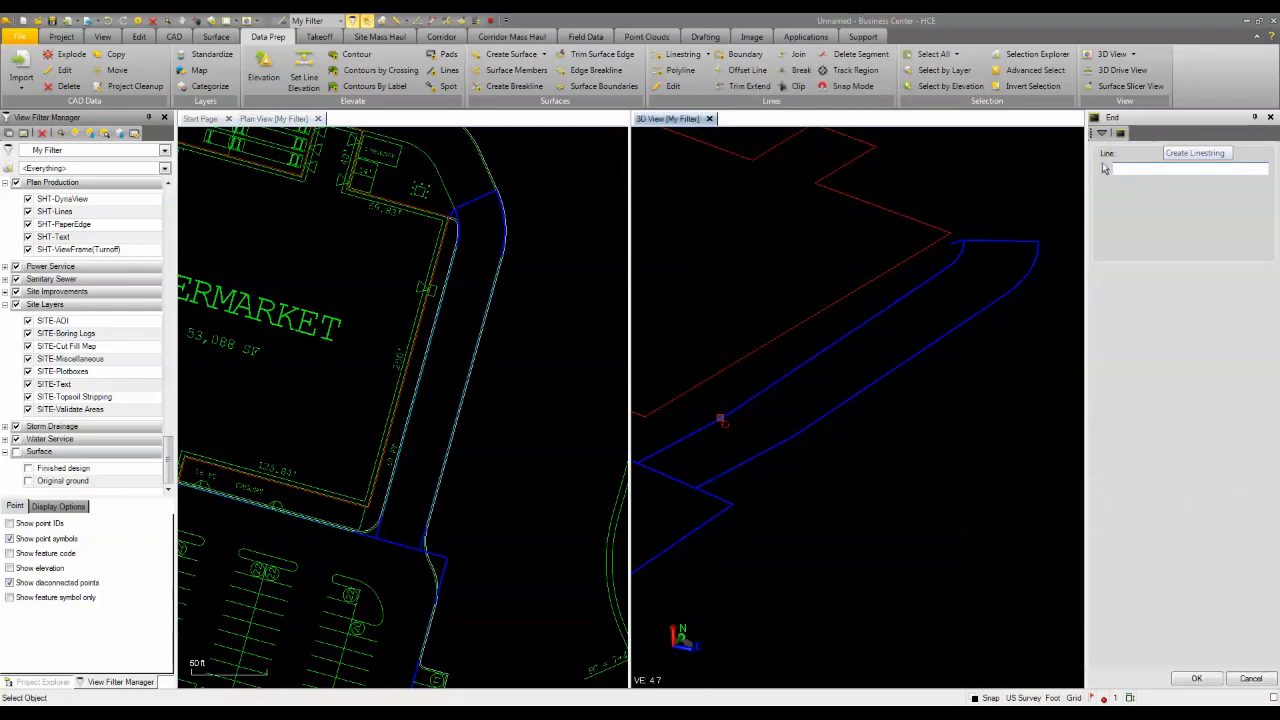
scroll(373, 516, "up", 6)
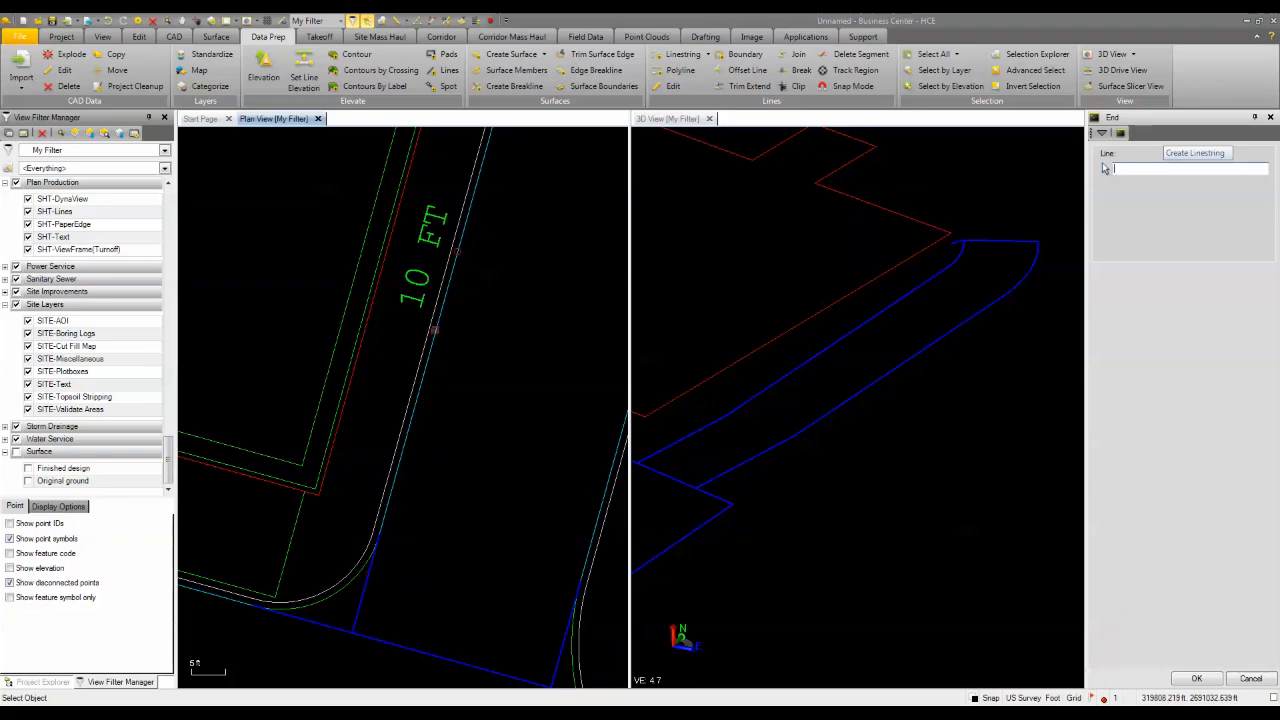
left_click(459, 251)
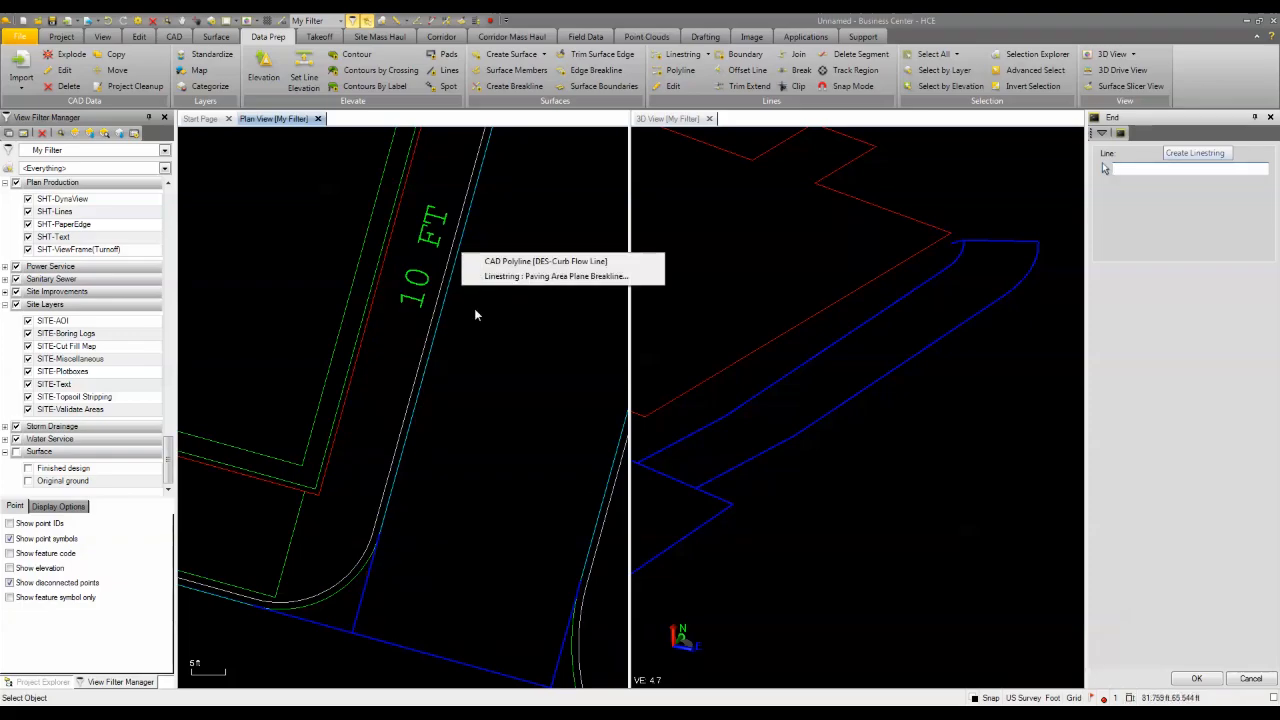
left_click(485, 276)
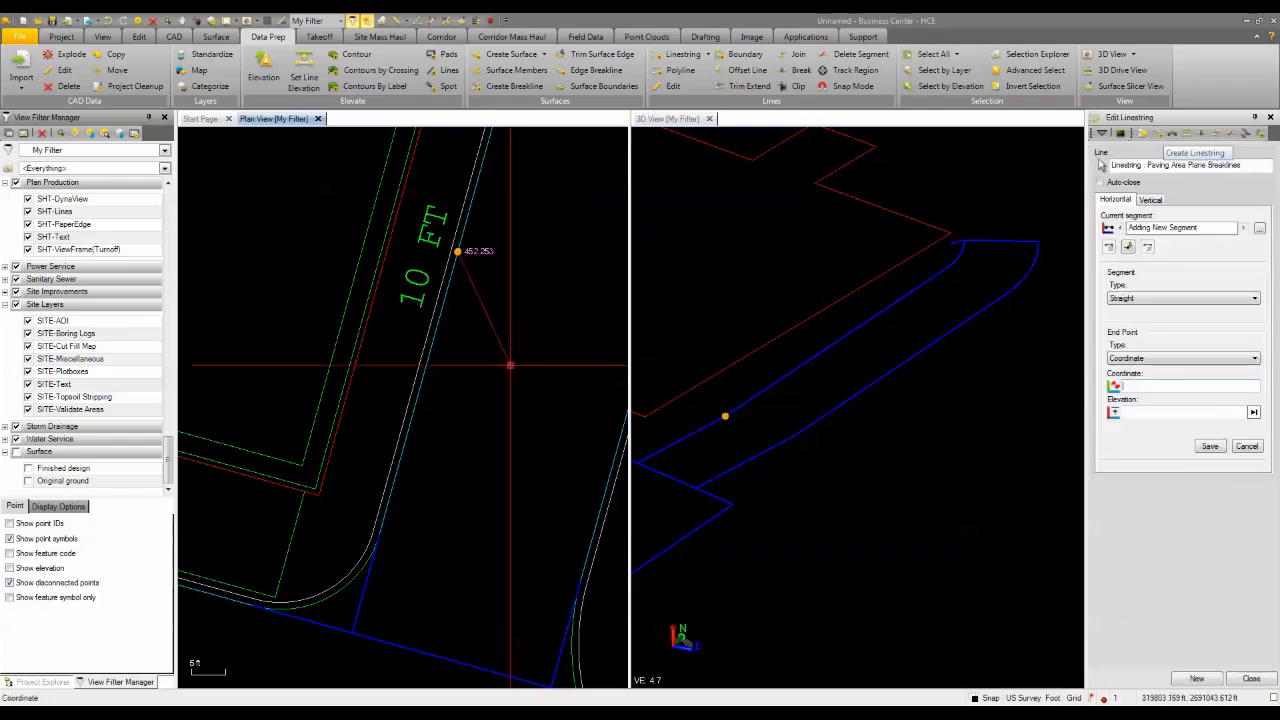
Add a straight segment across the drive to the outer breakline's low-point VPI using an end snap.
scroll(515, 386, "down", 2)
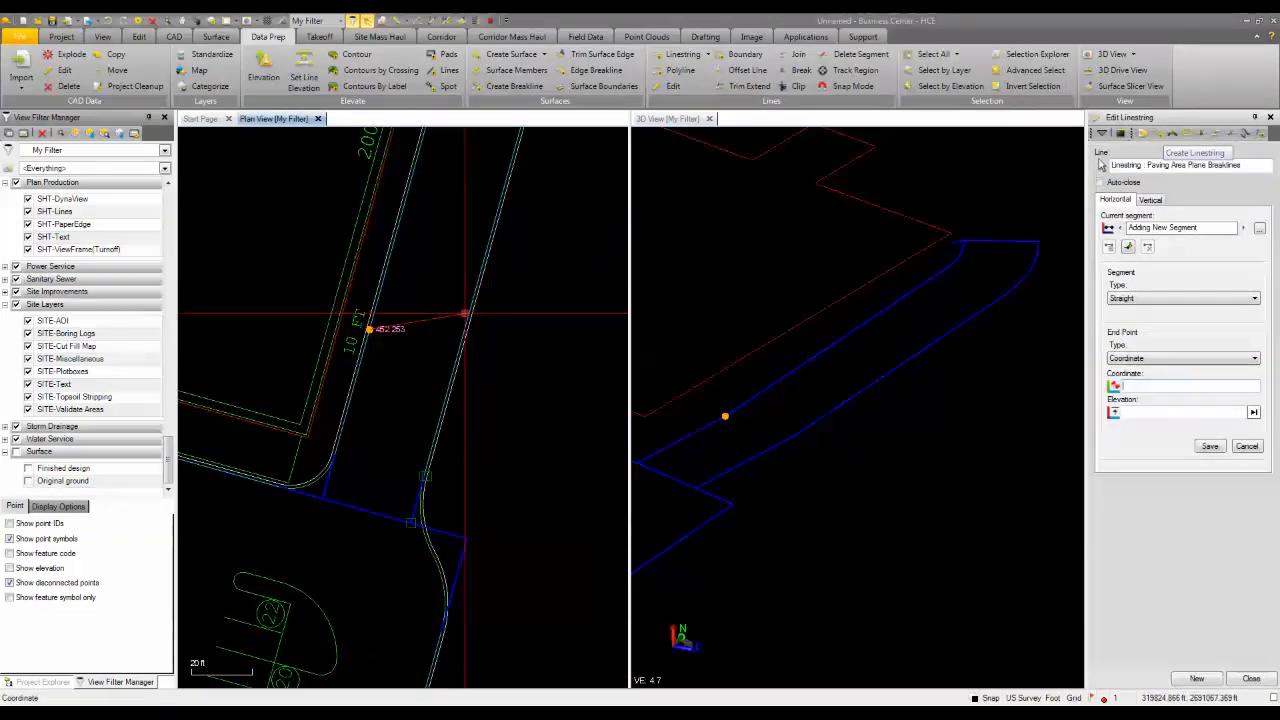
right_click(500, 352)
left_click(530, 420)
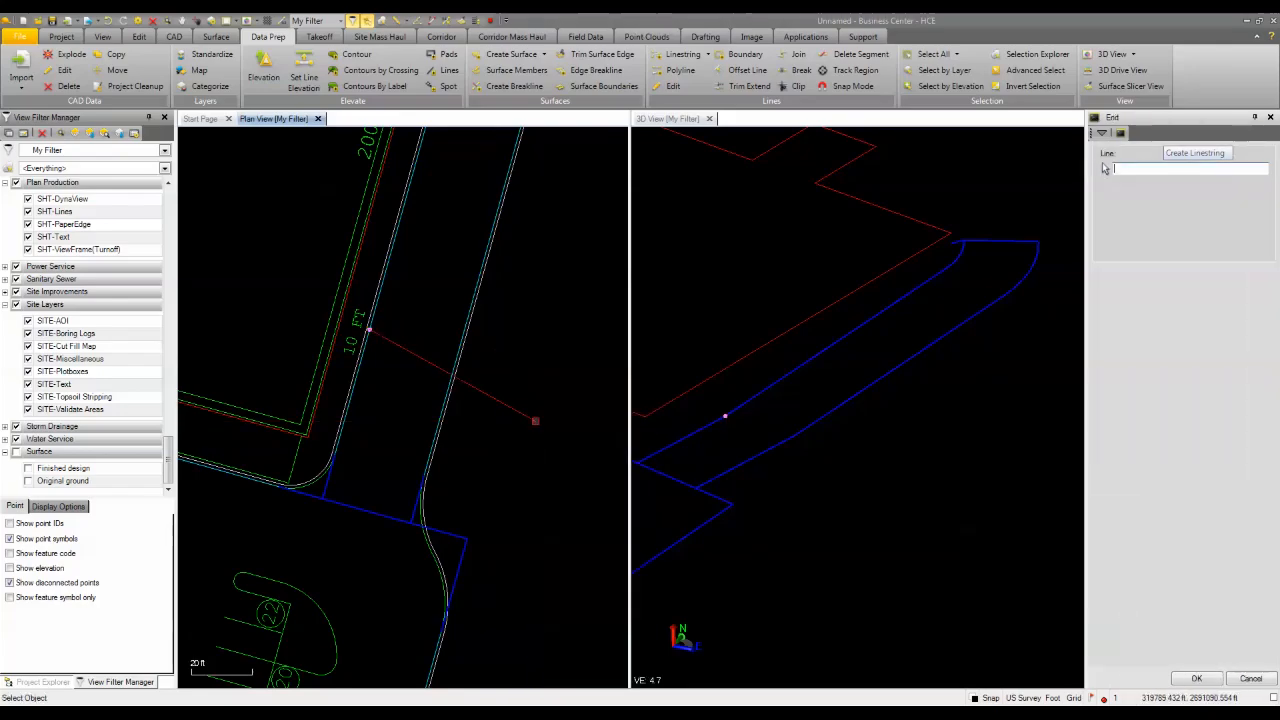
left_click(729, 422)
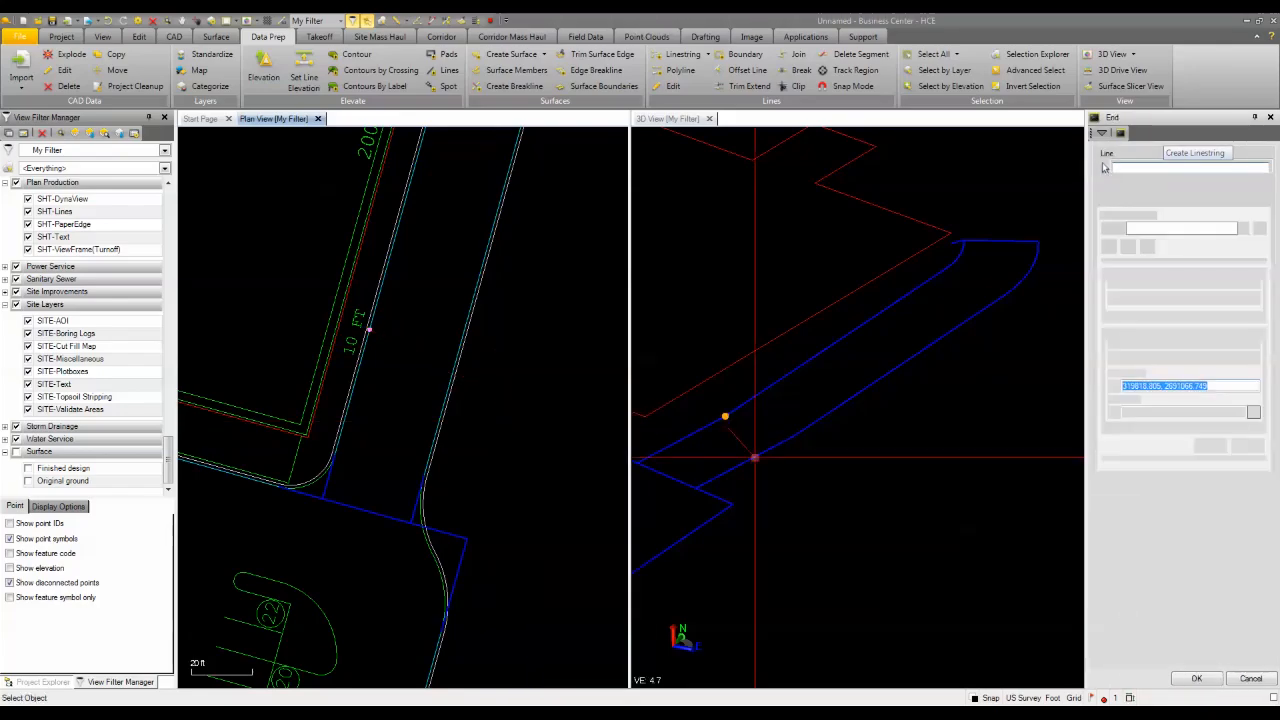
scroll(430, 346, "up", 3)
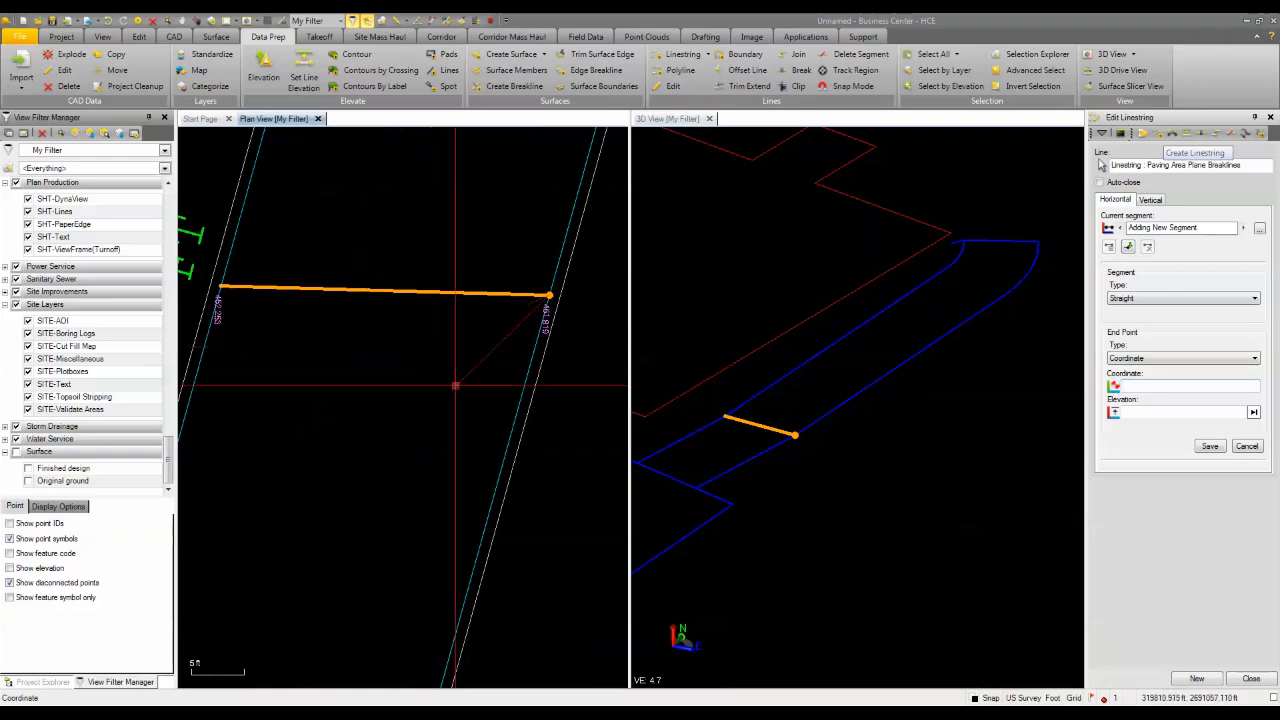
scroll(530, 412, "down", 2)
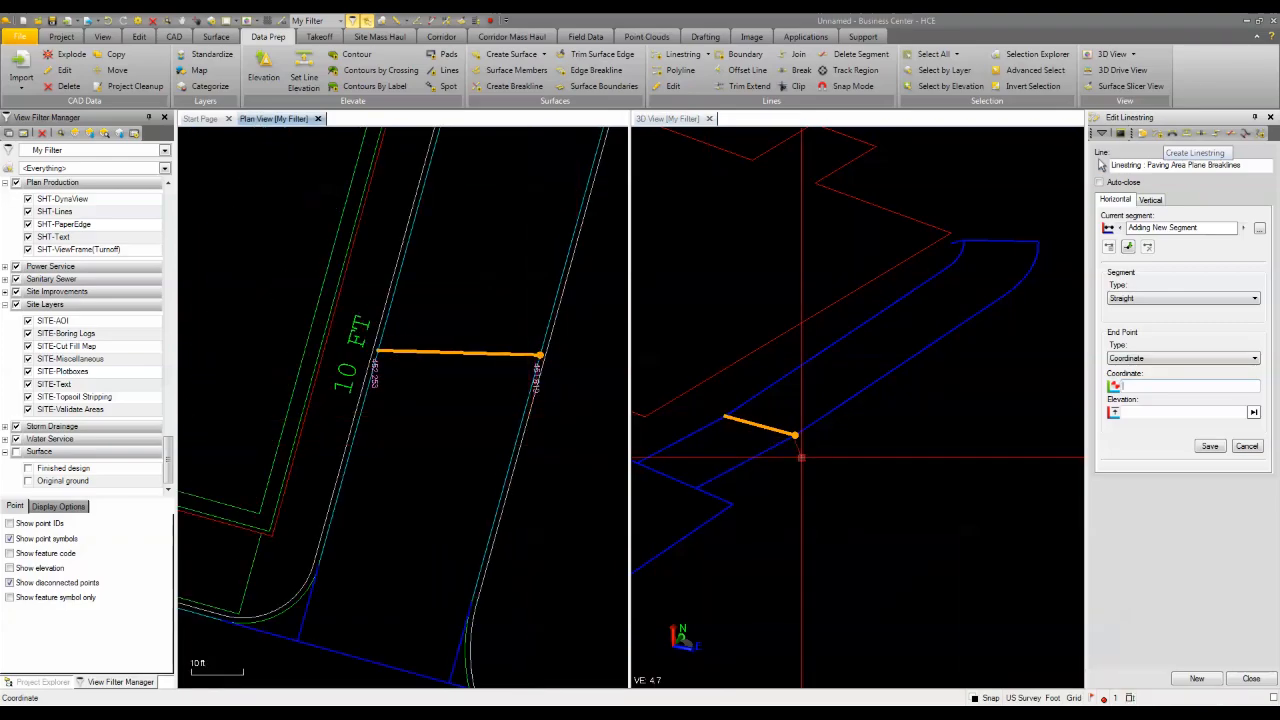
middle_click_drag(527, 420, 463, 529)
scroll(460, 525, "down", 1)
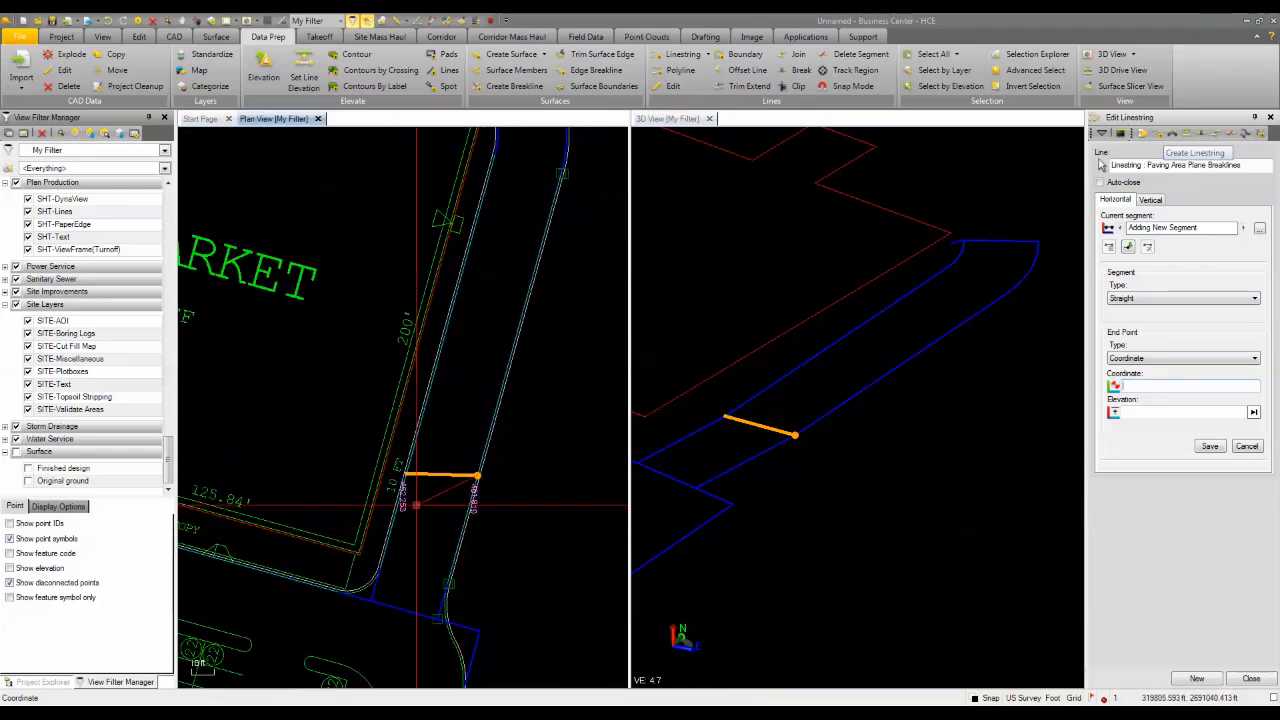
scroll(452, 515, "down", 1)
scroll(773, 440, "up", 8)
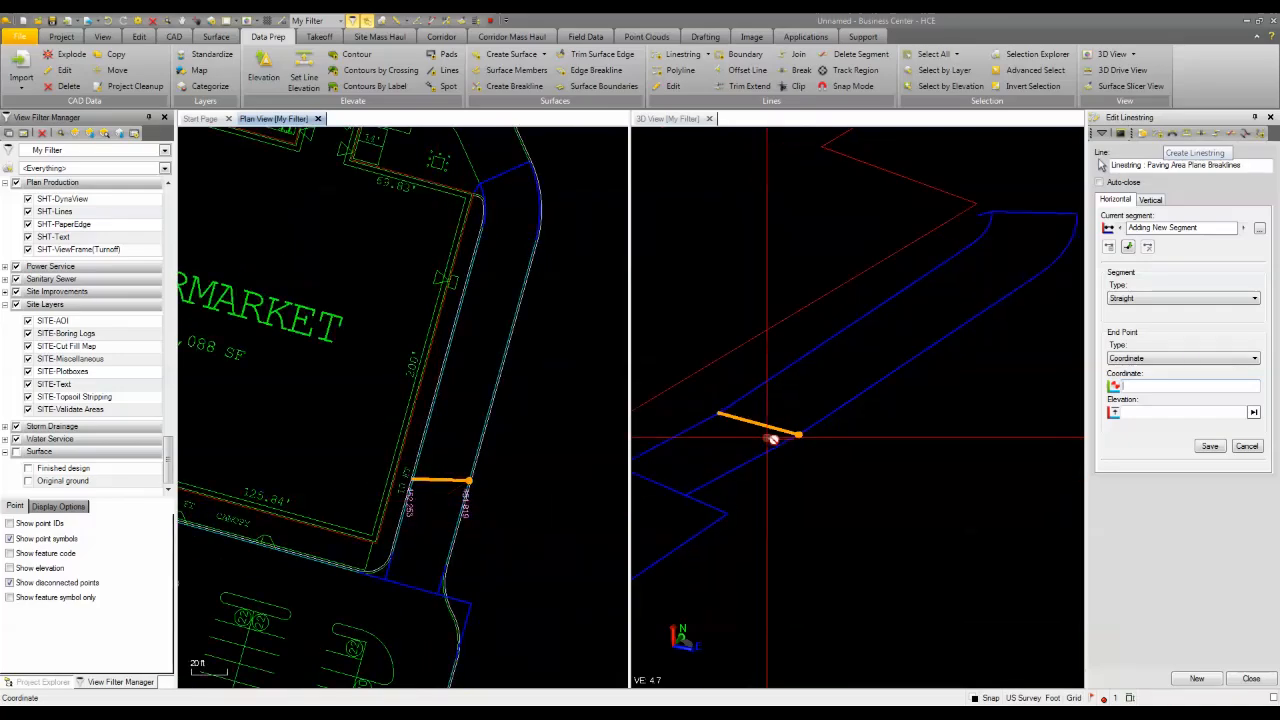
Finish the cross-drive breakline and start another Paving Area Plane Breaklines linestring on the DES-Breaklines layer.
scroll(795, 454, "down", 5)
scroll(794, 455, "down", 4)
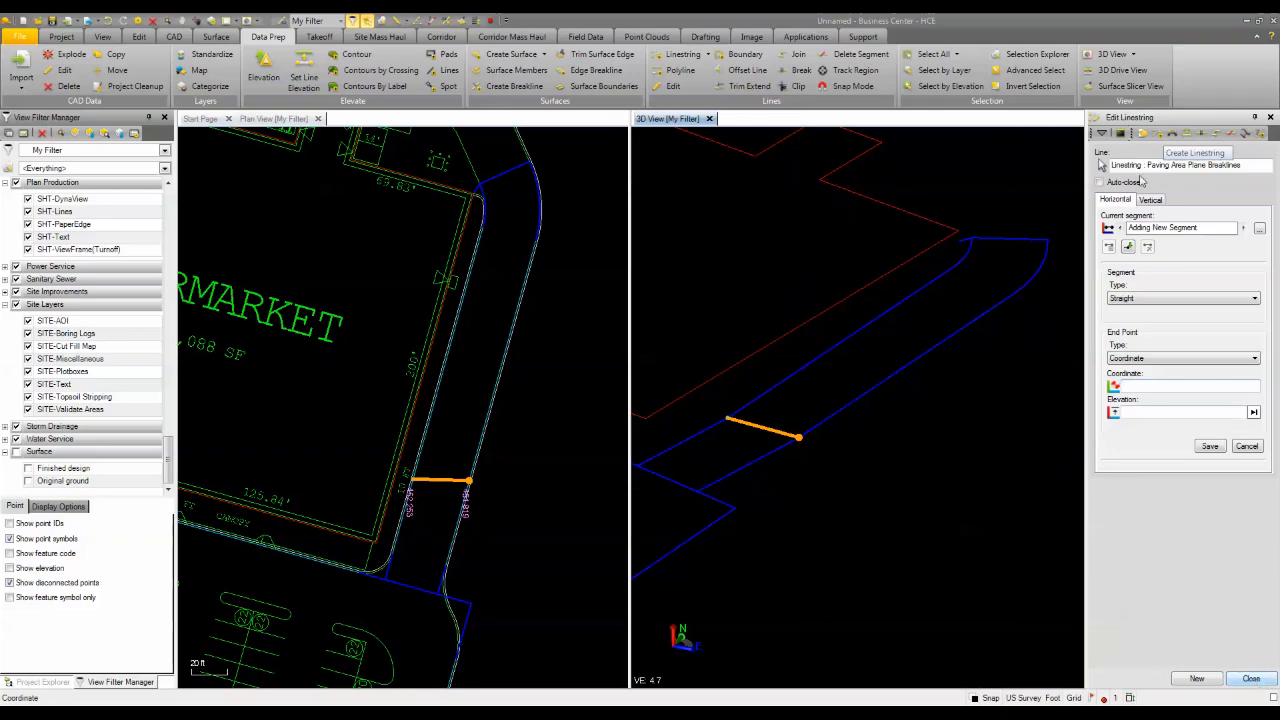
left_click(1159, 144)
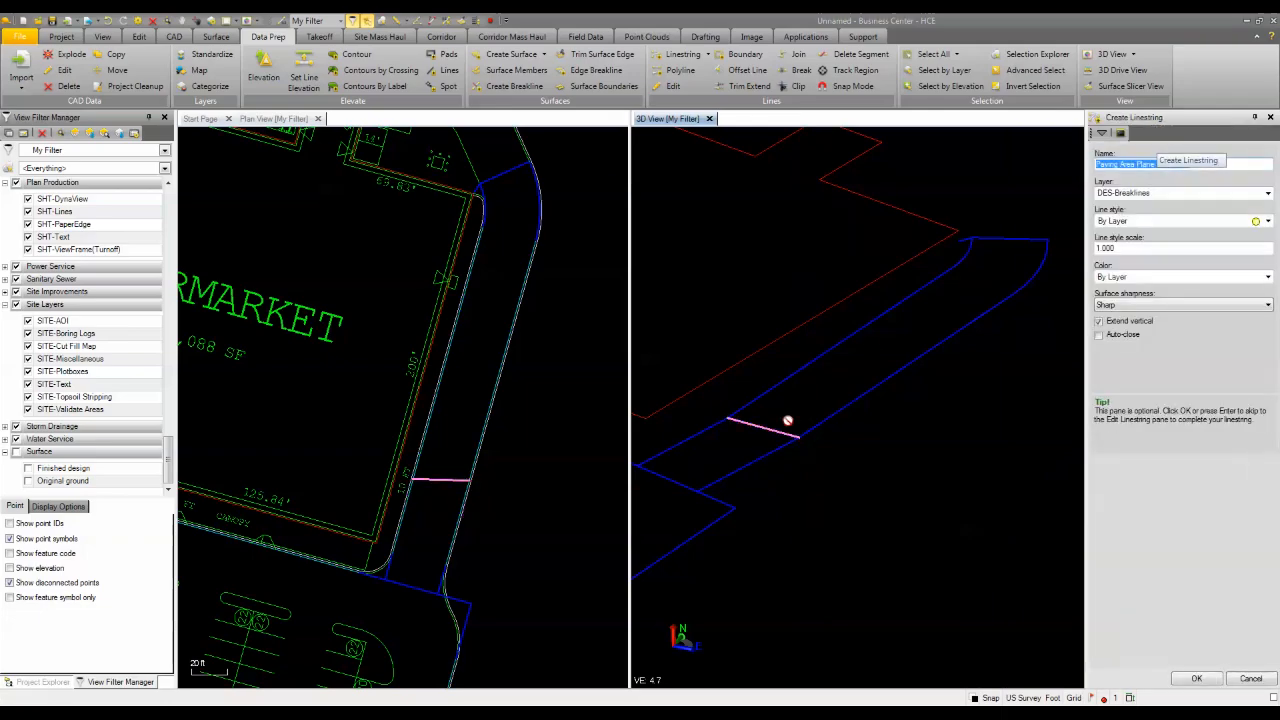
scroll(768, 420, "down", 3)
scroll(517, 337, "down", 3)
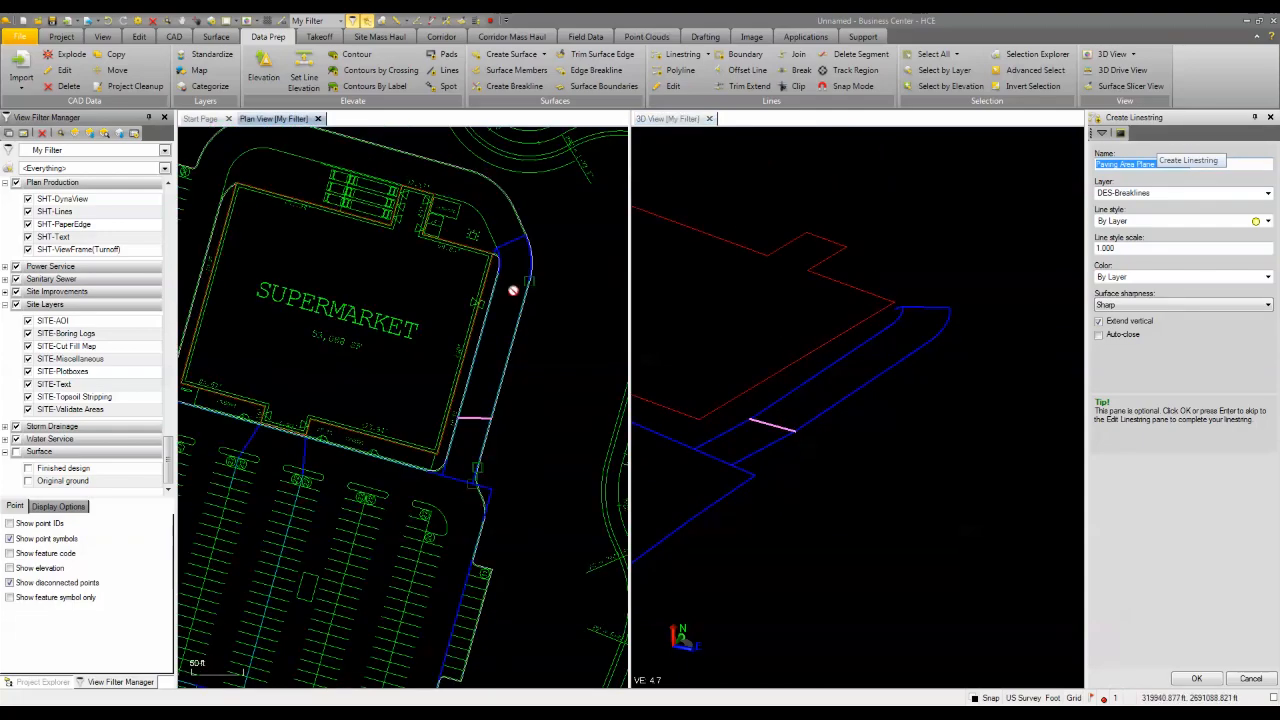
mouse_move(512, 297)
middle_mouse_down()
mouse_move(454, 311)
mouse_move(439, 372)
middle_mouse_up()
scroll(444, 359, "up", 4)
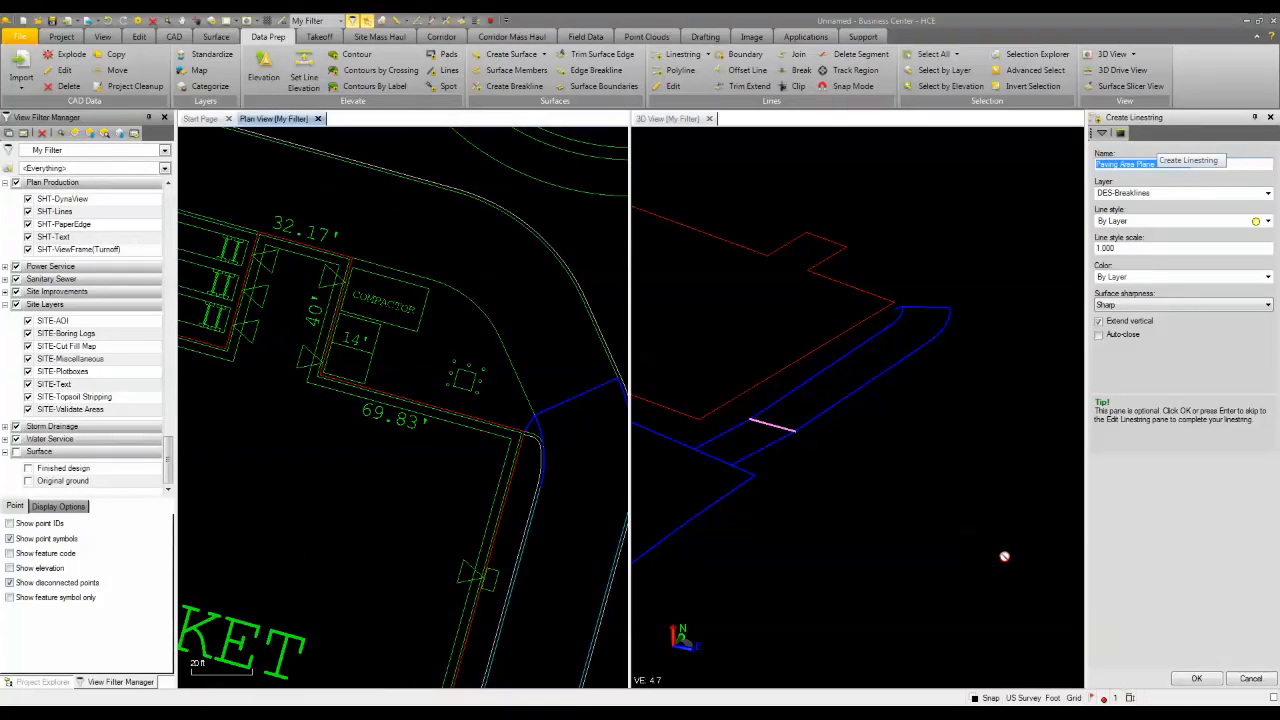
left_click(1197, 679)
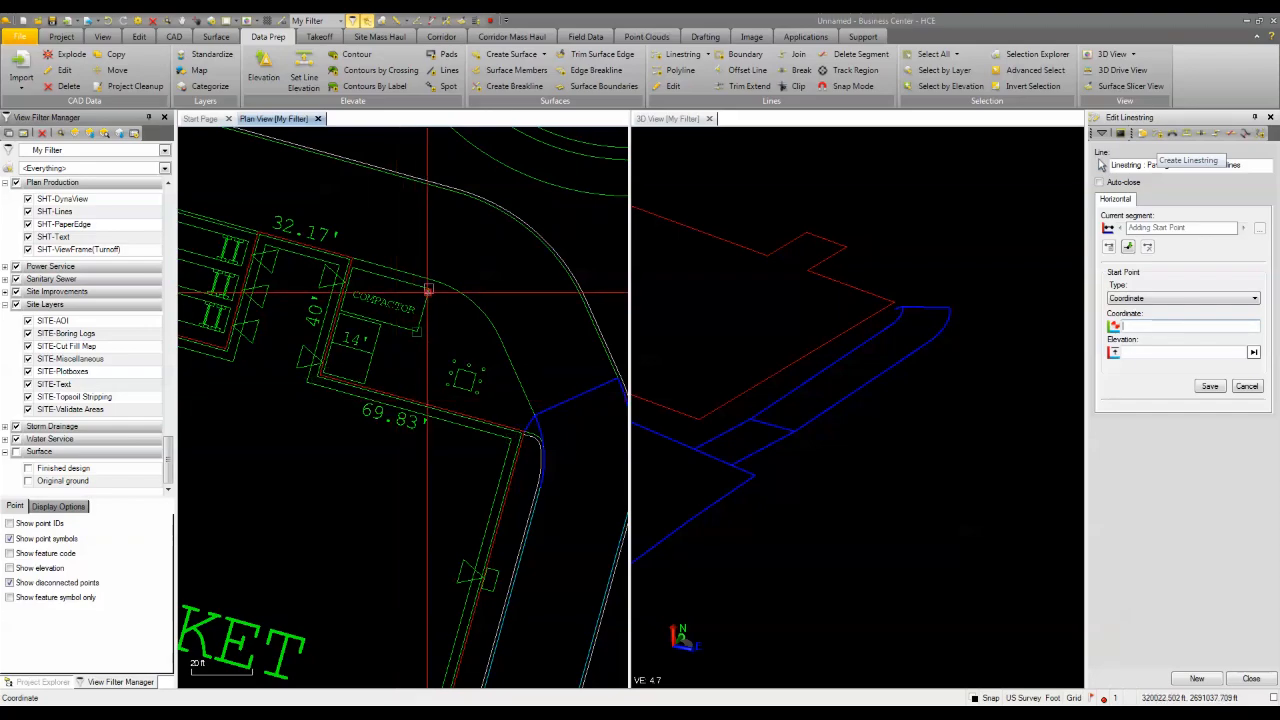
Place the linestring's start point at the inside building corner beside the compactor area, with elevation 455.
scroll(332, 386, "up", 3)
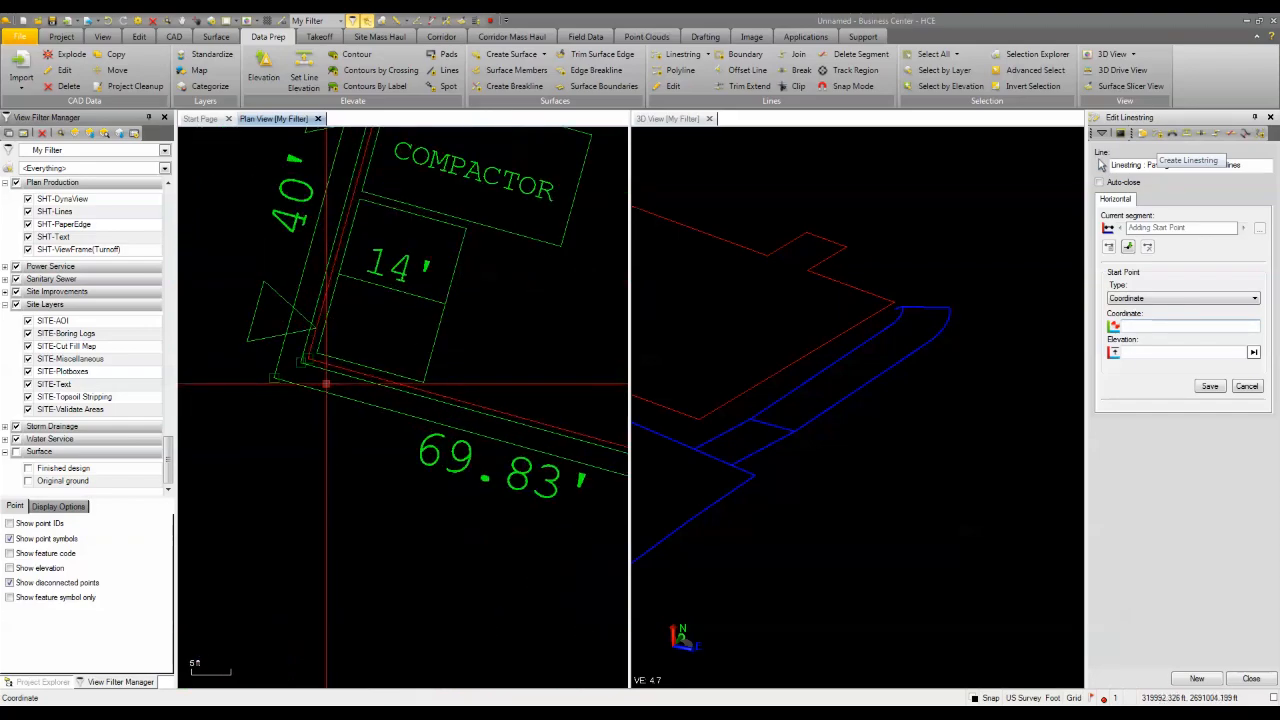
left_click(304, 358)
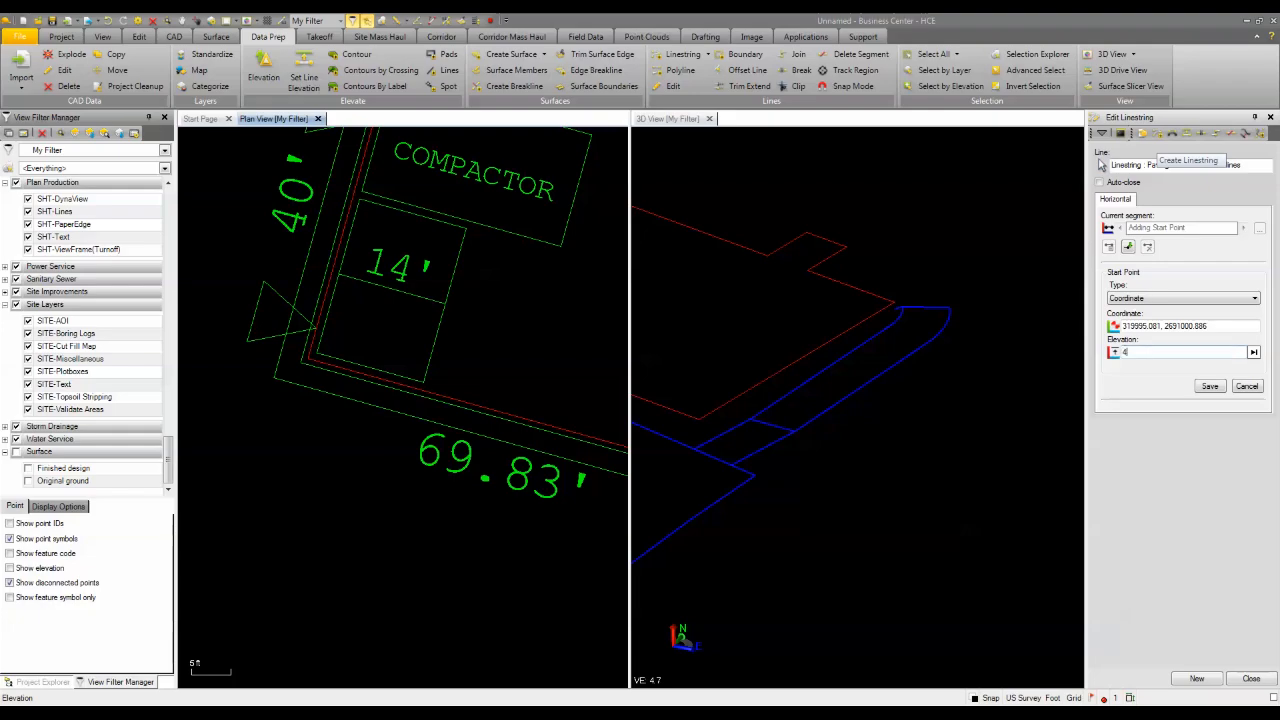
type("455")
left_click(1209, 388)
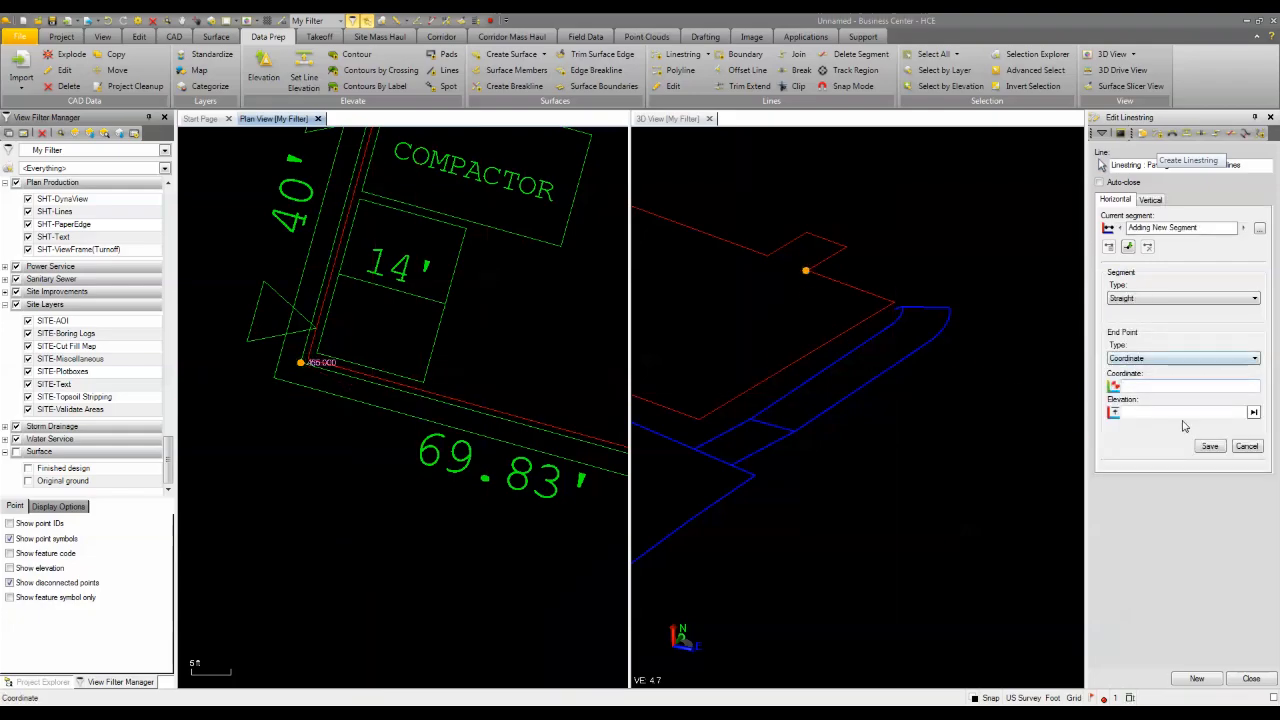
Reposition the linestring's start point onto the inside corner of the red building line.
left_click(1246, 446)
left_click(1225, 386)
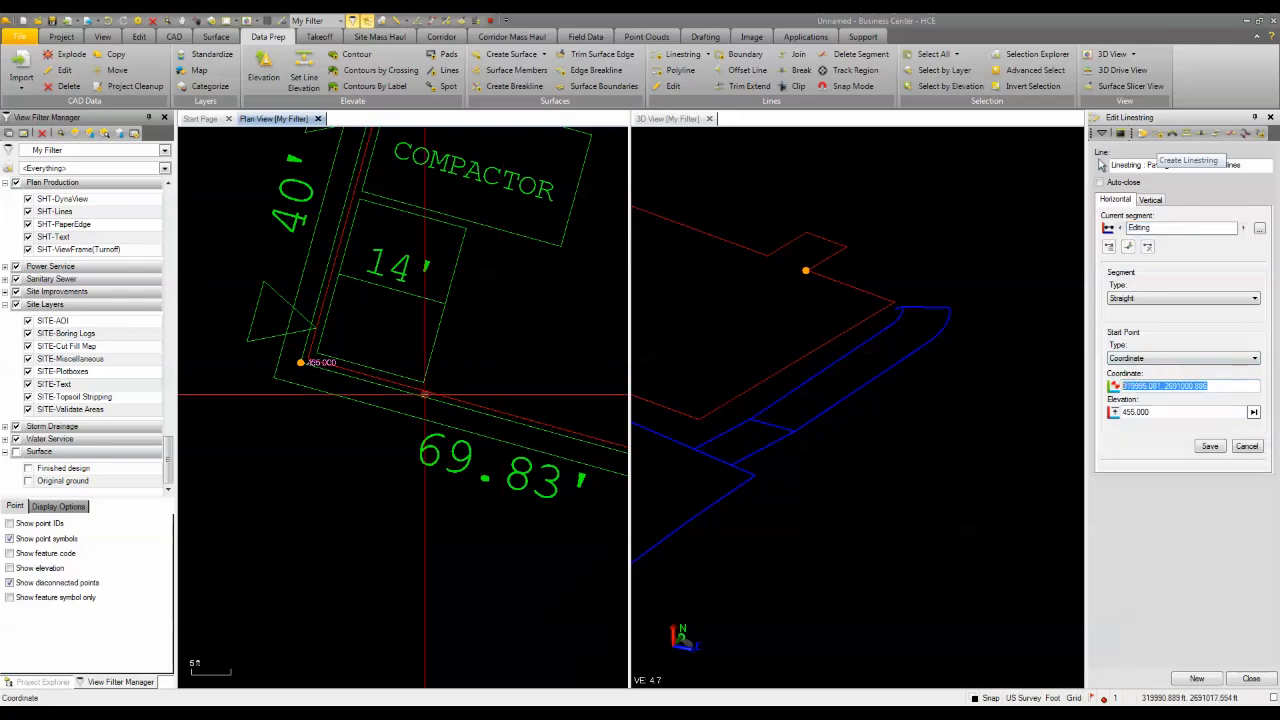
scroll(316, 367, "up", 5)
left_click(258, 328)
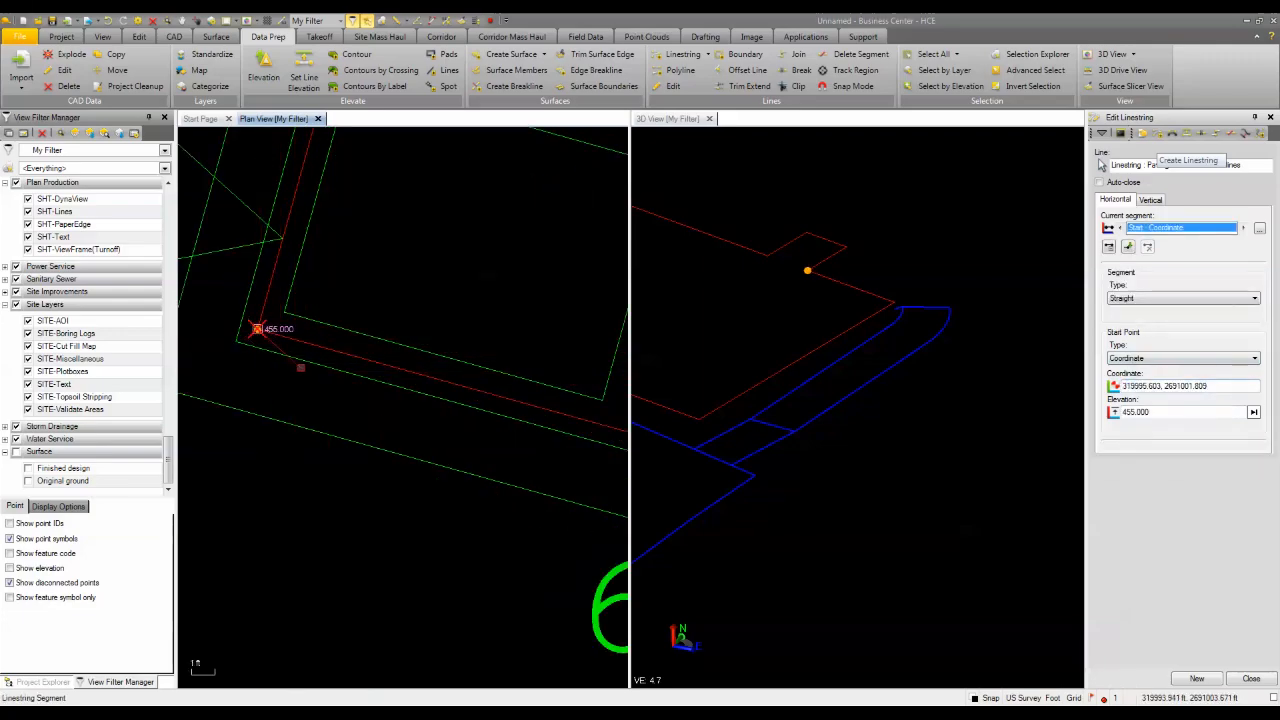
scroll(300, 370, "down", 5)
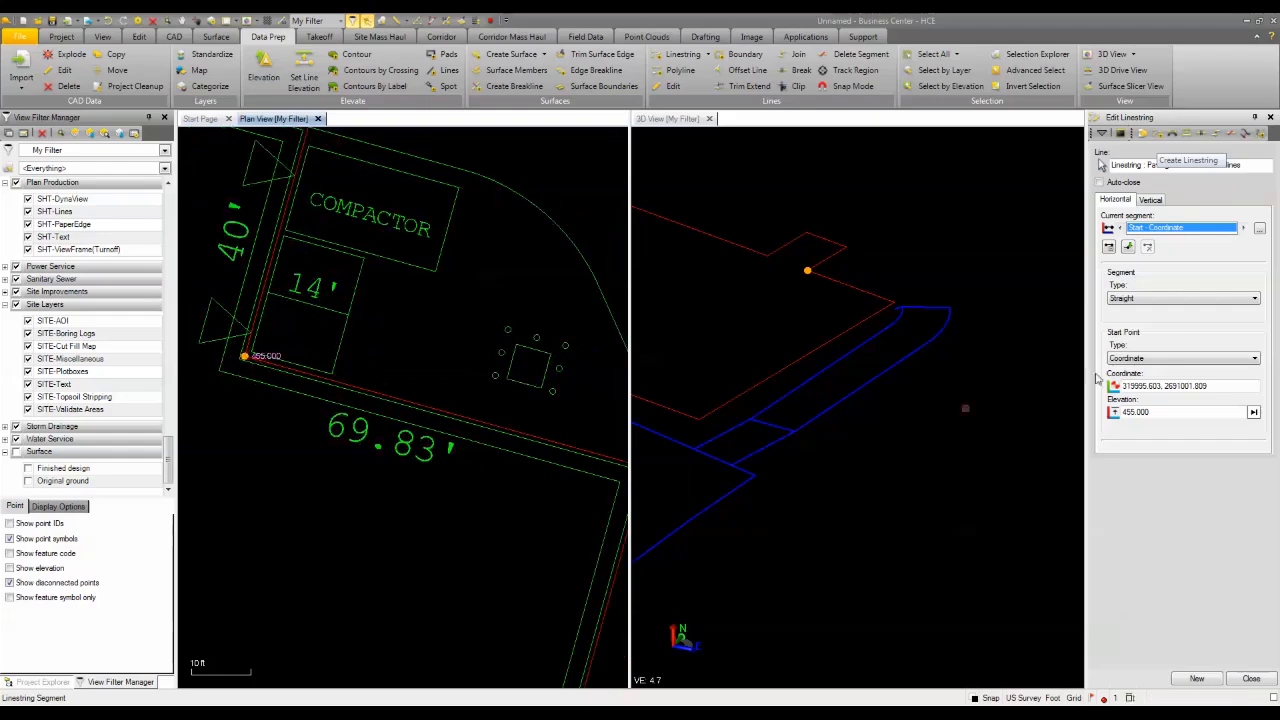
Add a straight segment from the building corner, ending perpendicular to the compactor's east edge, with end elevation -1.
left_click(1128, 246)
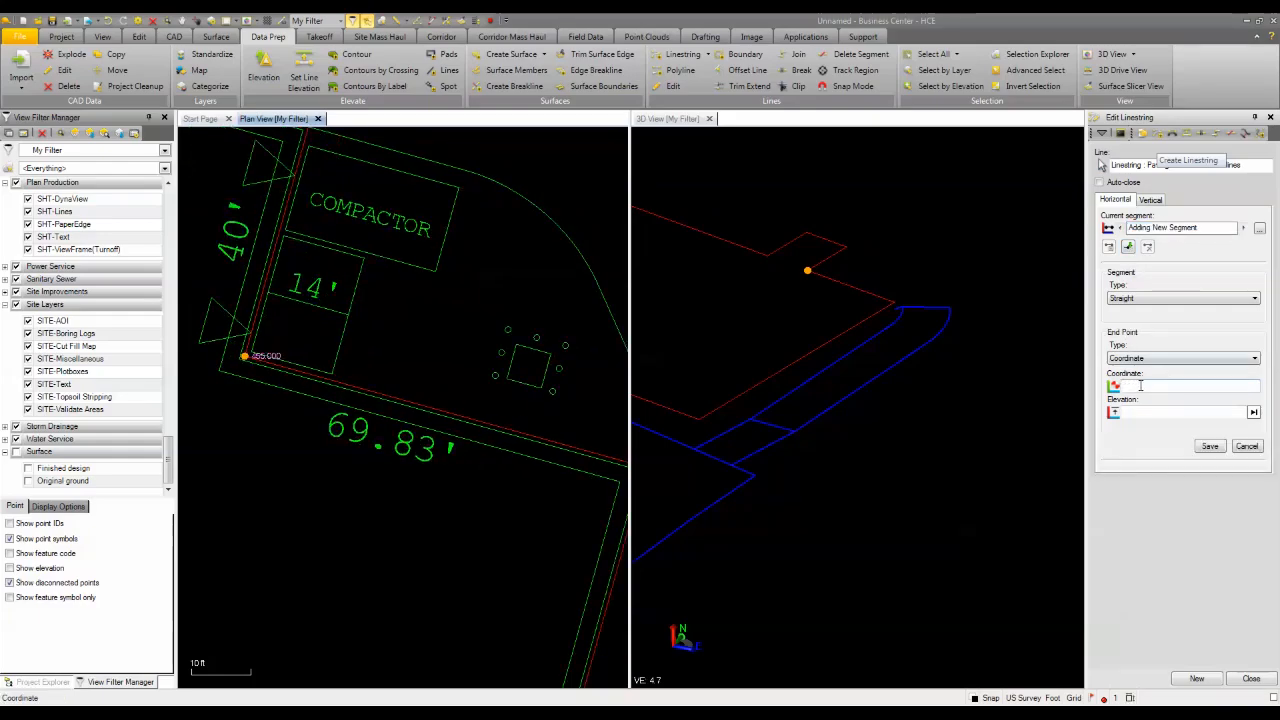
right_click(429, 322)
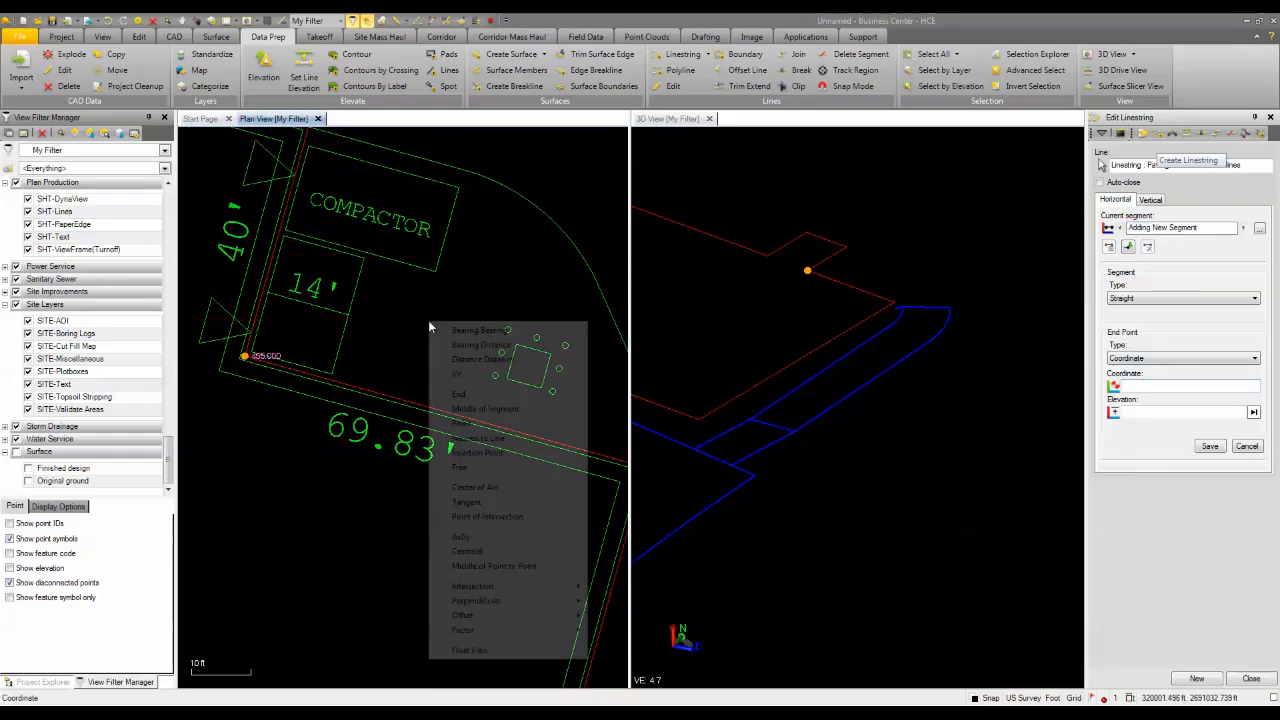
mouse_move(494, 602)
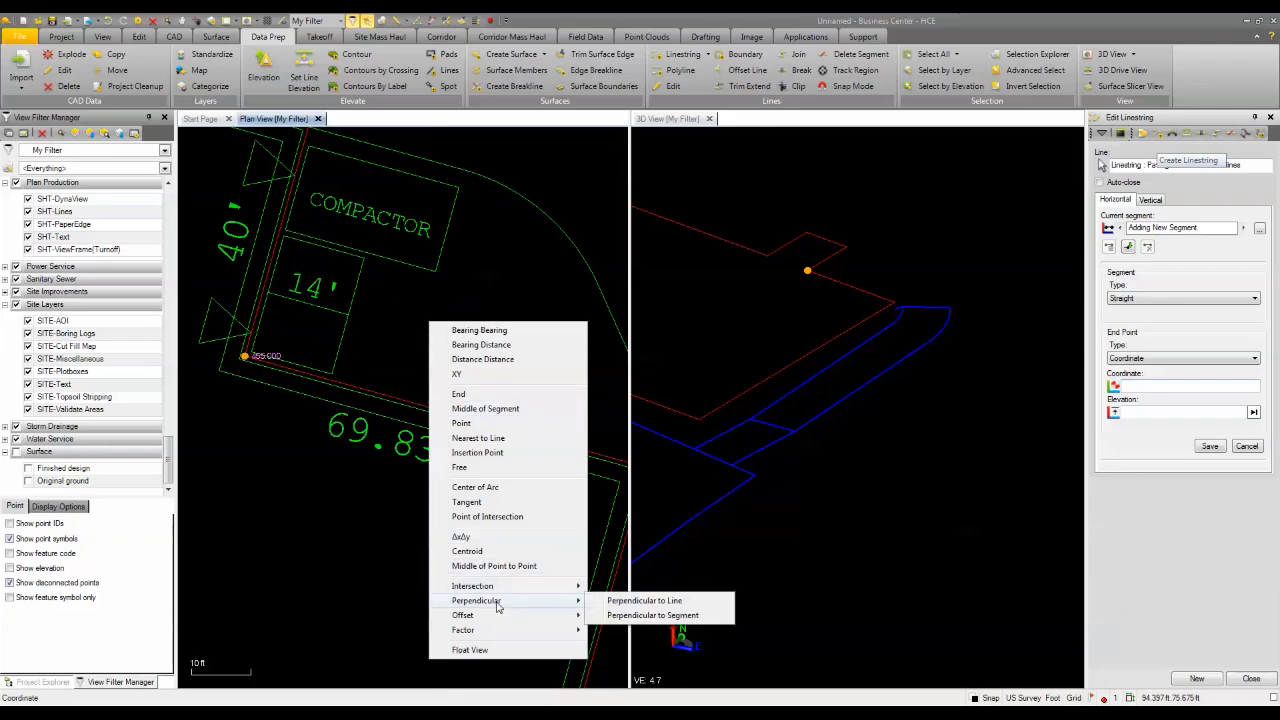
left_click(600, 617)
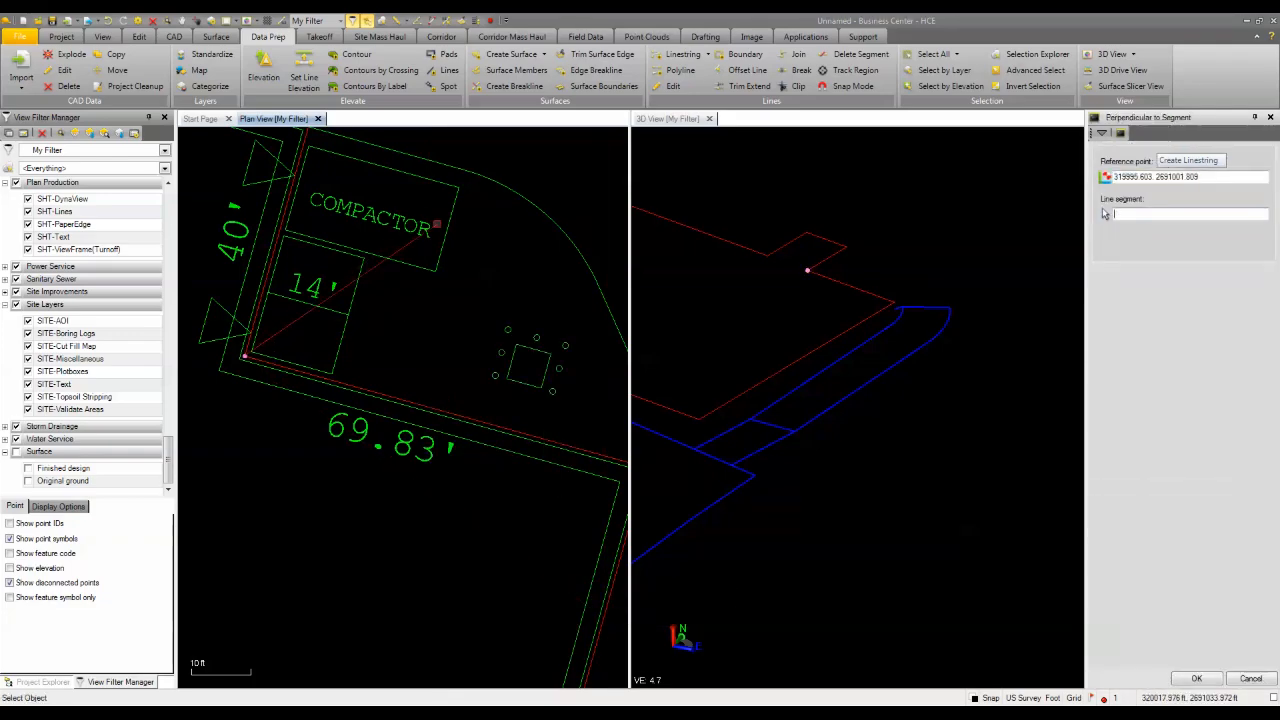
left_click(445, 234)
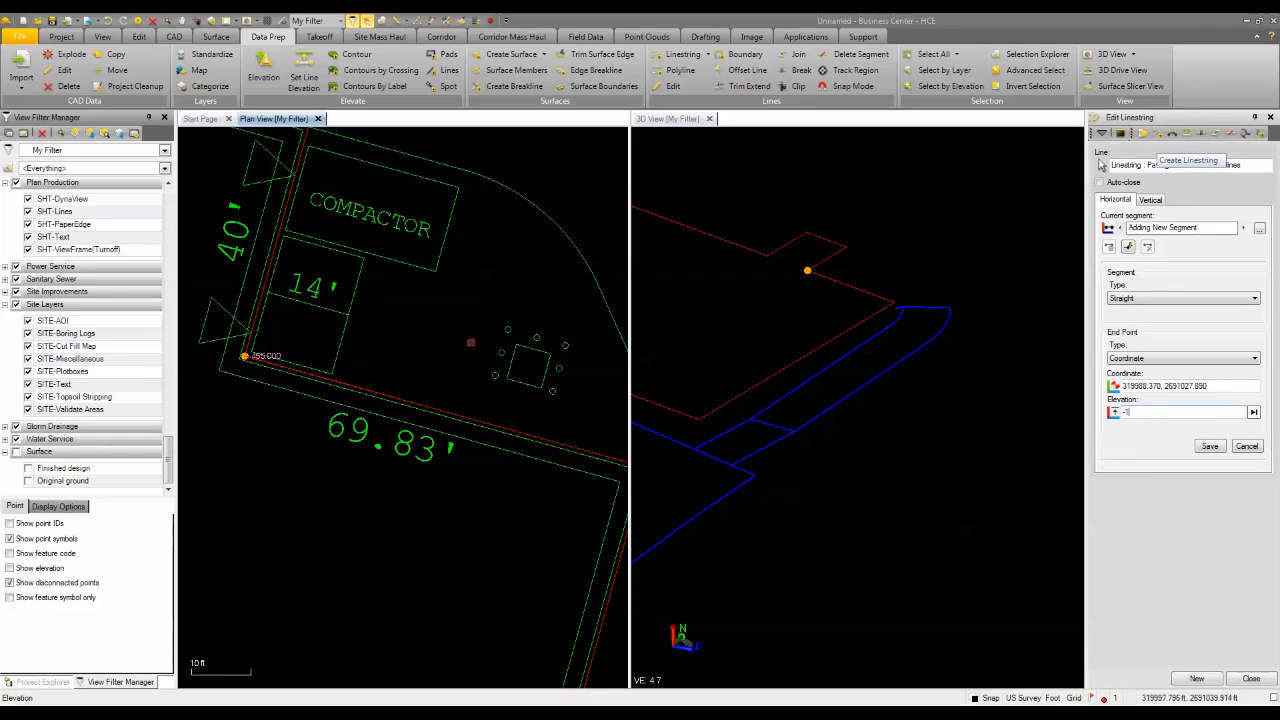
type("-1")
key("Return")
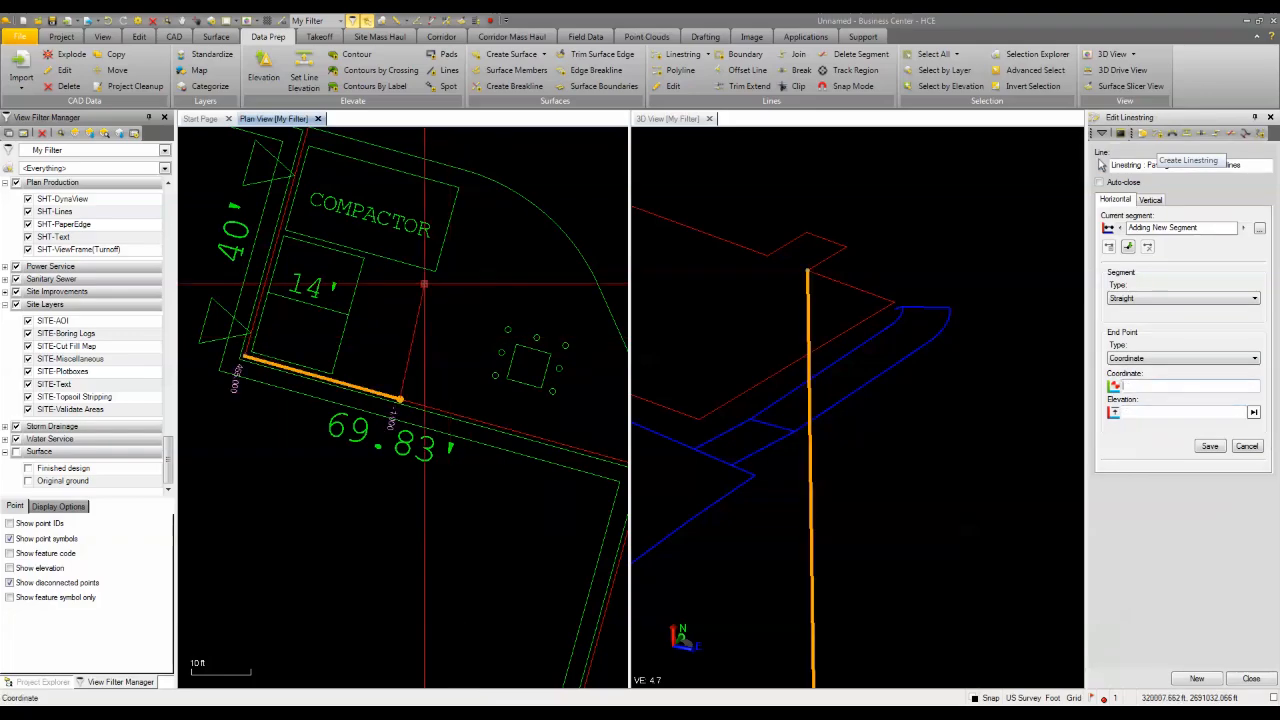
Edit the first segment's end elevation to a -1% slope and save it.
right_click(436, 233)
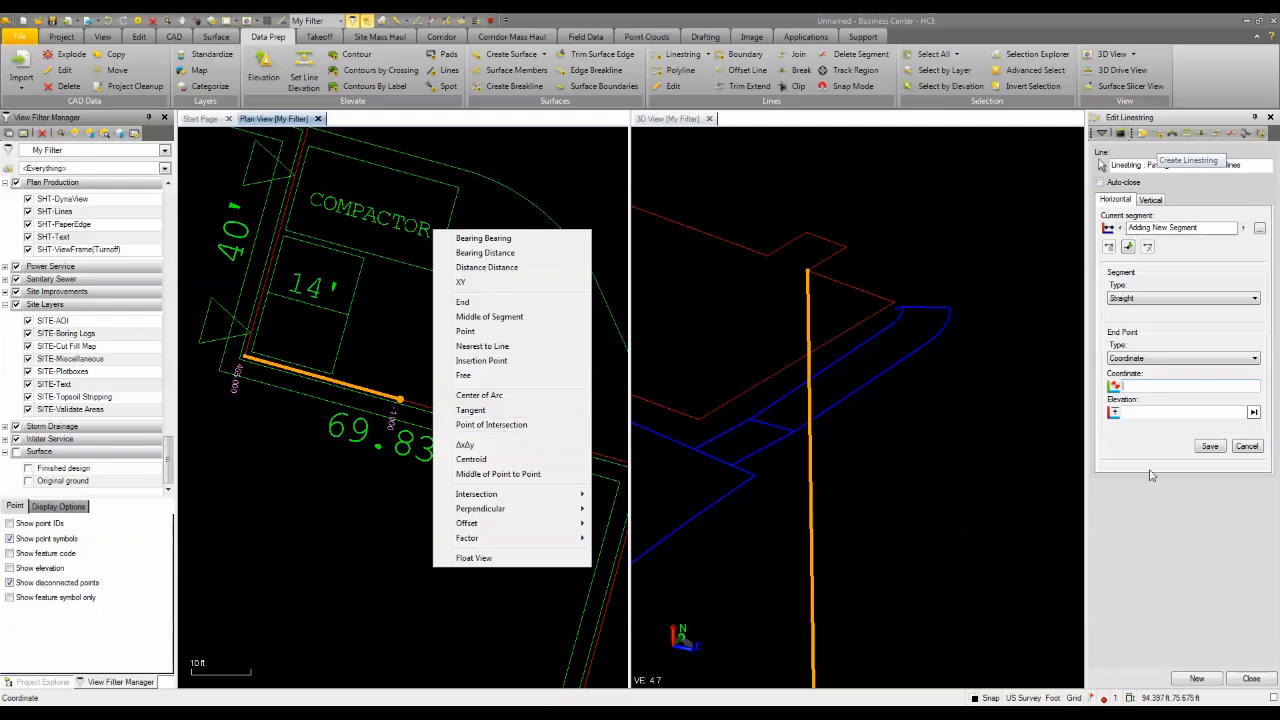
left_click(1168, 389)
left_click(1248, 447)
left_click(1150, 412)
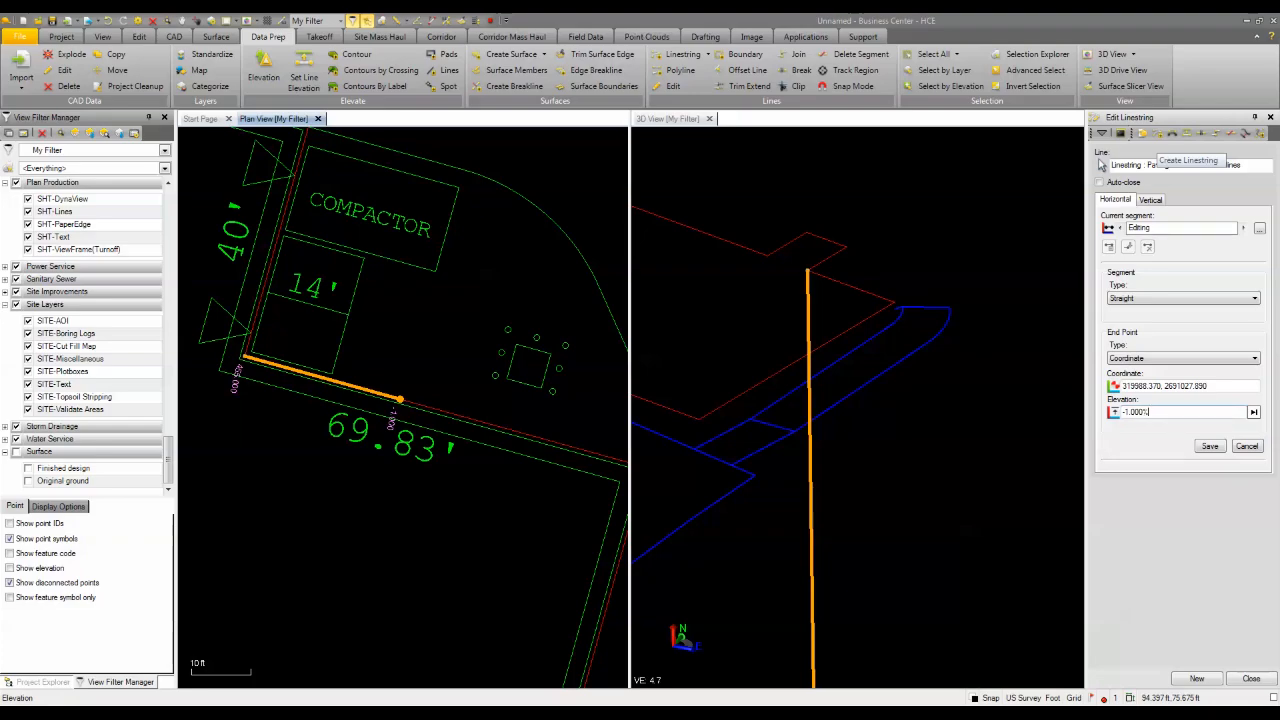
key("Tab")
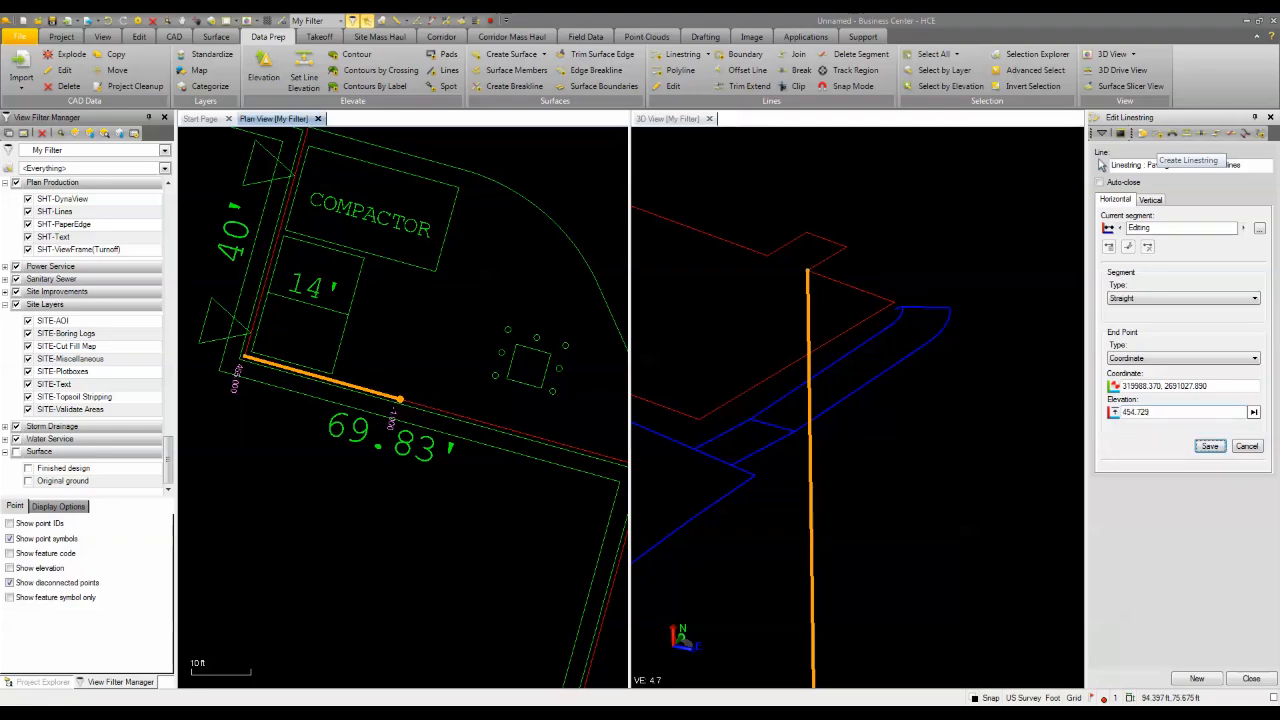
left_click(1200, 448)
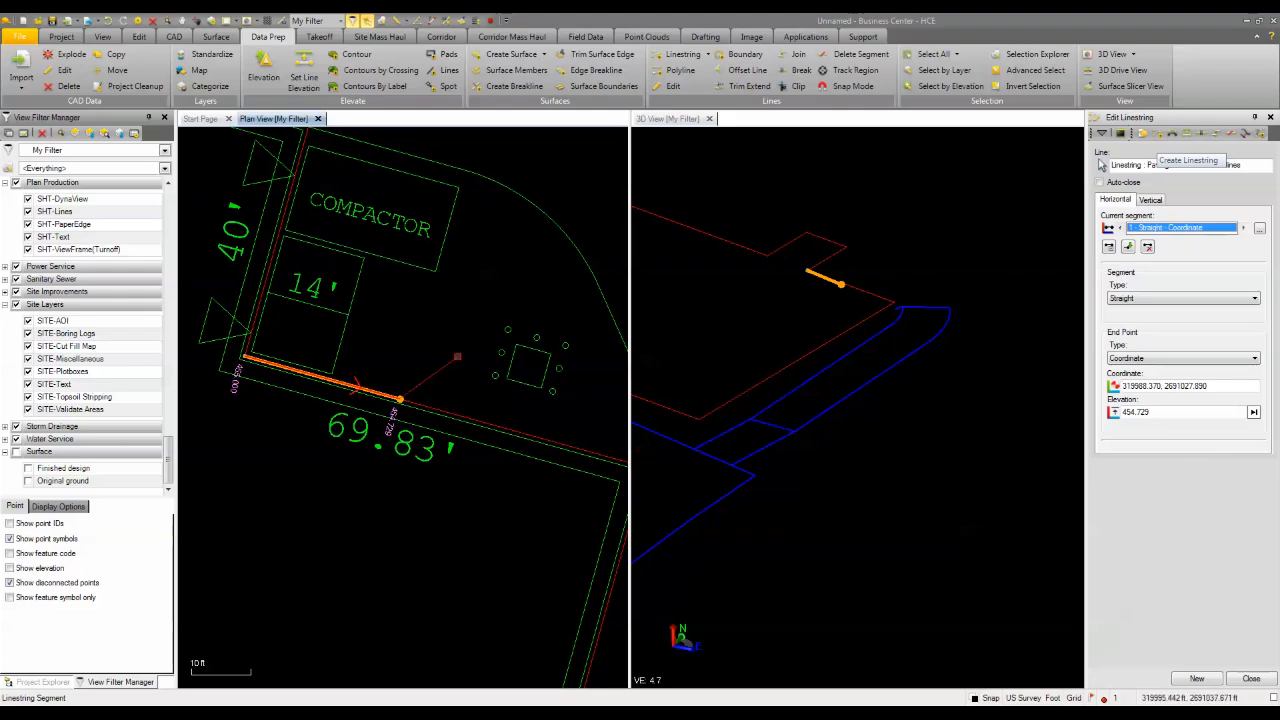
Append a straight segment ending perpendicular to the compactor's north edge, with end elevation -0.5.
left_click(1148, 248)
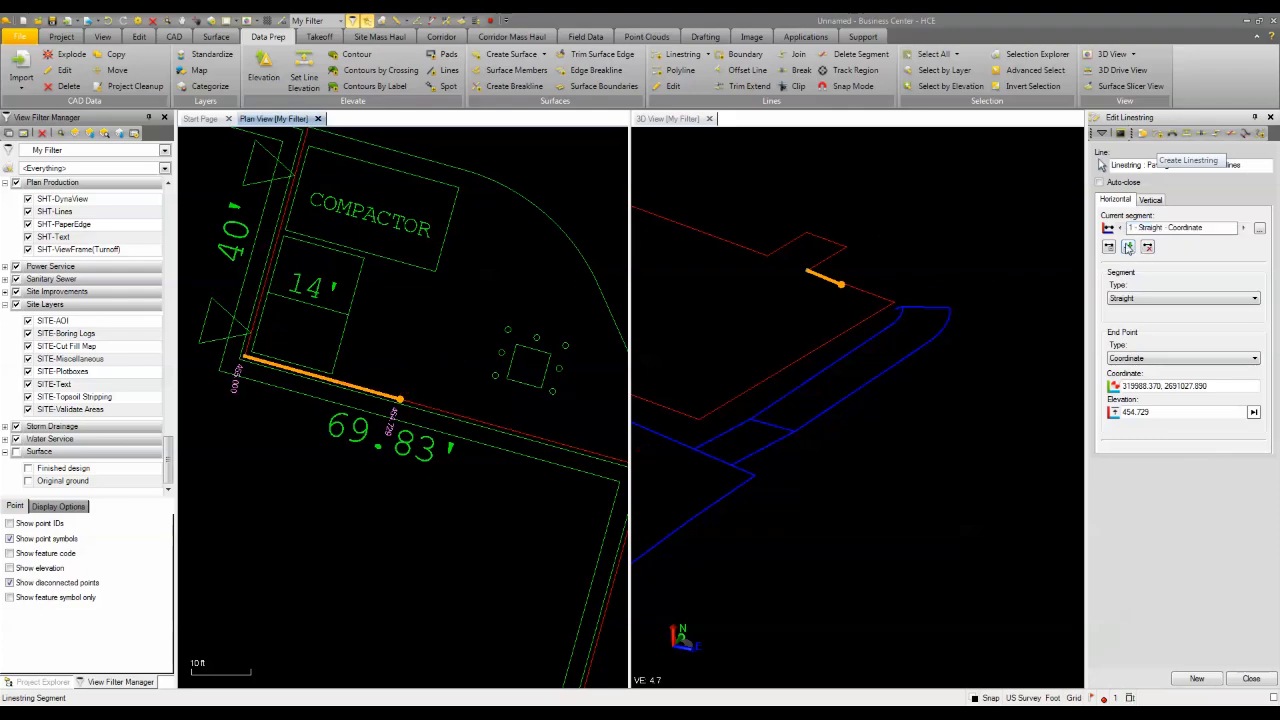
right_click(489, 237)
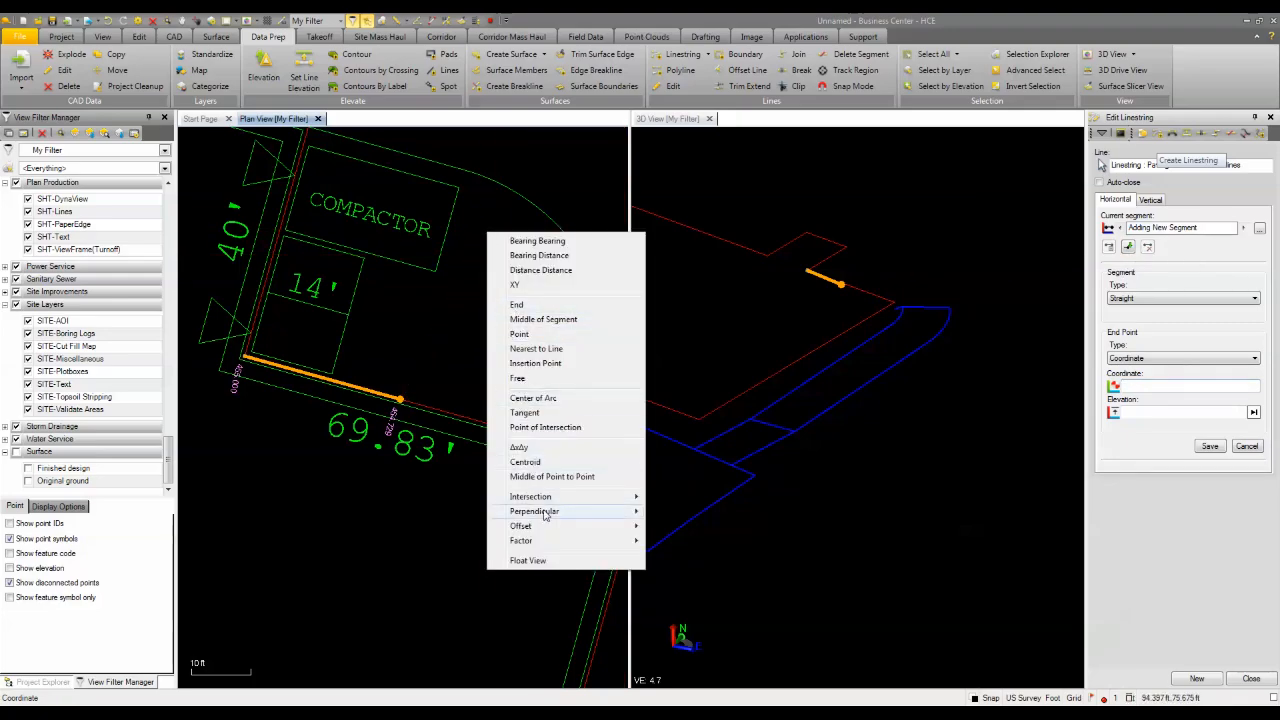
mouse_move(534, 511)
left_click(690, 528)
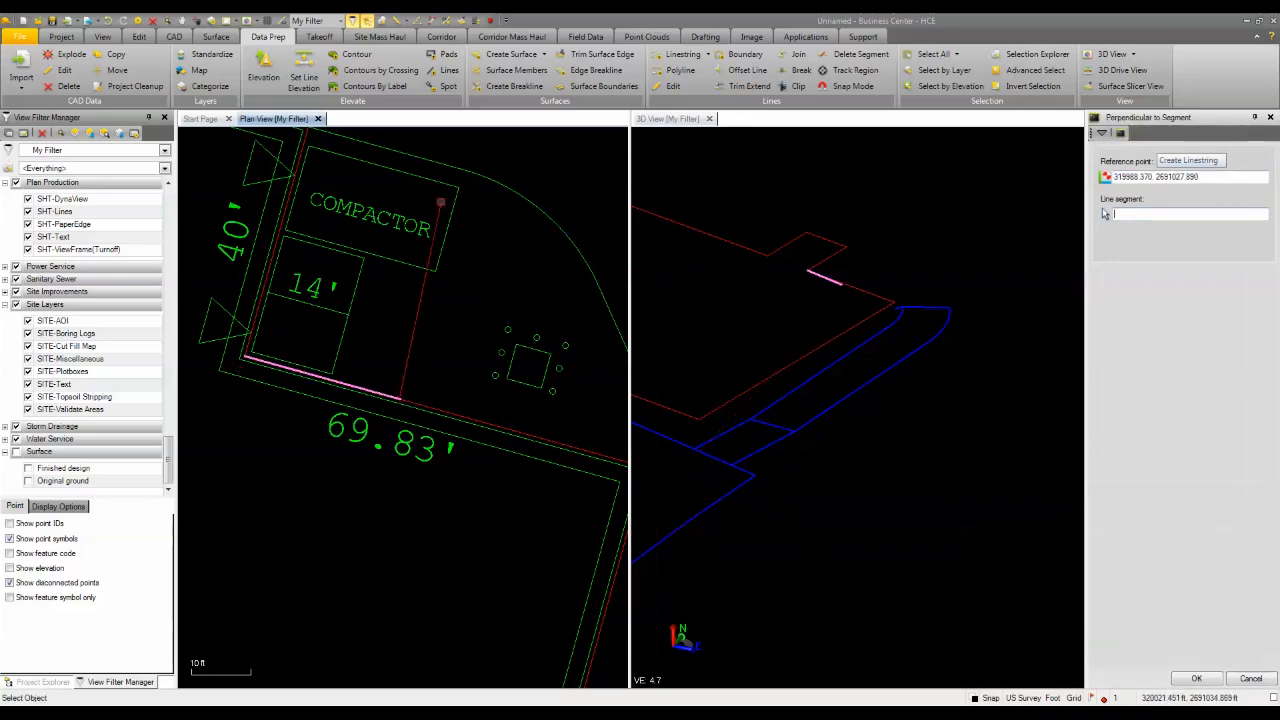
left_click(452, 185)
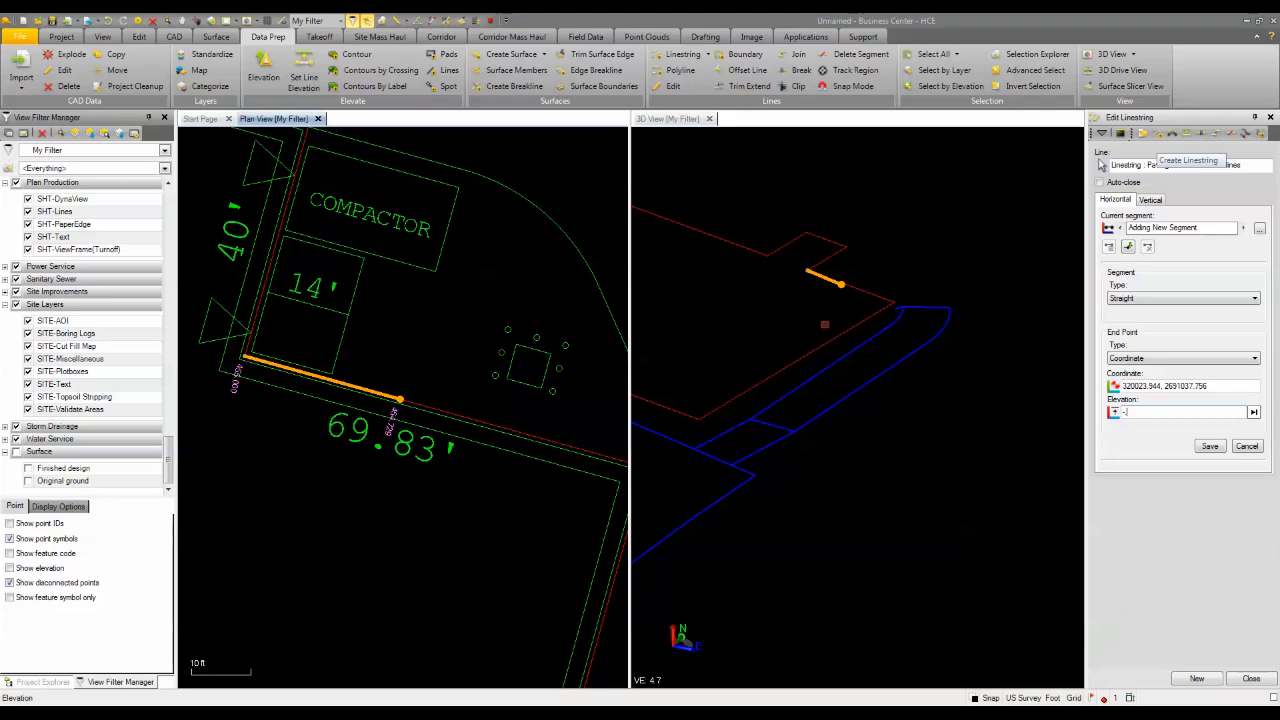
left_click(1209, 450)
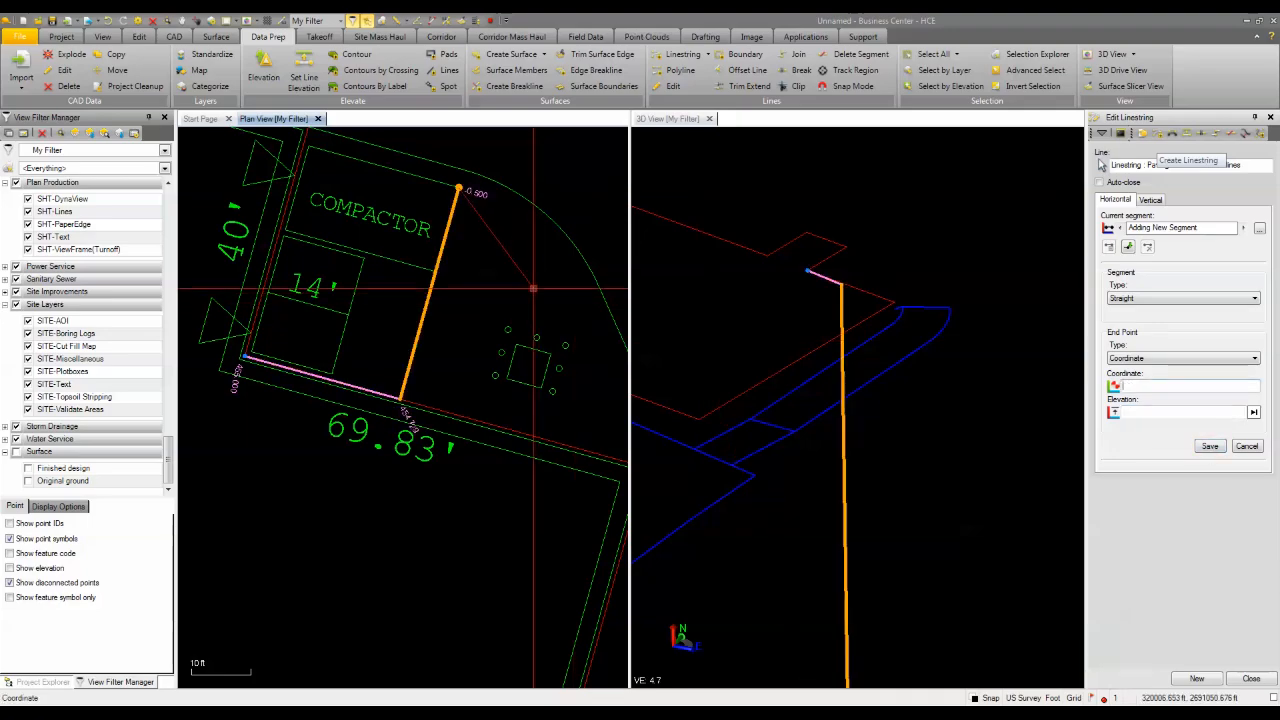
Edit the second segment's end elevation to a -0.5% slope and save it.
left_click(1246, 446)
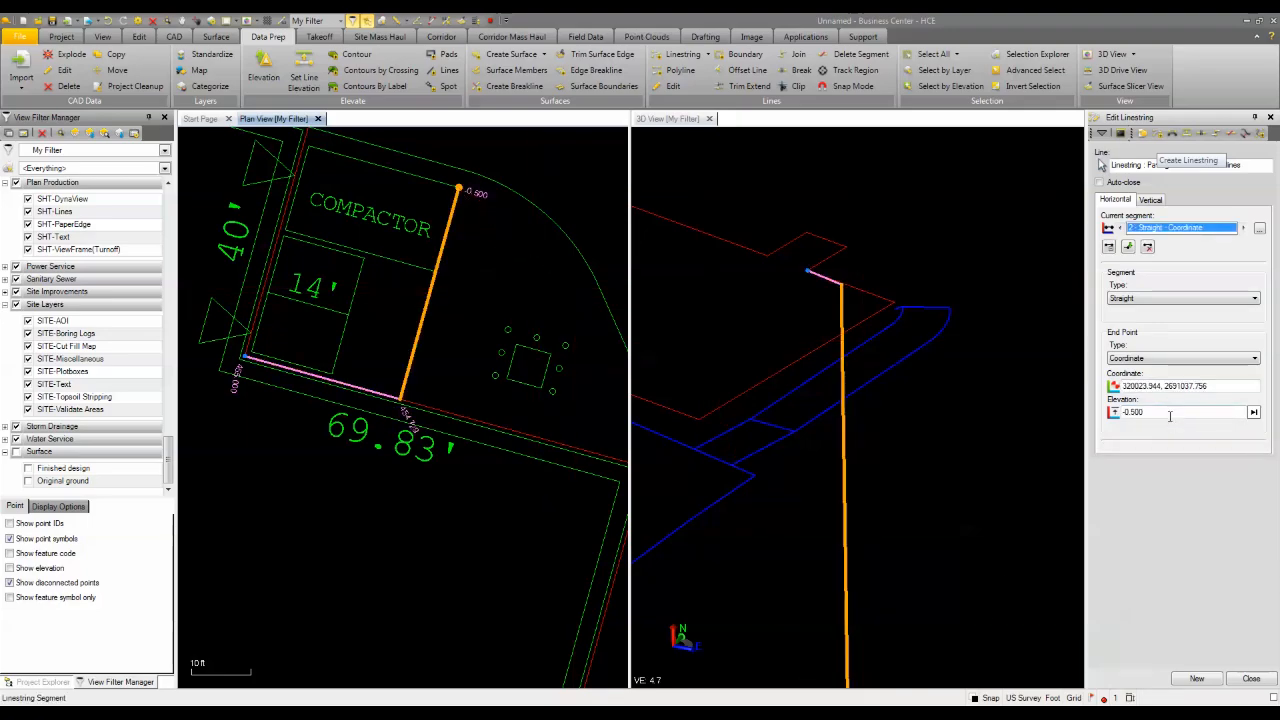
left_click(1169, 413)
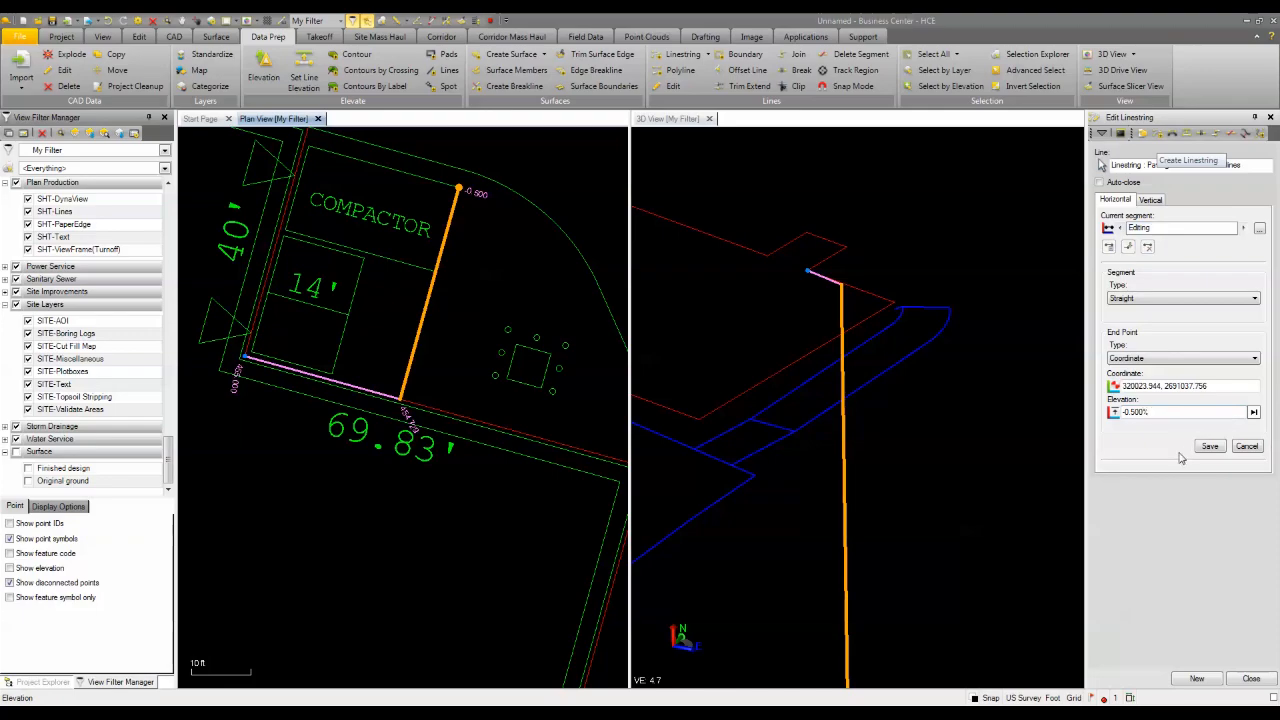
left_click(1209, 451)
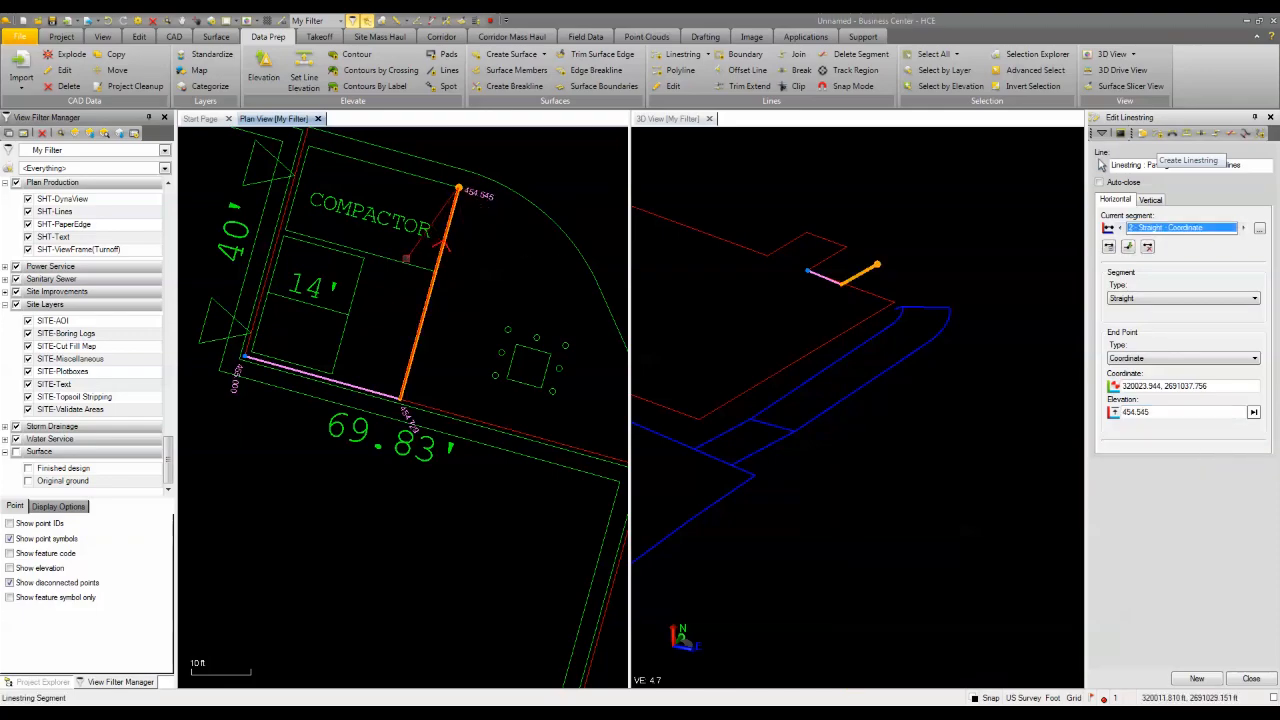
Append a straight segment from the compactor's northeast corner, ending perpendicular to the building outline segment on the compactor's west side.
left_click(1128, 246)
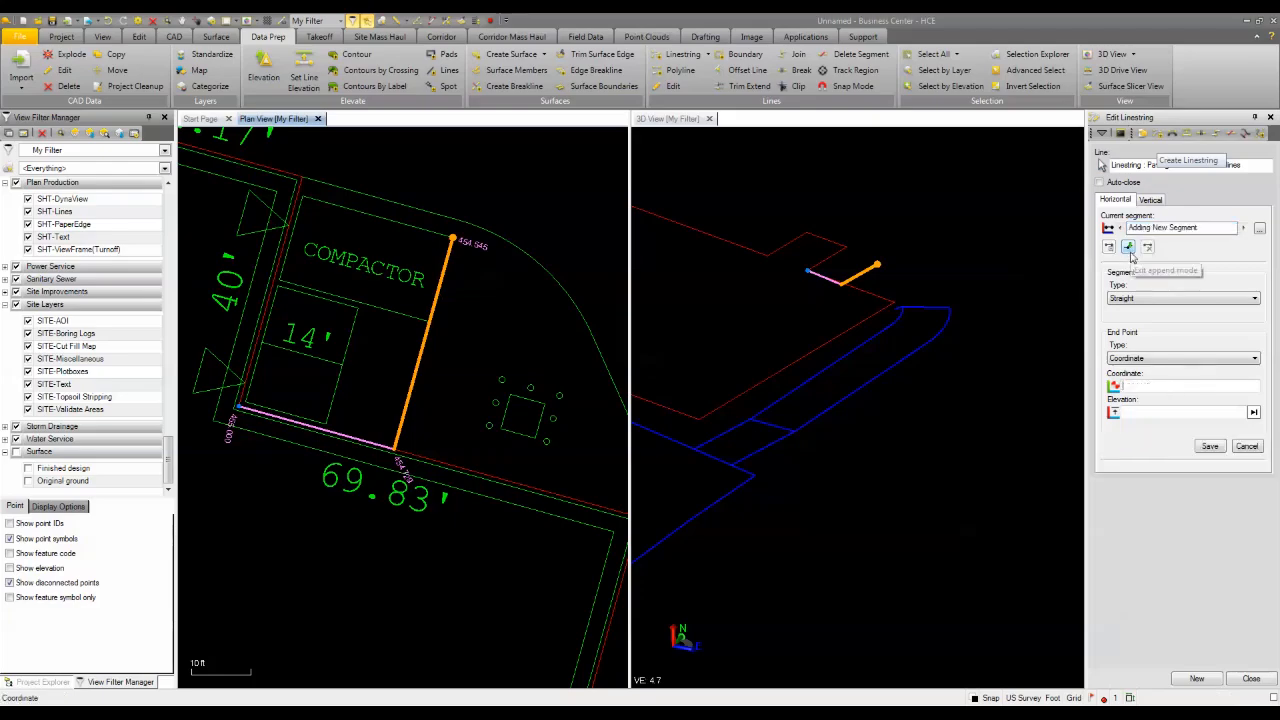
right_click(313, 203)
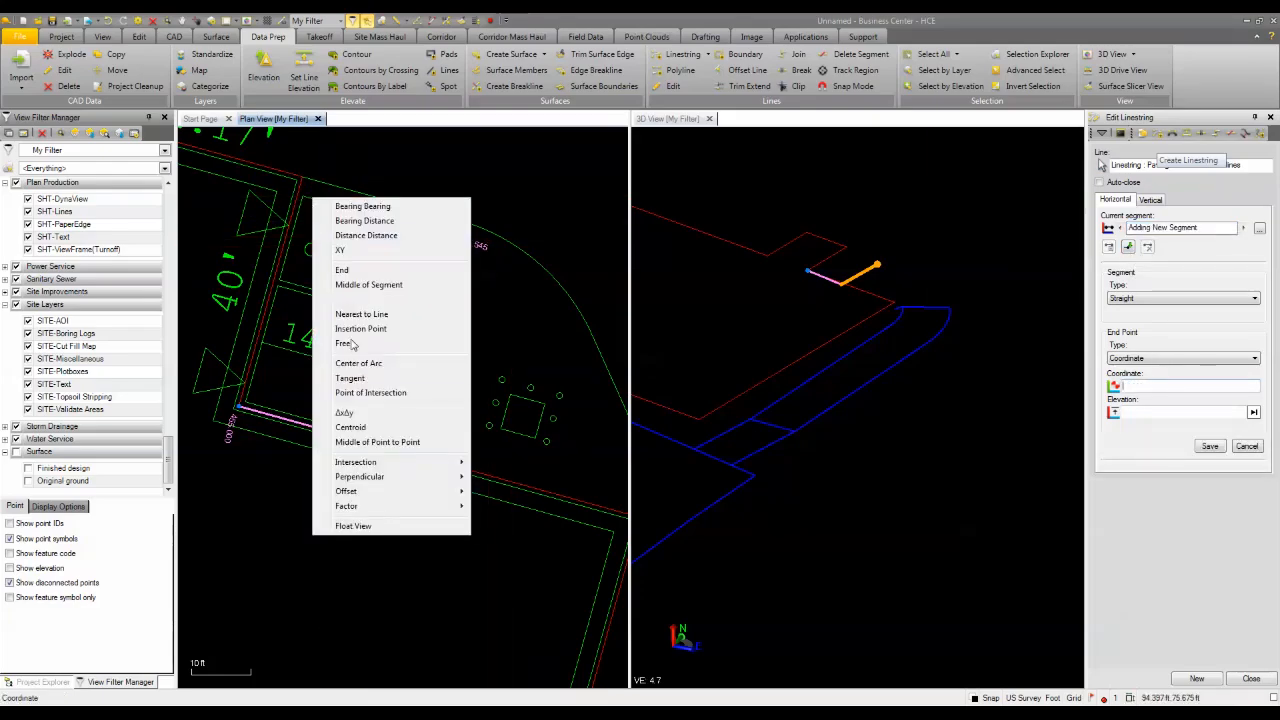
mouse_move(380, 477)
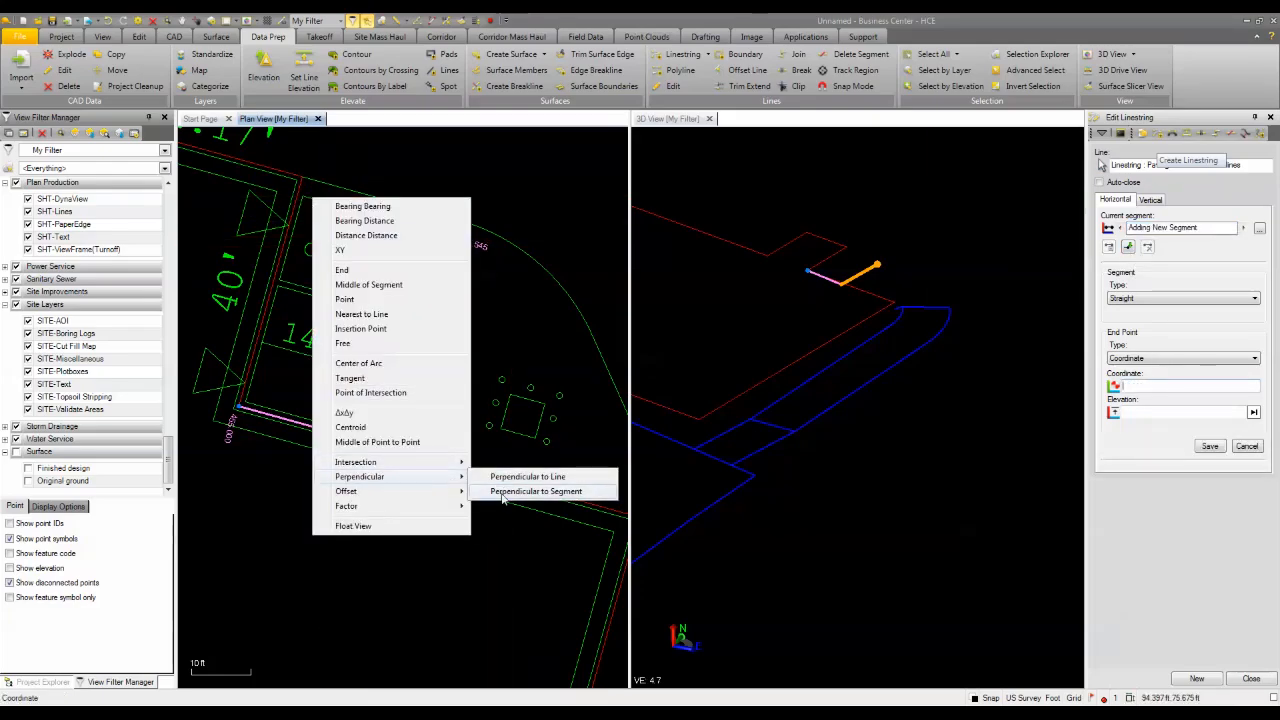
left_click(500, 491)
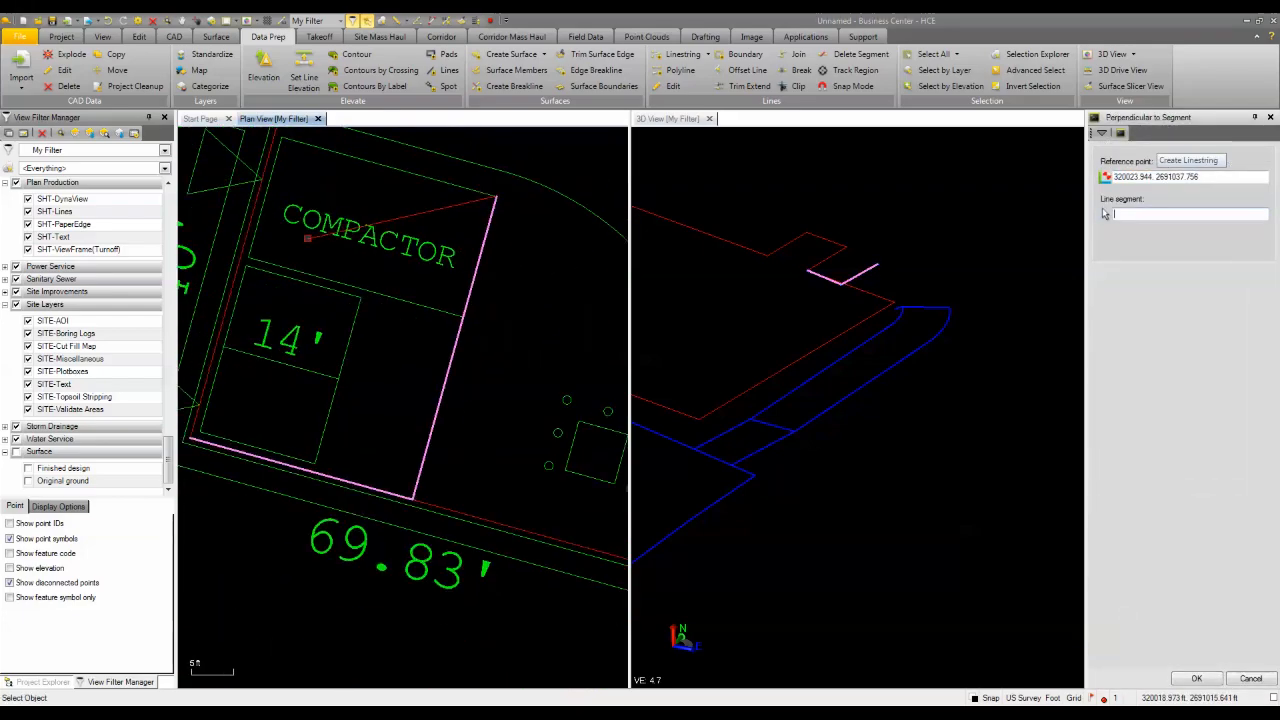
left_click(289, 209)
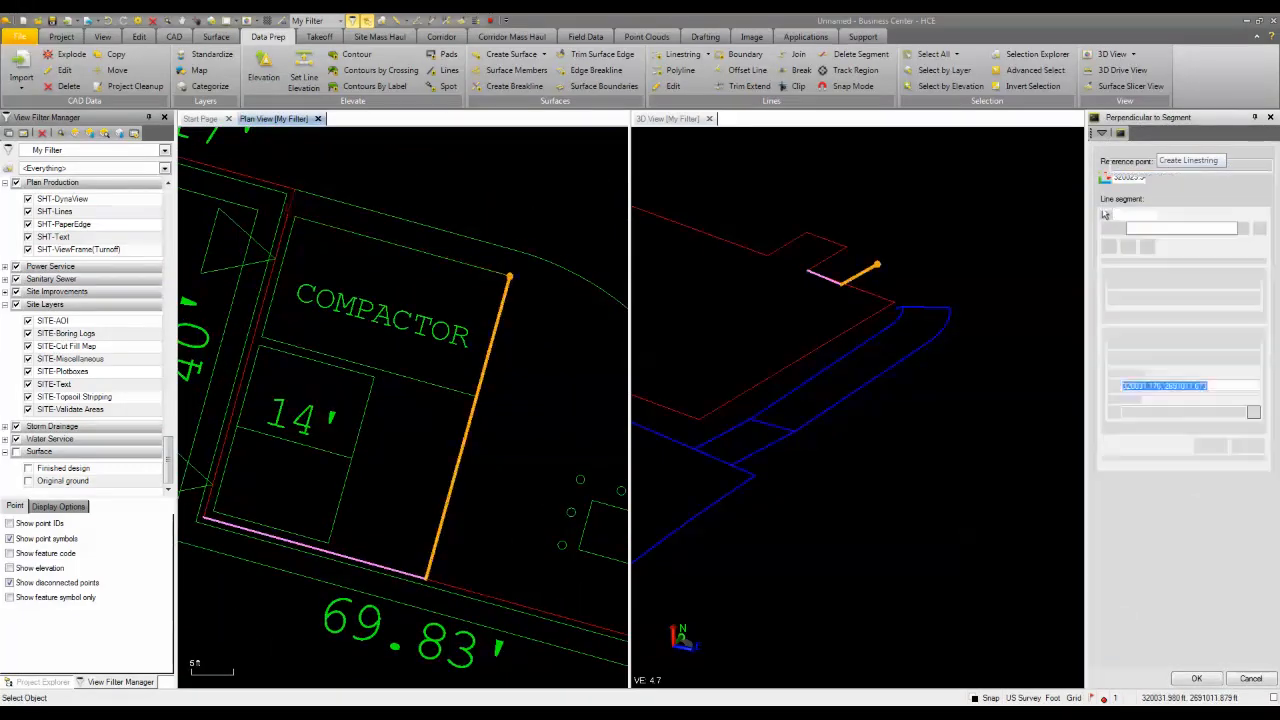
scroll(320, 345, "down", 1)
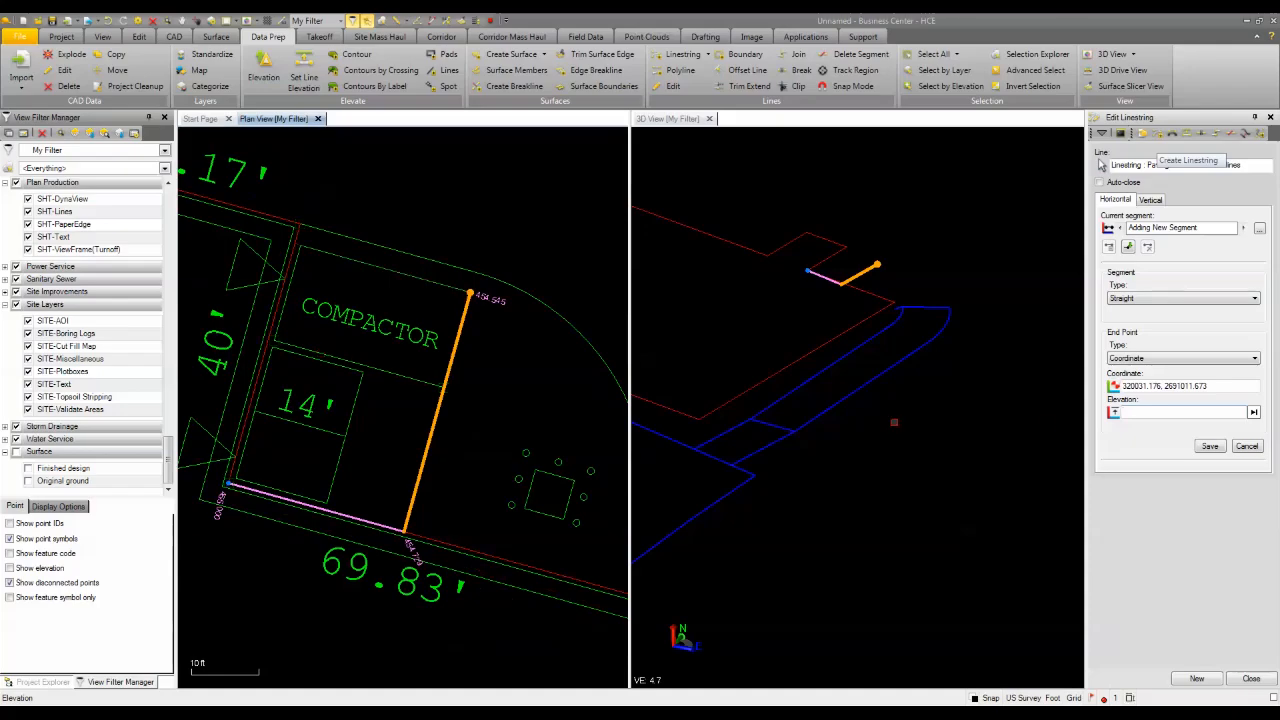
middle_click_drag(326, 381, 328, 350)
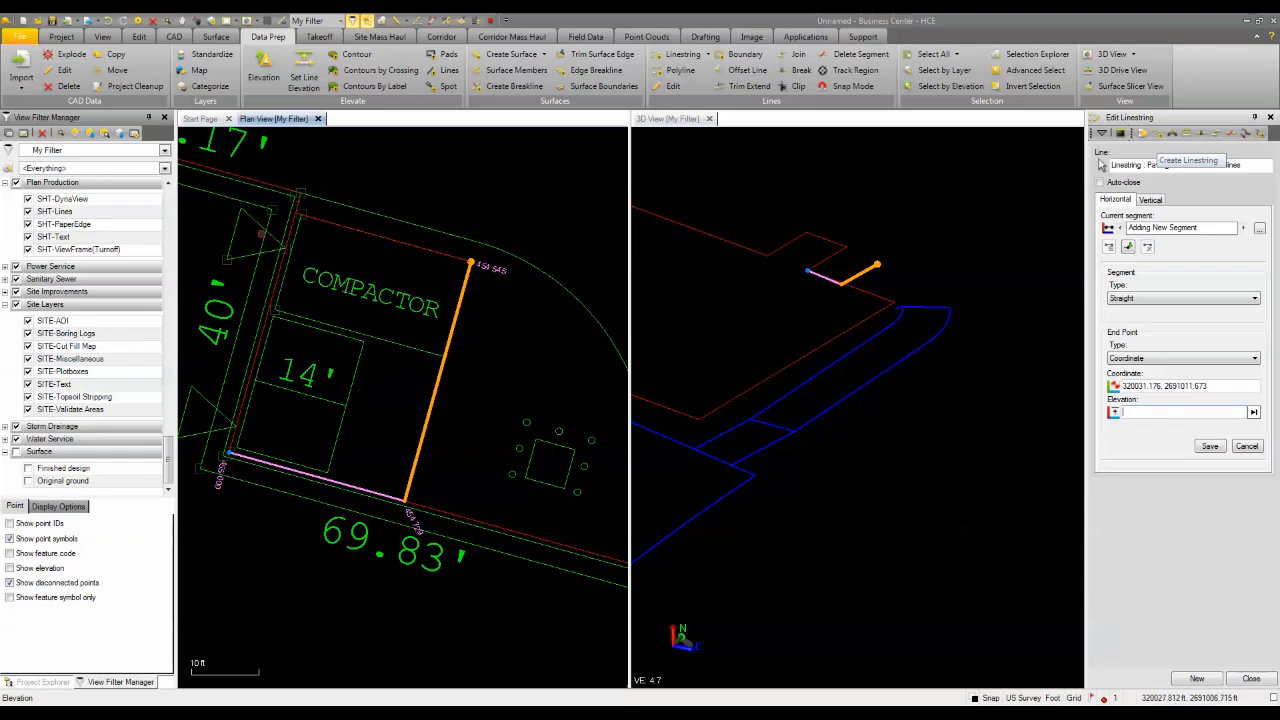
Take the new segment's end elevation from the building outline at the compactor's northwest corner using Along Line Snap.
scroll(276, 196, "up", 3)
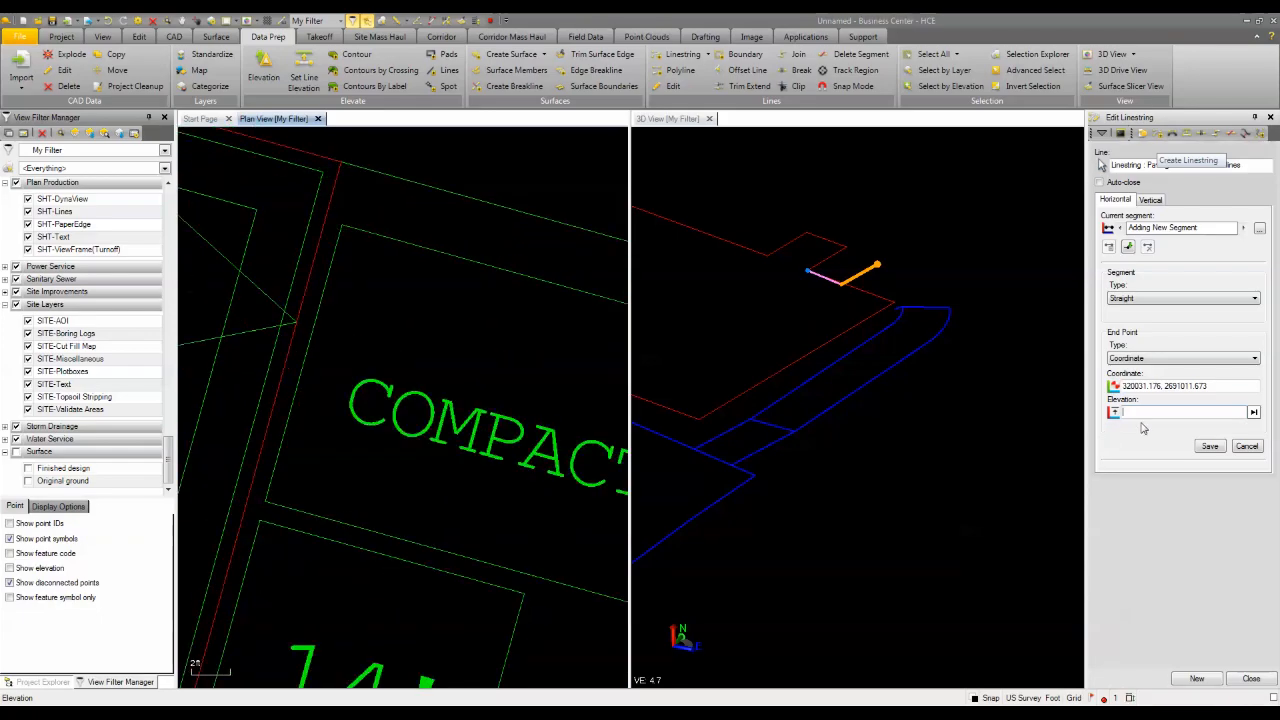
right_click(289, 206)
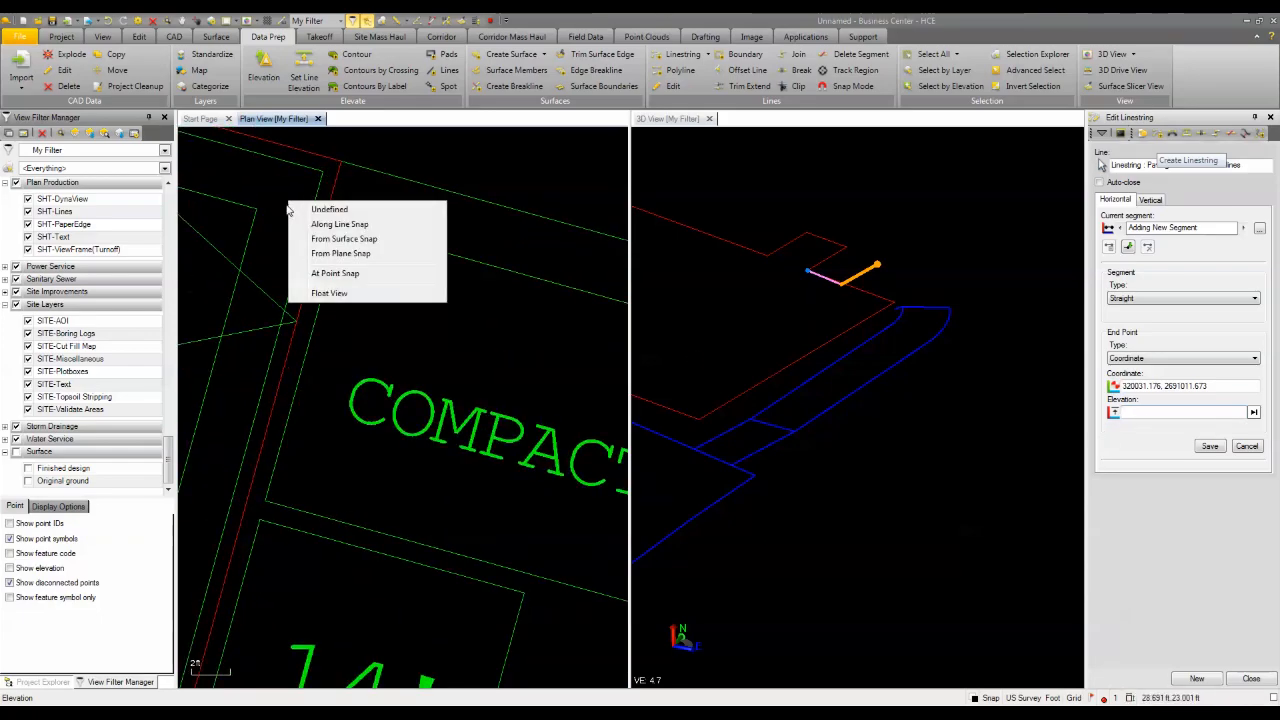
left_click(325, 226)
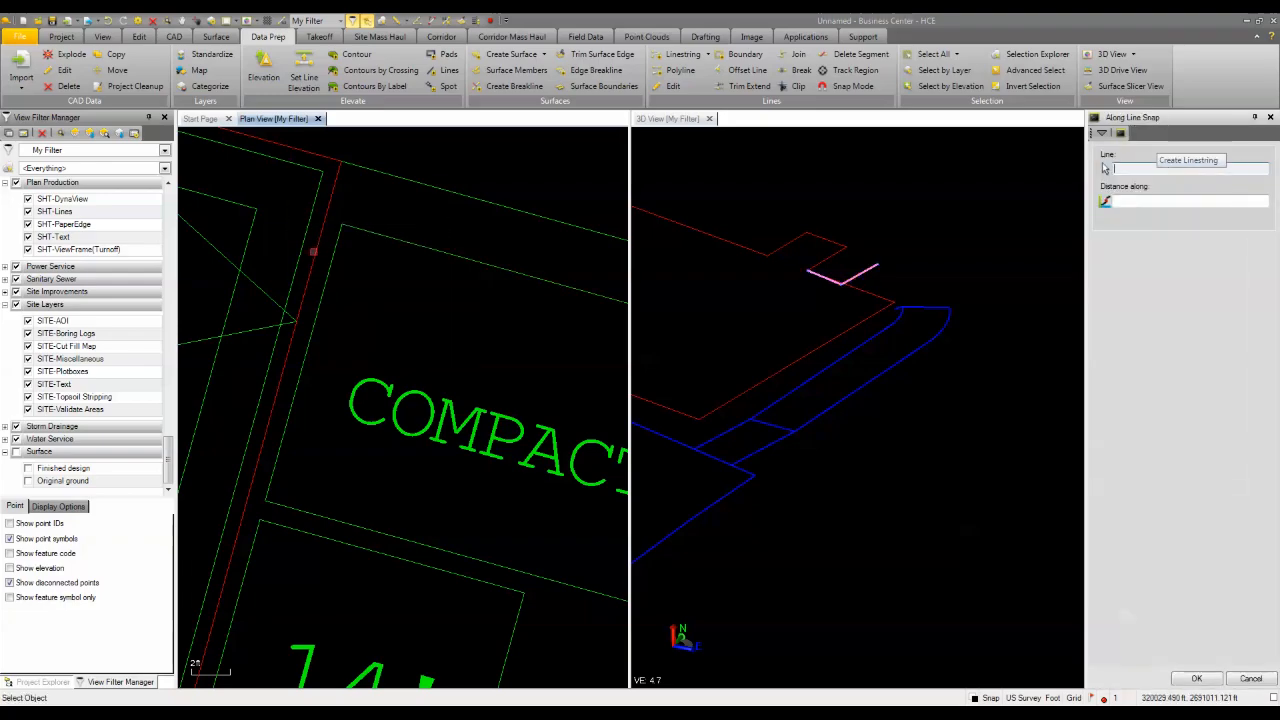
left_click(313, 250)
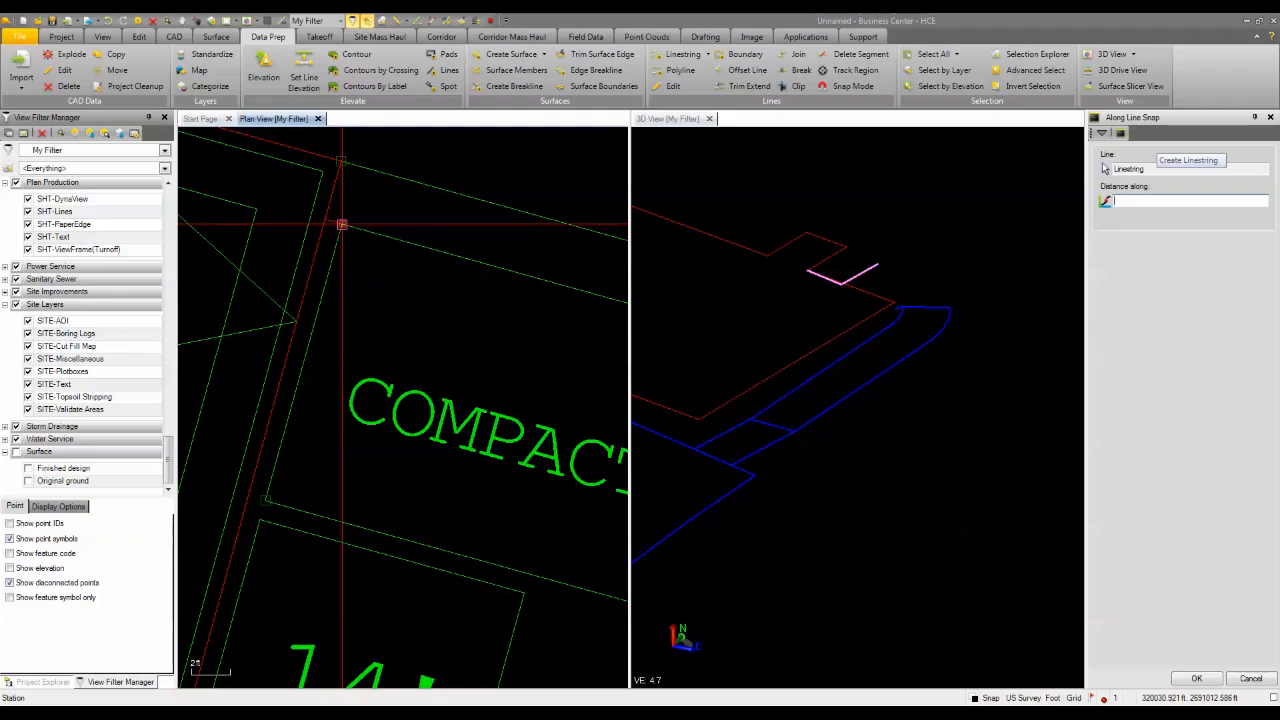
left_click(340, 224)
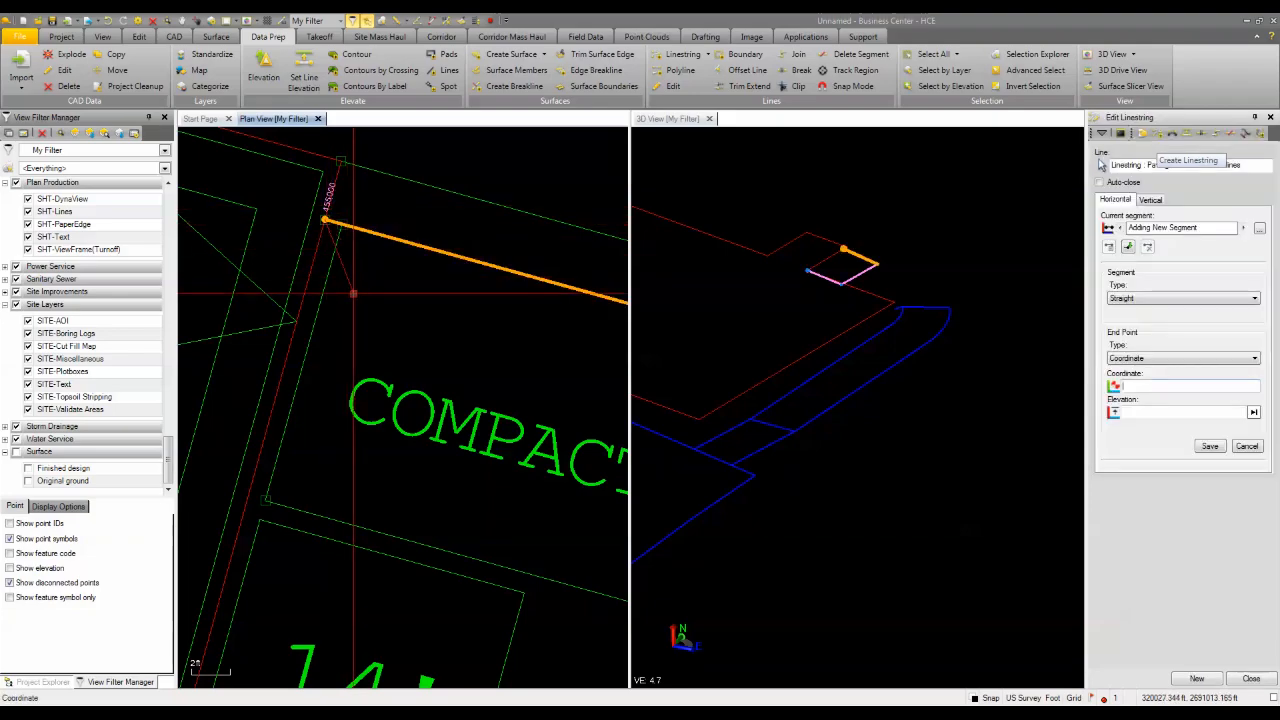
Stop appending segments and delete the breakline's first segment, which runs along the building wall south of the compactor.
scroll(353, 293, "down", 4)
middle_click_drag(391, 402, 361, 327)
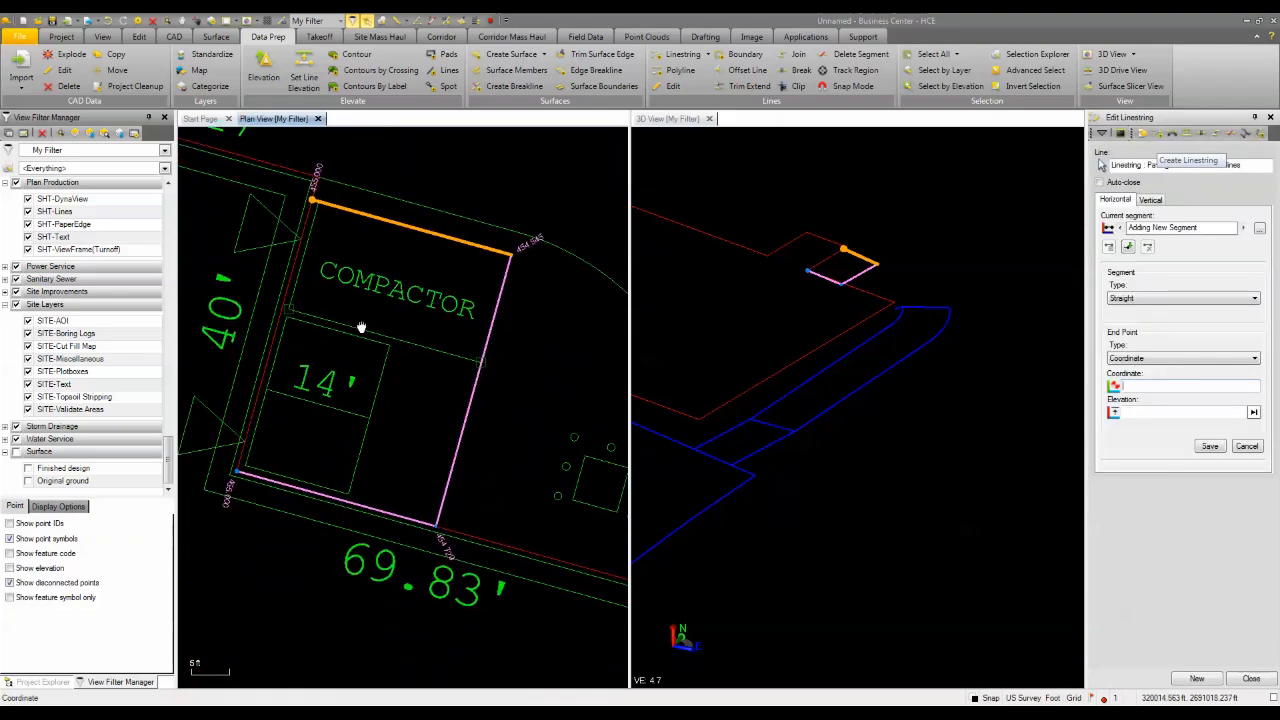
scroll(361, 327, "down", 2)
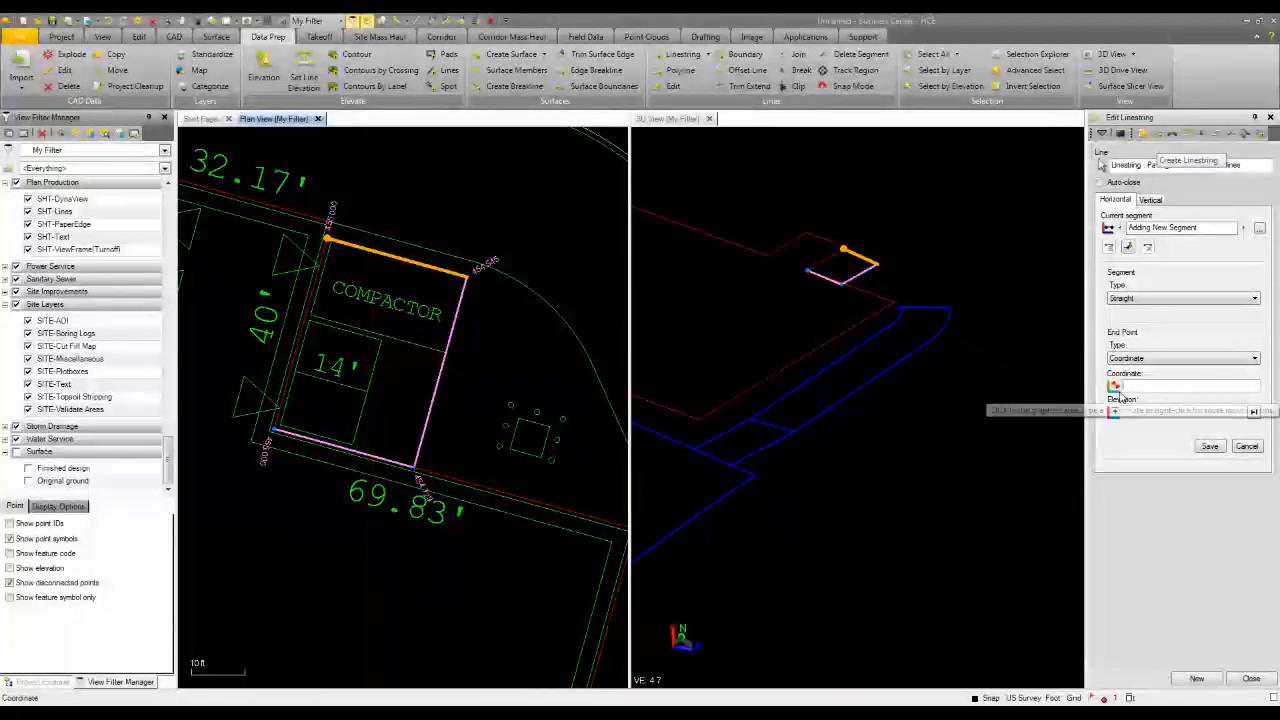
left_click_drag(1250, 167, 1098, 166)
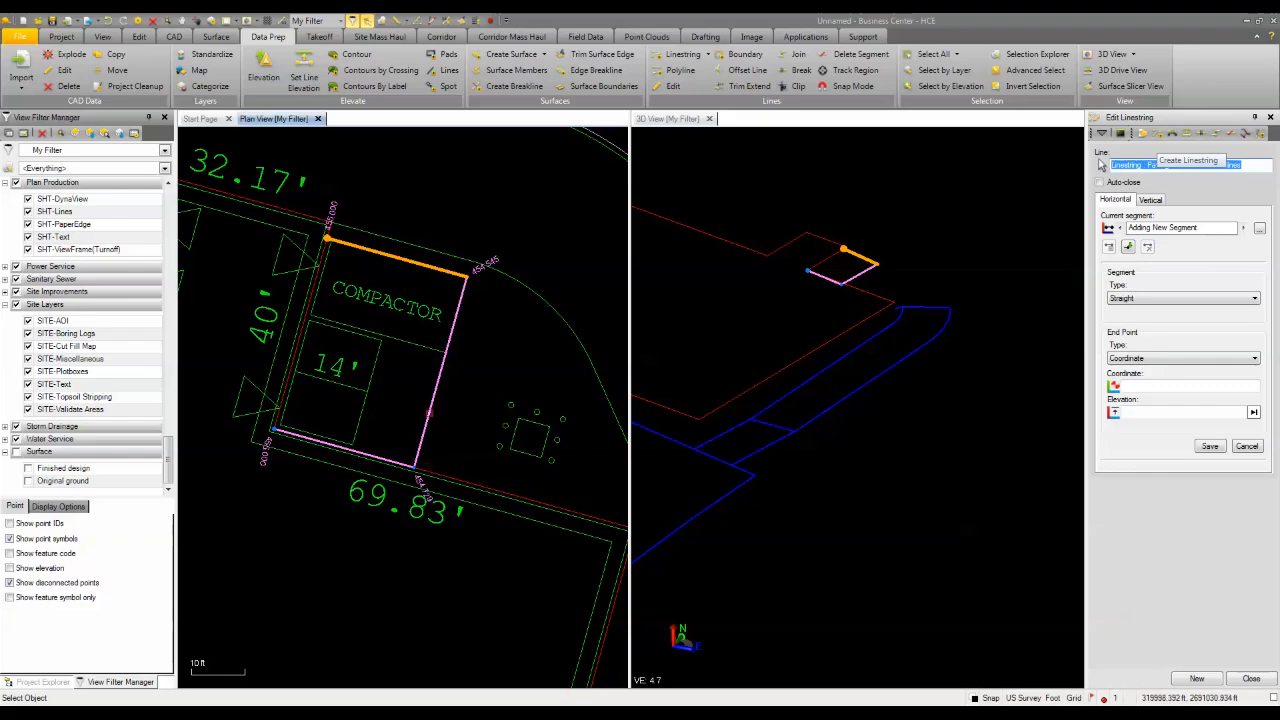
left_click(1247, 447)
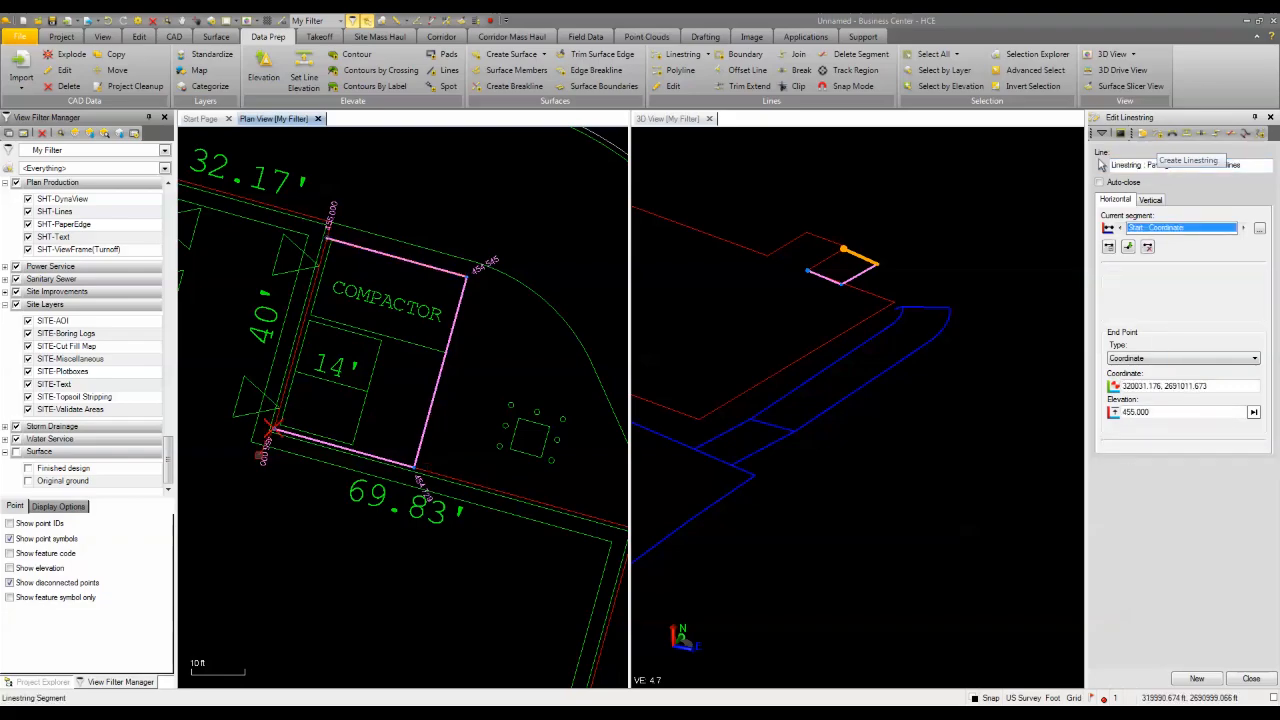
left_click(1147, 247)
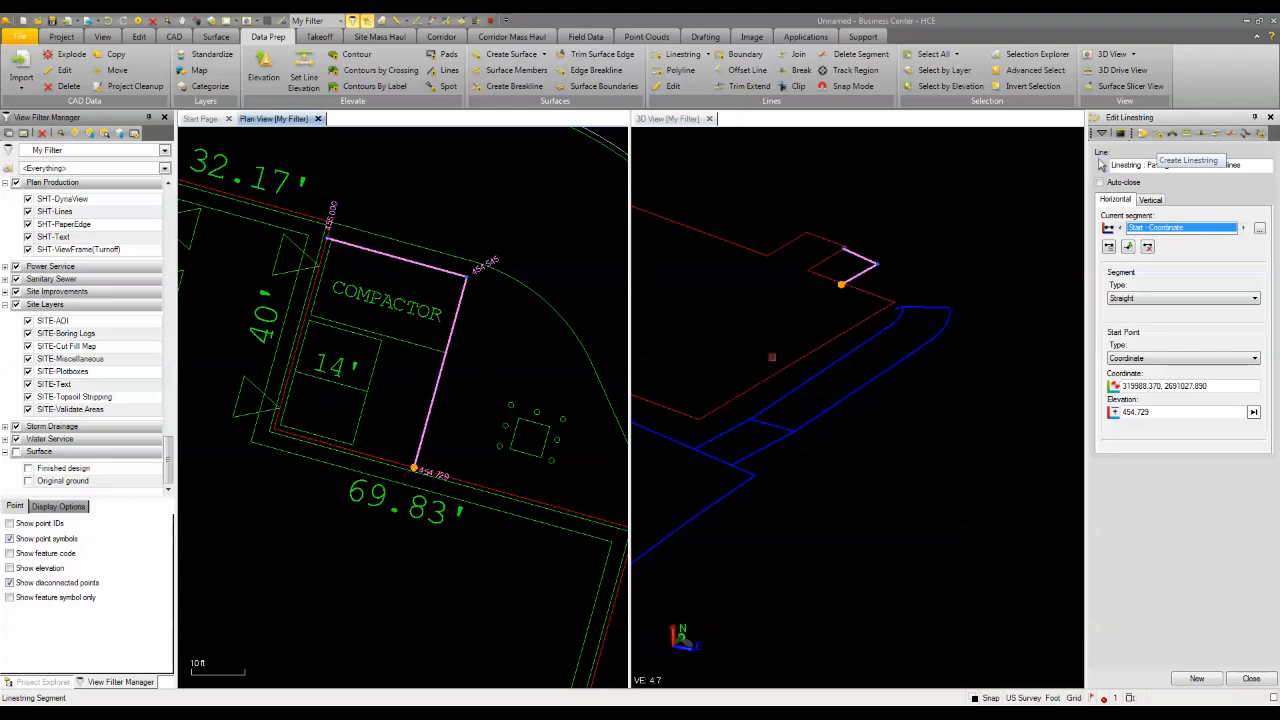
Select the building outline linestring for editing and open its vertical settings.
left_click_drag(881, 286, 755, 278)
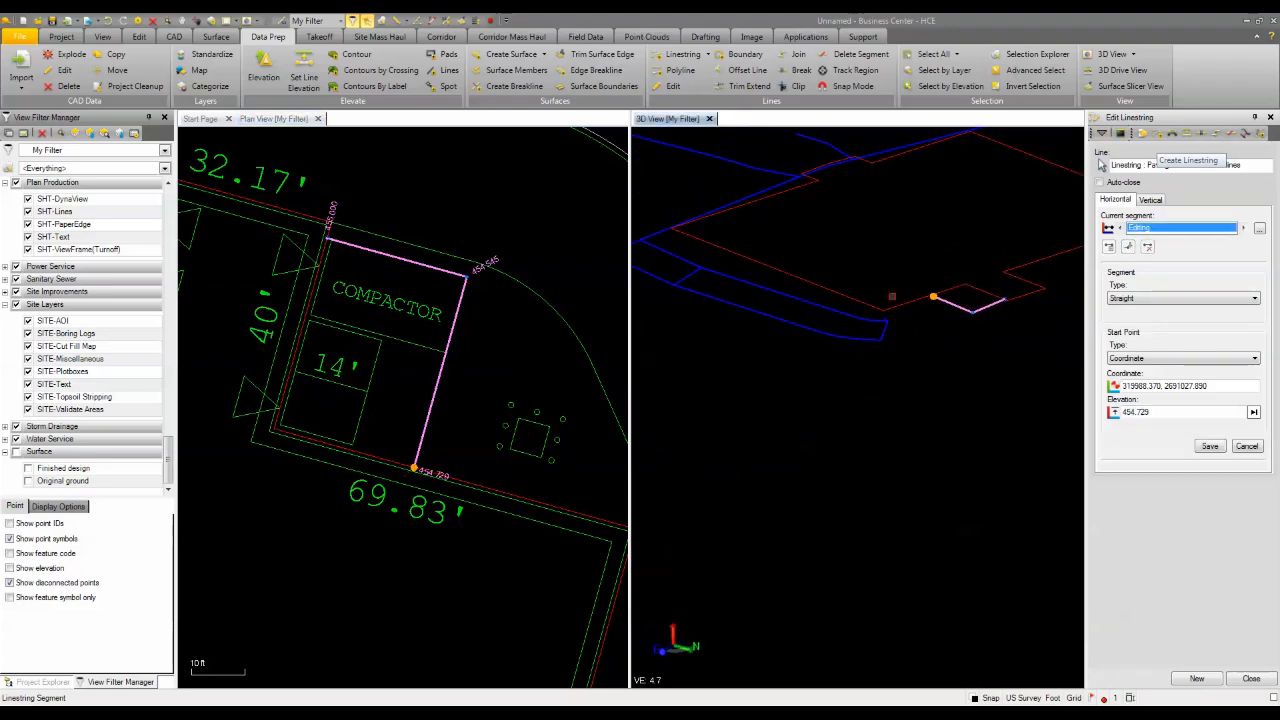
scroll(932, 297, "up", 3)
scroll(932, 297, "down", 2)
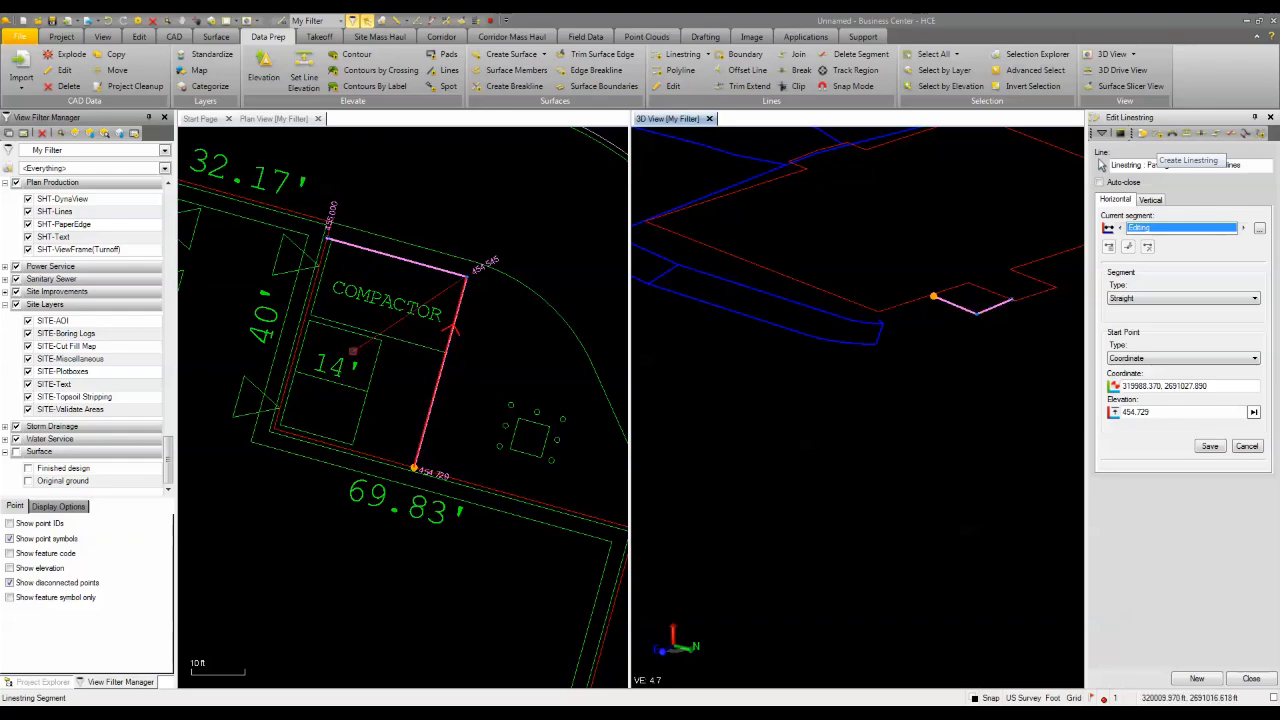
left_click(1258, 164)
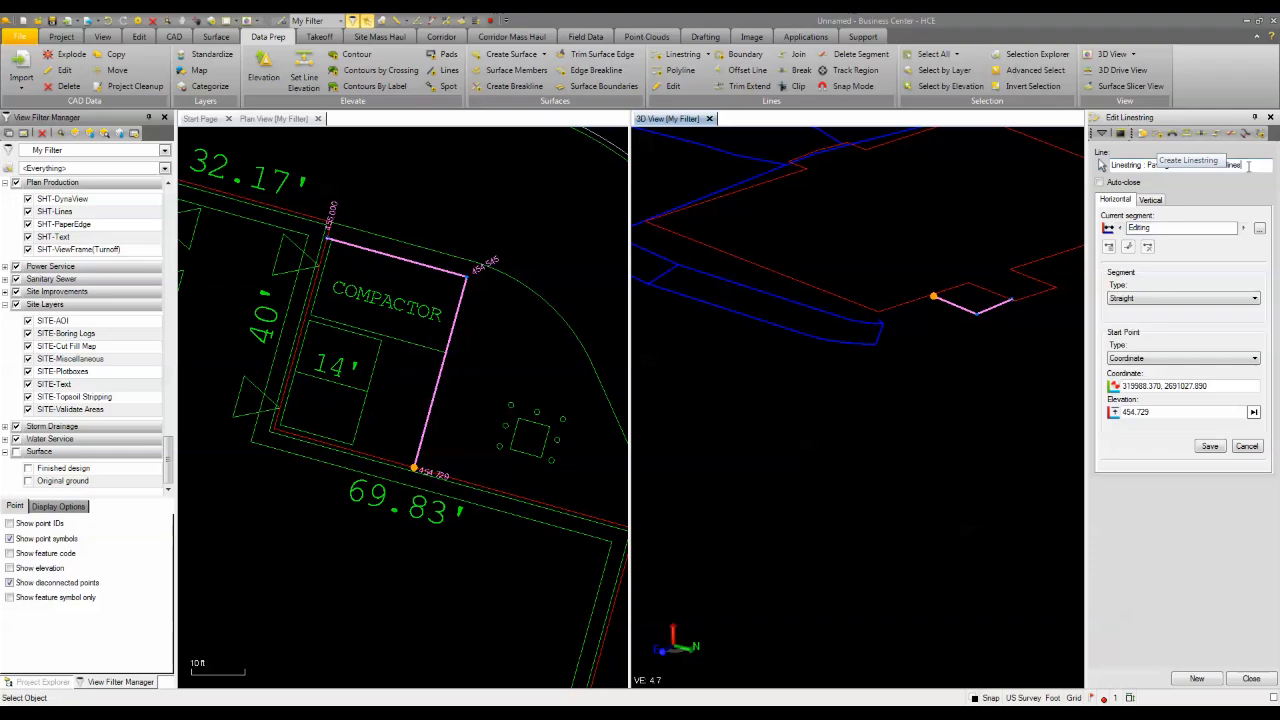
left_click(377, 457)
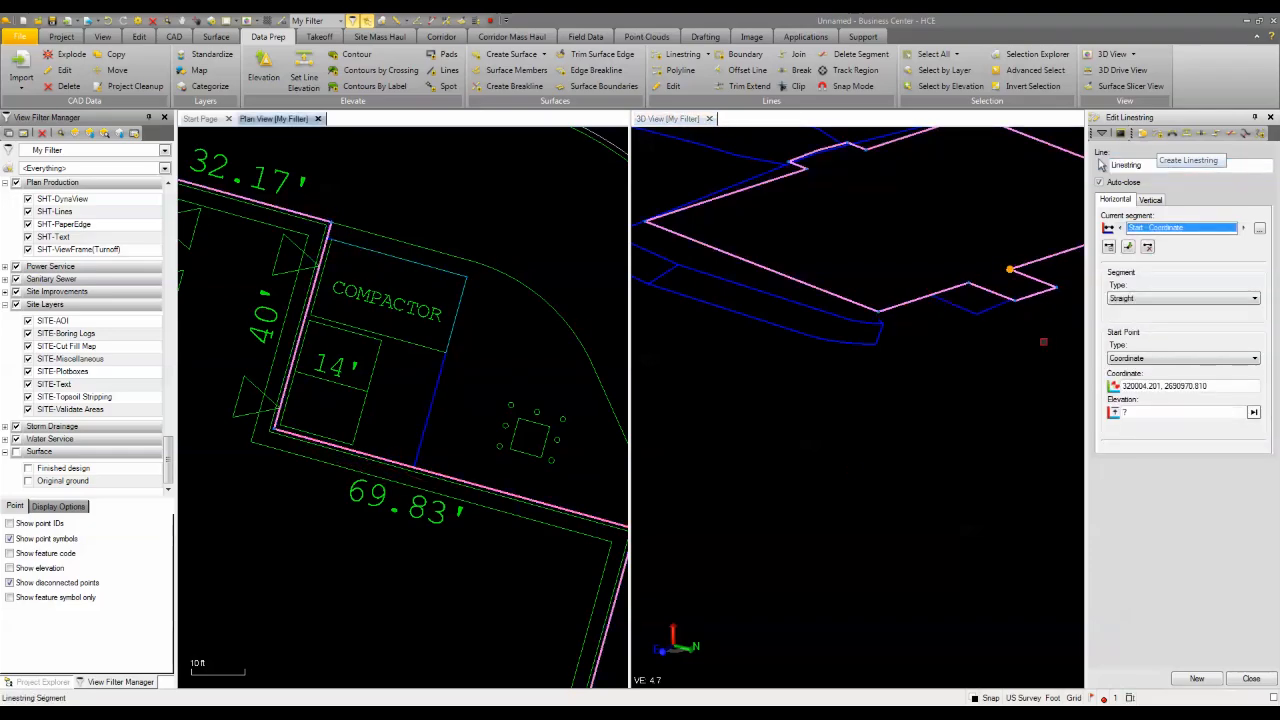
left_click(1160, 202)
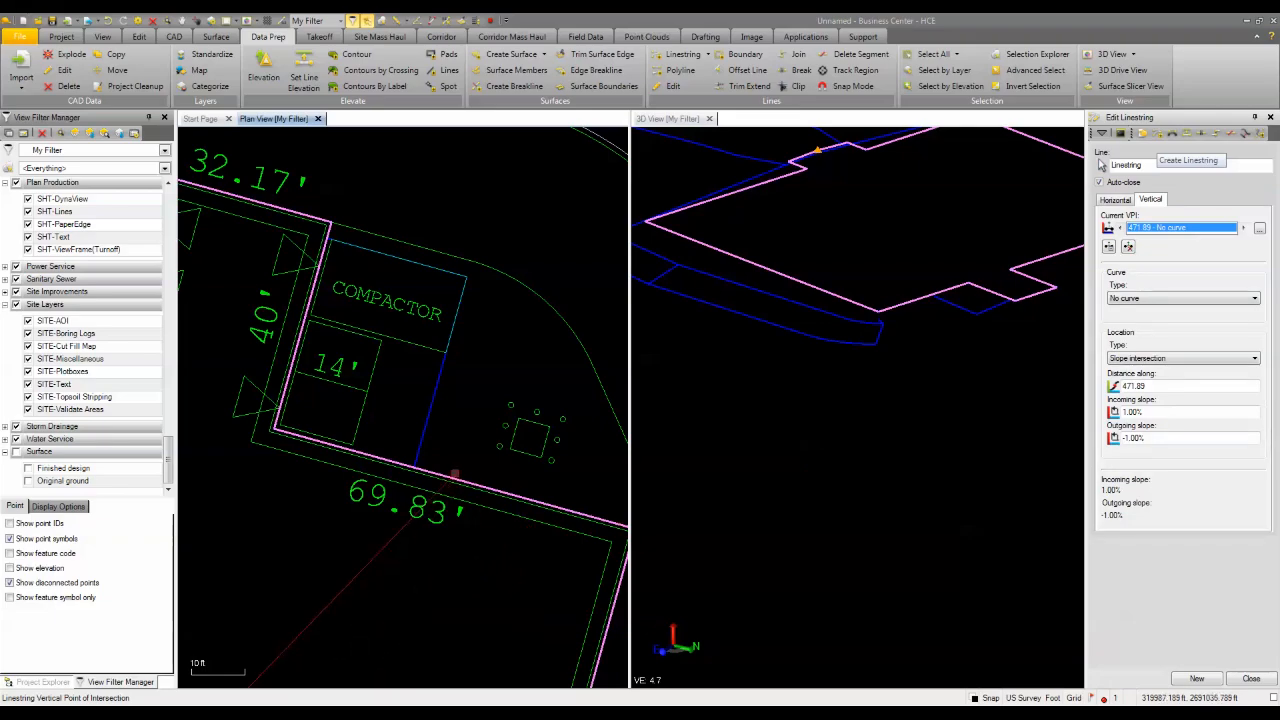
Start a new VPI on the building outline where the compactor breakline meets it, using the Elevation location type.
left_click(1109, 247)
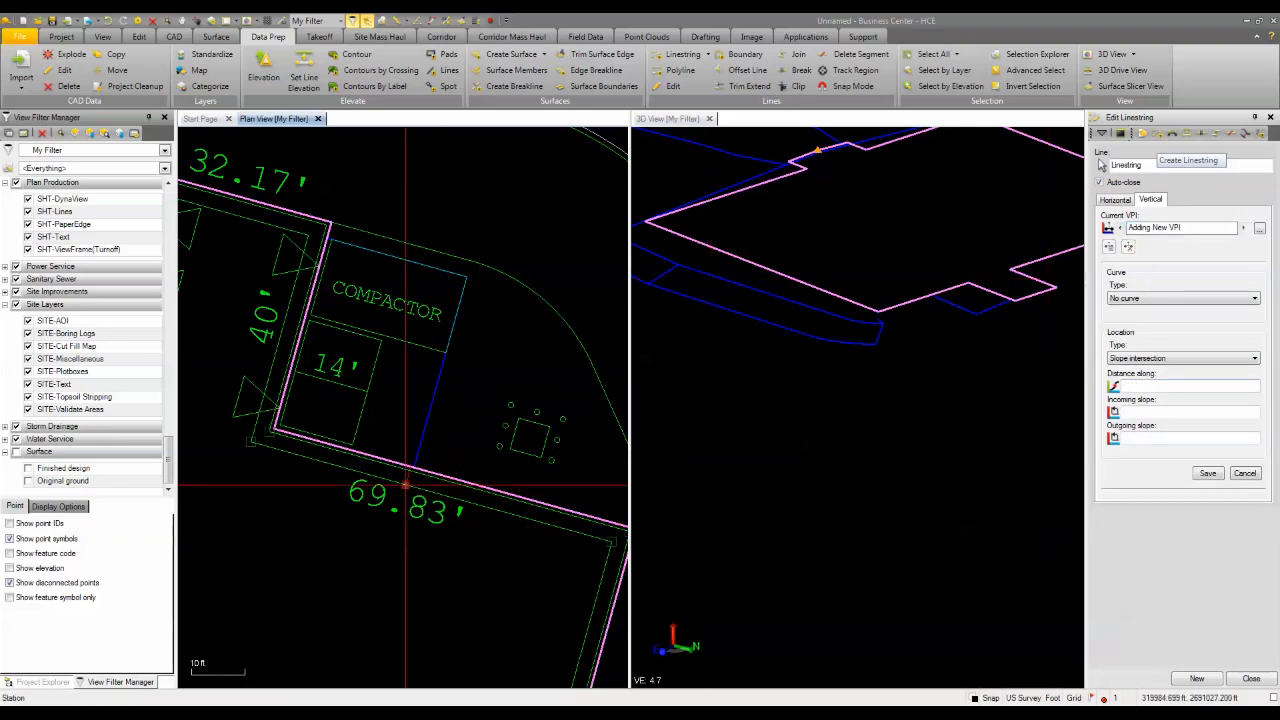
scroll(410, 466, "up", 4)
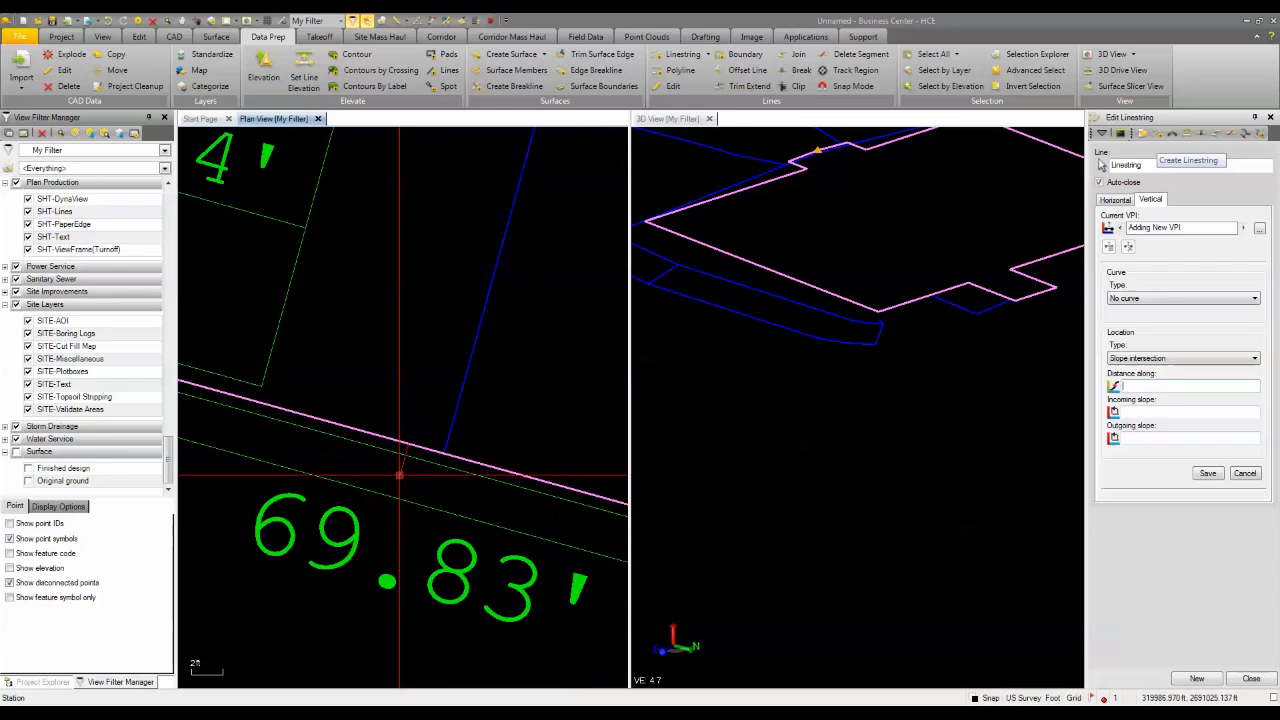
left_click(447, 452)
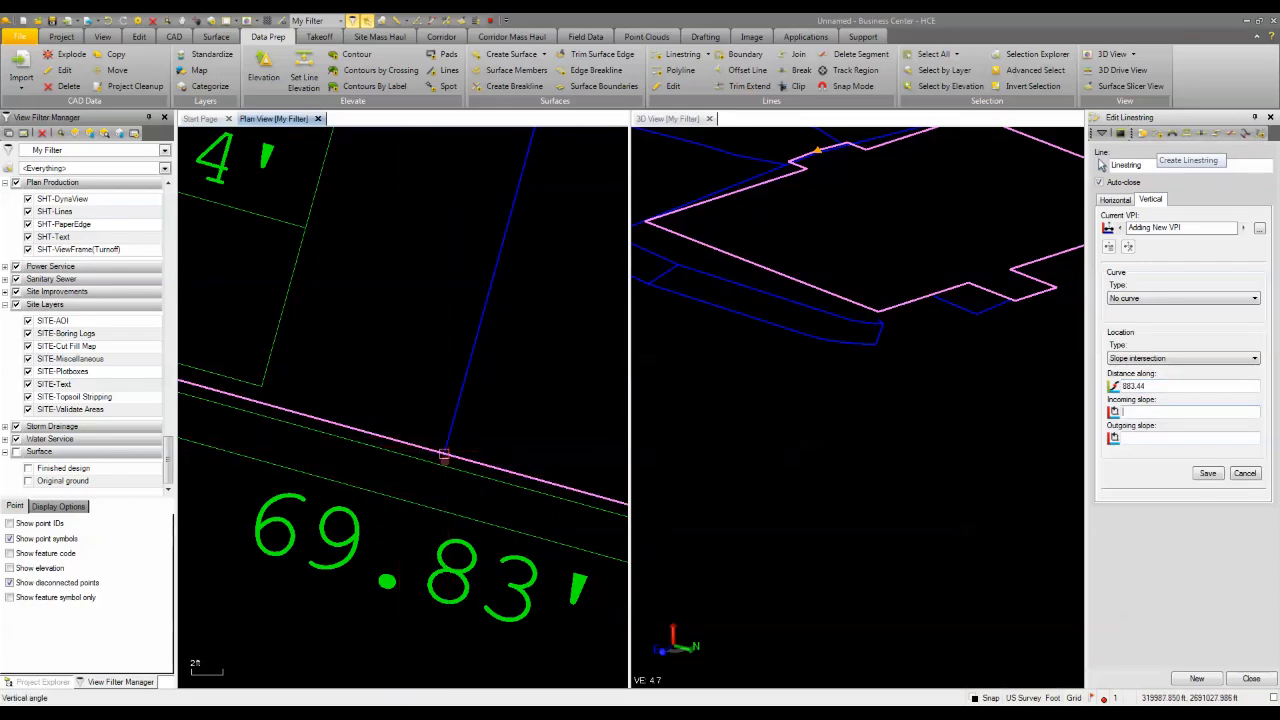
left_click(1180, 358)
left_click(1177, 372)
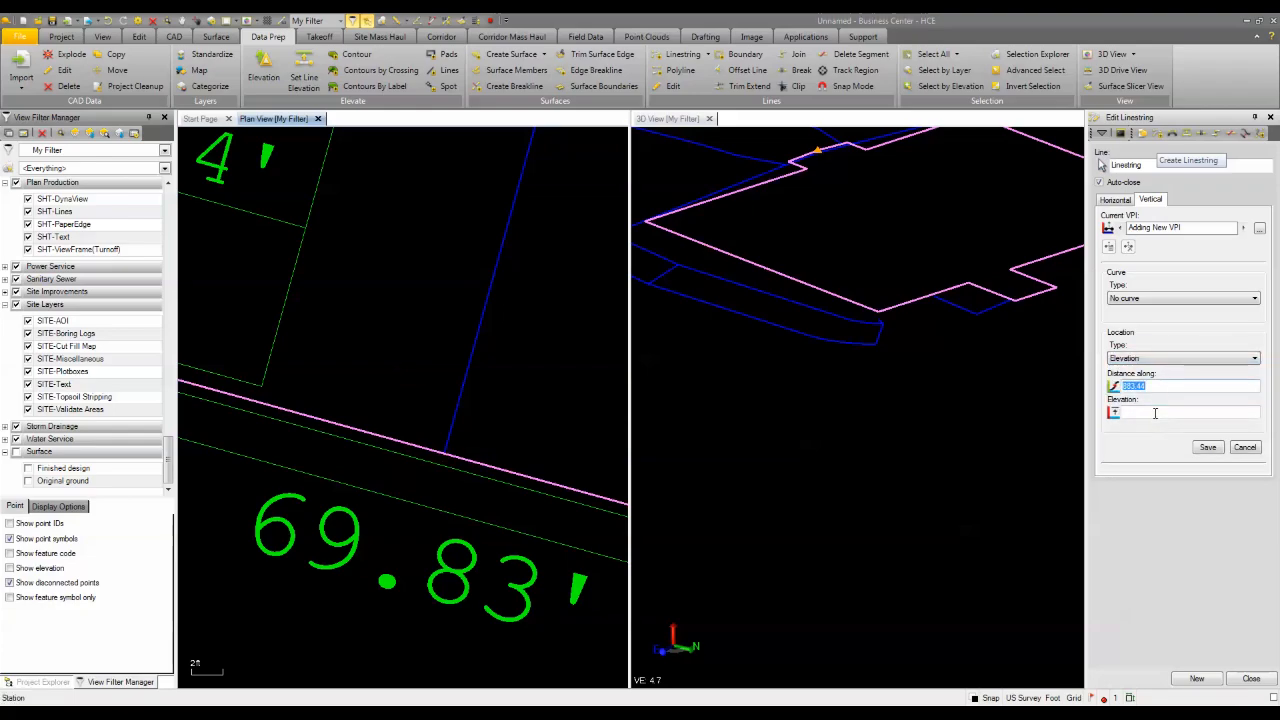
Take the VPI's elevation from the start of the compactor breakline using Along Line Snap, and save it.
left_click(1155, 413)
right_click(417, 358)
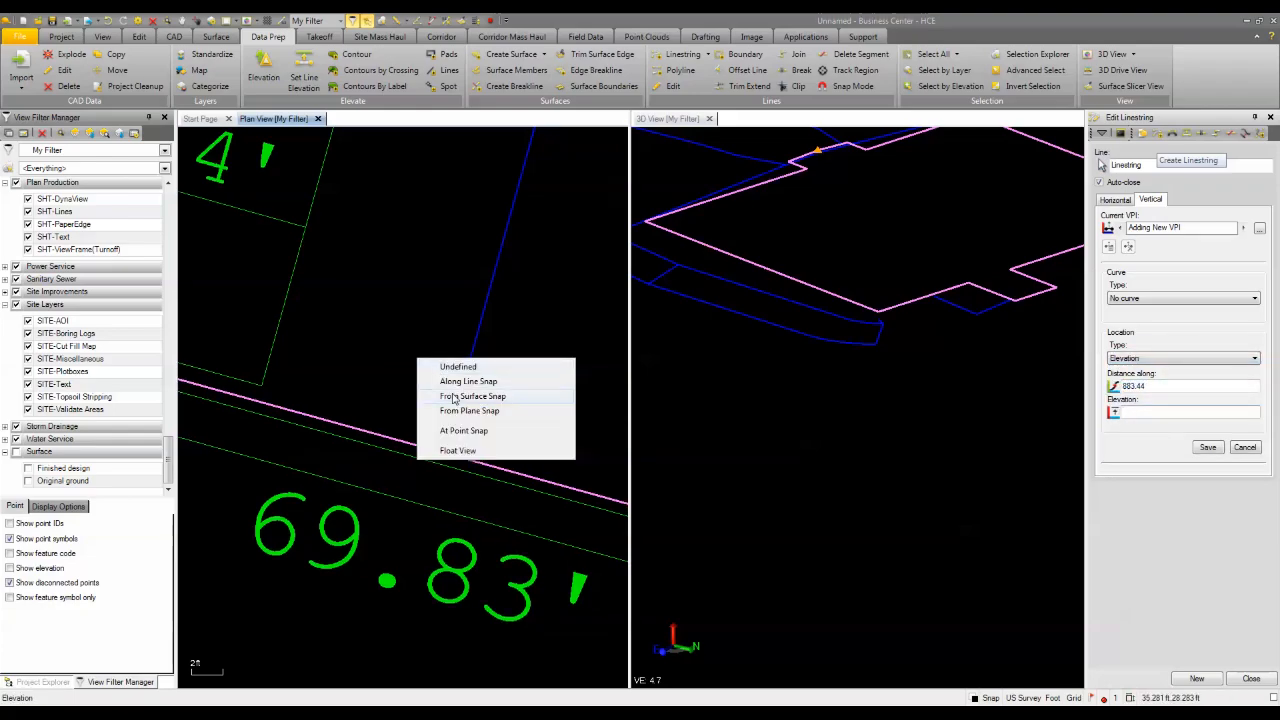
left_click(458, 381)
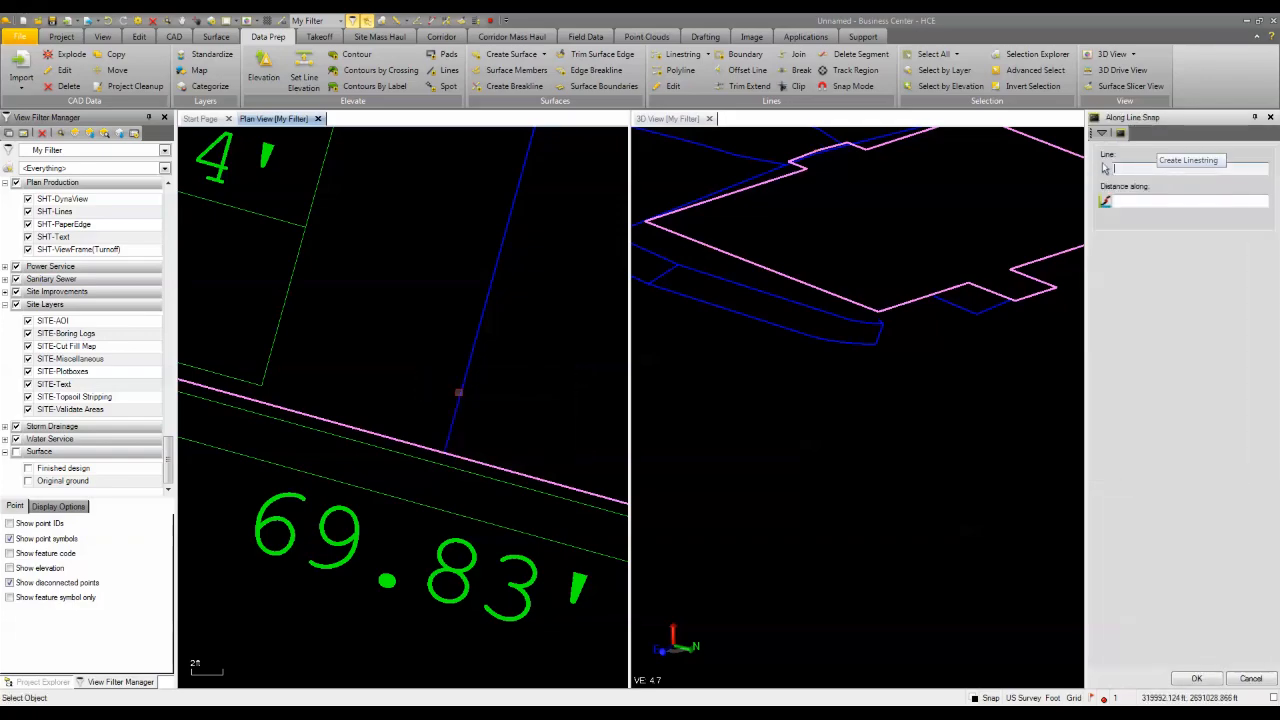
left_click(444, 449)
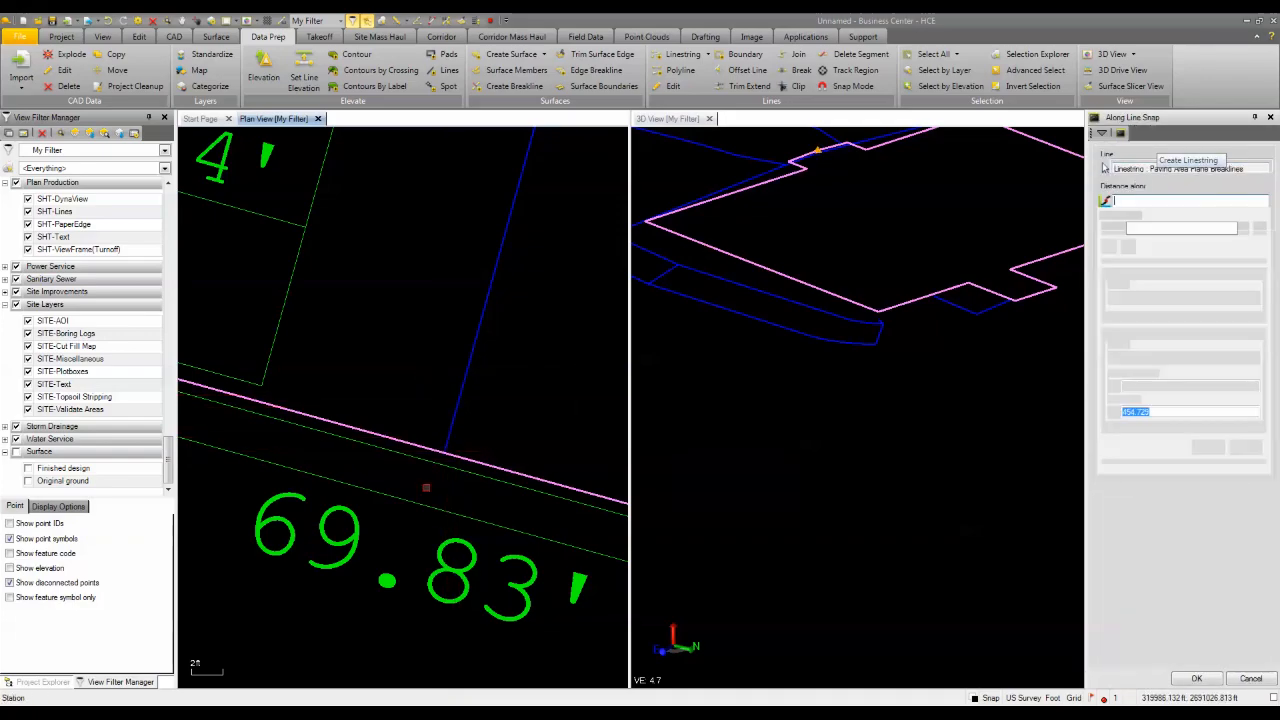
left_click(1208, 447)
Add a VPI at the building corner southwest of the compactor with elevation 455 and save it.
scroll(932, 320, "up", 5)
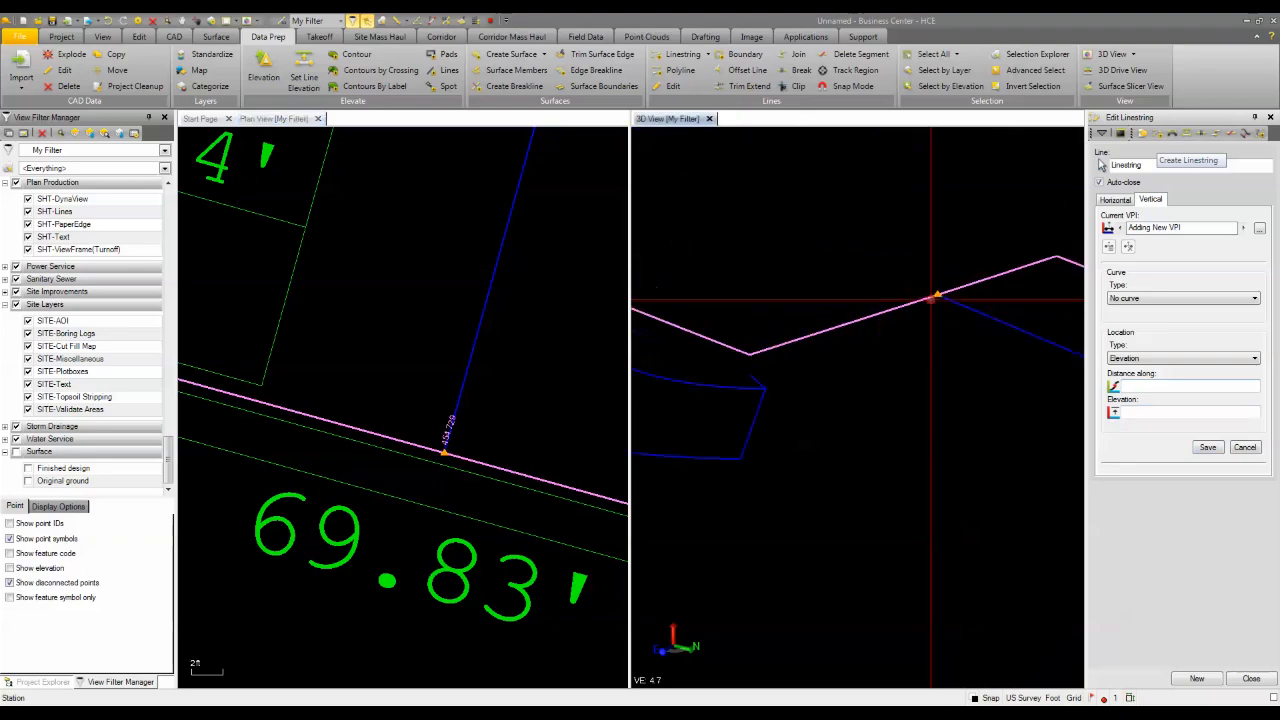
scroll(932, 320, "down", 4)
scroll(472, 367, "down", 5)
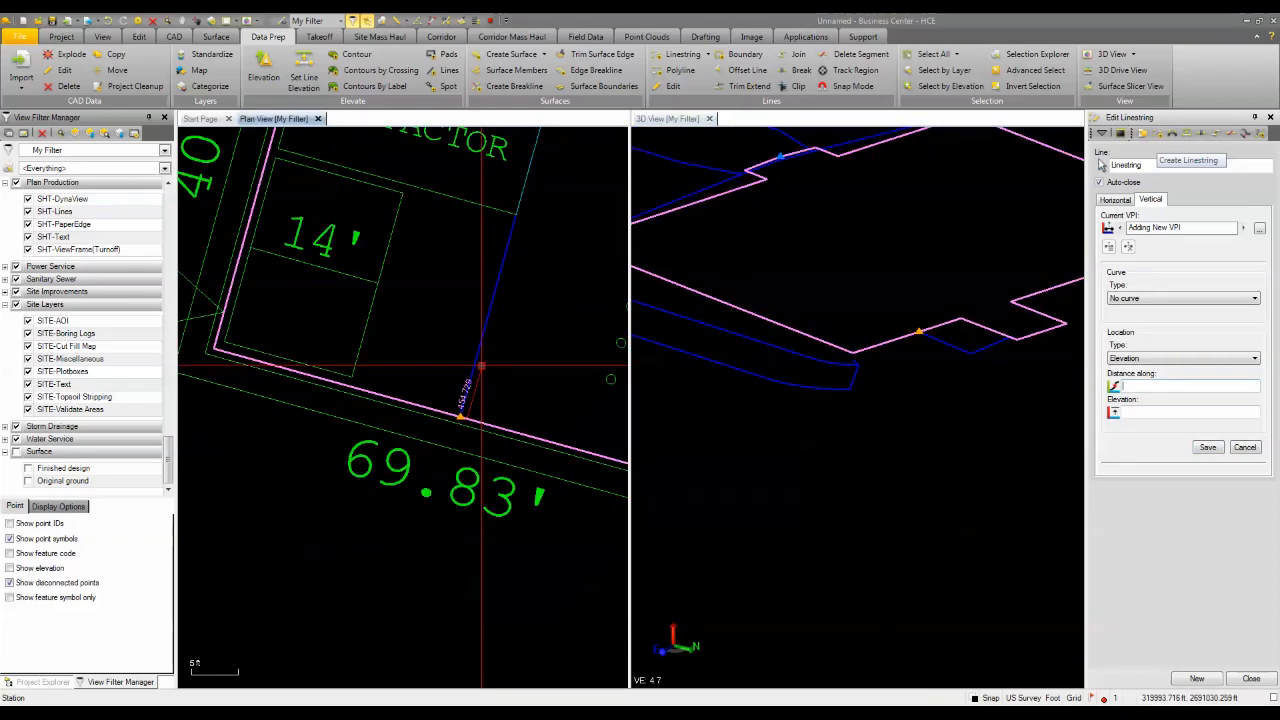
scroll(387, 244, "up", 4)
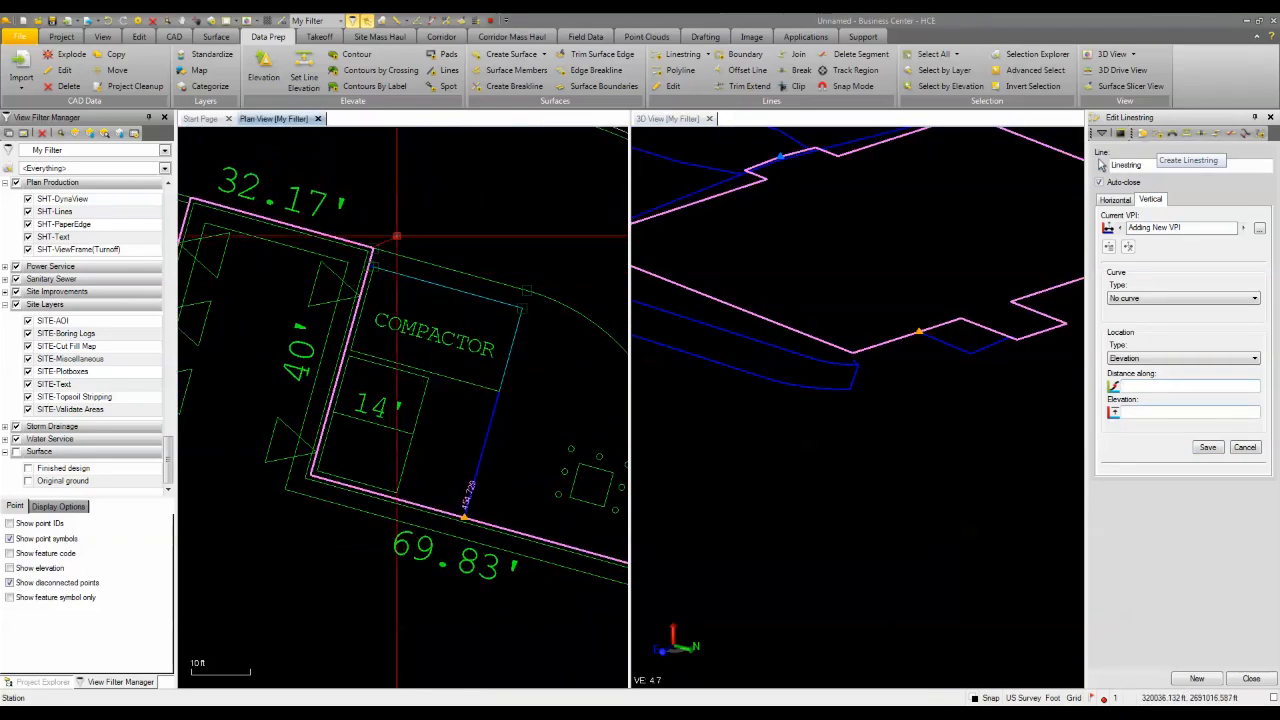
scroll(387, 244, "up", 3)
scroll(343, 375, "down", 3)
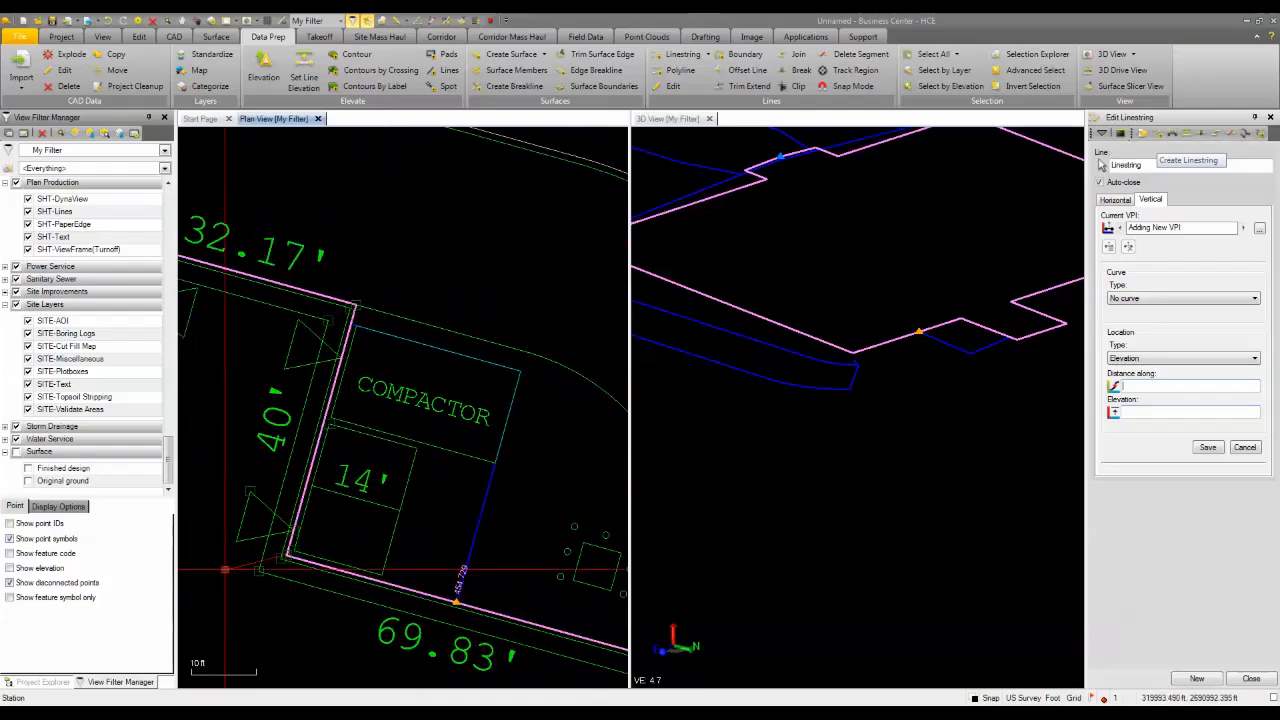
left_click(242, 598)
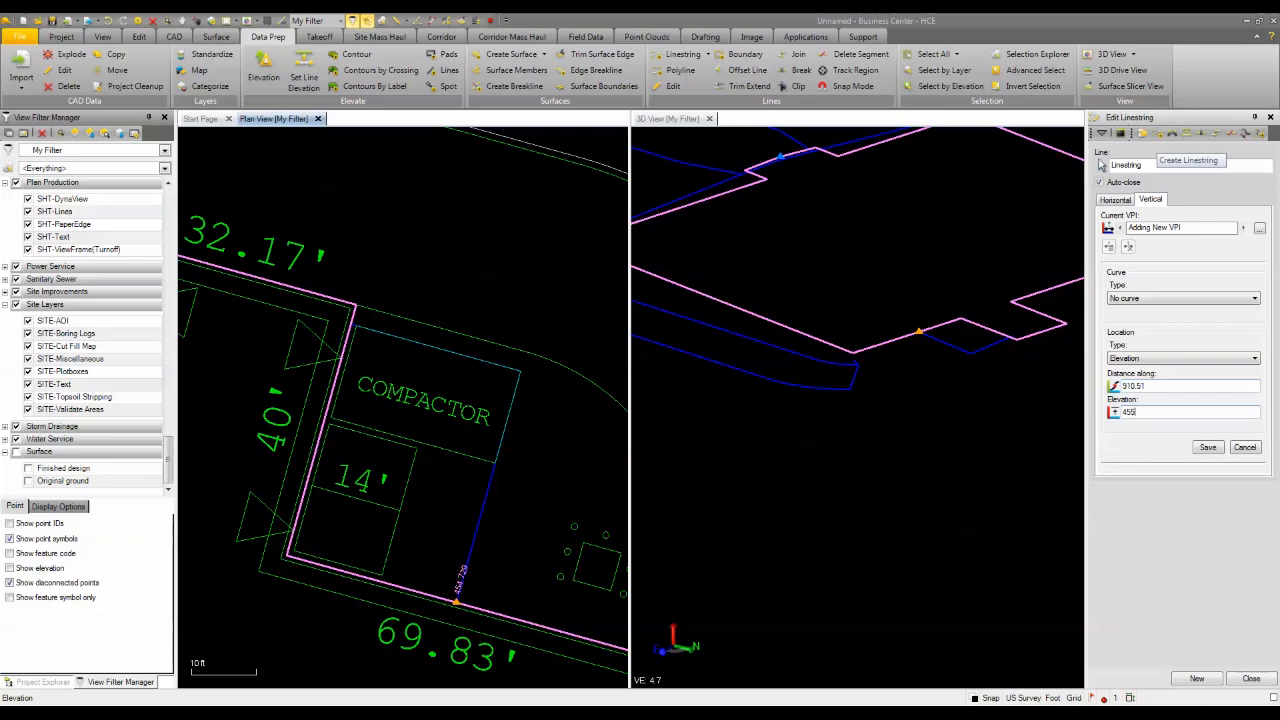
left_click(1212, 450)
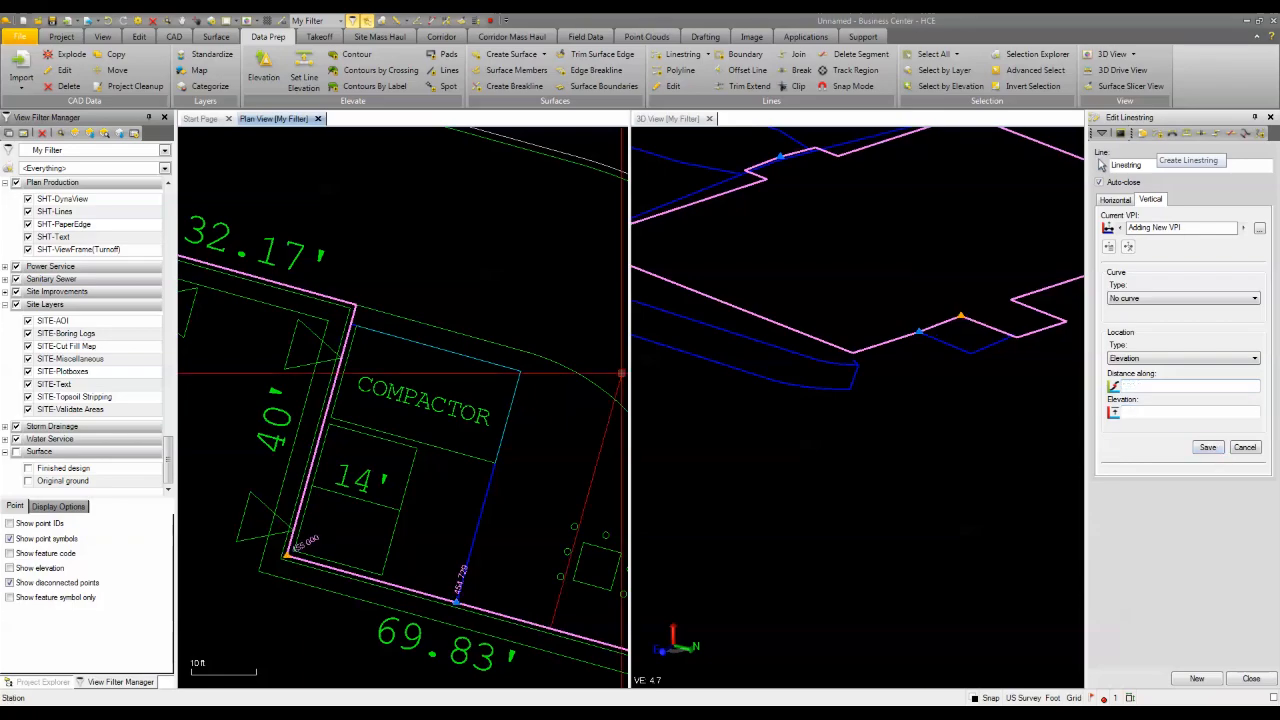
left_click(422, 271)
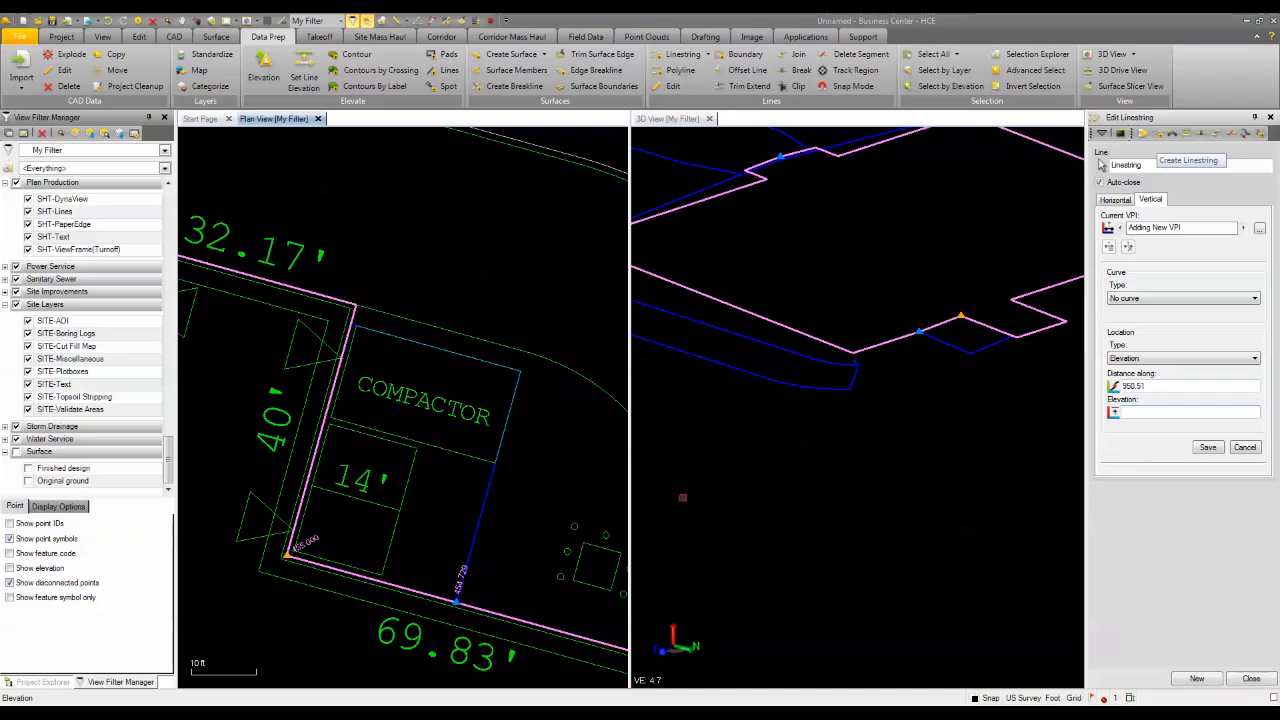
middle_click_drag(530, 546, 339, 373)
left_click(1242, 448)
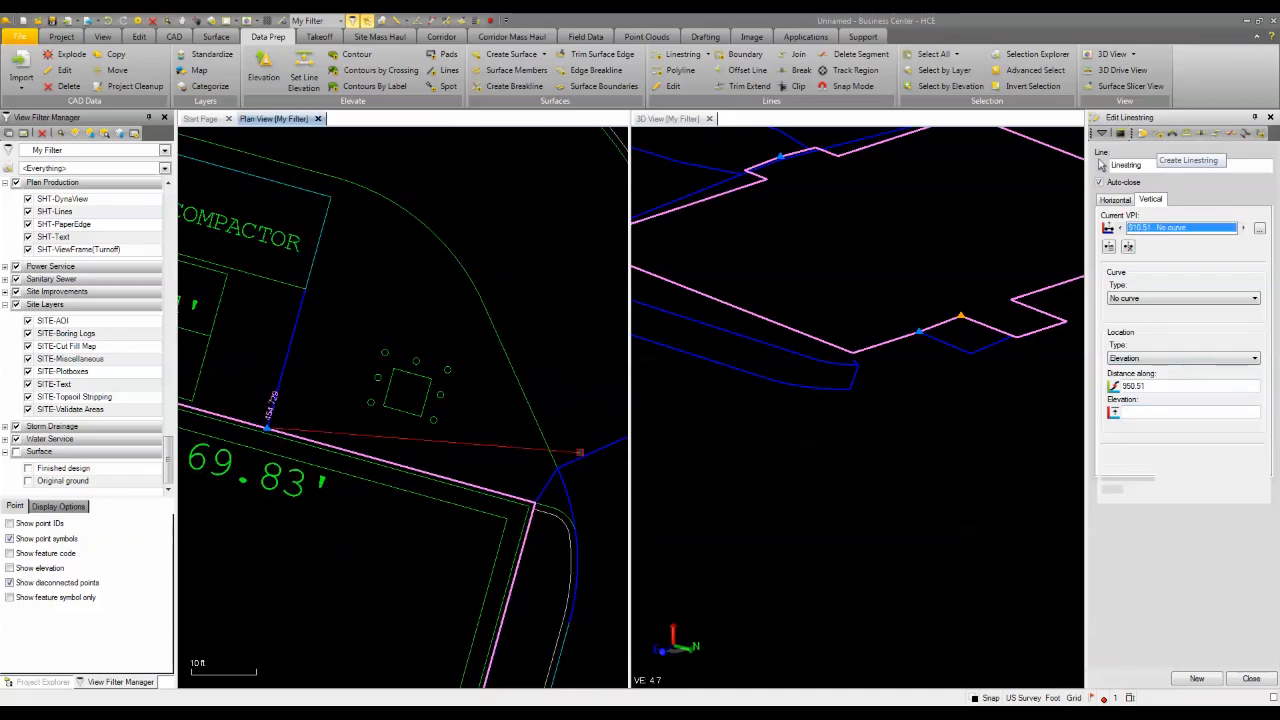
Add a VPI at the building corner southeast of the compactor, taking its elevation from the adjoining paving breakline with Along Line Snap, and save it.
left_click(1108, 248)
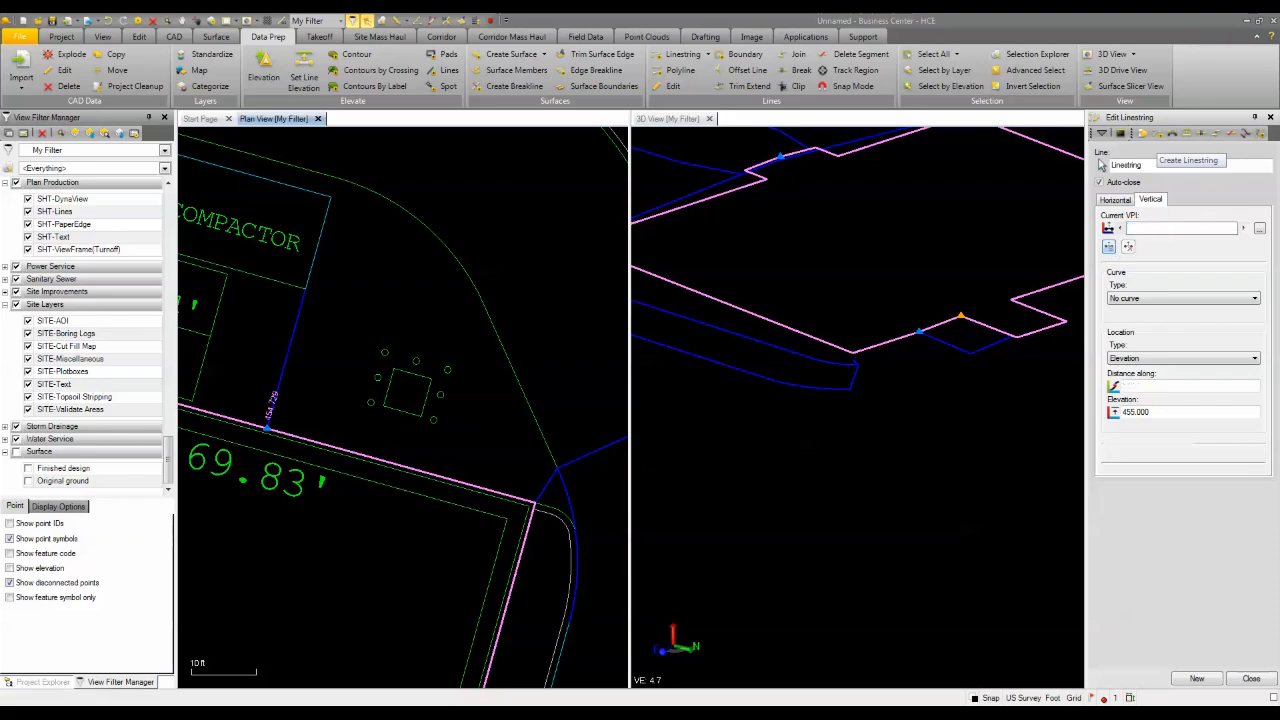
left_click(585, 484)
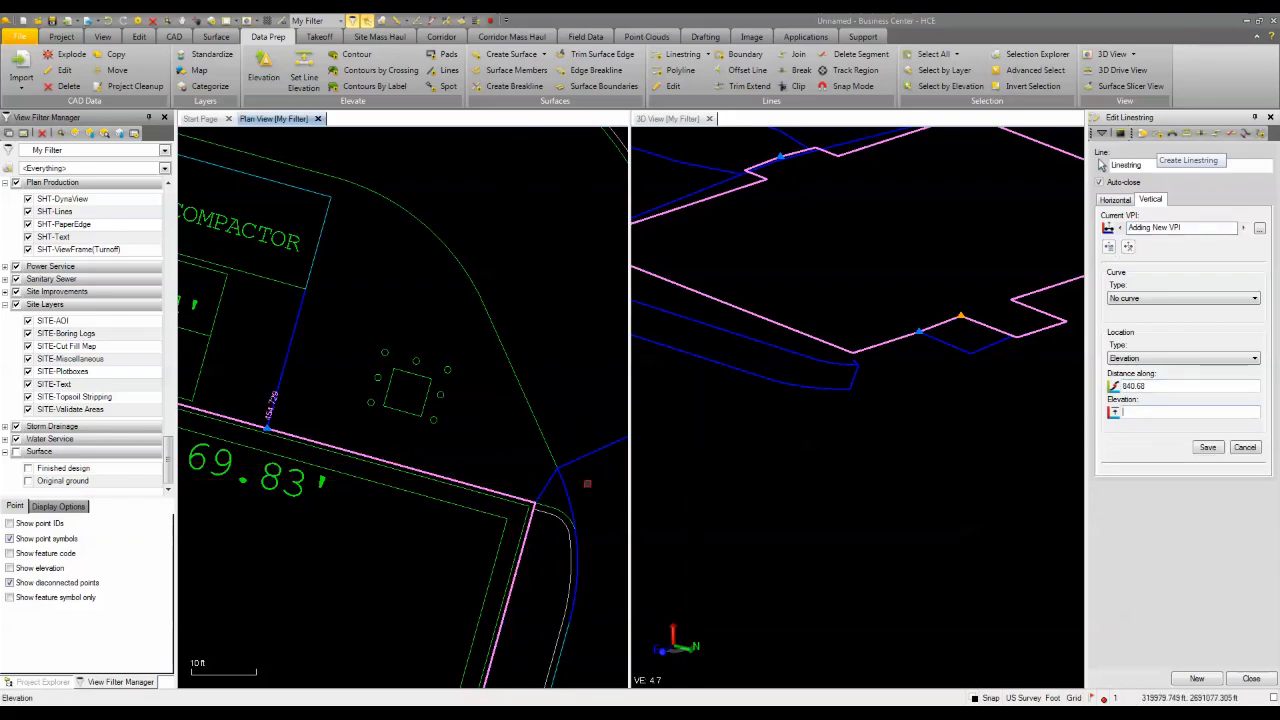
scroll(851, 358, "up", 3)
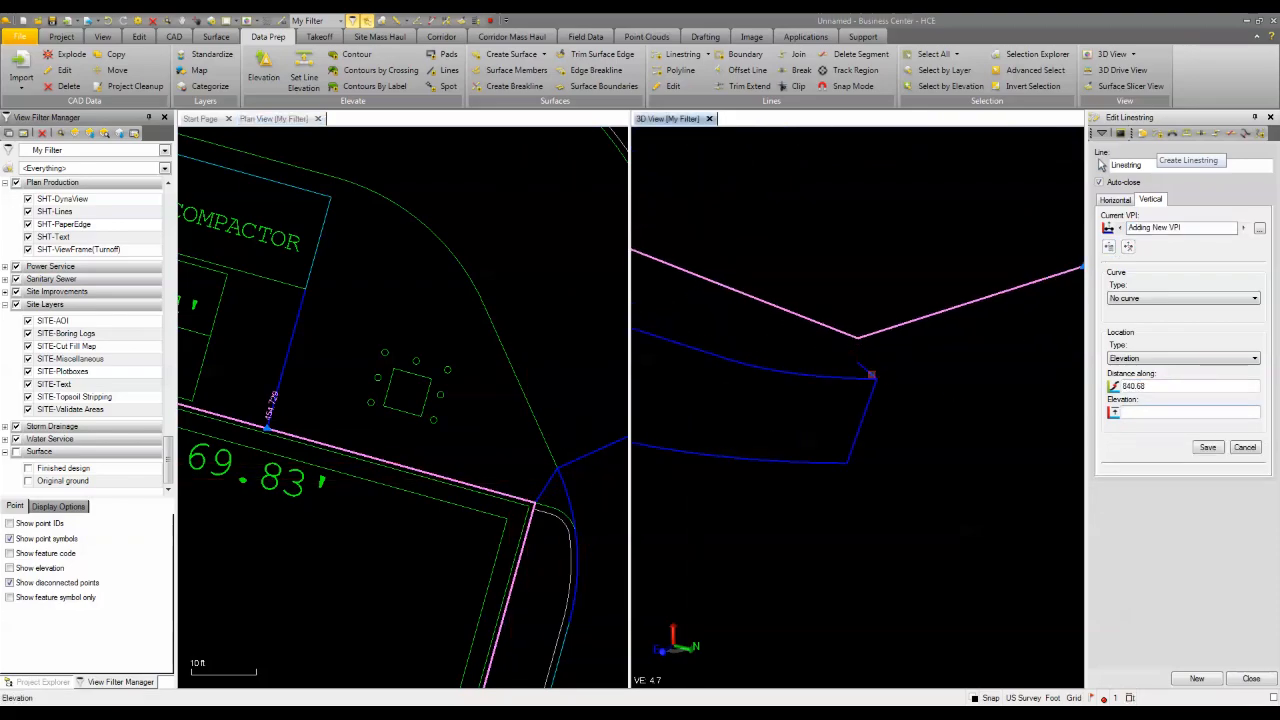
right_click(815, 362)
left_click(852, 373)
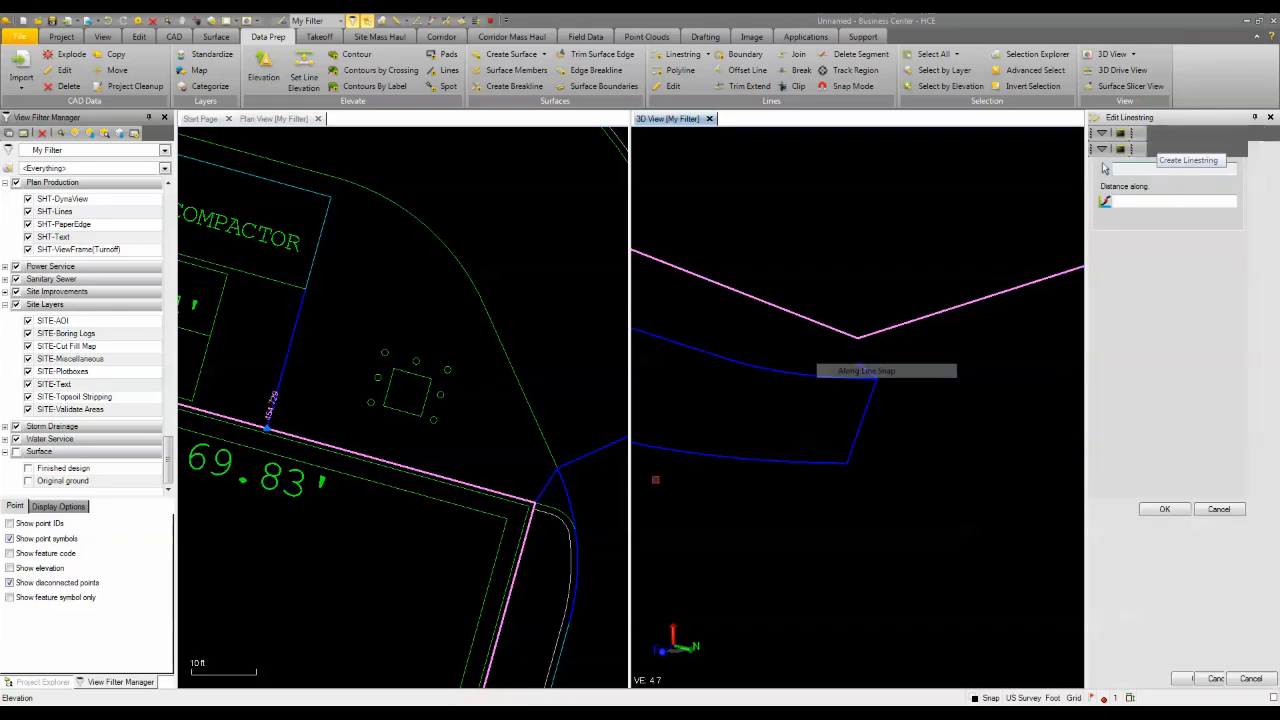
left_click(544, 488)
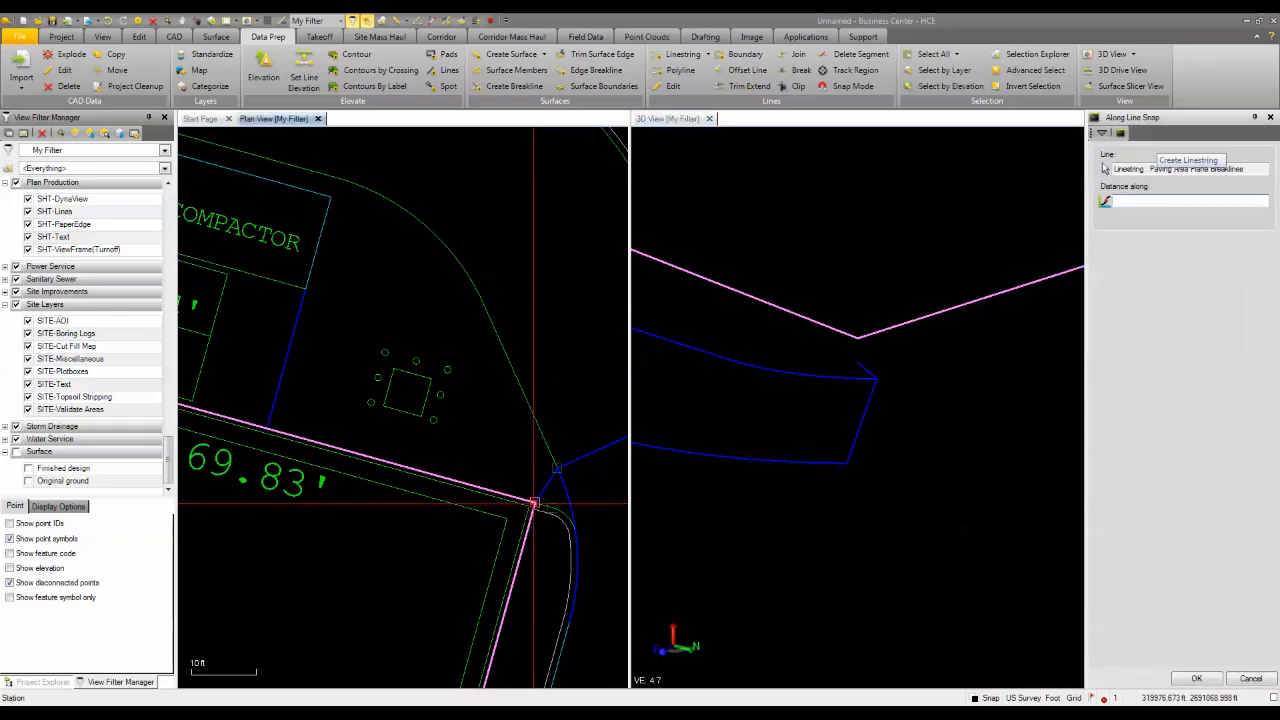
left_click(535, 503)
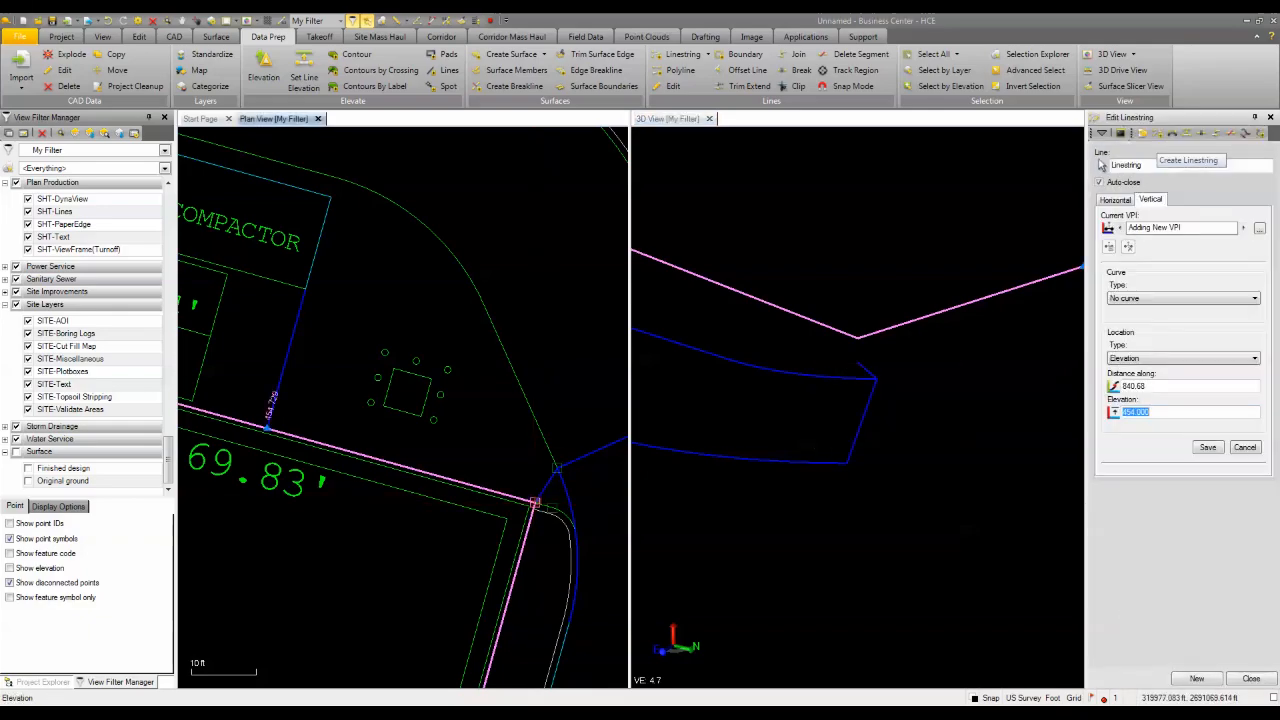
left_click(1208, 447)
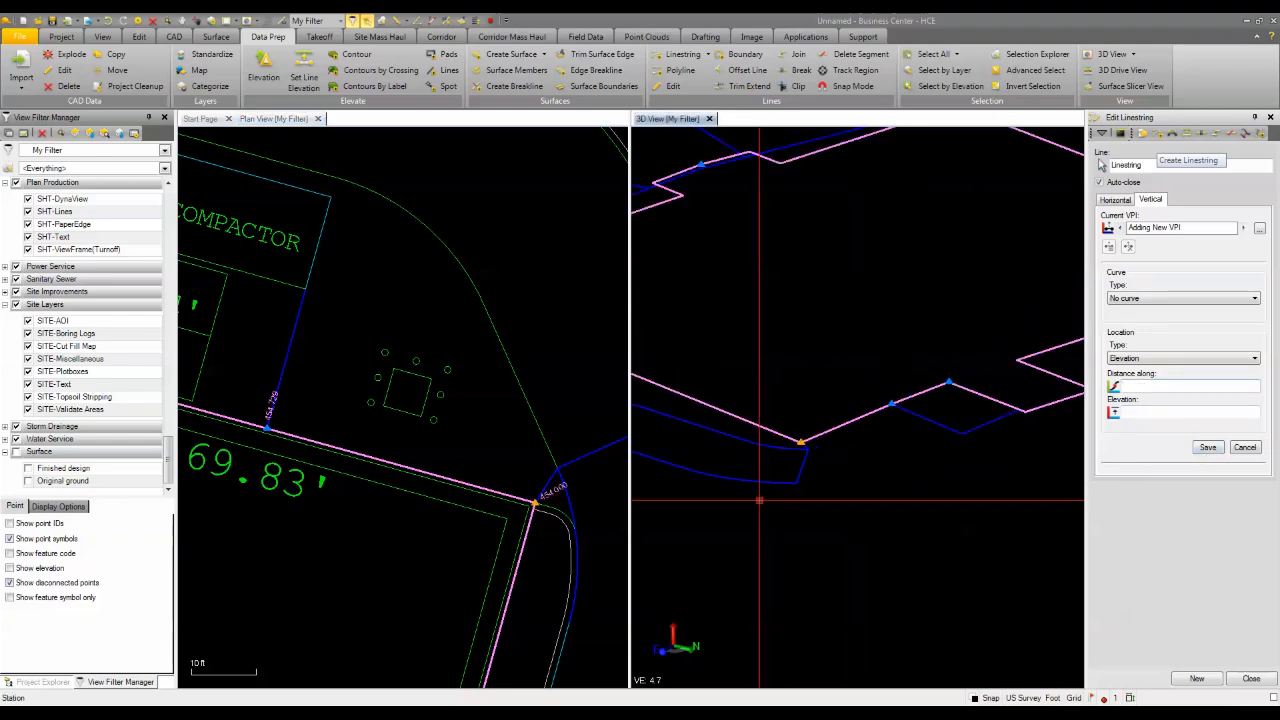
Add a VPI with elevation 455 at the doorway on the building's east wall and save it.
scroll(438, 508, "down", 1)
scroll(438, 508, "down", 1)
middle_click_drag(428, 507, 403, 281)
scroll(422, 445, "up", 2)
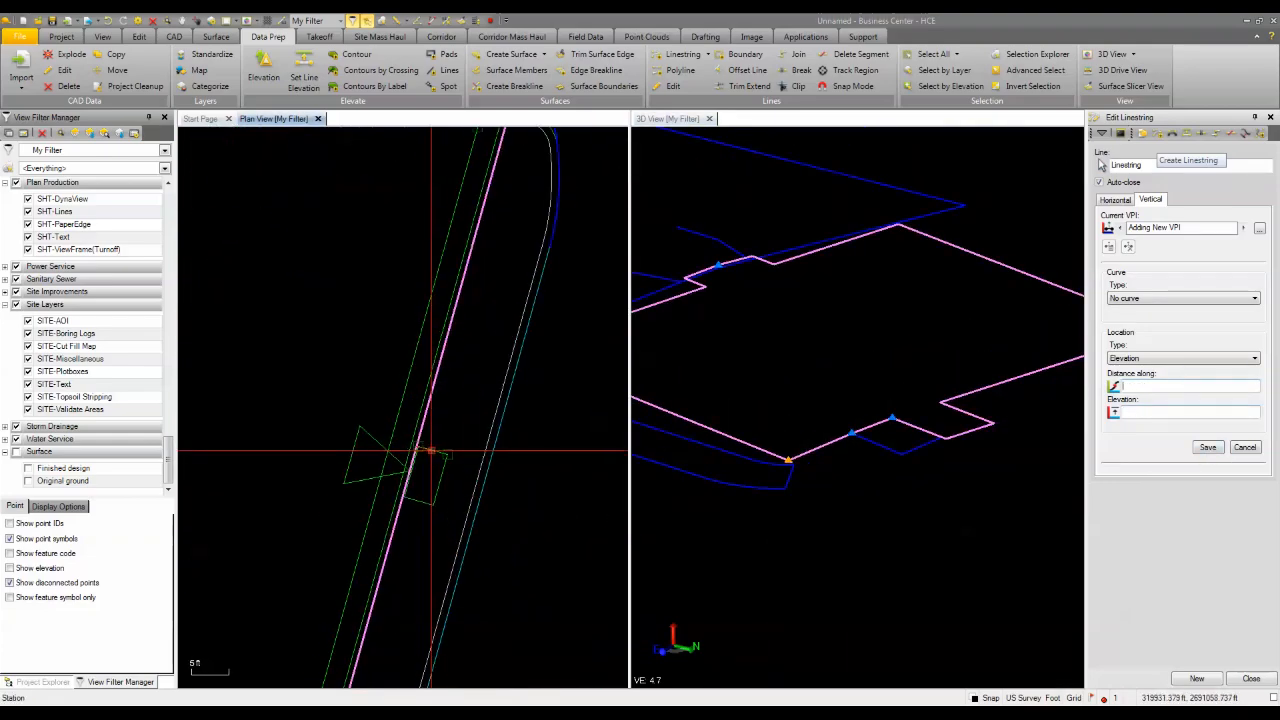
left_click(405, 473)
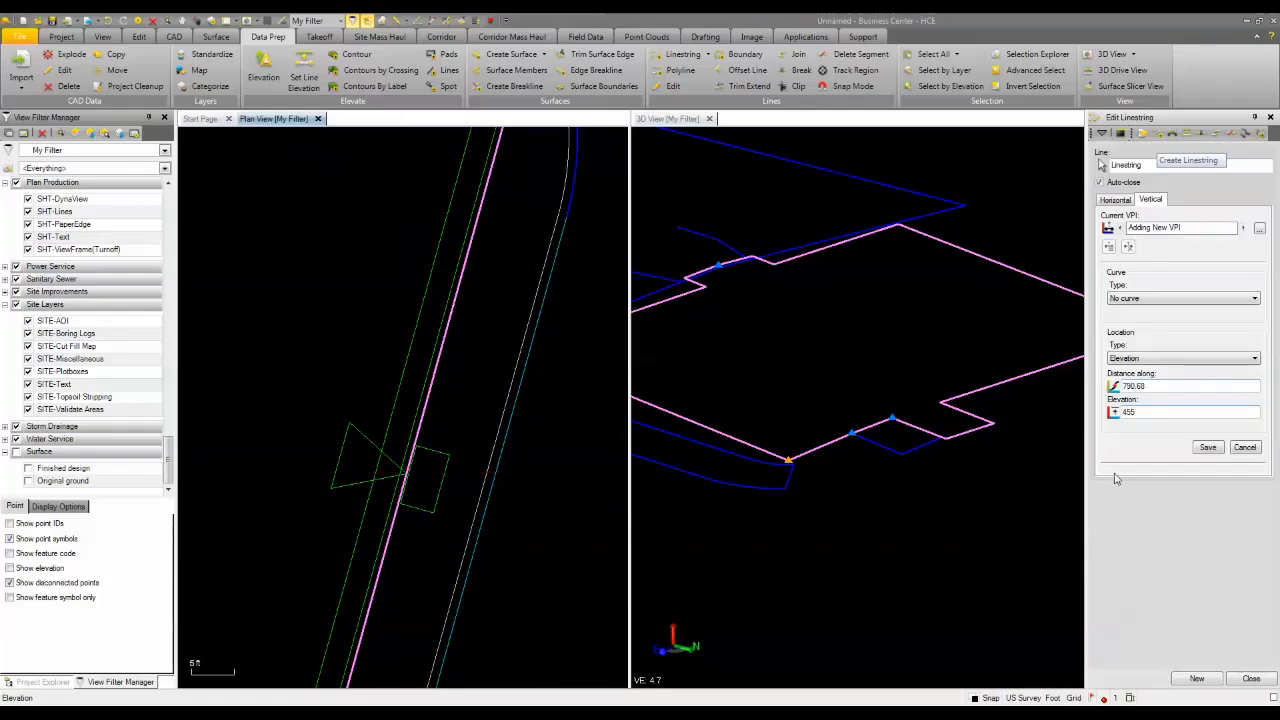
left_click(1209, 450)
scroll(769, 432, "down", 2)
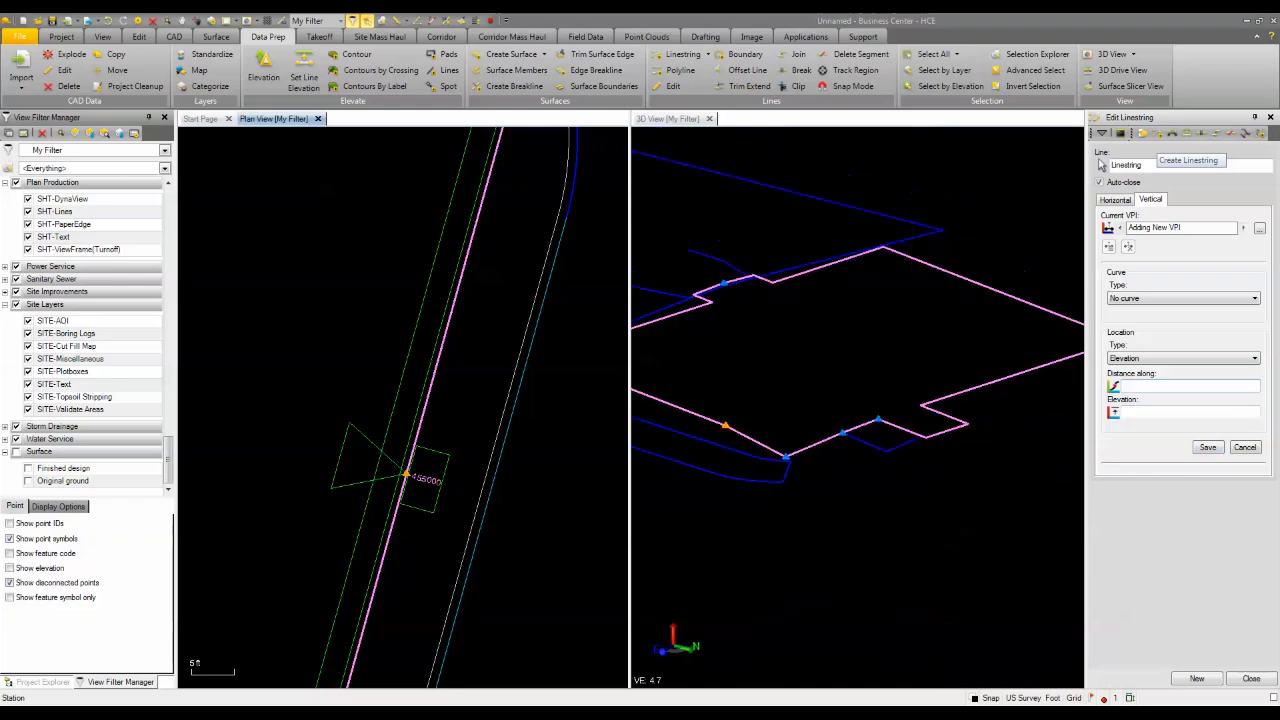
middle_click_drag(769, 432, 766, 470)
scroll(735, 458, "down", 1)
scroll(766, 470, "down", 2)
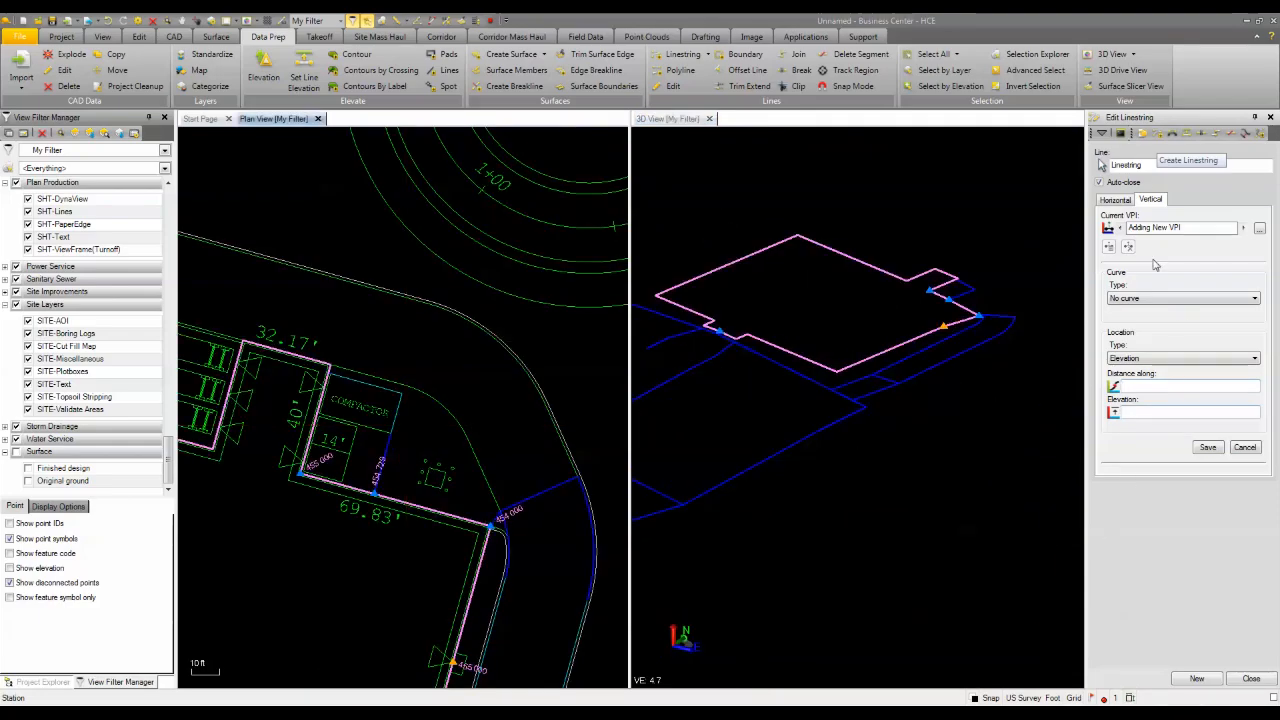
left_click(1159, 140)
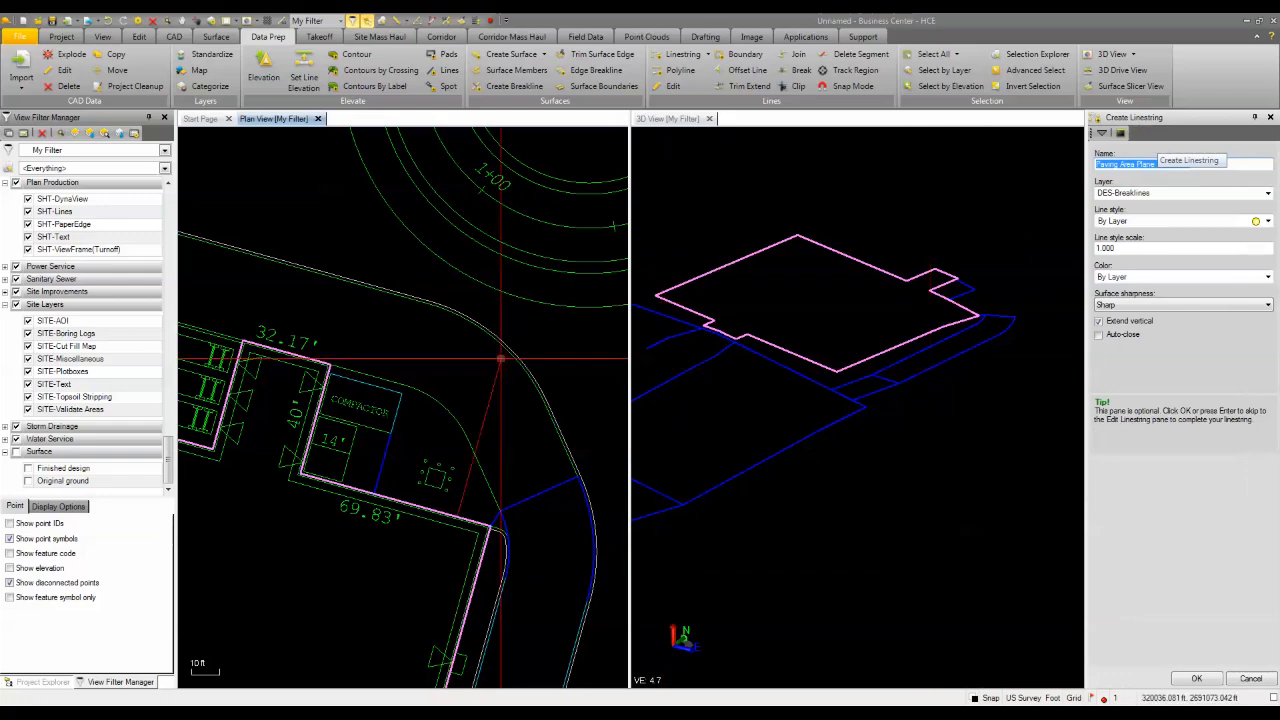
scroll(350, 356, "up", 3)
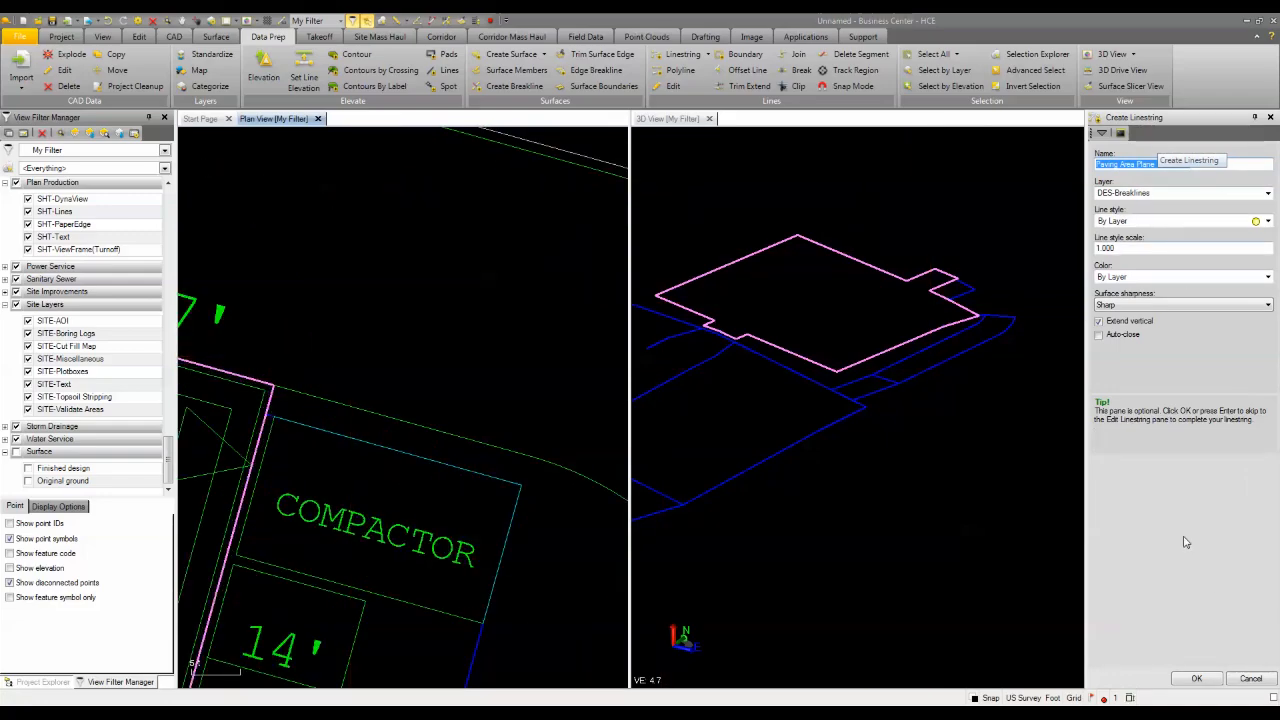
left_click(1197, 678)
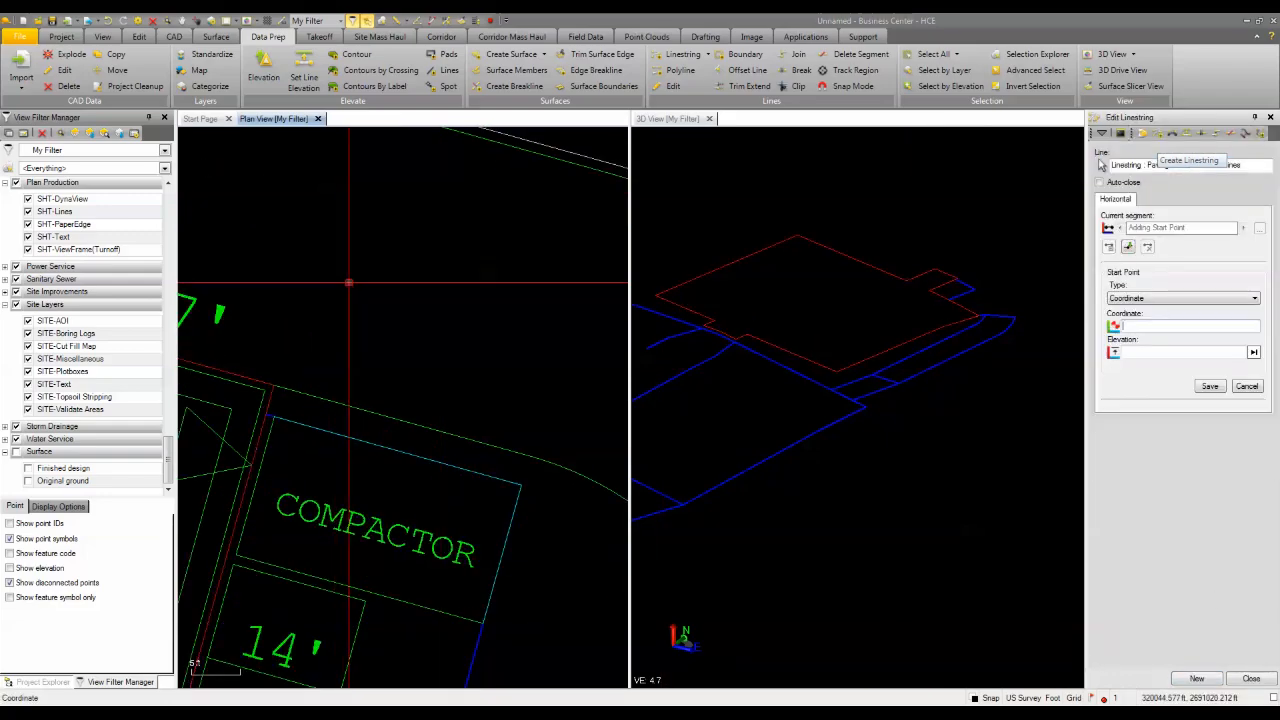
middle_click_drag(319, 351, 385, 302)
scroll(361, 317, "up", 2)
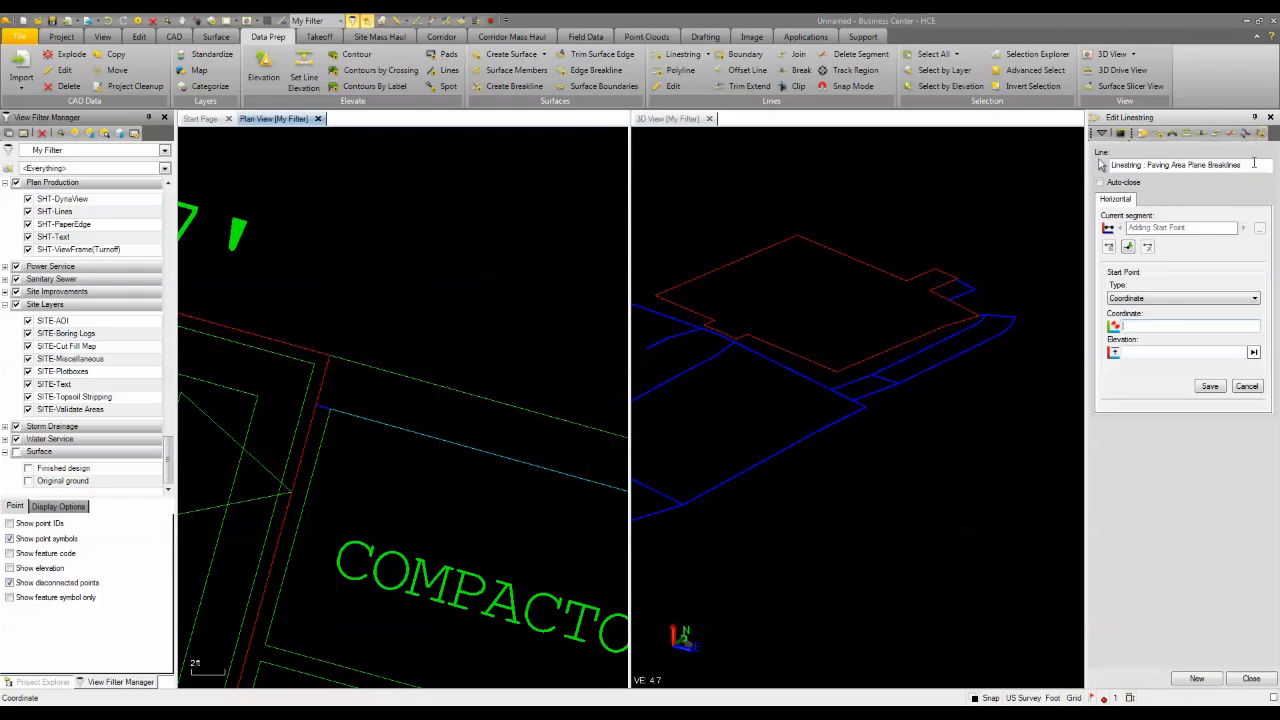
Reselect the building outline and set the elevation at the west end of the 32.17' wall segment to 455, saving the change.
left_click_drag(1254, 165, 1106, 166)
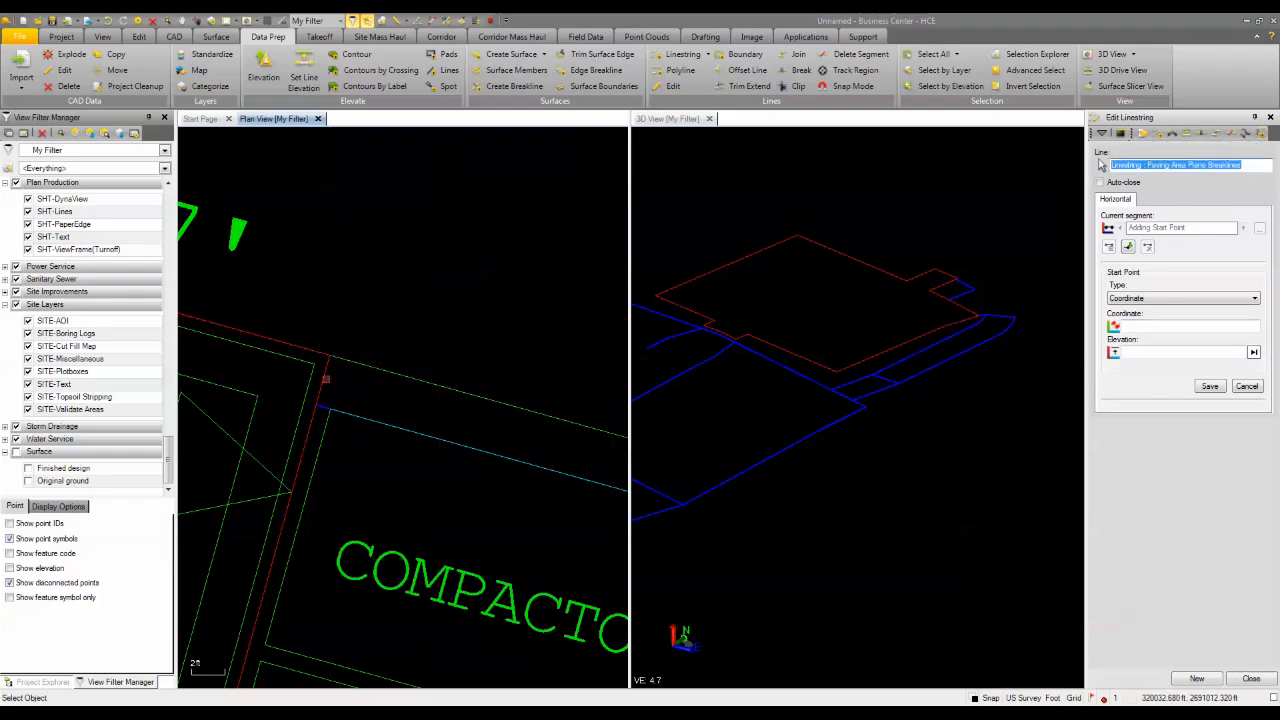
left_click(323, 379)
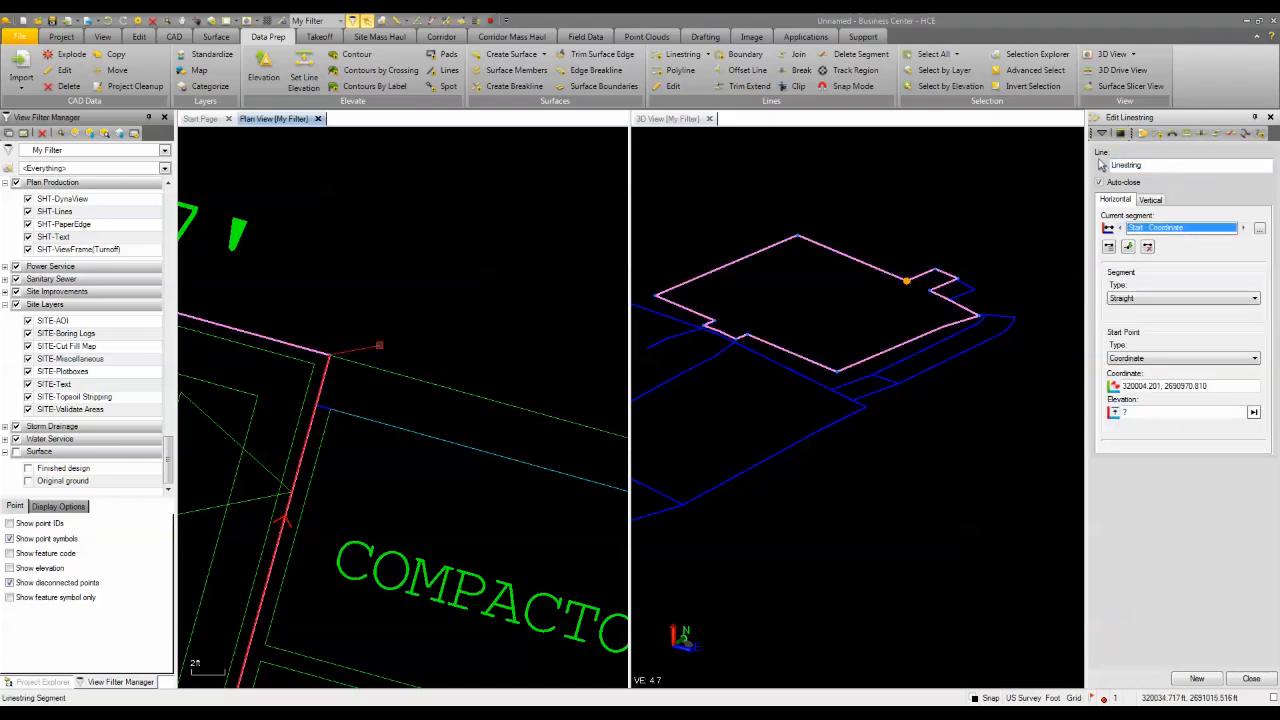
scroll(382, 342, "down", 3)
middle_click_drag(381, 286, 541, 314)
scroll(532, 314, "down", 2)
left_click(342, 262)
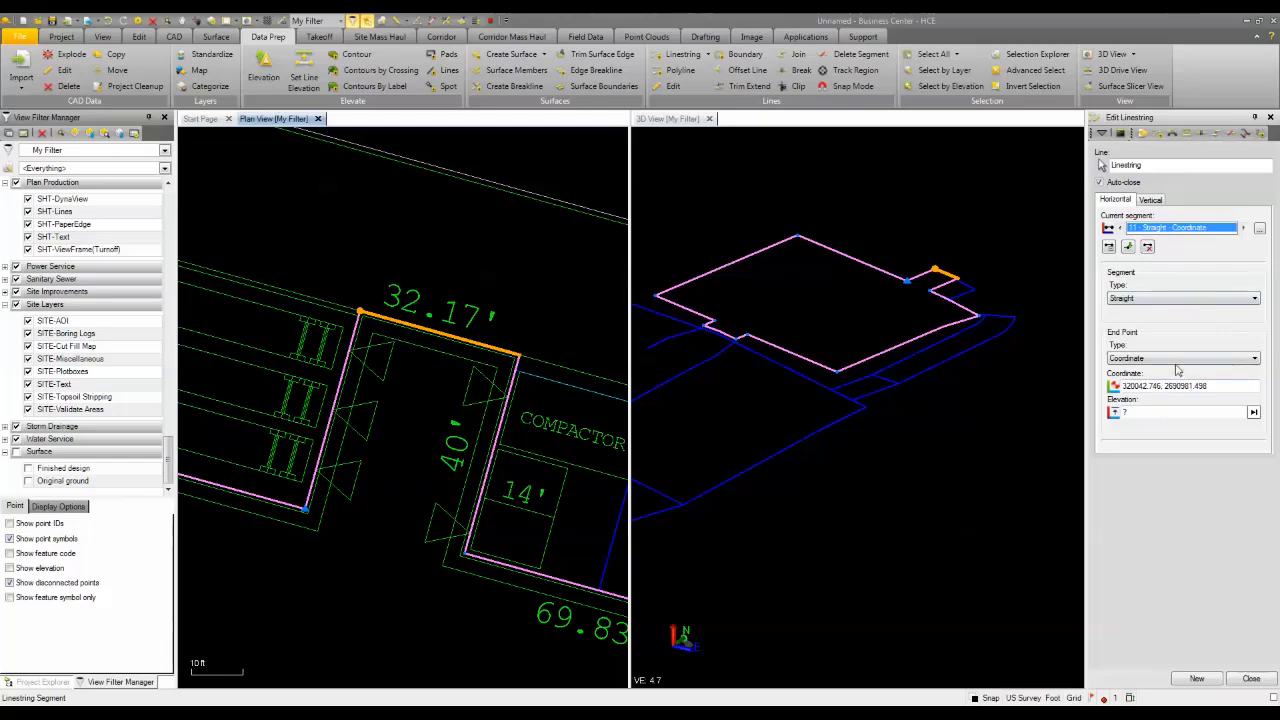
left_click(1150, 412)
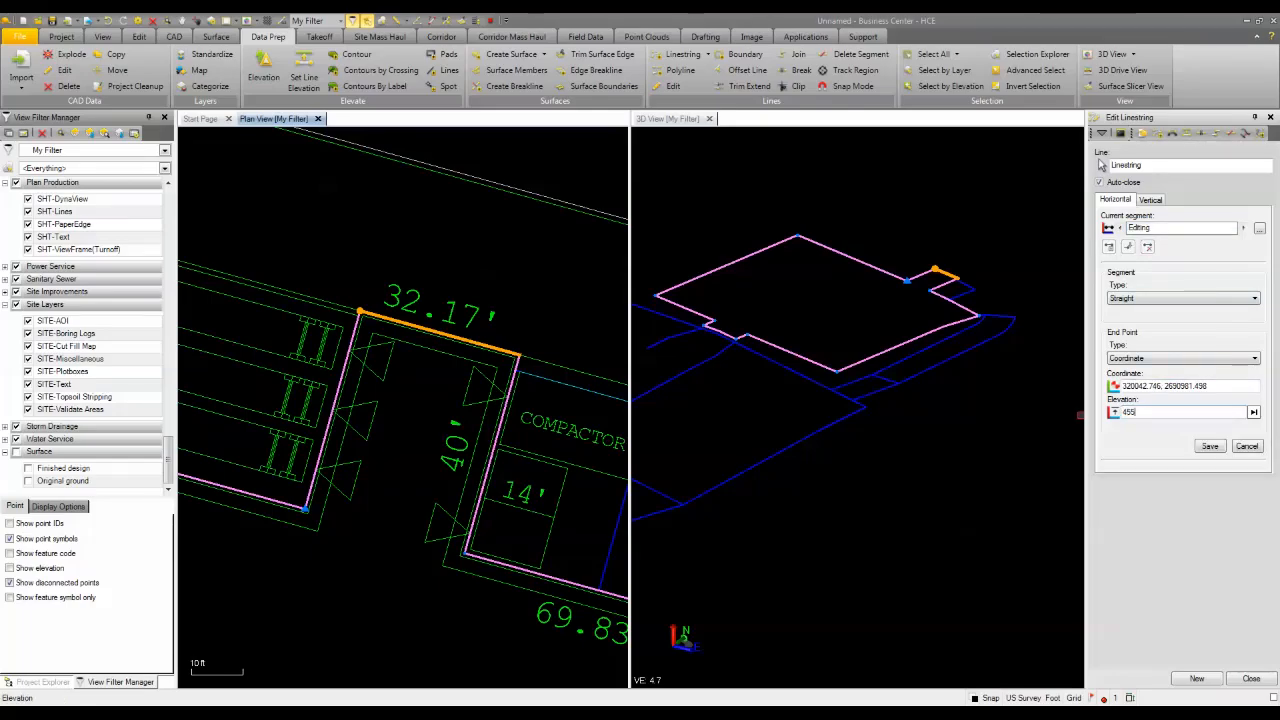
left_click(1209, 446)
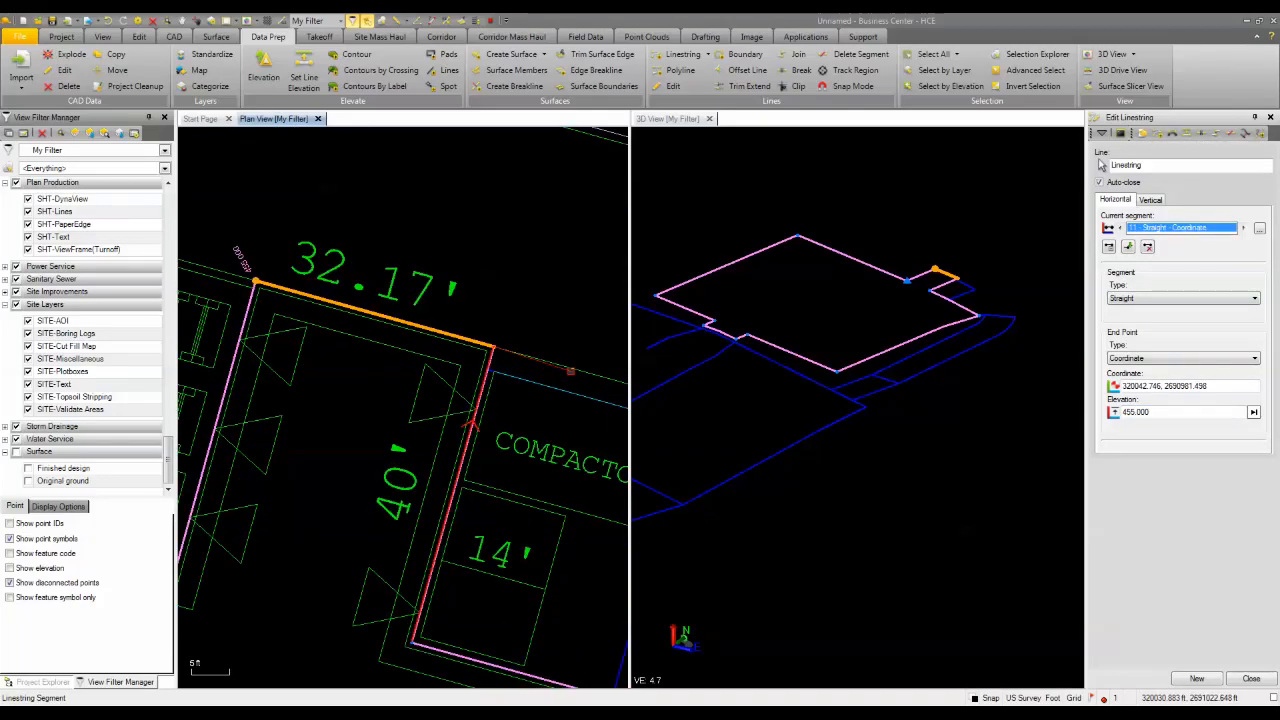
Start a new VPI on the building outline where the compactor's north breakline meets the wall, using the Elevation location type.
left_click(1151, 200)
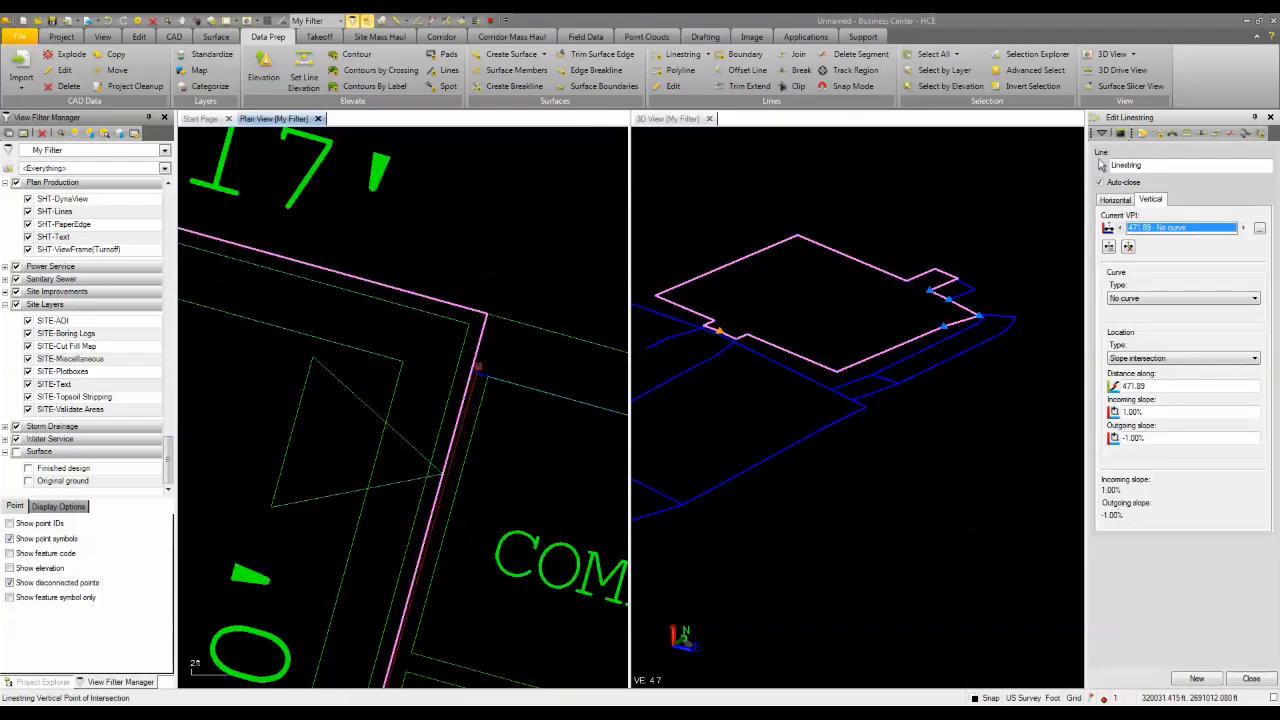
left_click(1108, 247)
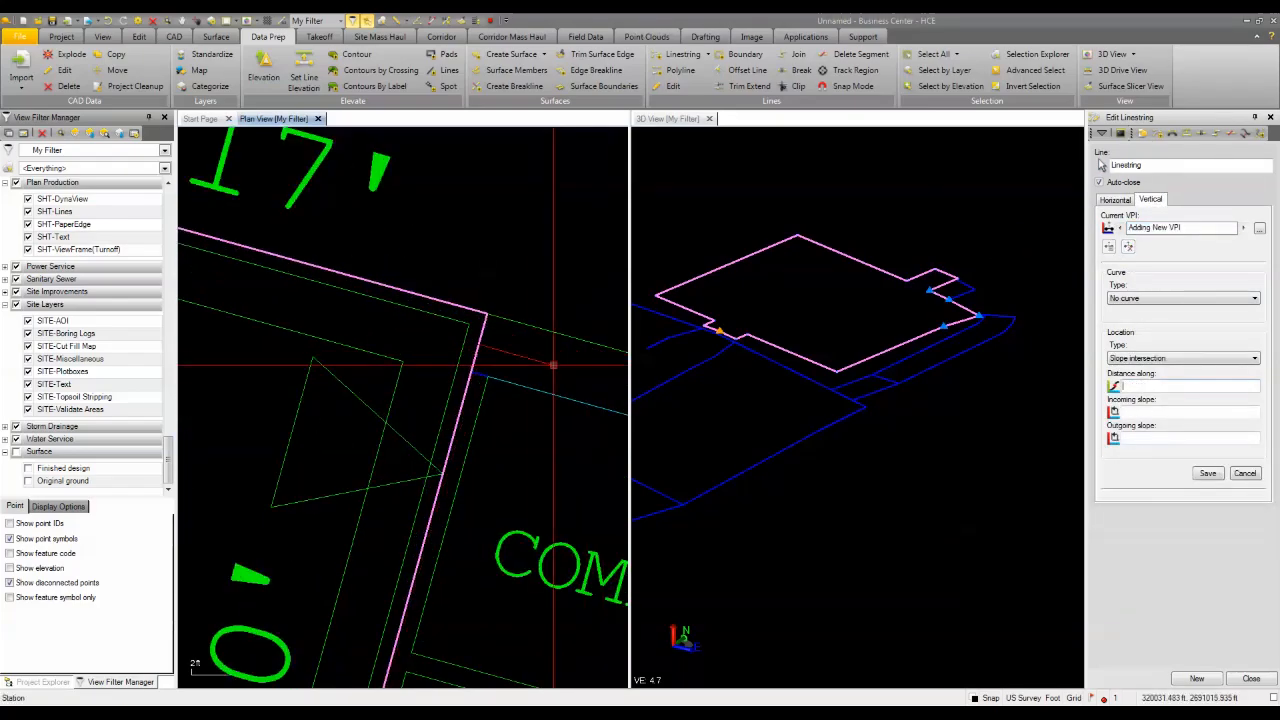
left_click(471, 373)
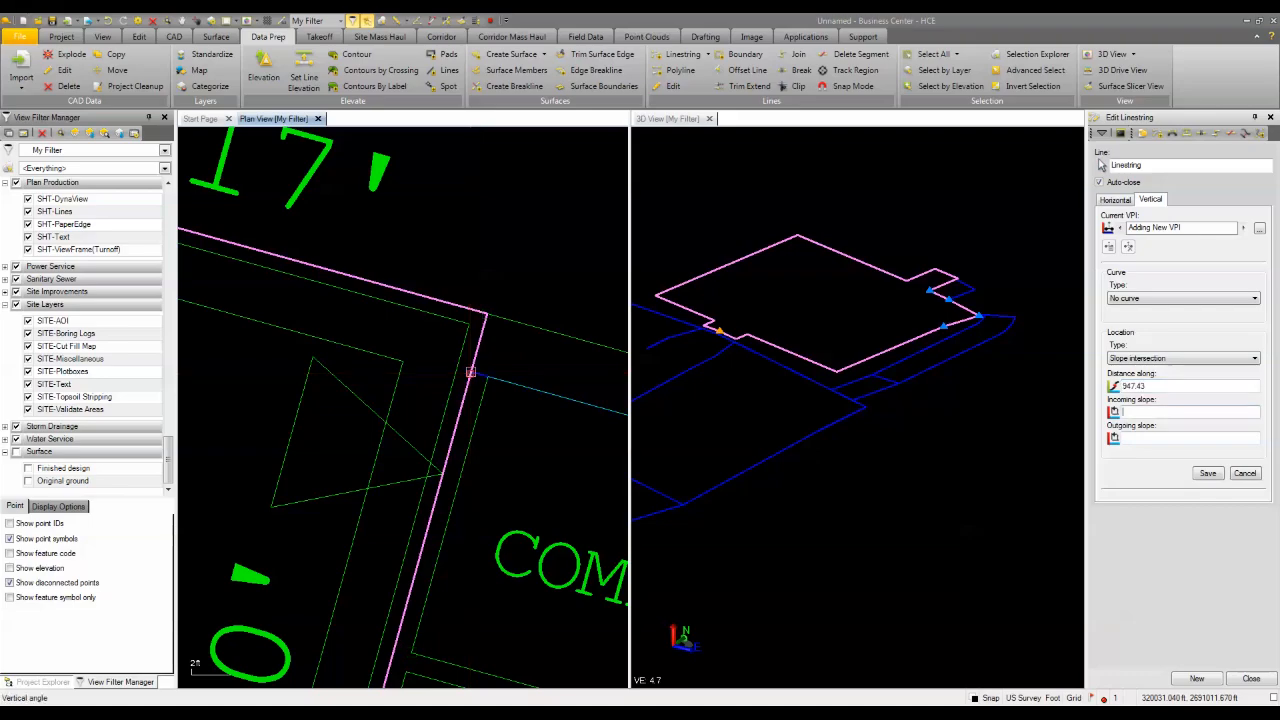
left_click(1133, 359)
left_click(1137, 380)
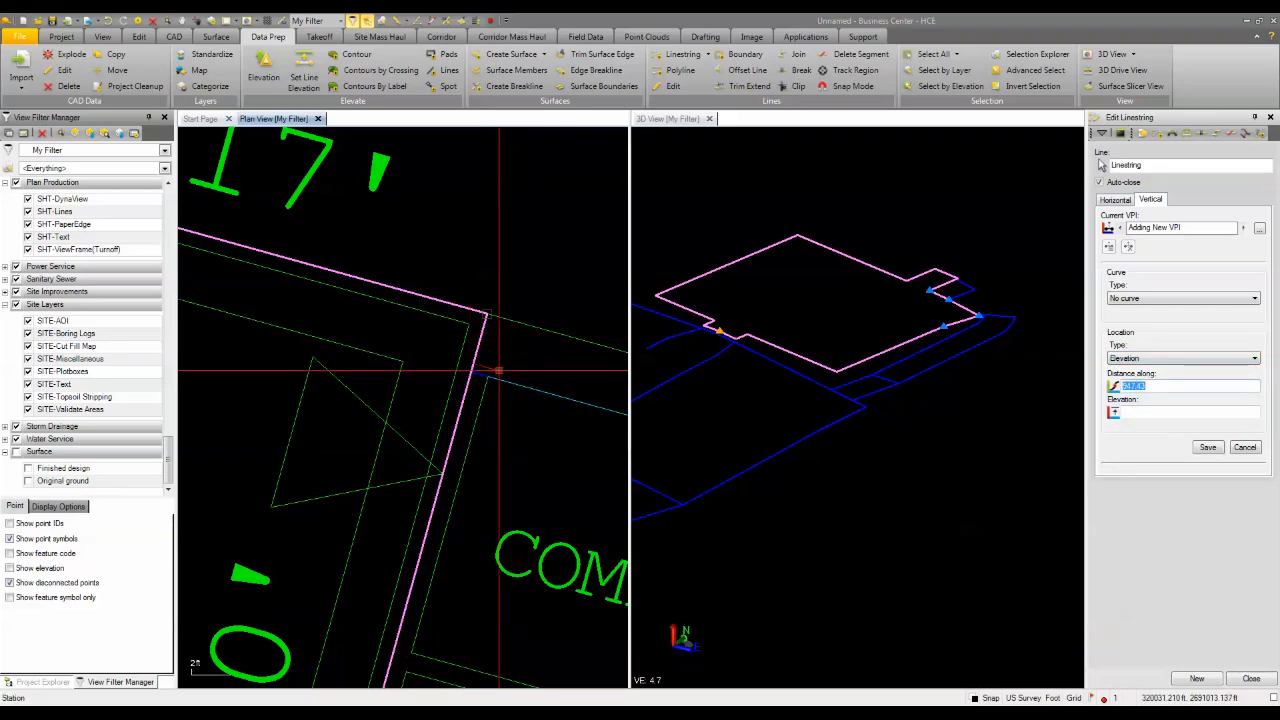
key("Tab")
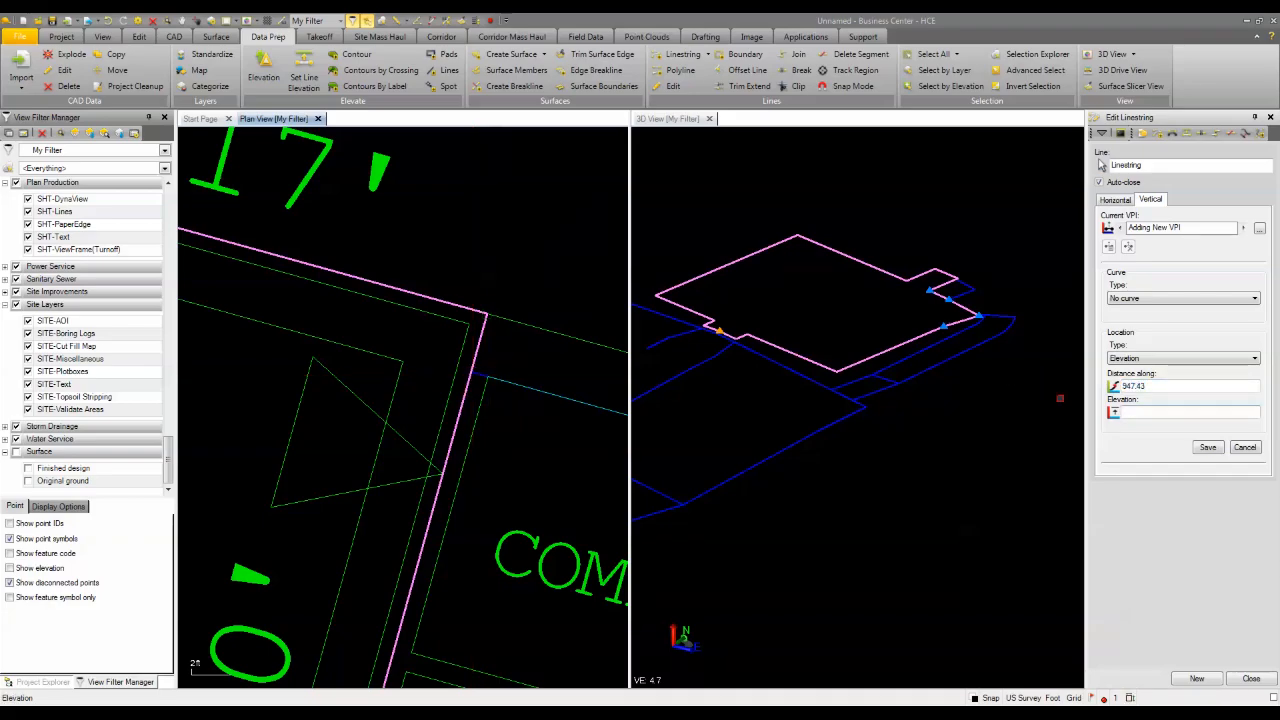
Take the VPI's elevation from the end of the compactor's north breakline using Along Line Snap, and save it.
right_click(502, 352)
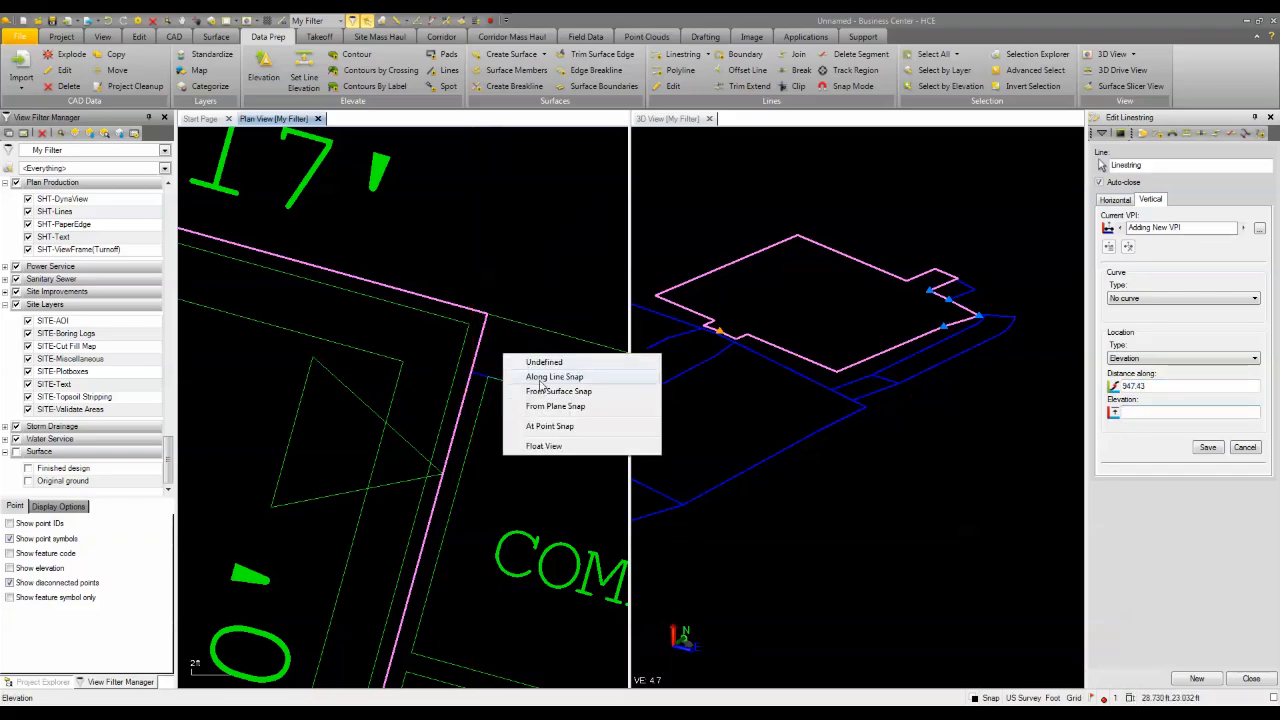
left_click(550, 377)
scroll(469, 368, "up", 3)
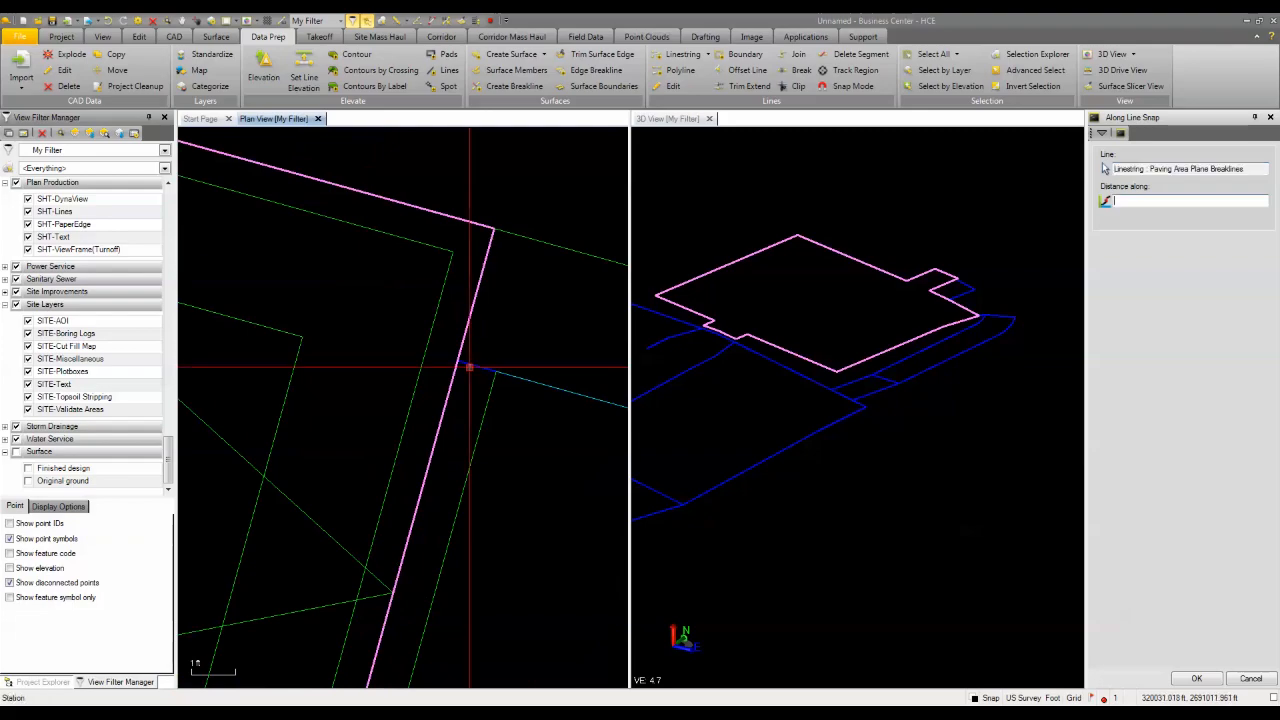
left_click(459, 360)
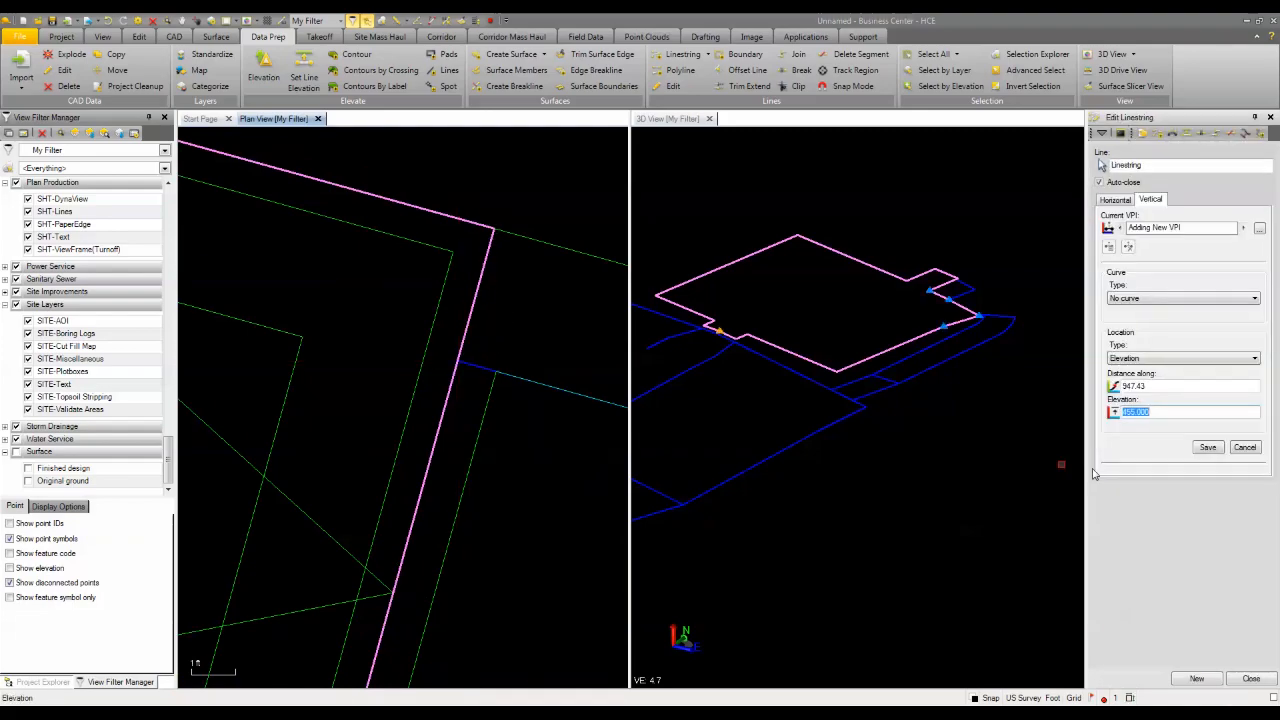
left_click(1212, 452)
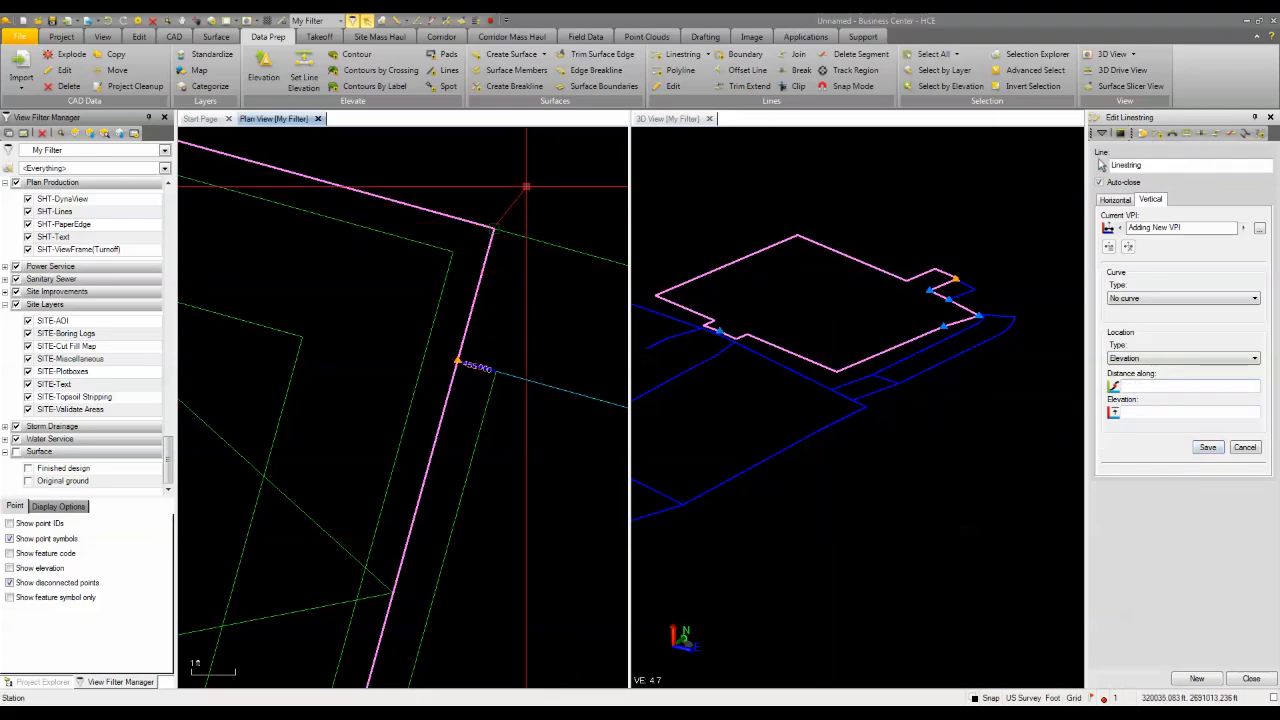
left_click(1110, 200)
scroll(534, 324, "down", 3)
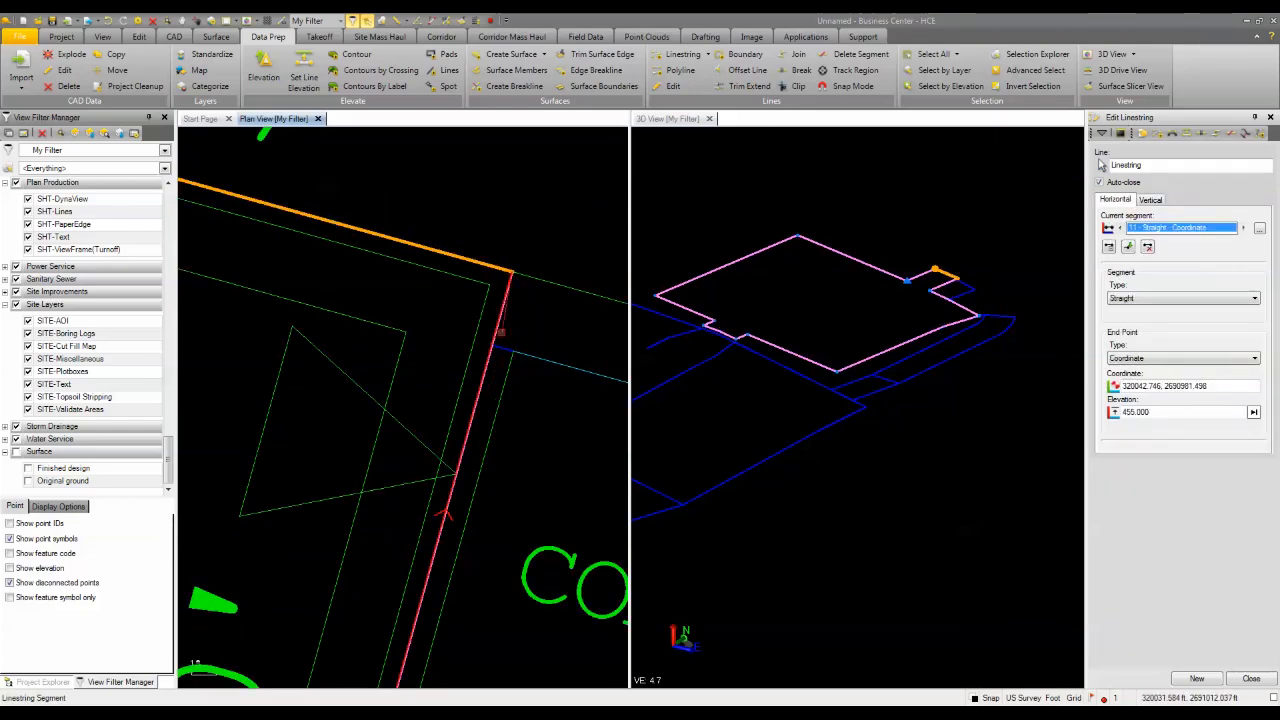
left_click(540, 240)
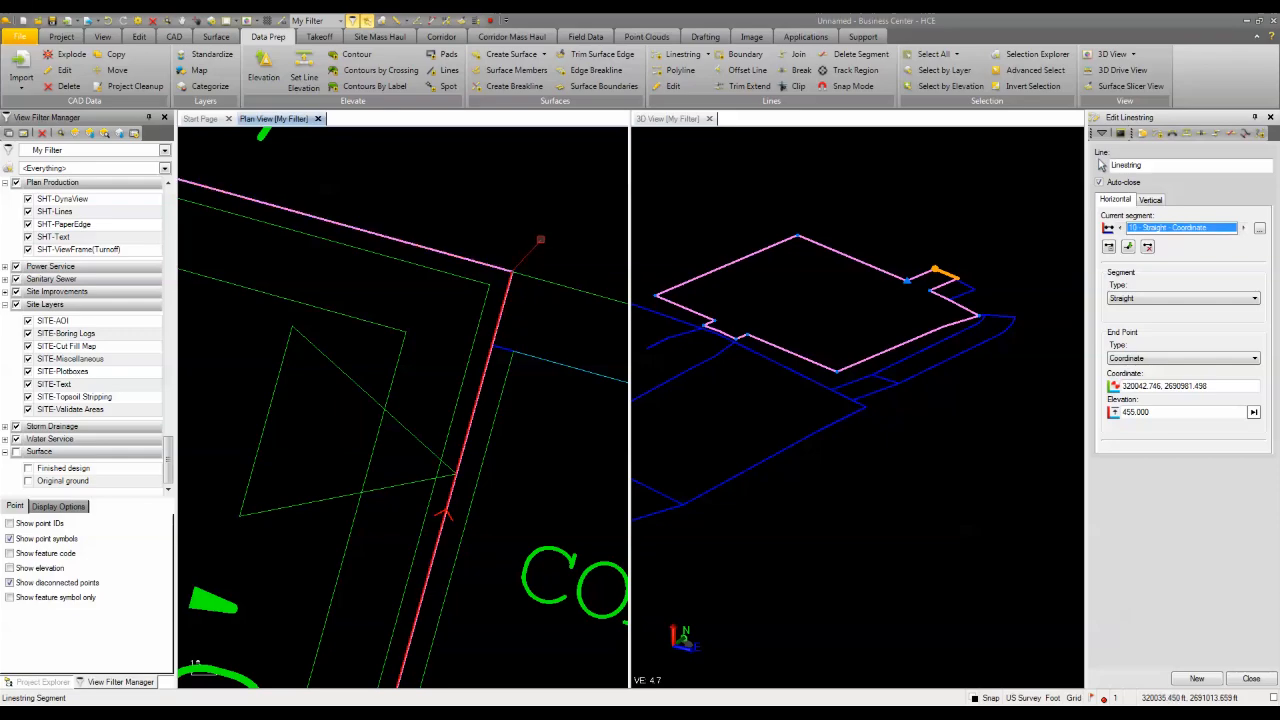
left_click(1150, 200)
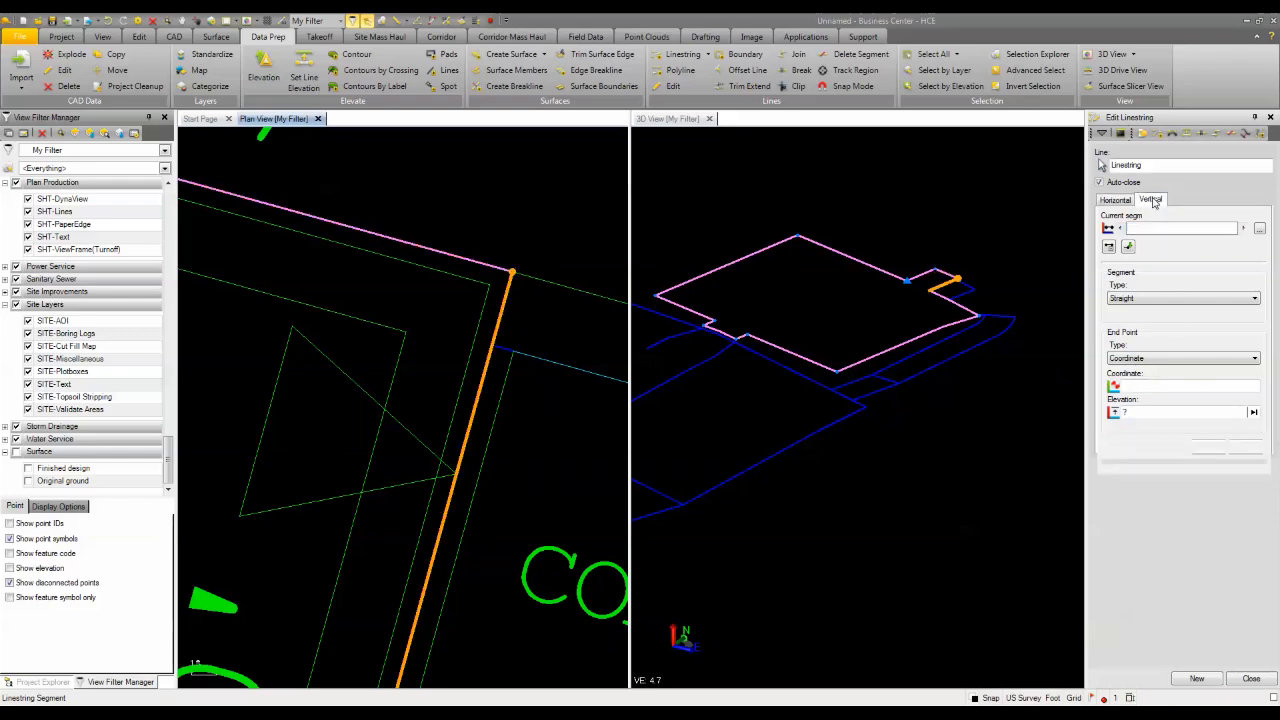
Add a VPI to the building outline at the east end of the 32.17' wall with a -3% incoming slope, and save it.
left_click(1112, 247)
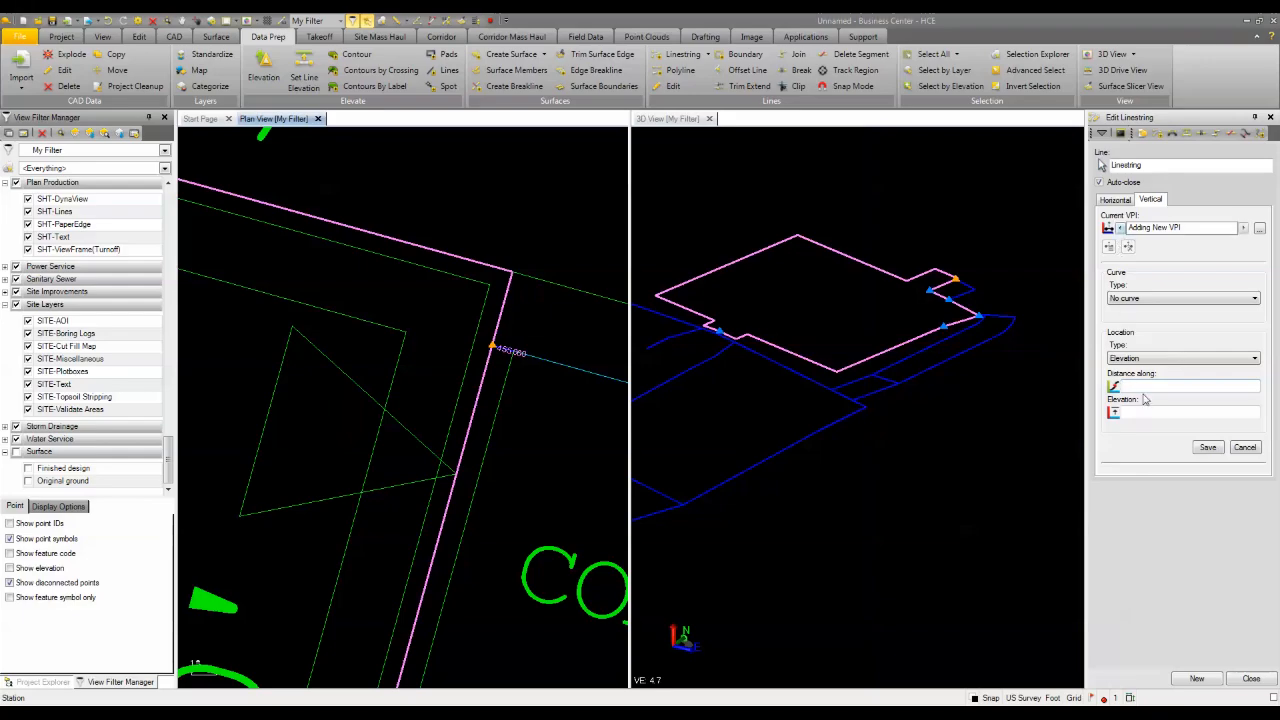
left_click(569, 211)
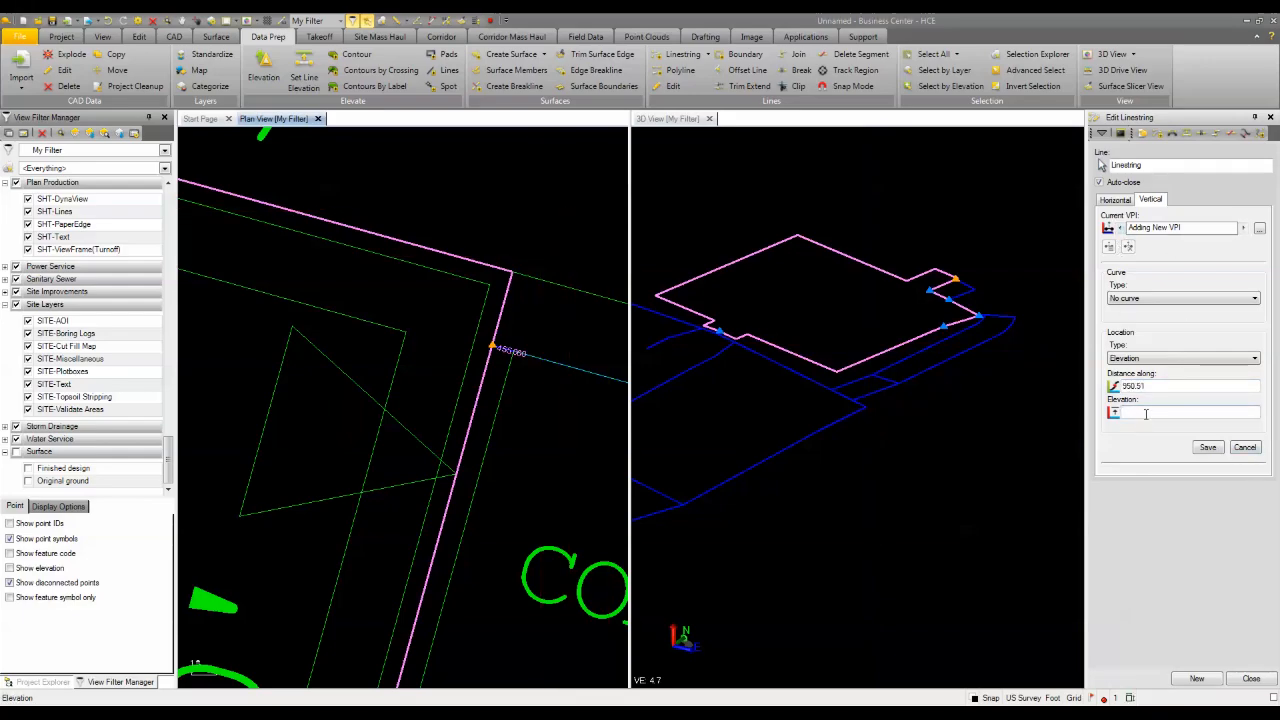
left_click(1155, 358)
left_click(1155, 377)
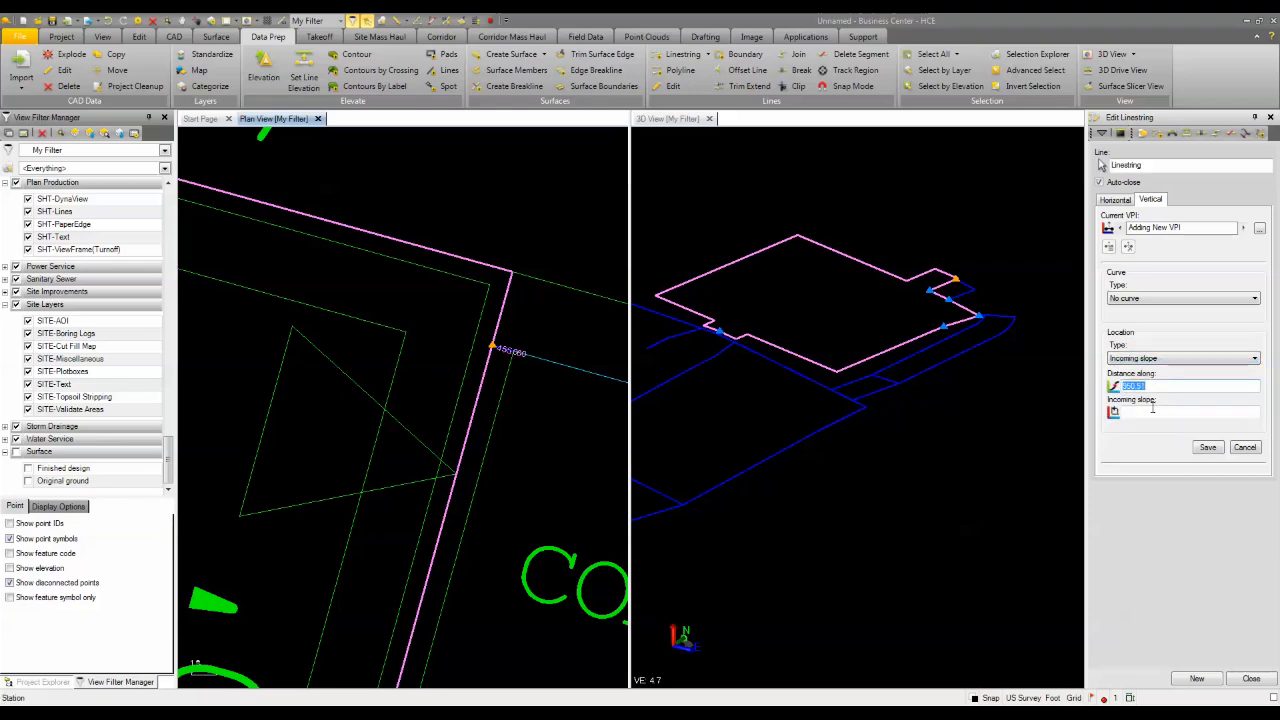
left_click(1150, 411)
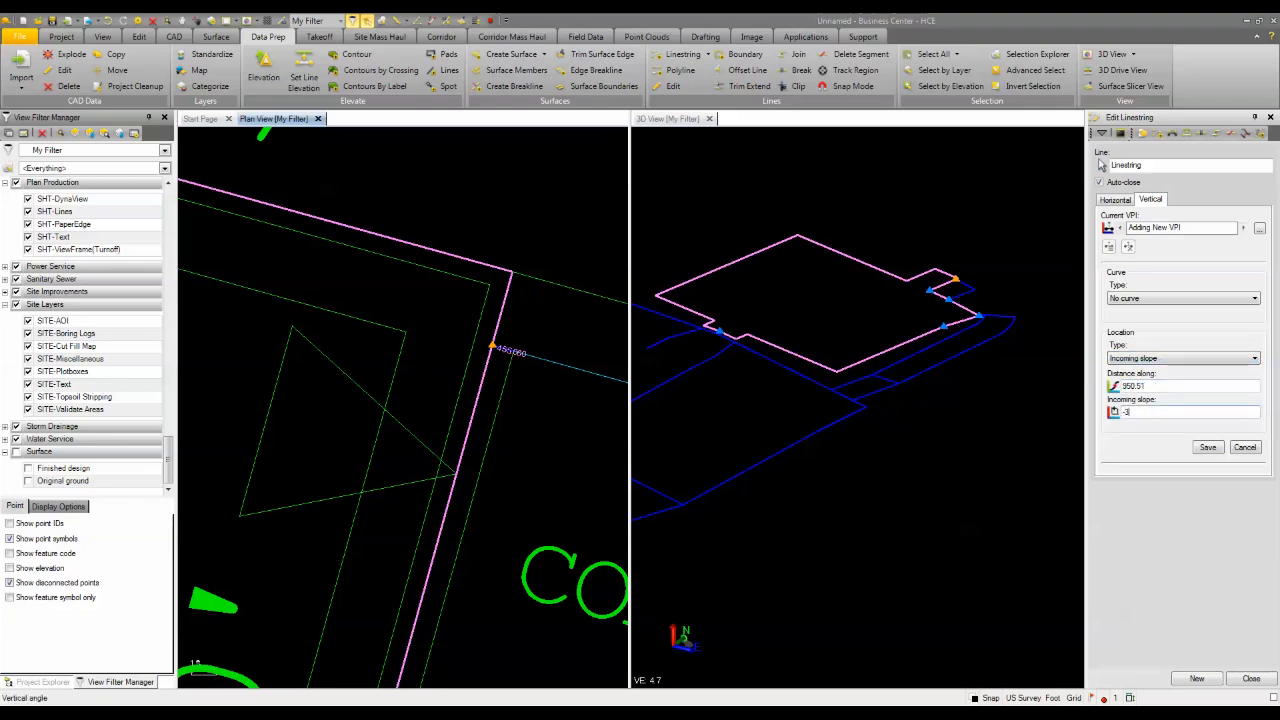
left_click(1198, 449)
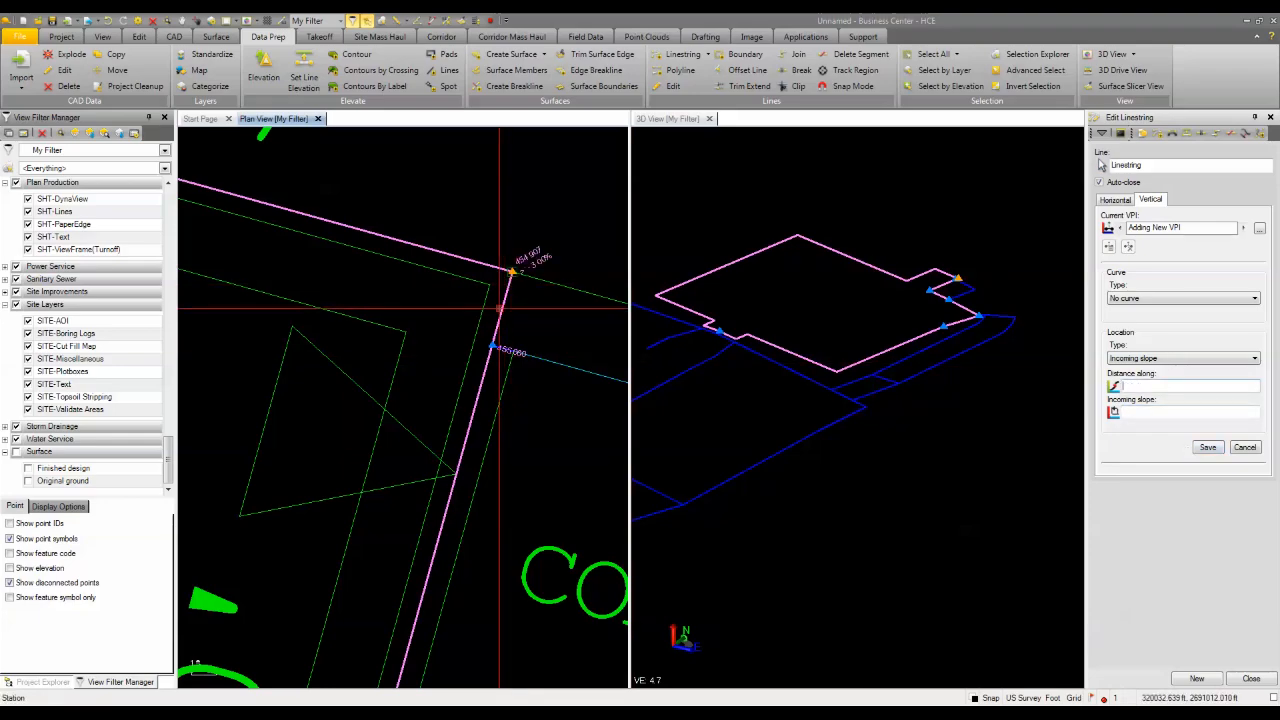
Start a new Paving Area Plane Breaklines linestring at the building corner north of the compactor, keeping the default layer settings.
scroll(505, 310, "down", 2)
middle_click_drag(503, 339, 354, 399)
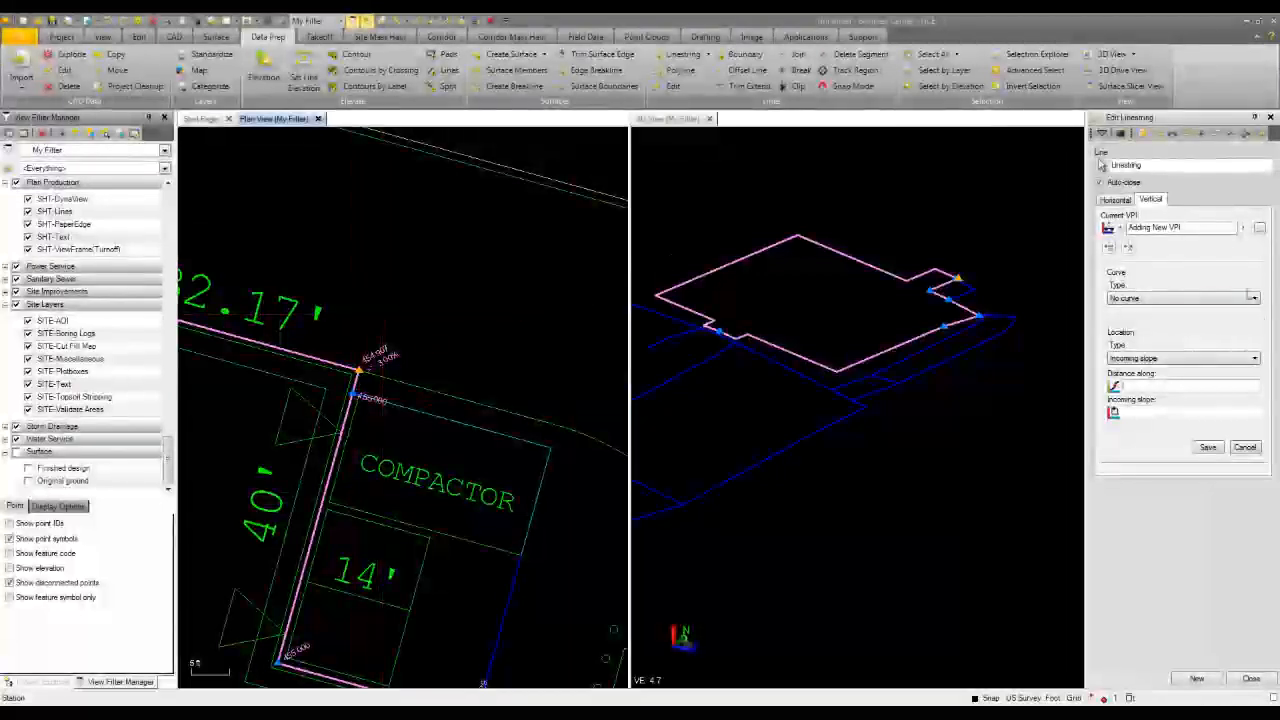
left_click(1158, 134)
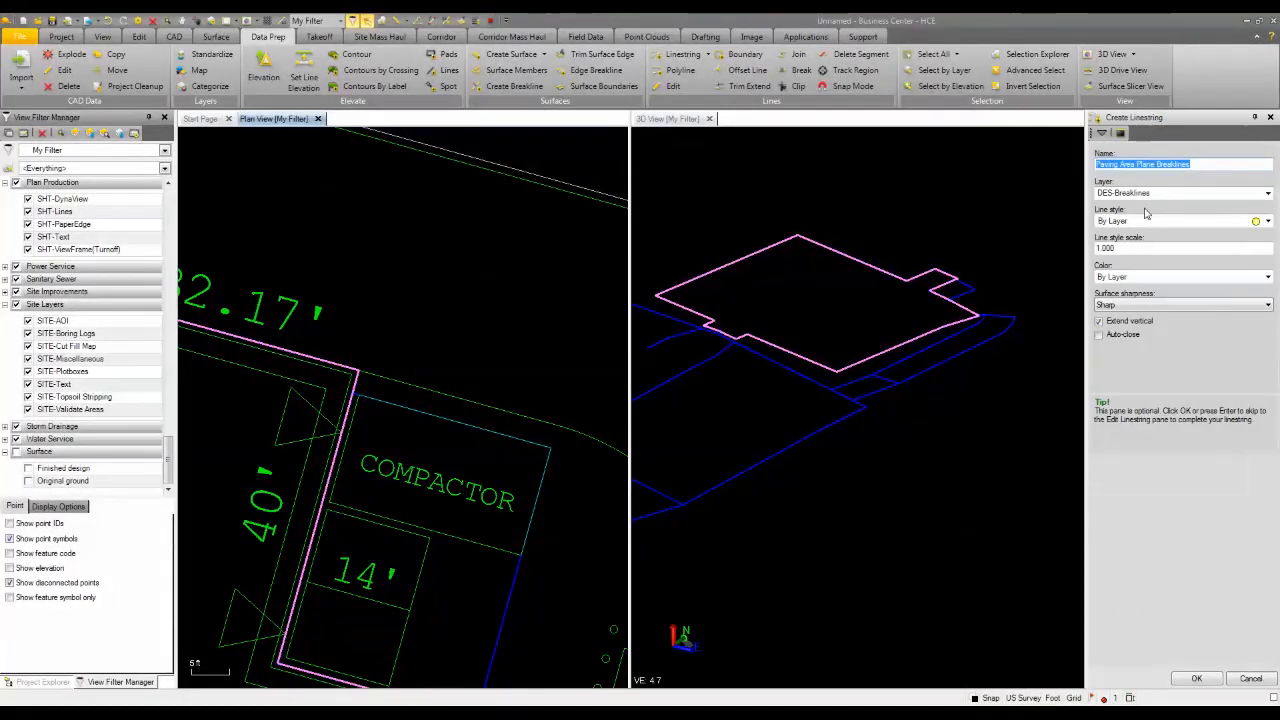
left_click(1198, 679)
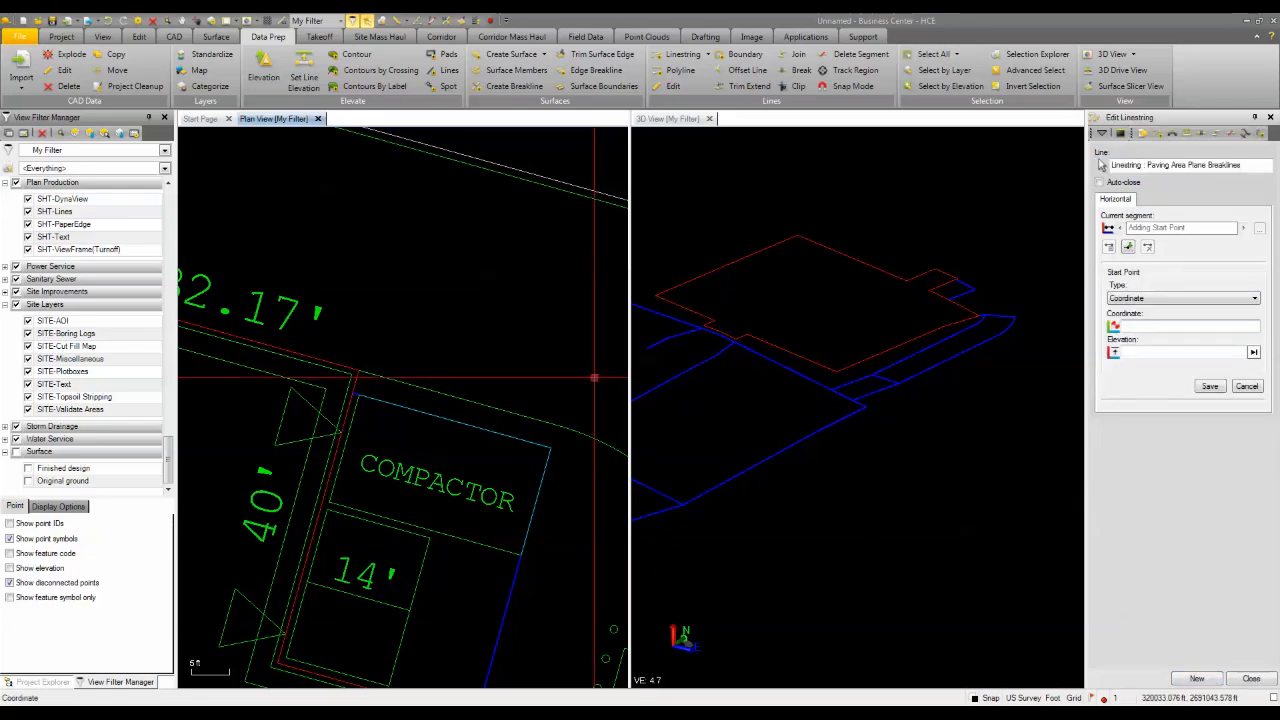
left_click(357, 371)
End the breakline with Perpendicular to Segment on the outer curb line to the north, using a -1% slope for its elevation, and save.
scroll(362, 358, "down", 2)
right_click(393, 270)
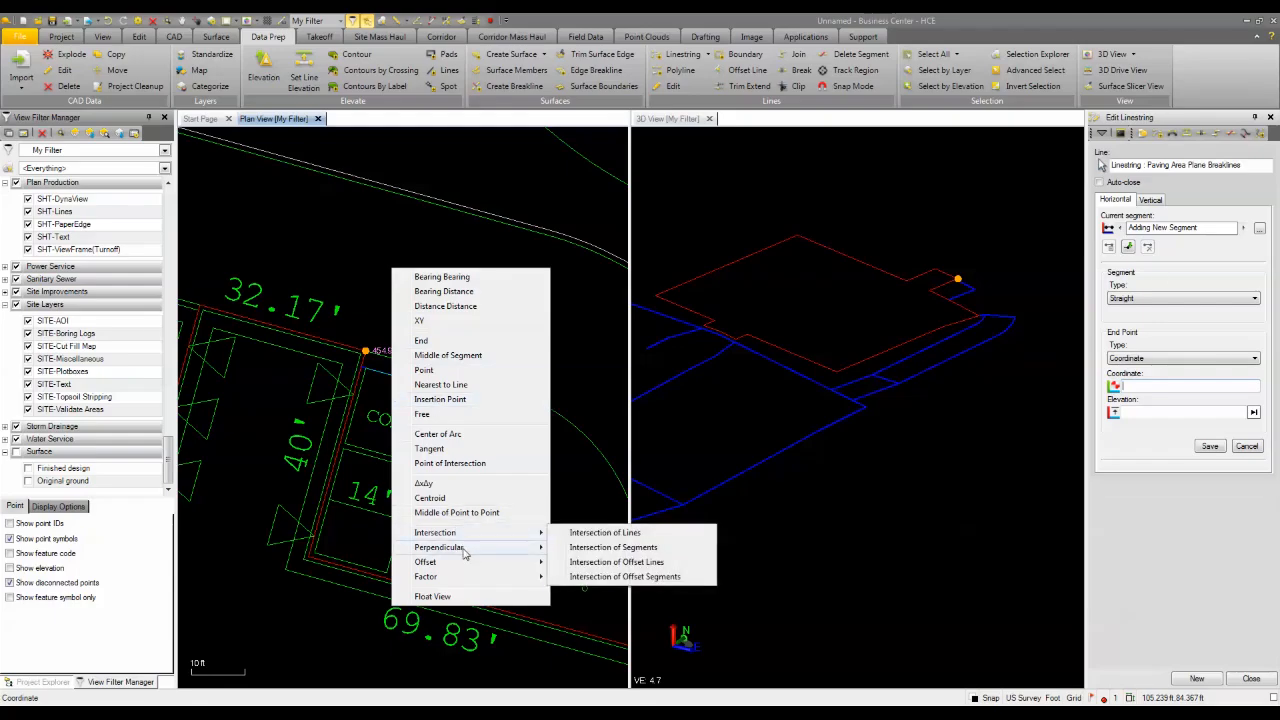
mouse_move(464, 550)
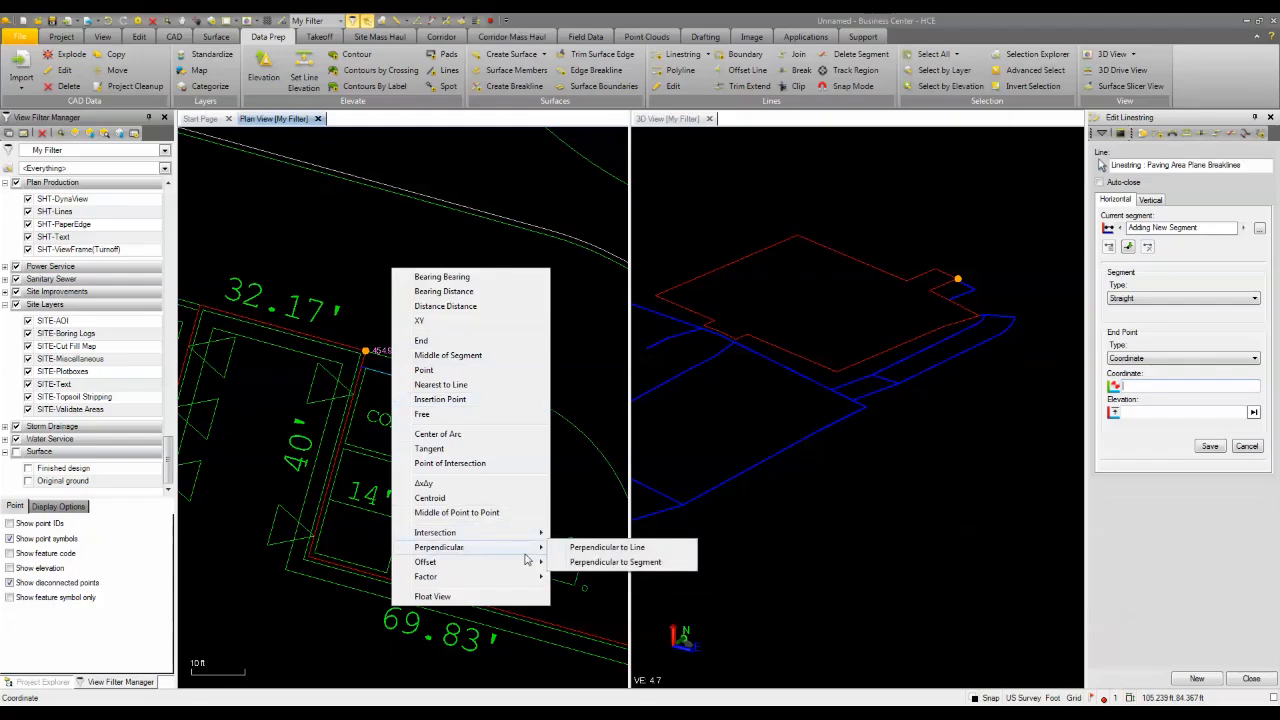
left_click(614, 562)
left_click(410, 201)
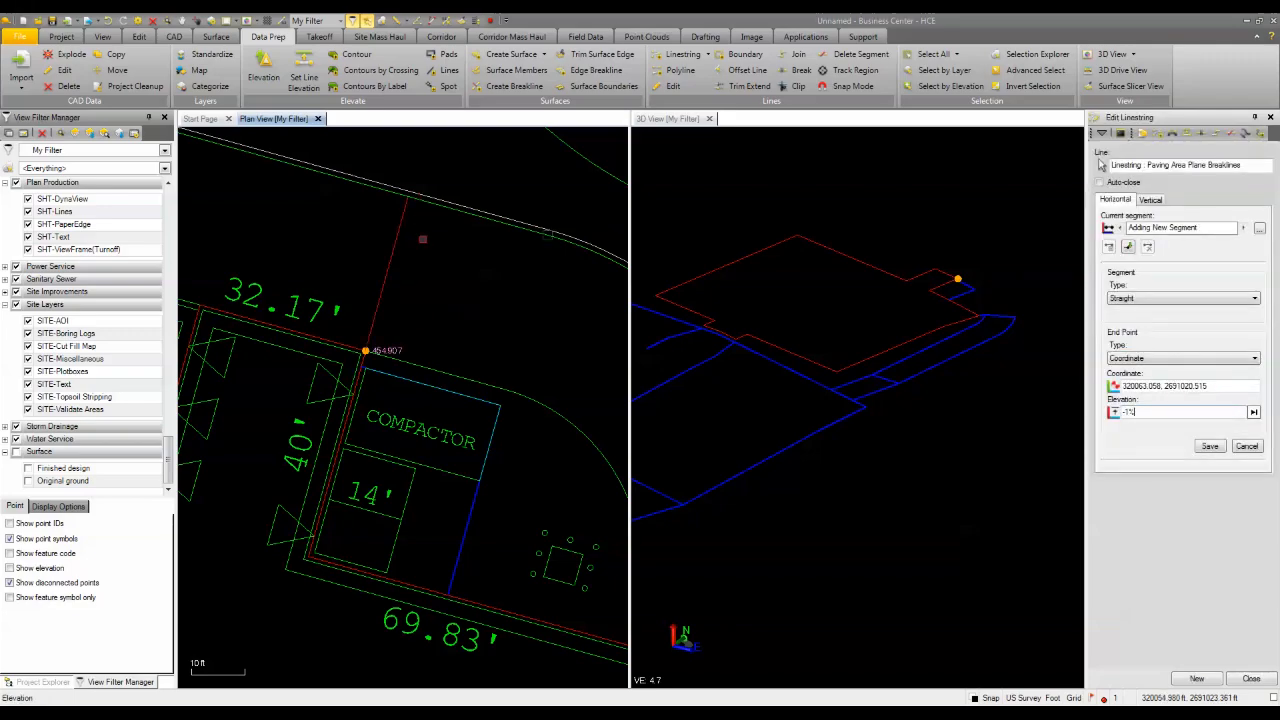
left_click(1214, 448)
Start another paving breakline where the existing breaklines meet the green curb line, just northeast of the building corner.
scroll(566, 349, "down", 3)
middle_click_drag(507, 366, 362, 335)
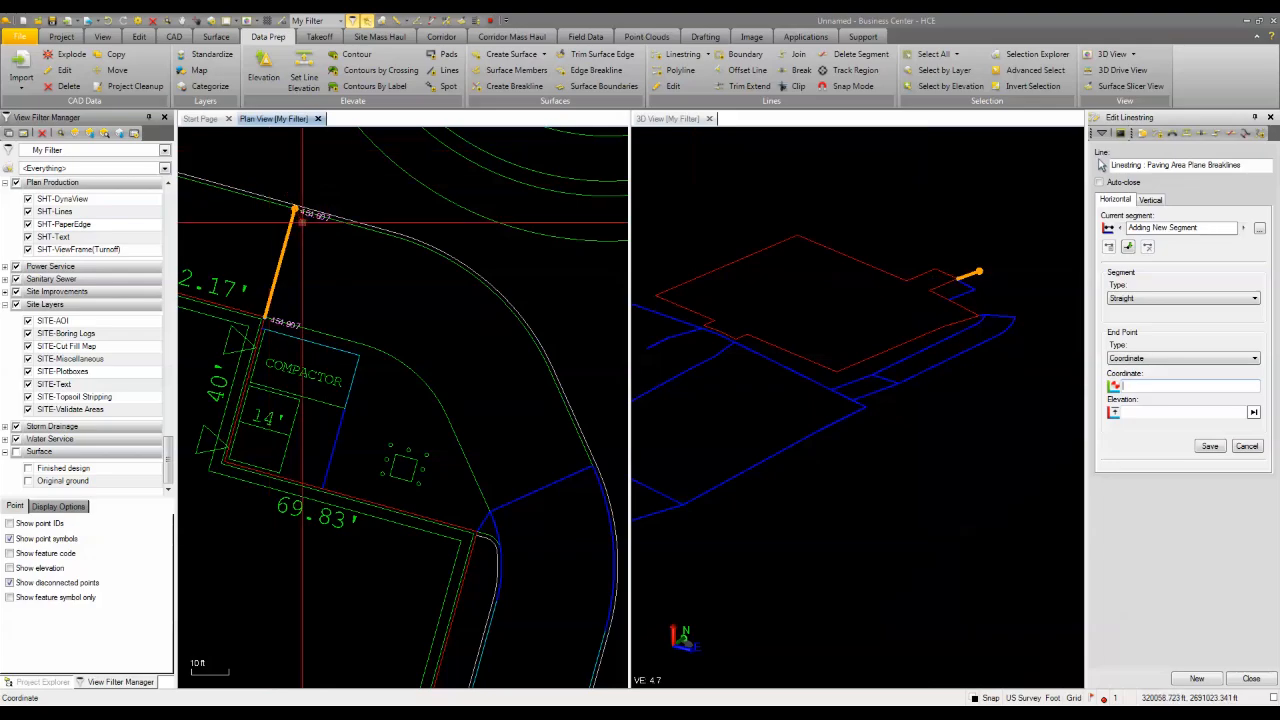
left_click(1160, 136)
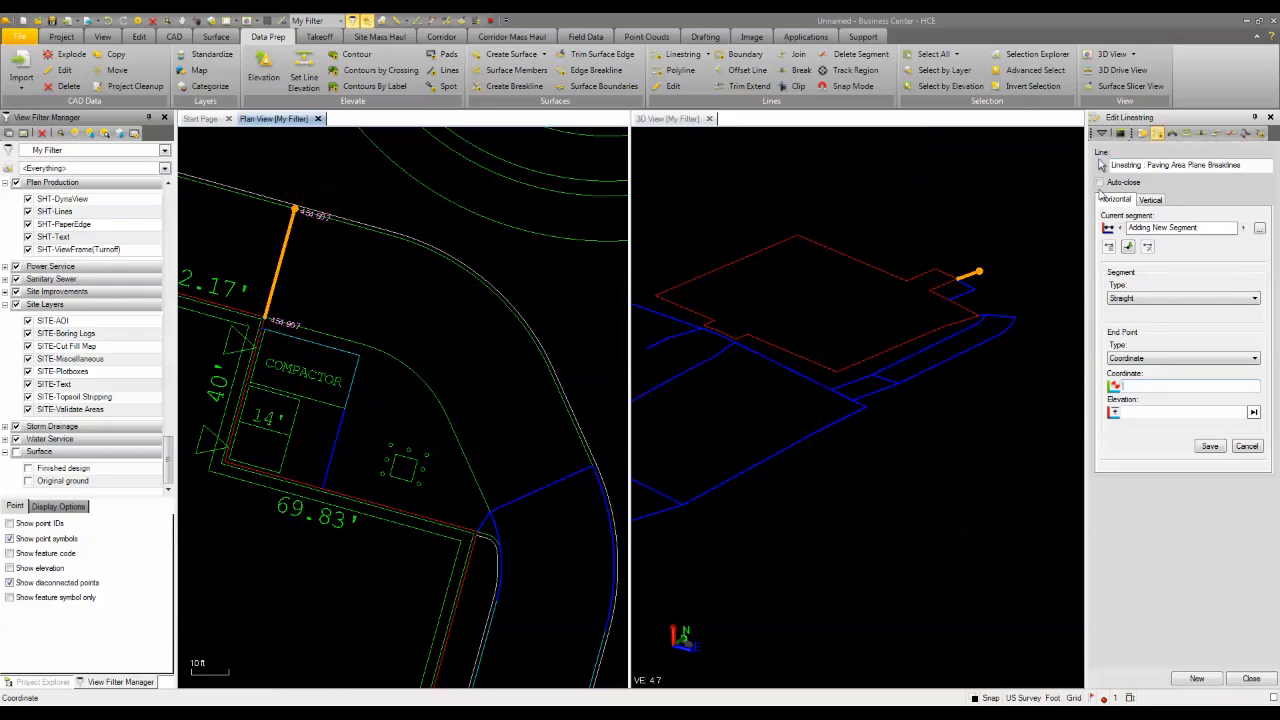
left_click(1196, 678)
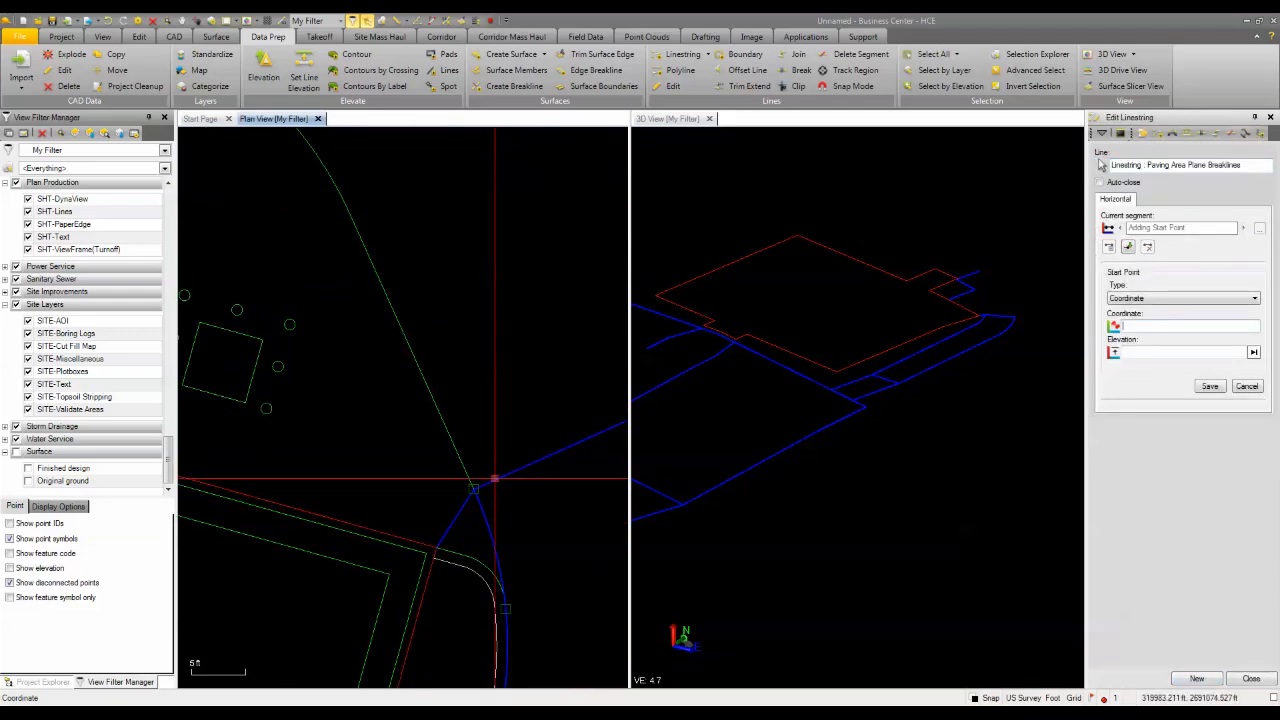
right_click(489, 417)
left_click(525, 155)
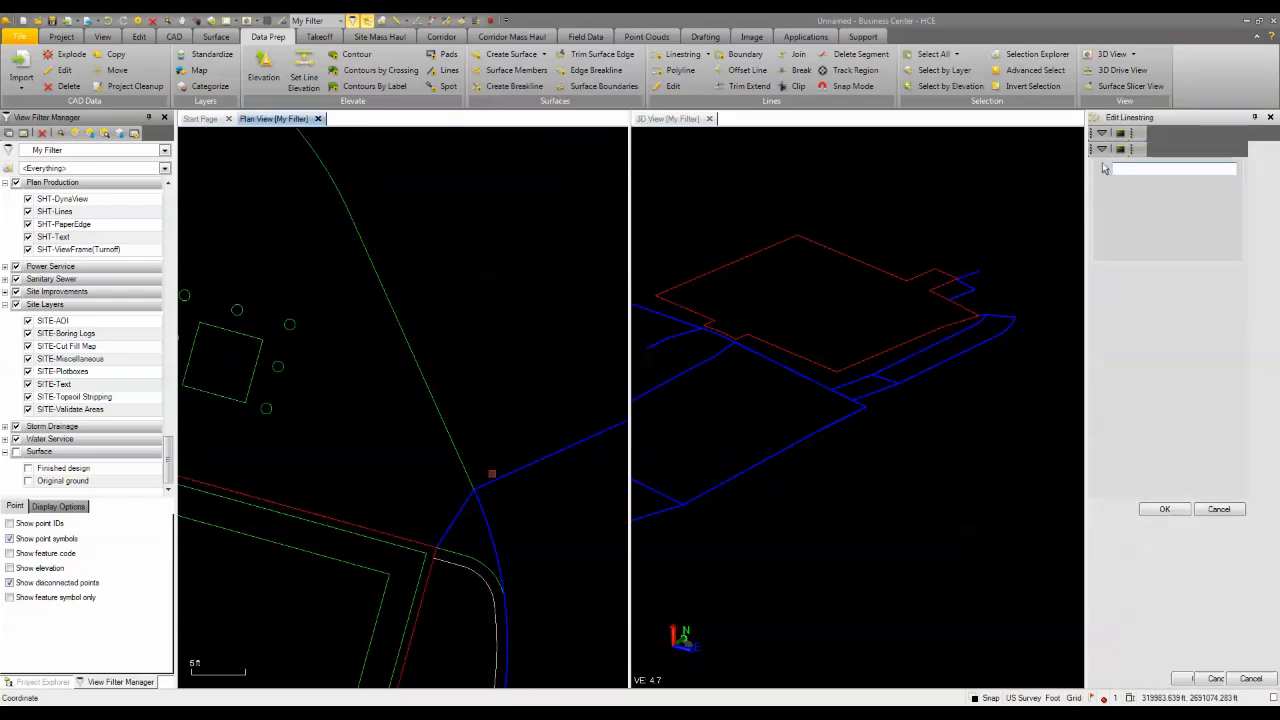
left_click(491, 481)
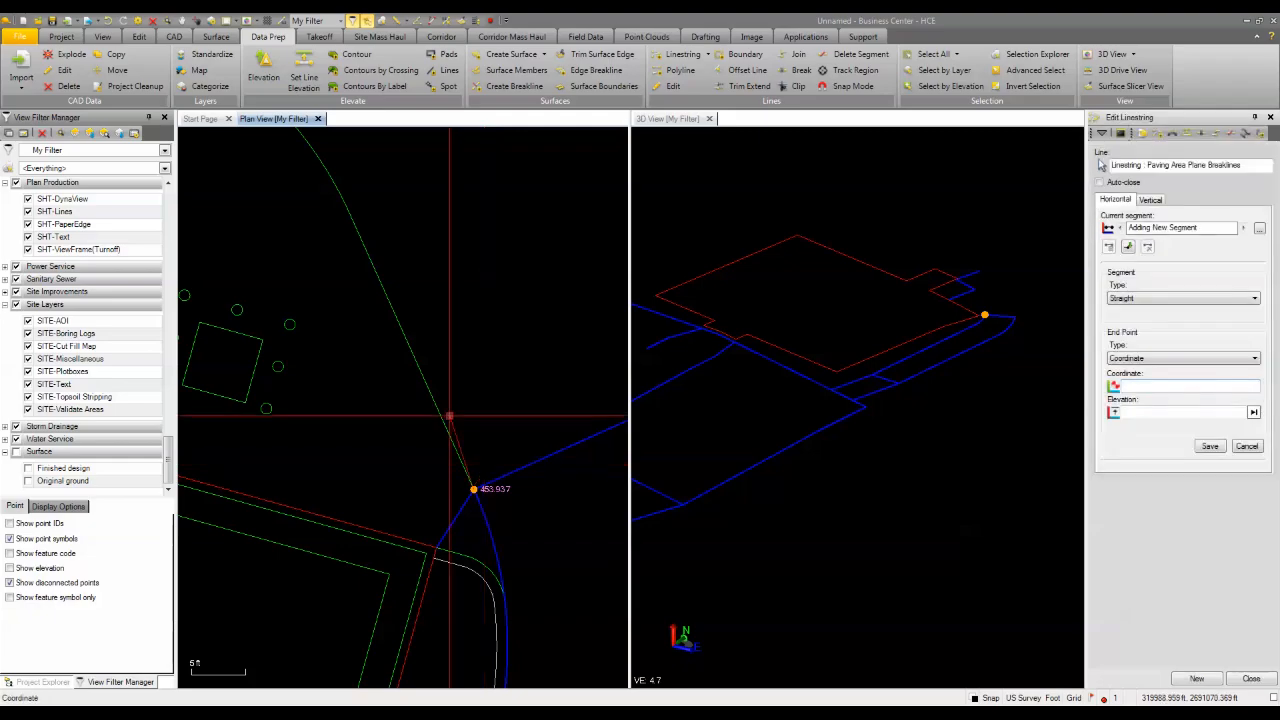
Run a straight segment along the inner curb line to the start of its curve, leaving the elevation blank, and save it.
scroll(449, 417, "down", 2)
middle_click_drag(406, 346, 444, 385)
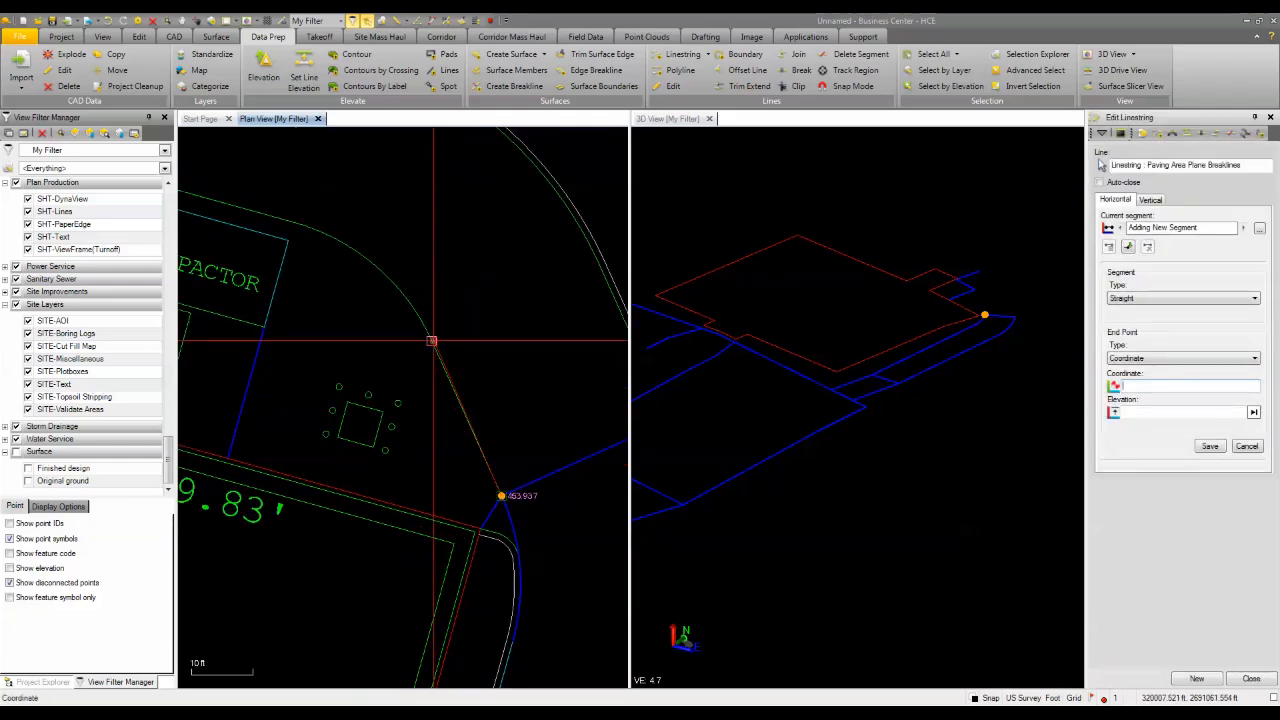
left_click(432, 345)
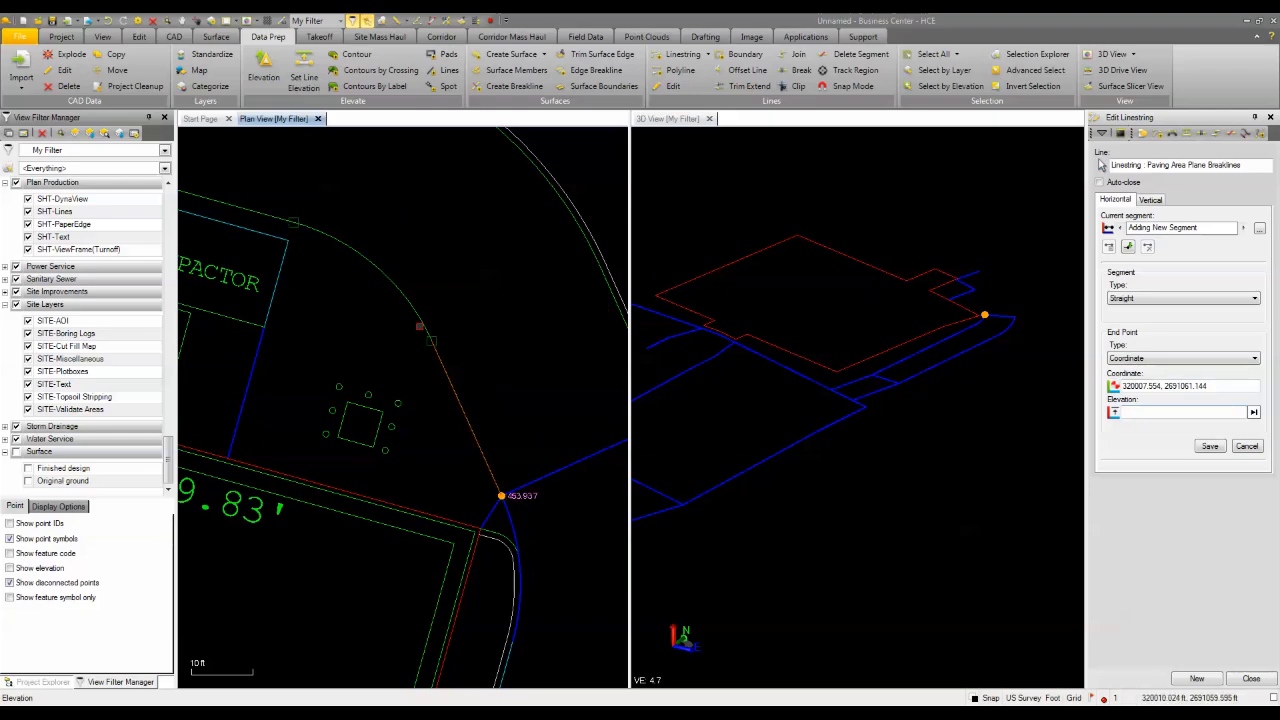
left_click(1210, 447)
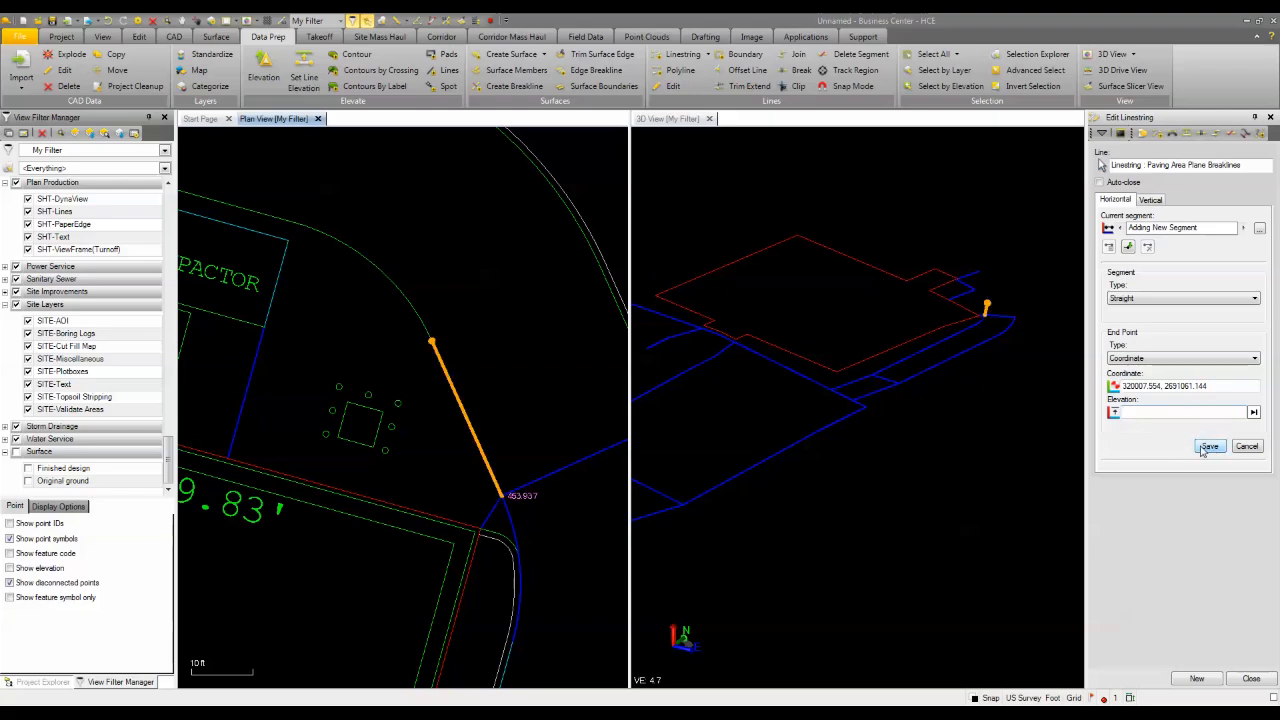
Begin a new Paving Area Plane Breaklines linestring at the compactor pad's northeast corner.
left_click(1151, 135)
middle_click_drag(340, 274, 373, 344)
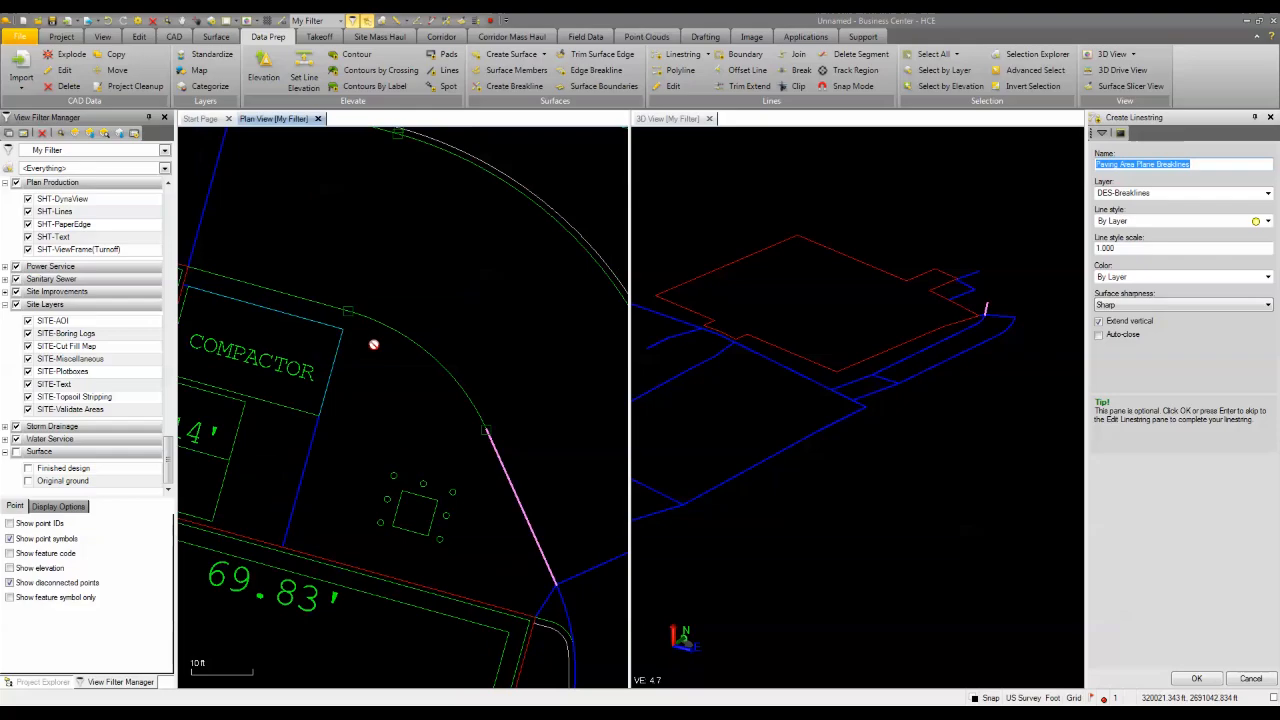
left_click(1196, 679)
scroll(354, 350, "up", 2)
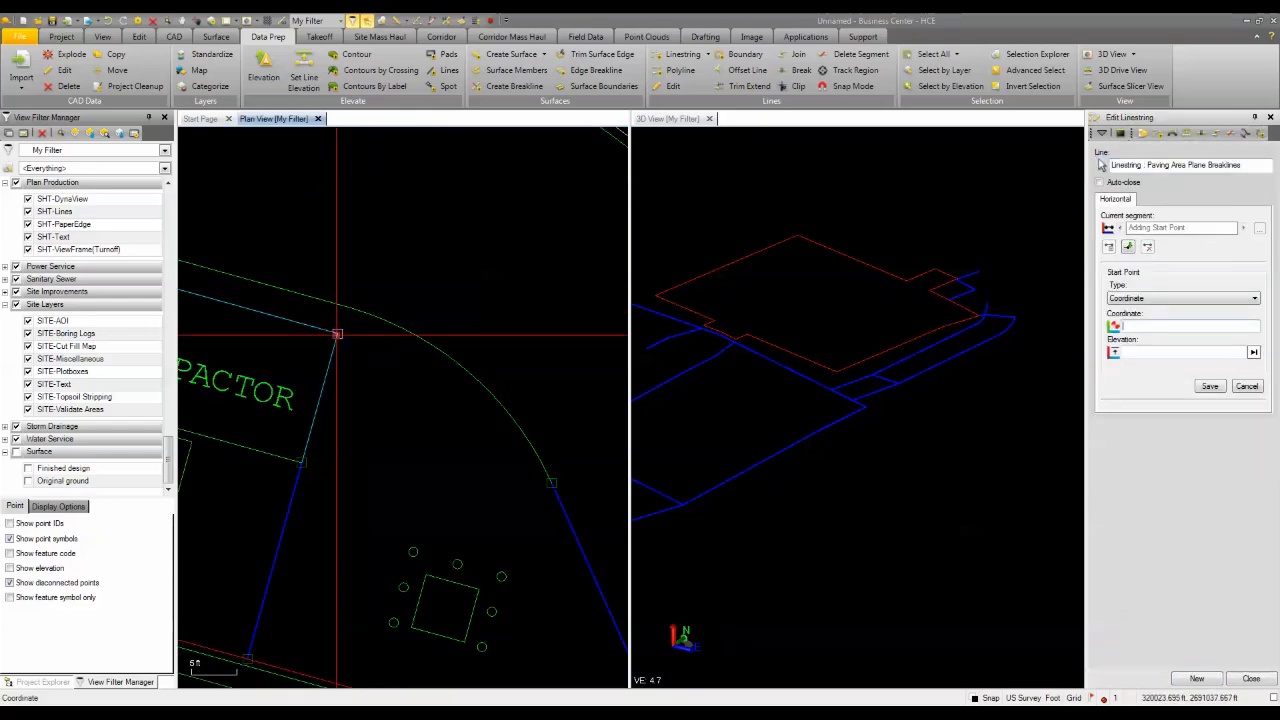
left_click(337, 334)
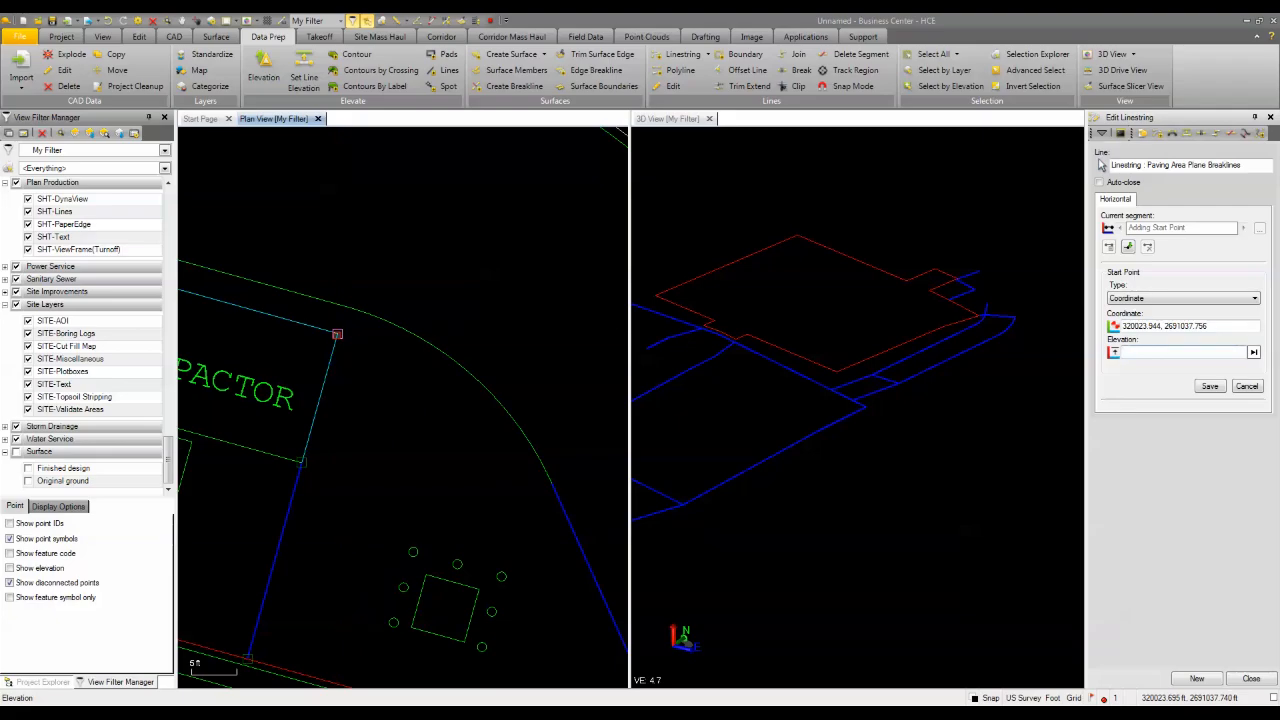
Take the start point's elevation from the compactor breakline at that corner using Along Line Snap.
right_click(353, 338)
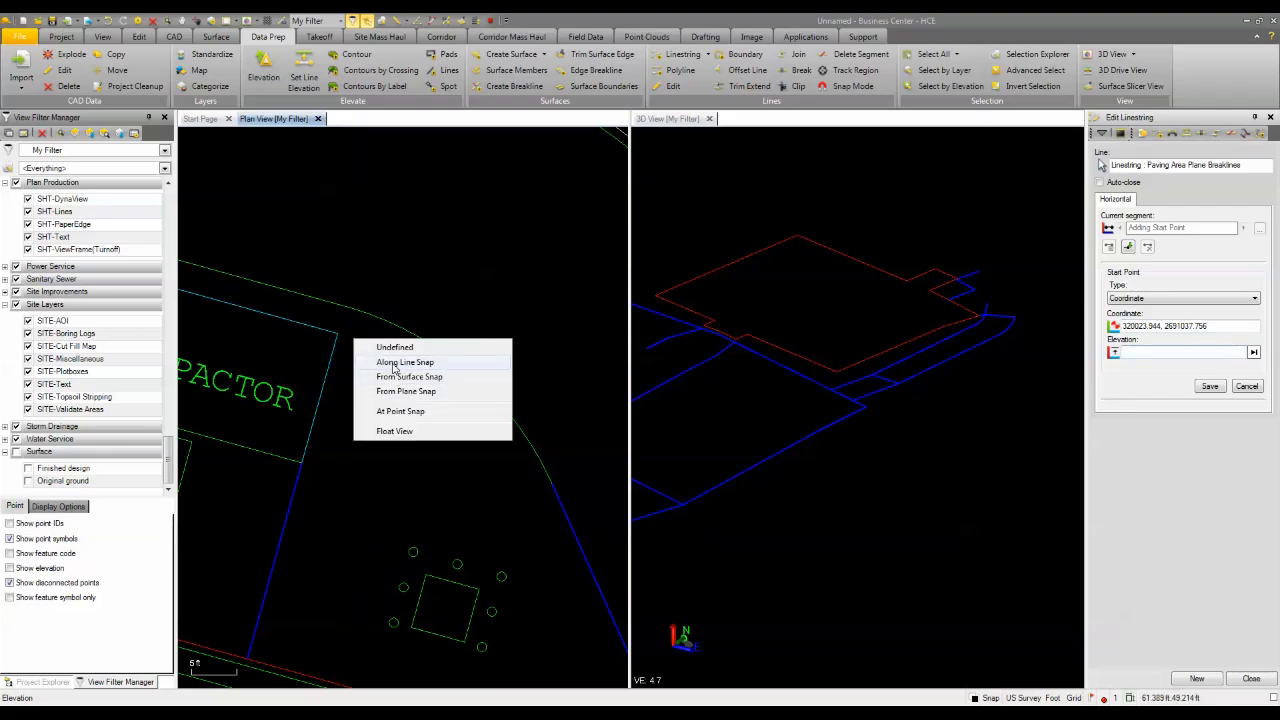
left_click(395, 363)
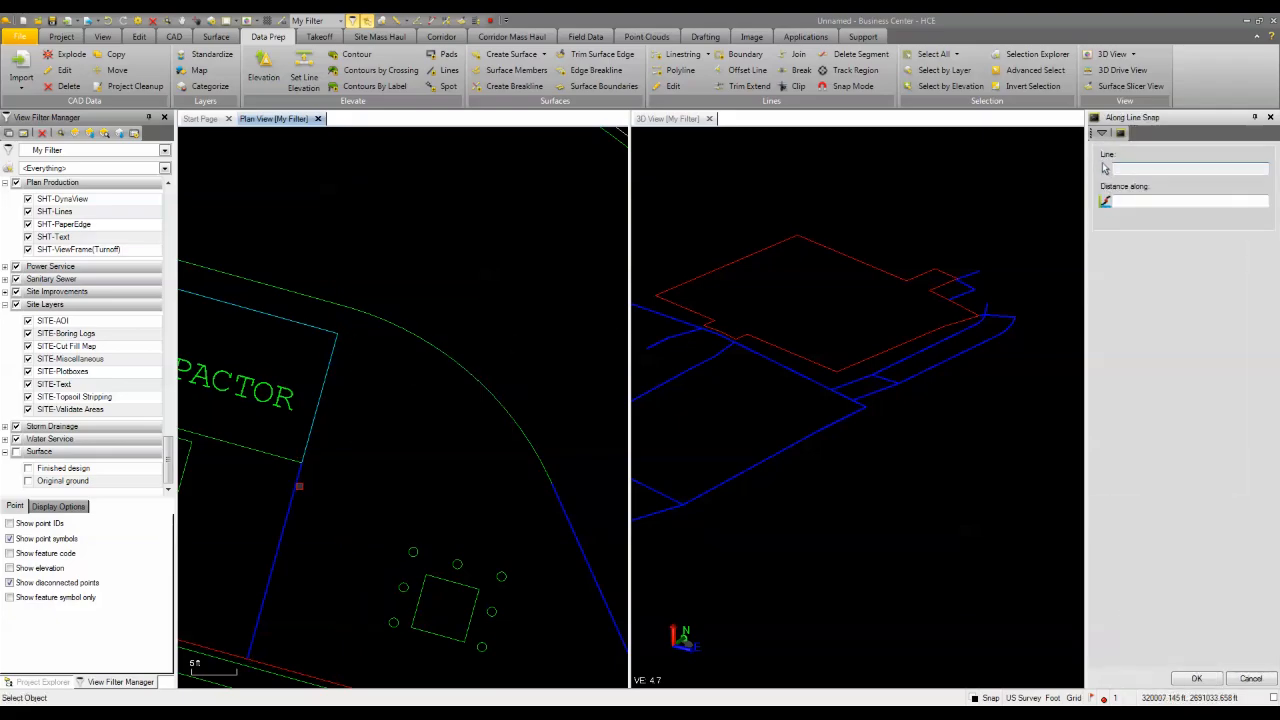
left_click(323, 328)
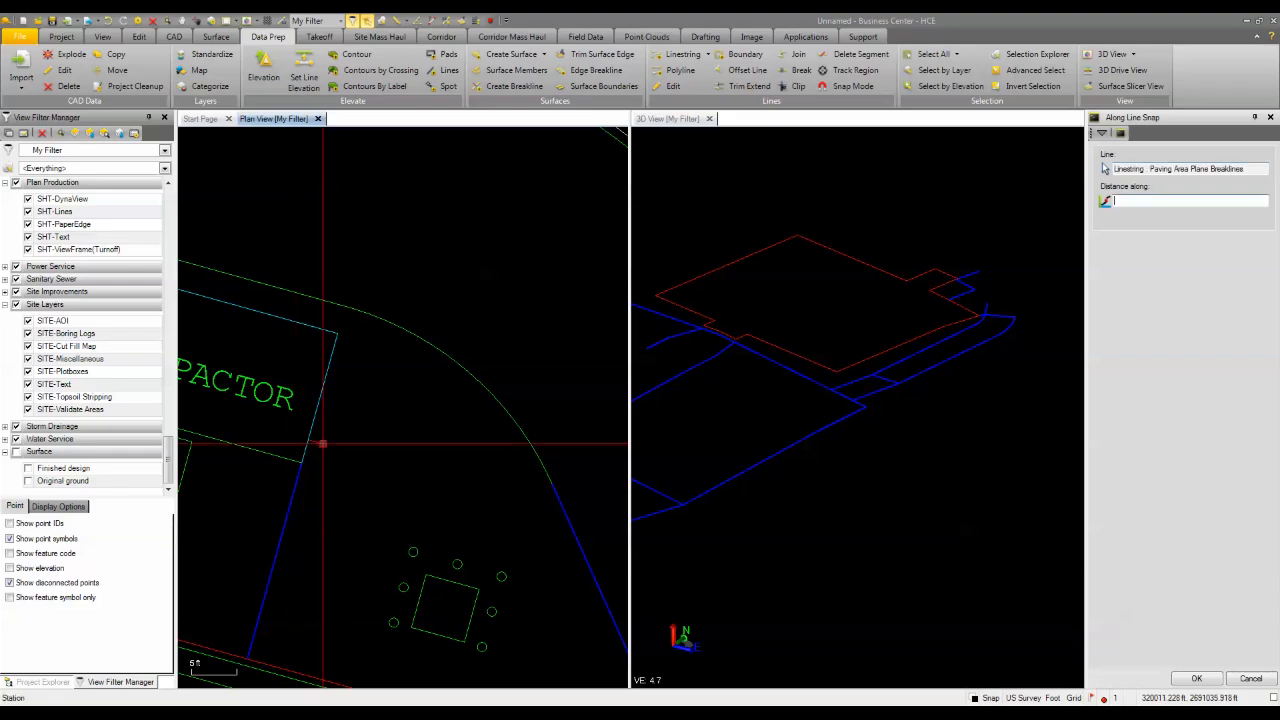
left_click(340, 337)
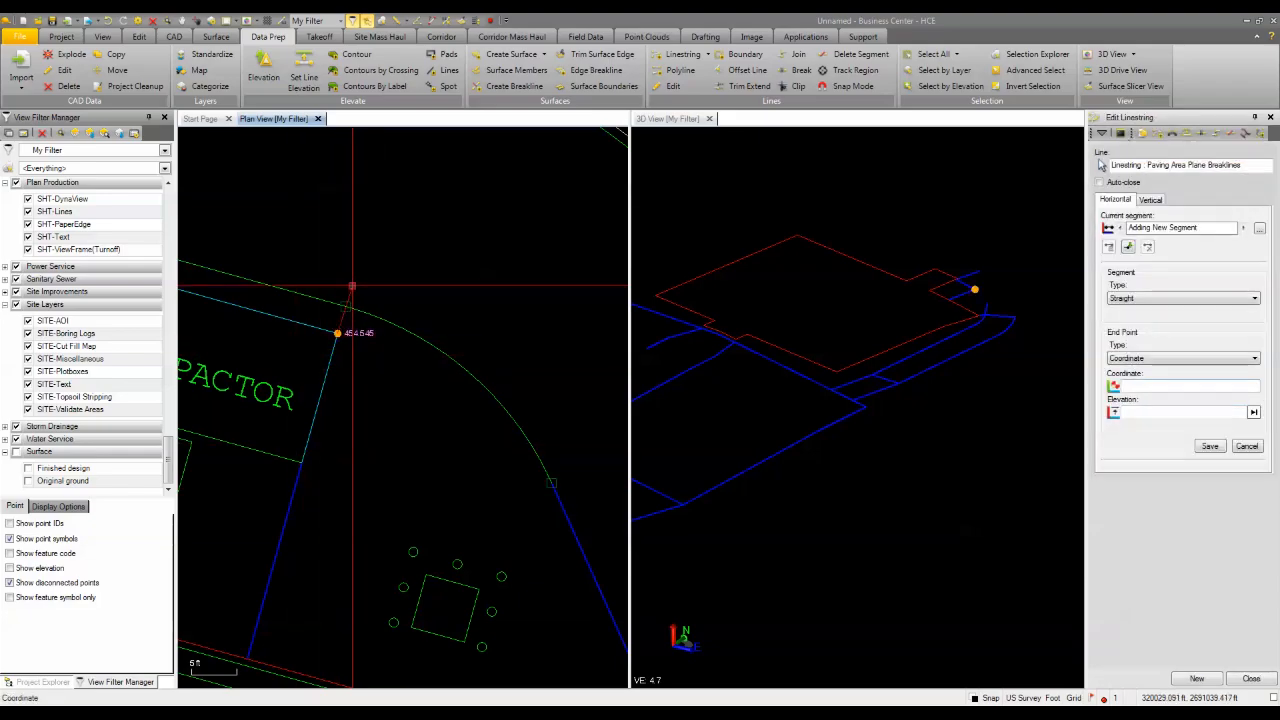
Add a short straight segment from the compactor corner north to the inner curb line with elevation -.5, and save it.
scroll(340, 320, "up", 3)
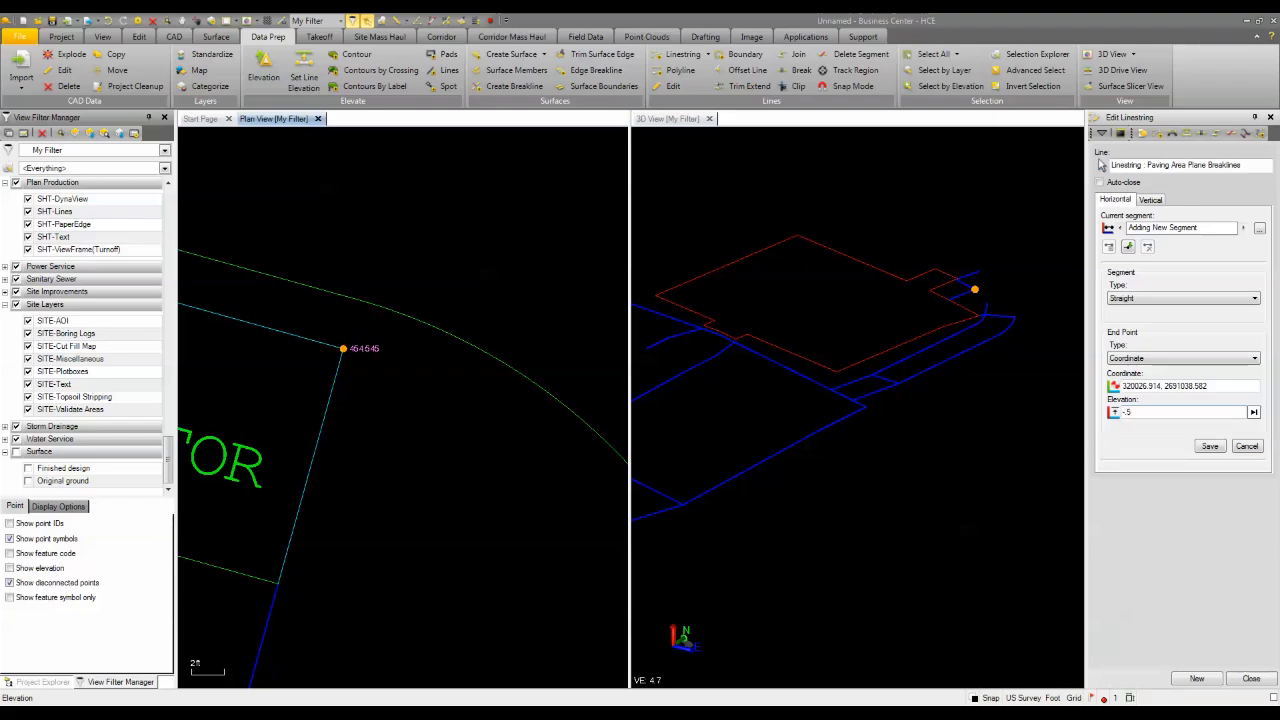
left_click(1210, 446)
scroll(410, 410, "down", 3)
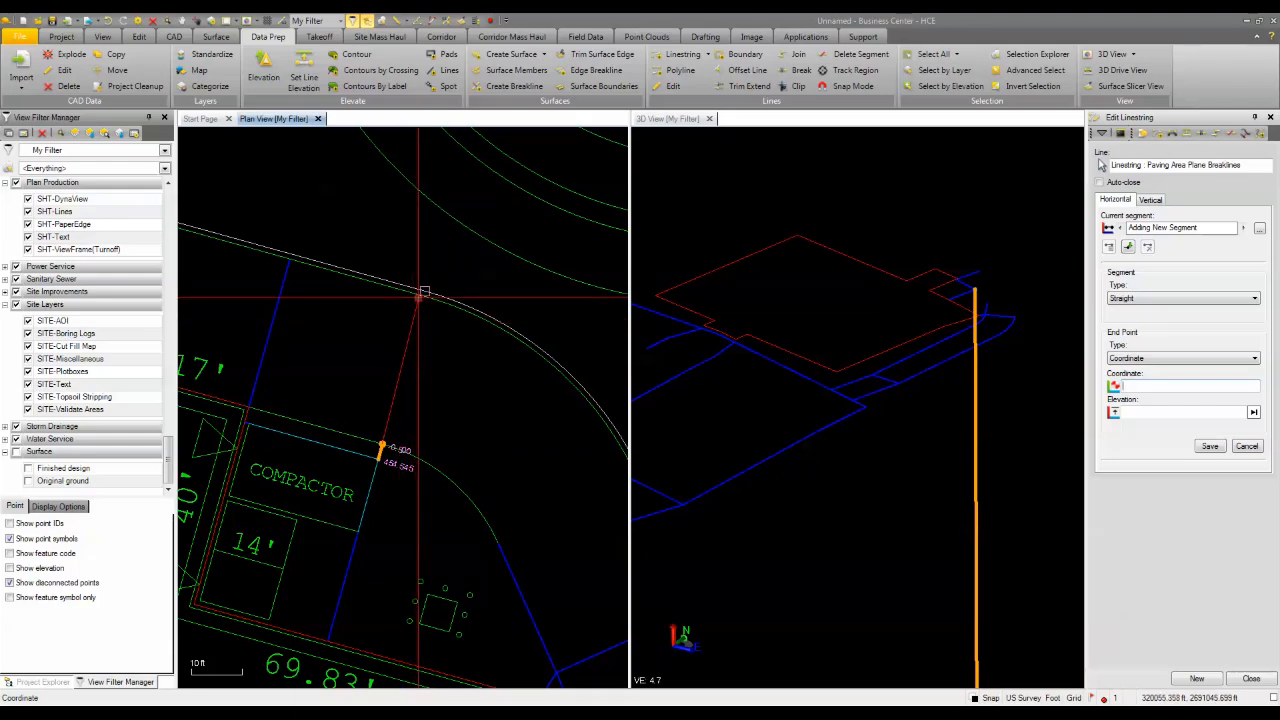
Discard the pending new segment and correct the short segment's end elevation to 454.529, saving the change.
scroll(420, 299, "up", 2)
scroll(418, 320, "down", 2)
scroll(402, 360, "up", 1)
scroll(396, 375, "down", 1)
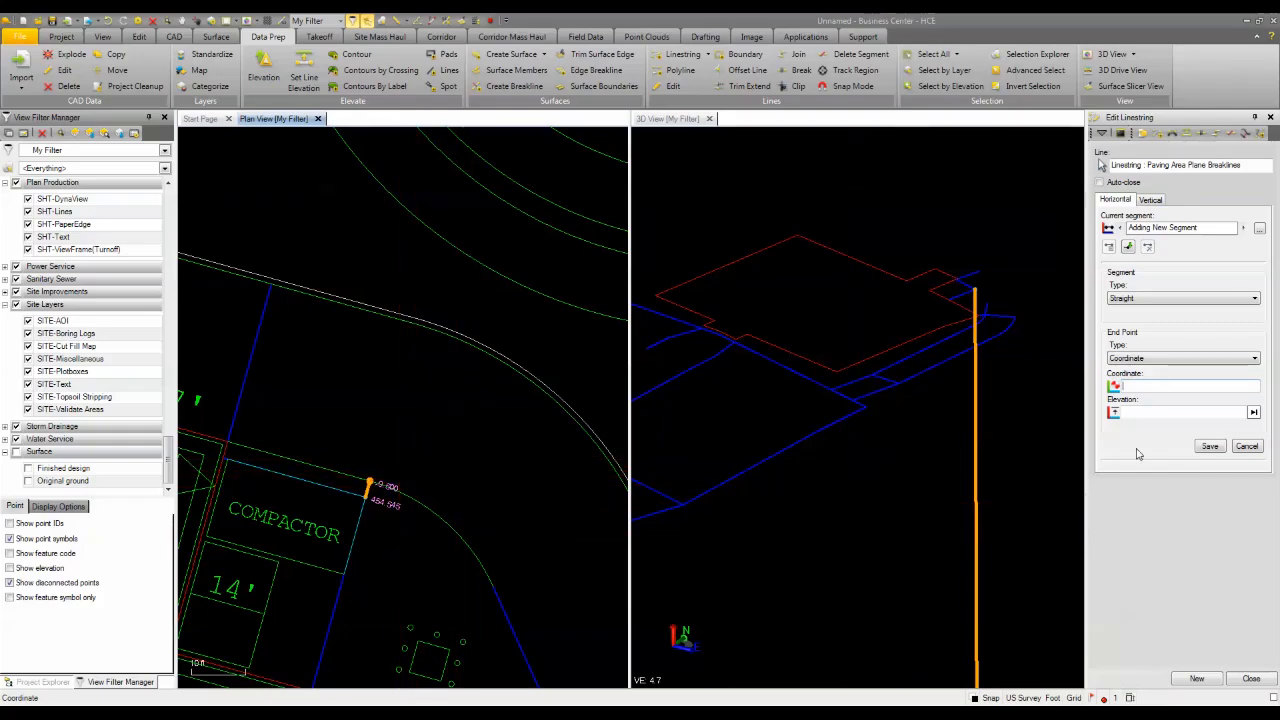
left_click(1246, 447)
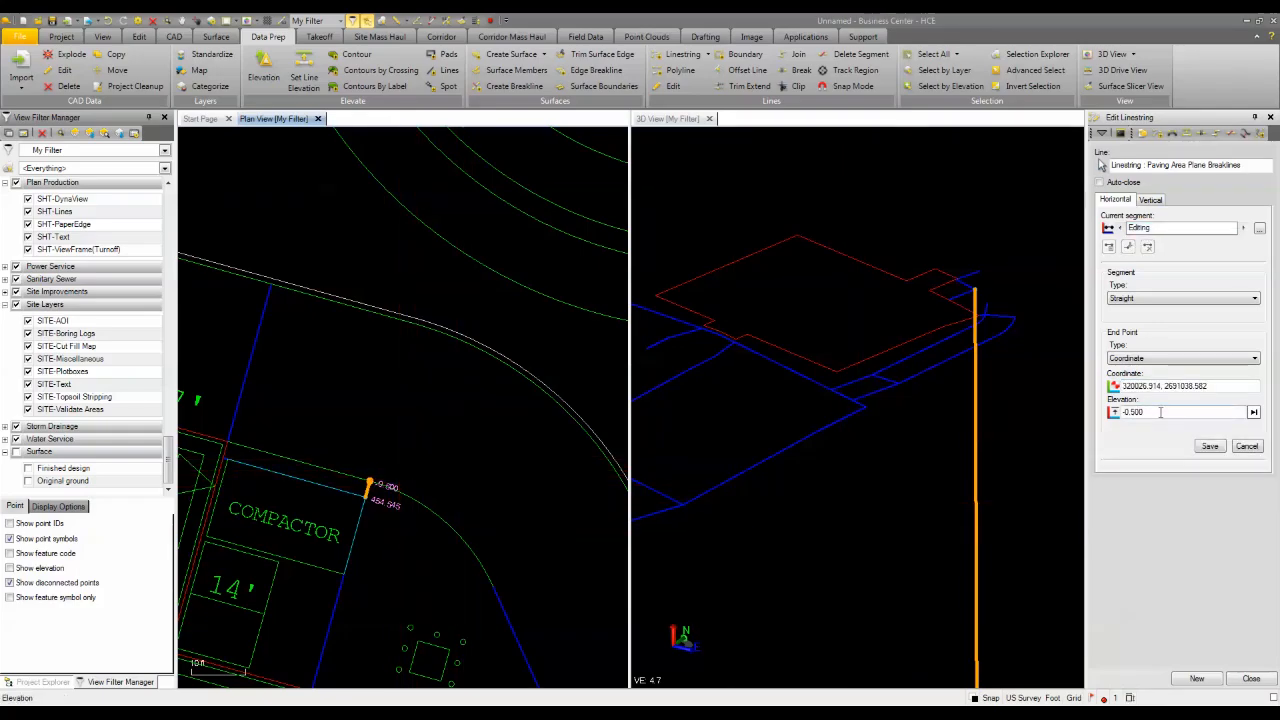
left_click(1209, 446)
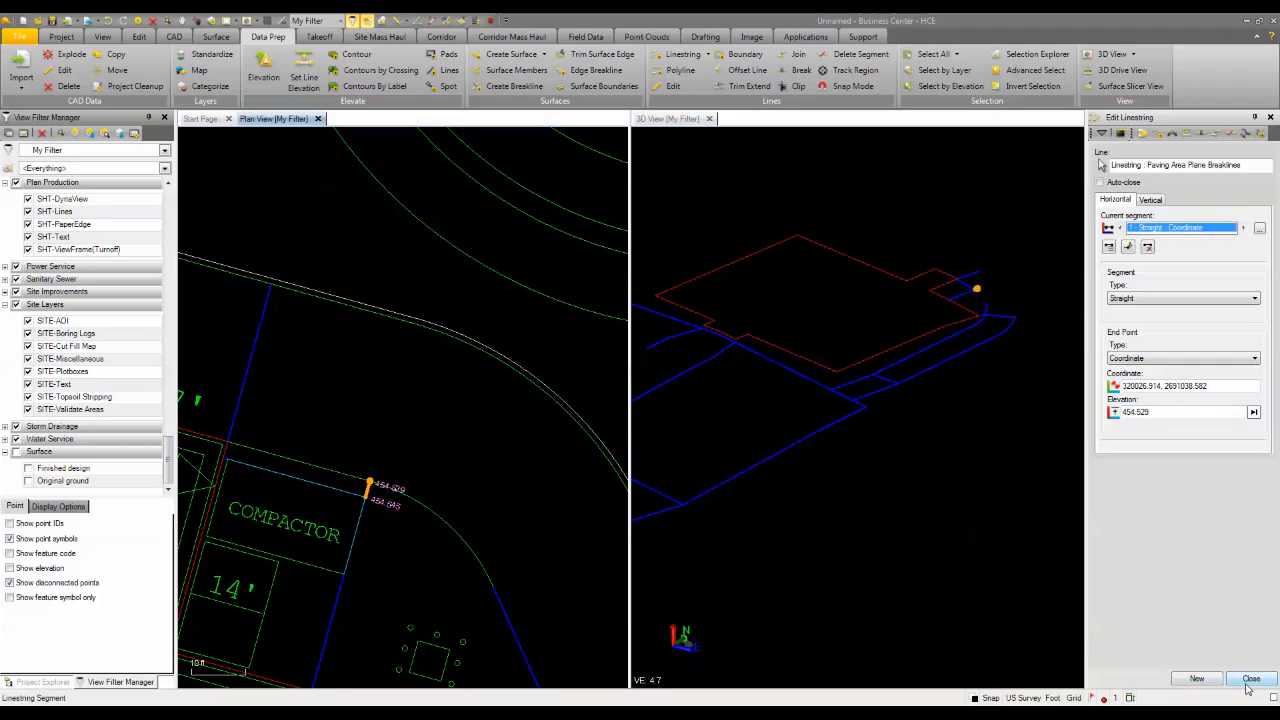
scroll(500, 491, "down", 3)
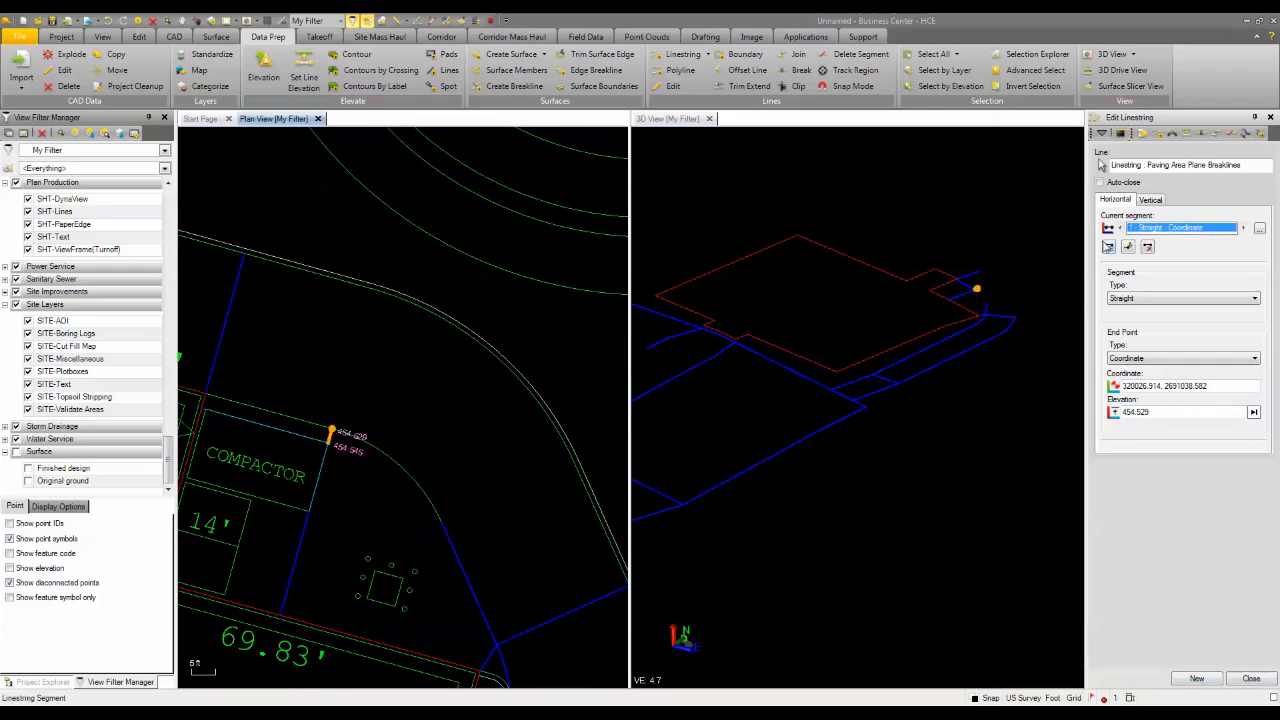
Load the short Paving Area Plane Breaklines line southeast of the compactor for editing and start appending a segment to its north end.
left_click(1255, 166)
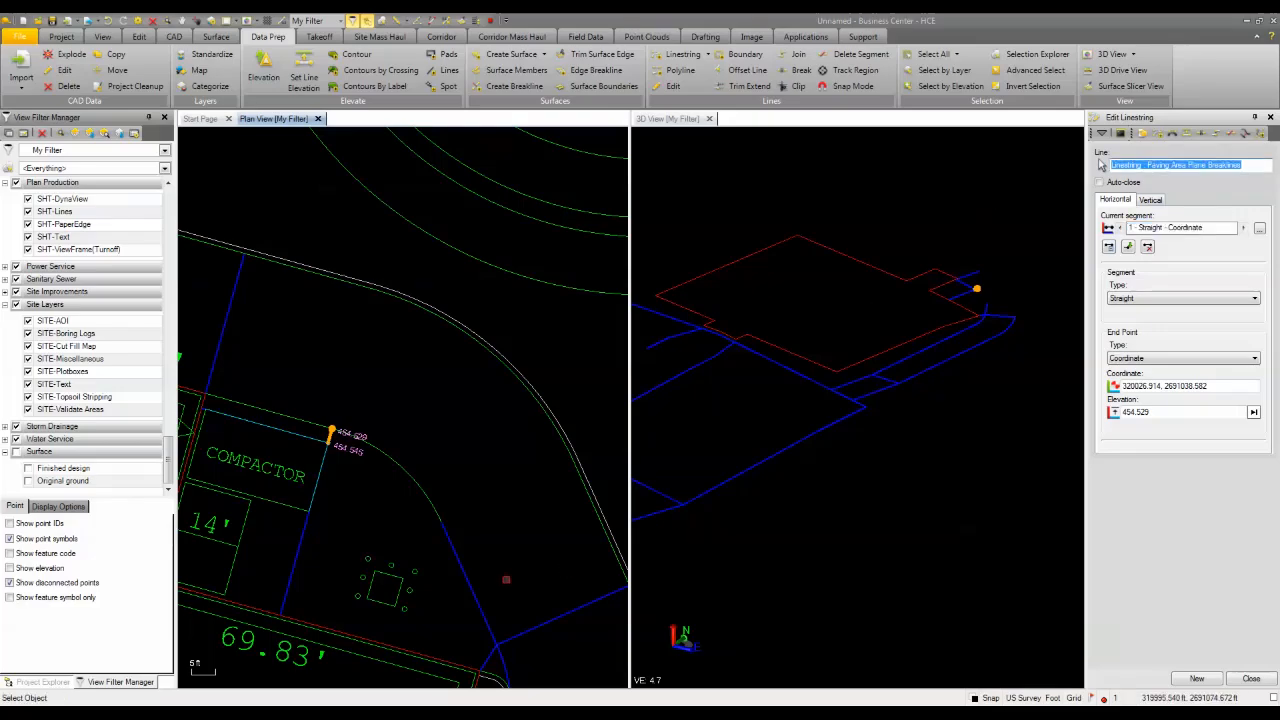
left_click(454, 553)
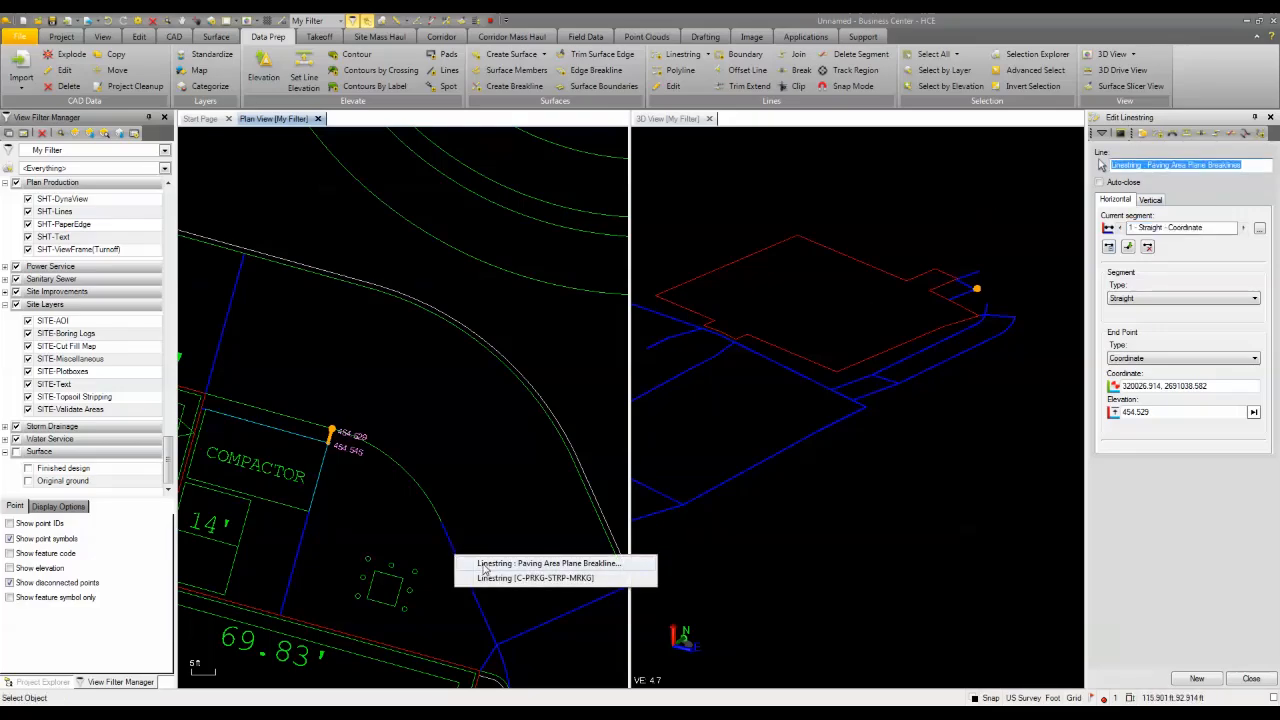
left_click(484, 566)
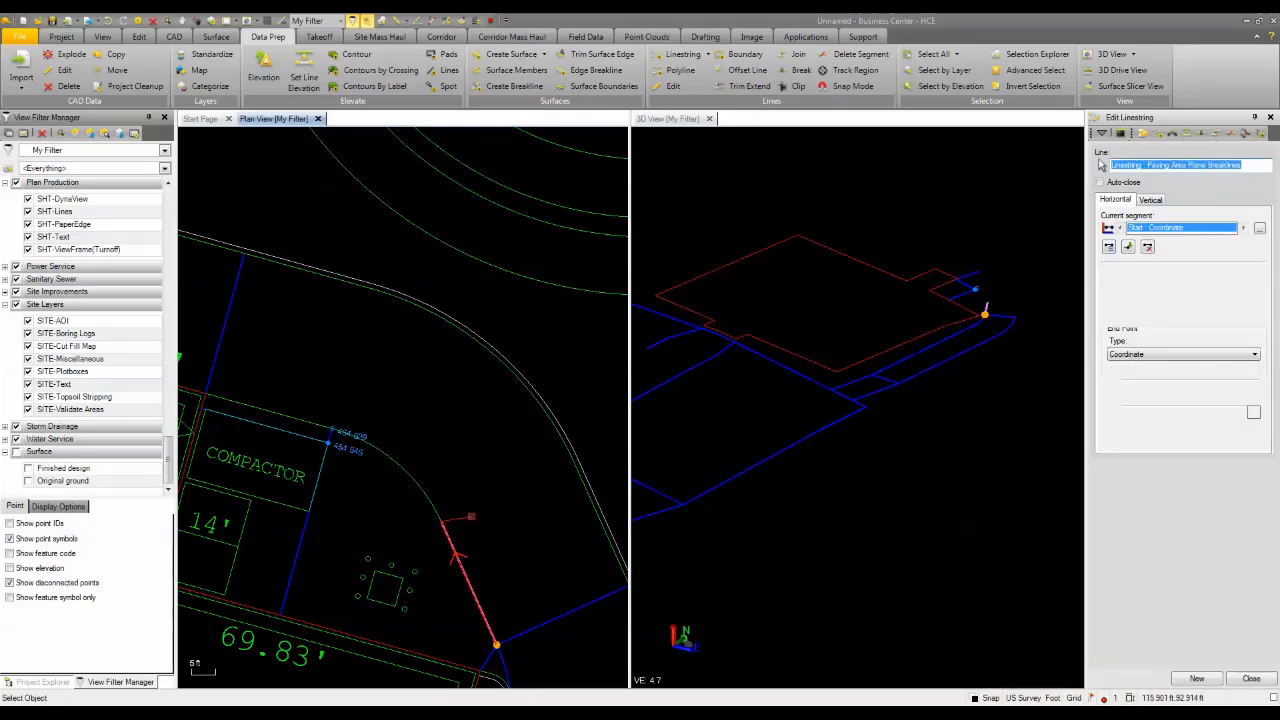
left_click(1128, 247)
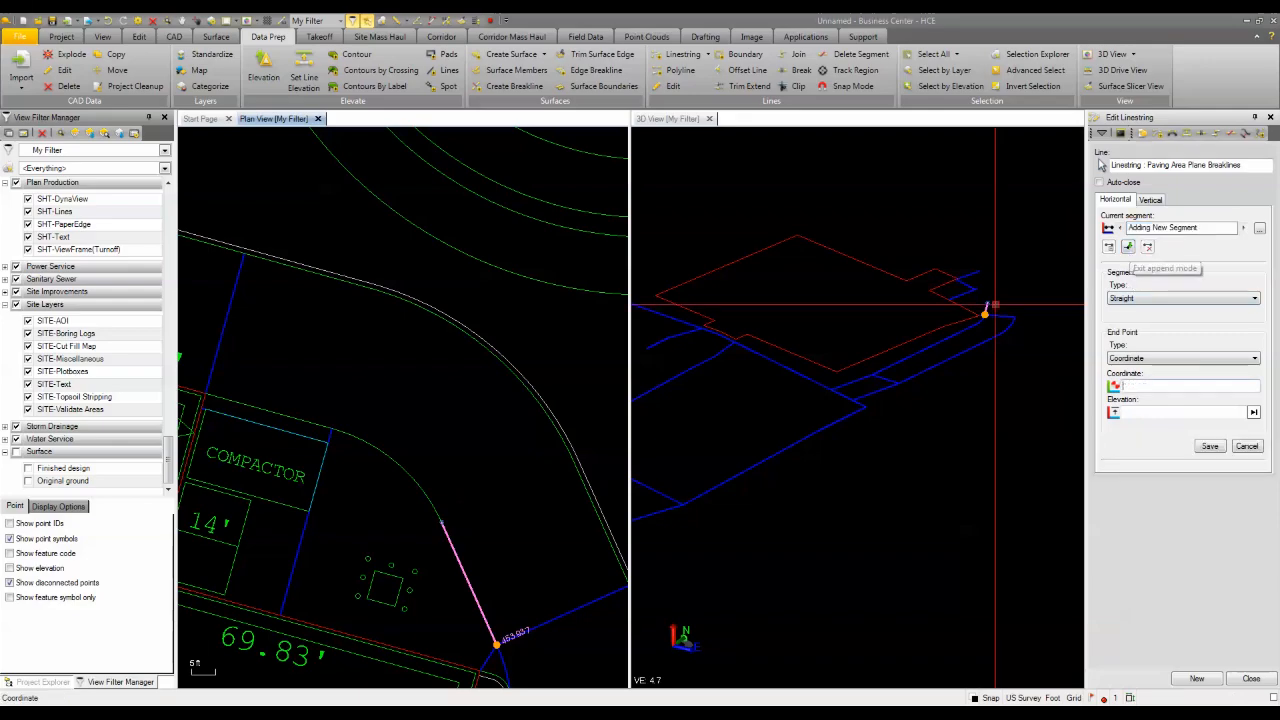
Append a smooth curve segment ending at the middle of the inner curb arc, leave its elevation blank, and save it.
left_click(1189, 298)
left_click(1166, 321)
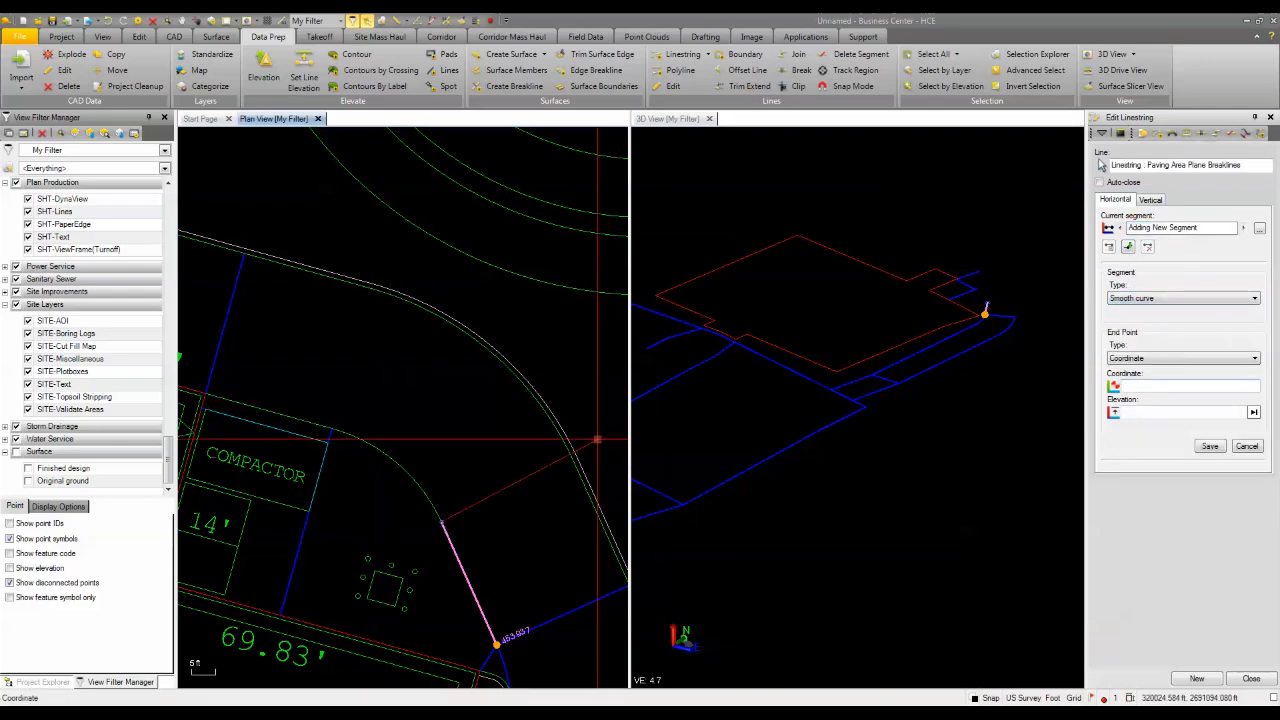
right_click(442, 442)
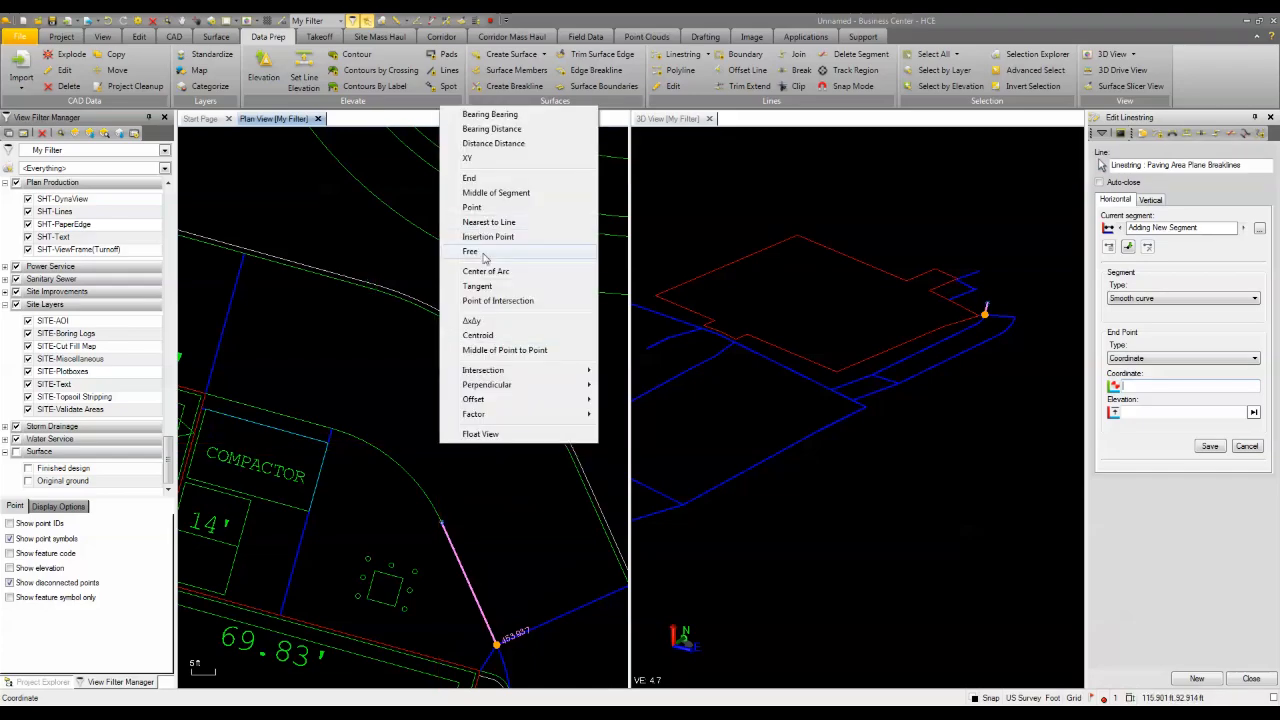
left_click(477, 195)
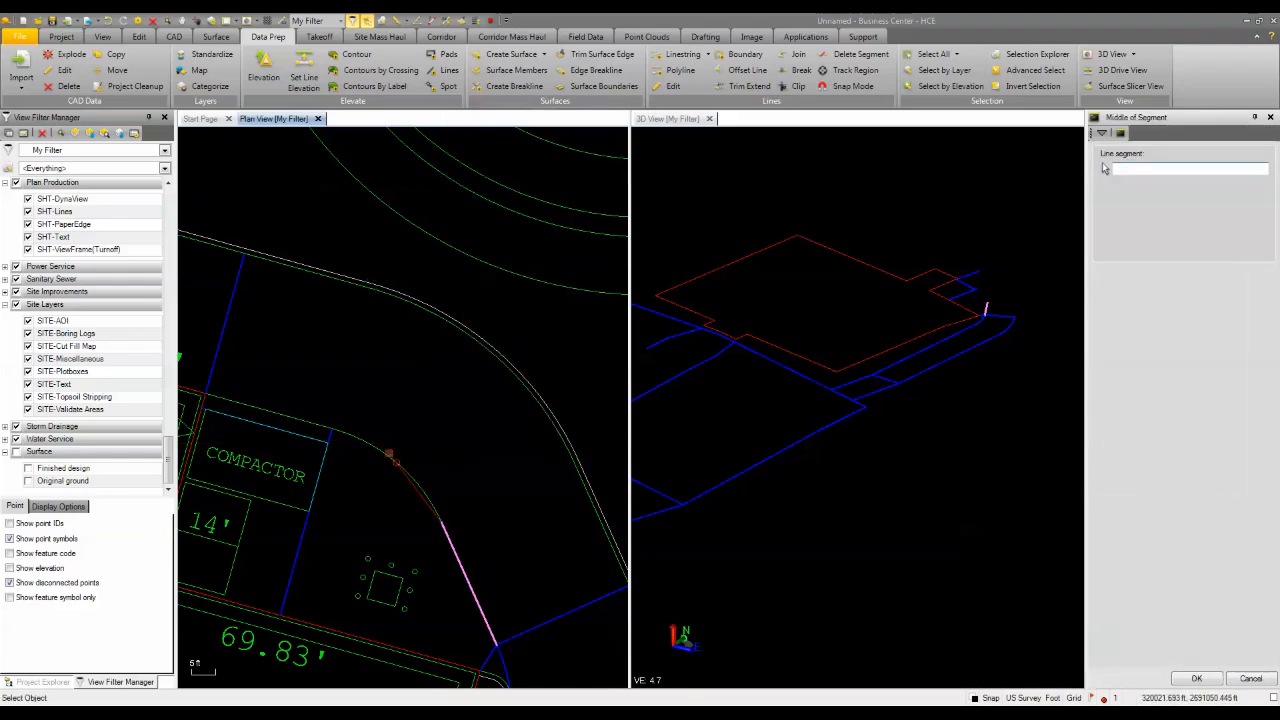
left_click(383, 451)
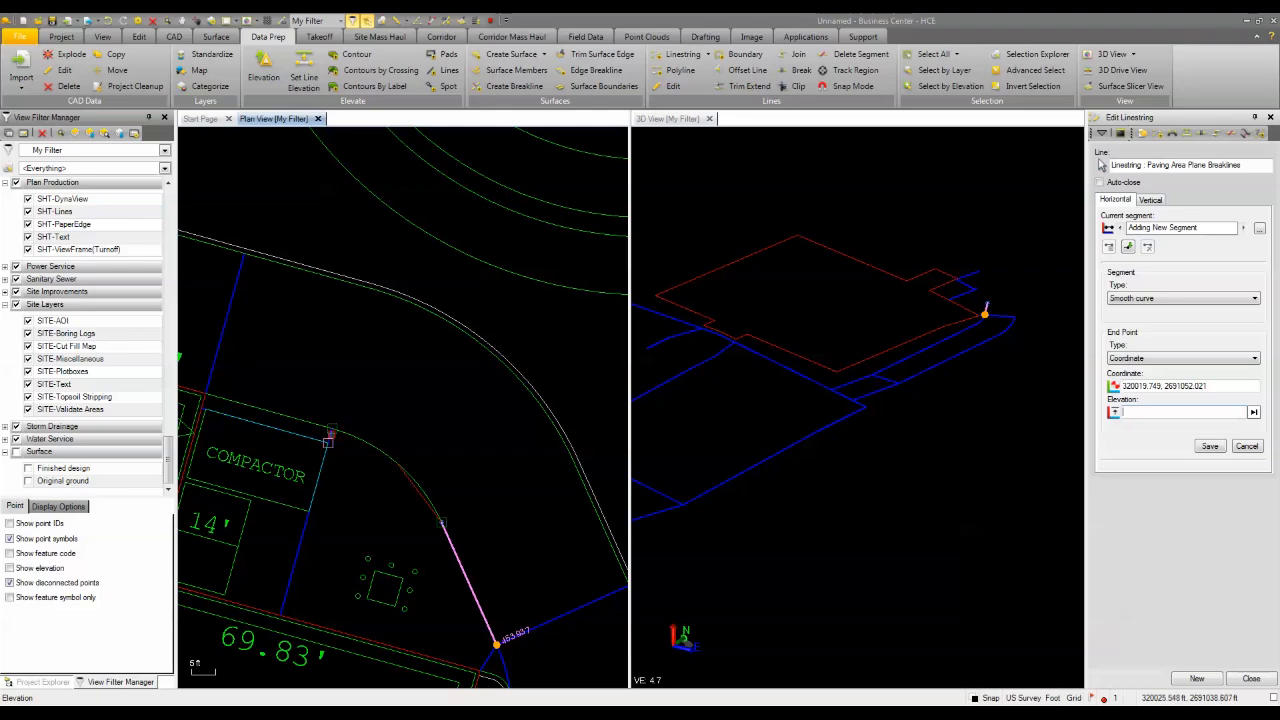
scroll(331, 433, "up", 3)
right_click(332, 435)
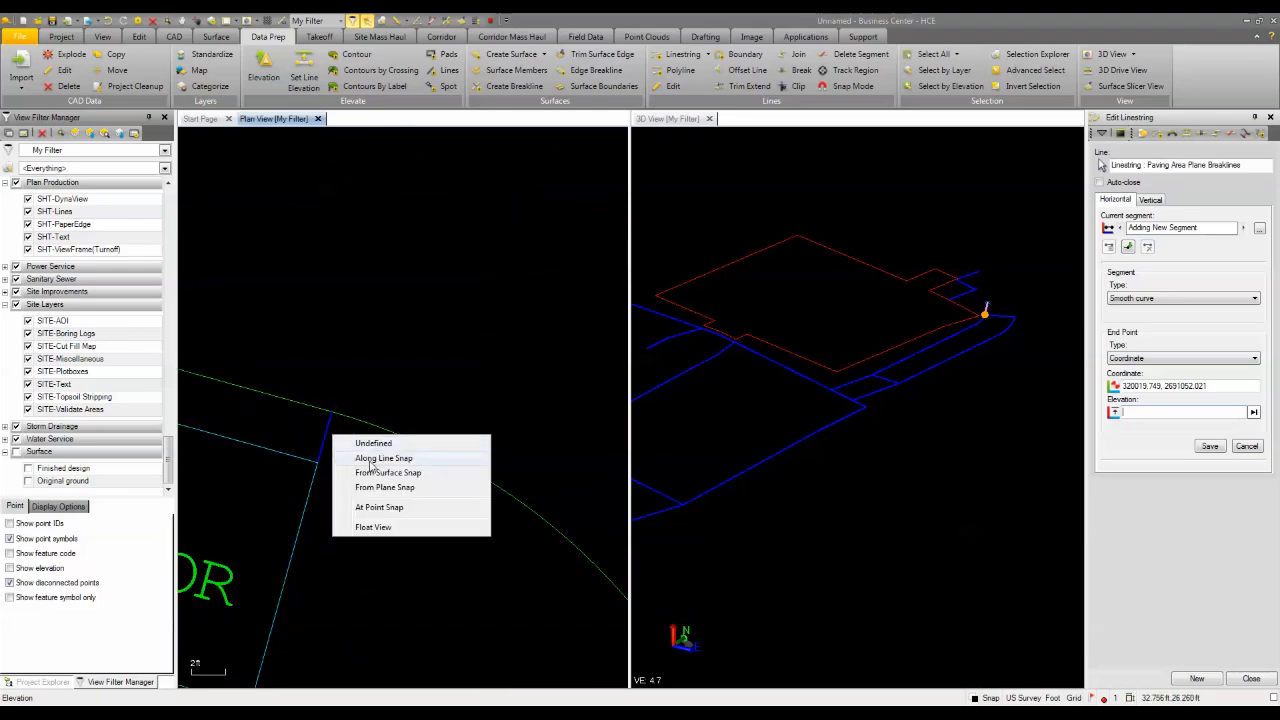
left_click(1212, 447)
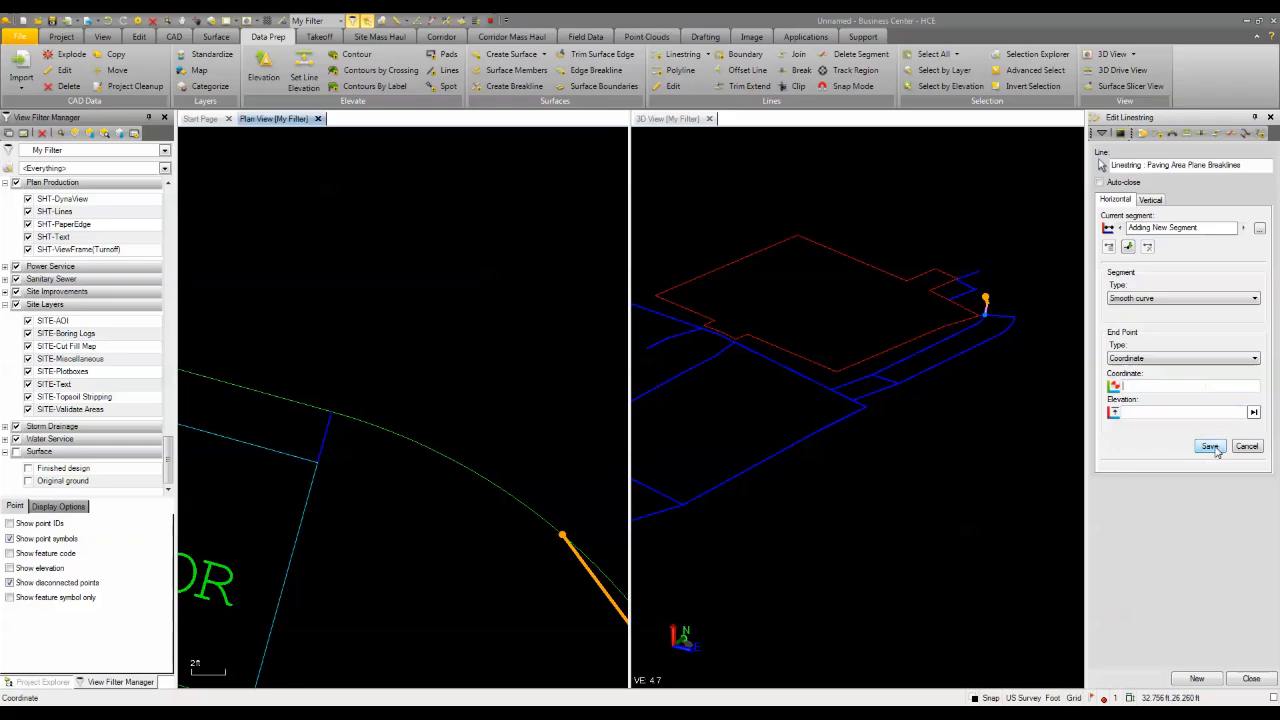
Extend the smooth curve to the end of the short breakline at the compactor's northeast corner, taking that line's end elevation.
right_click(351, 427)
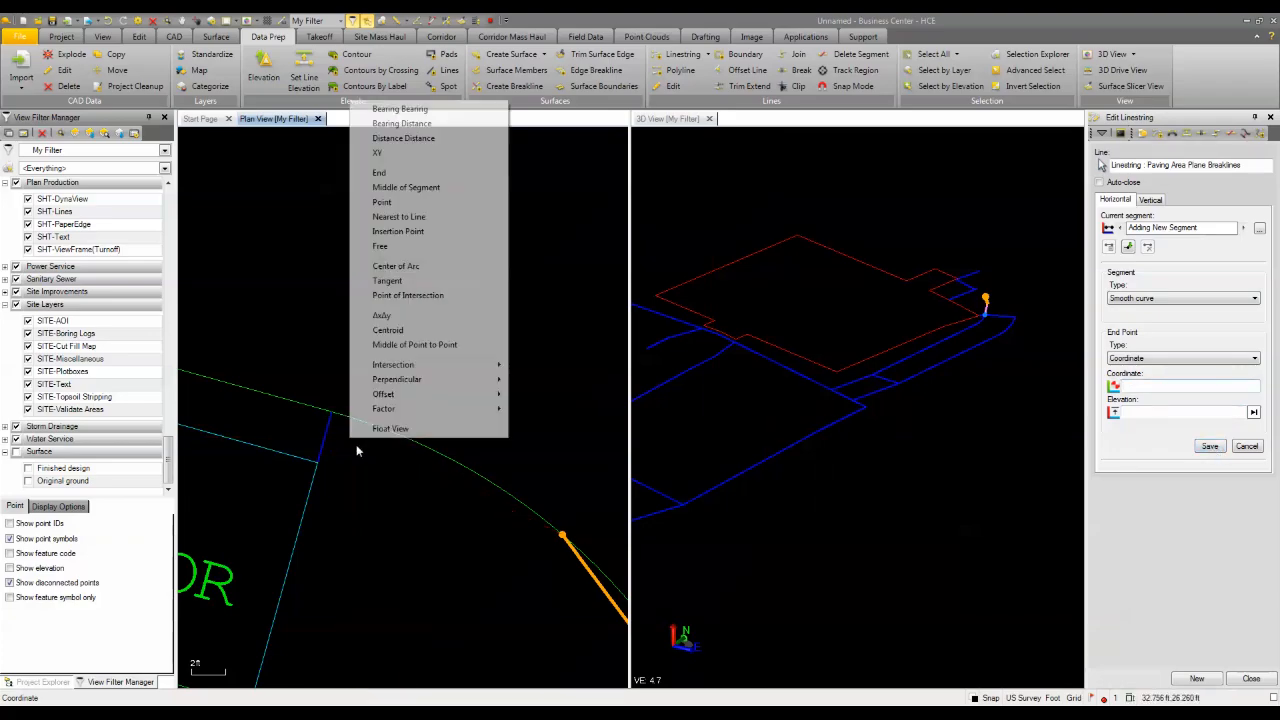
left_click(381, 173)
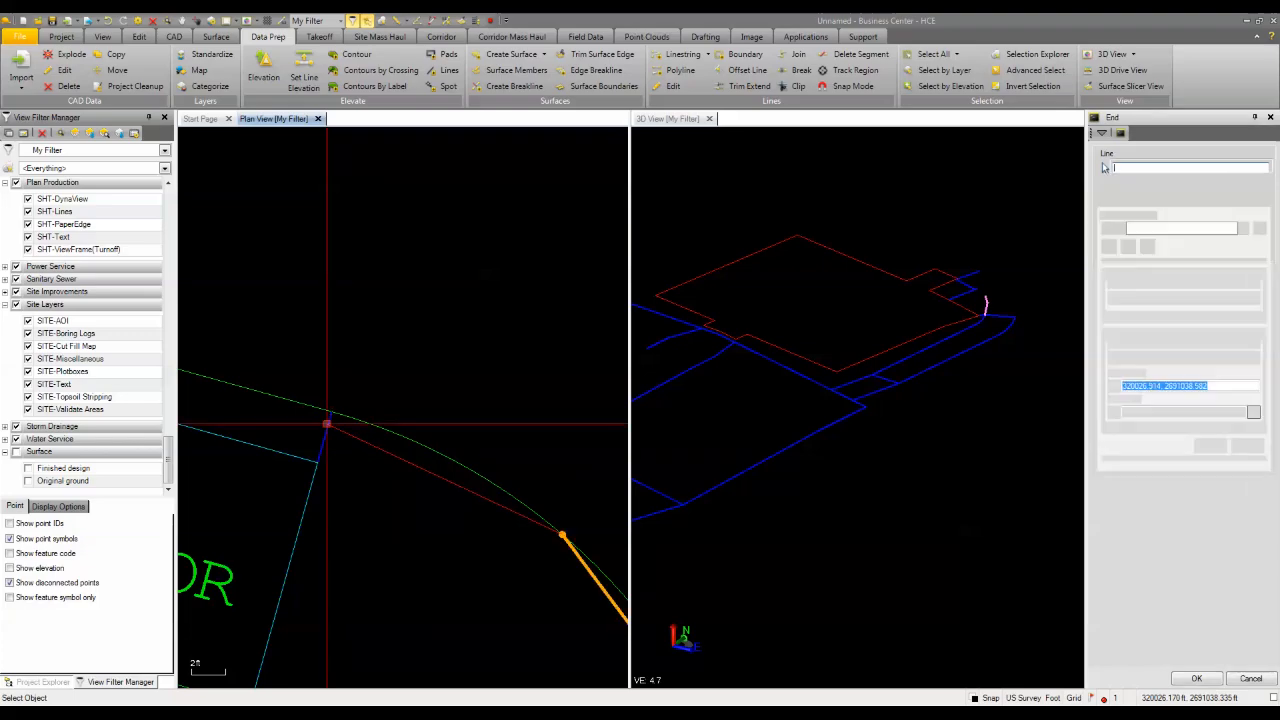
key("Return")
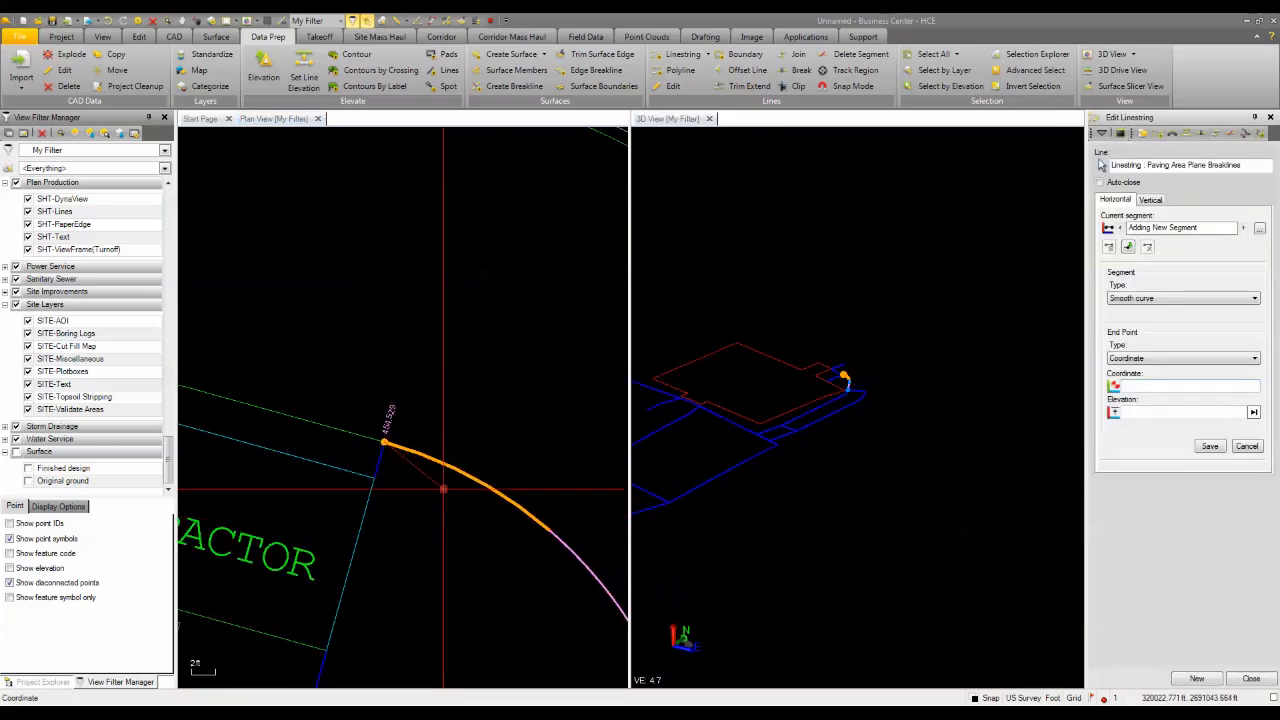
Append another segment west along the compactor's north side, snapped to the end of the breakline at the building corner.
scroll(443, 489, "down", 3)
scroll(855, 440, "up", 5)
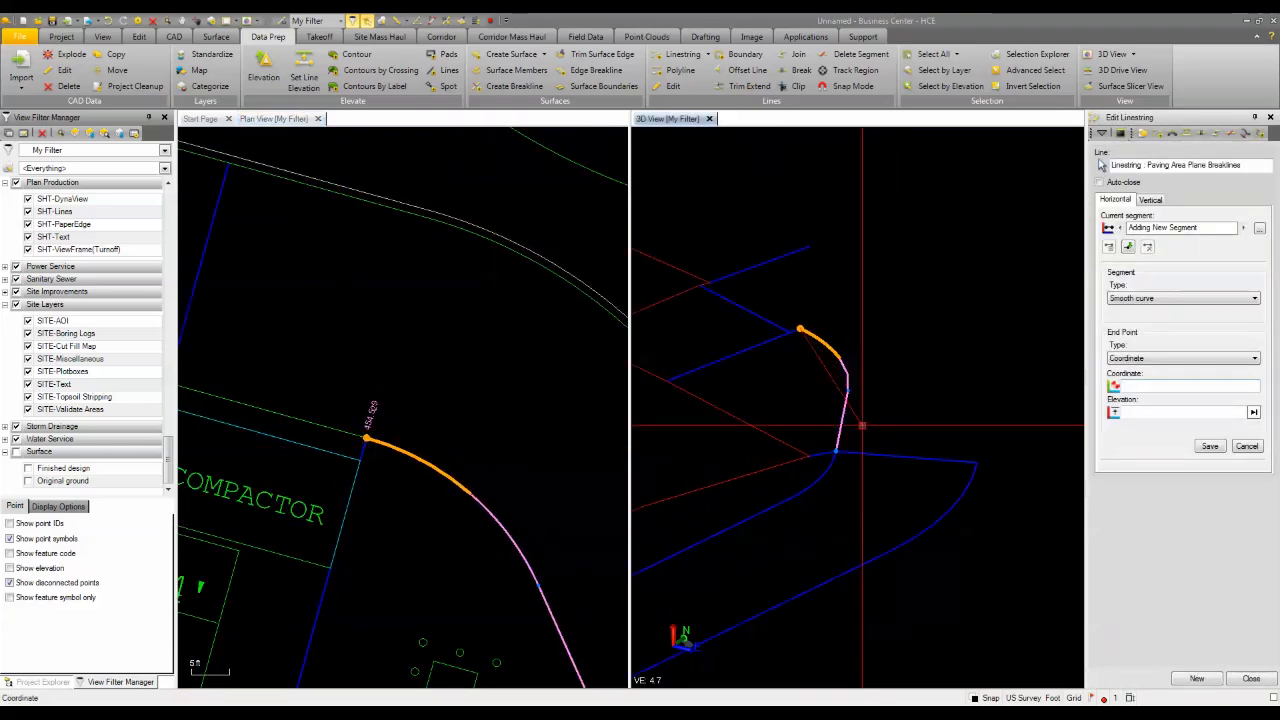
scroll(484, 402, "down", 2)
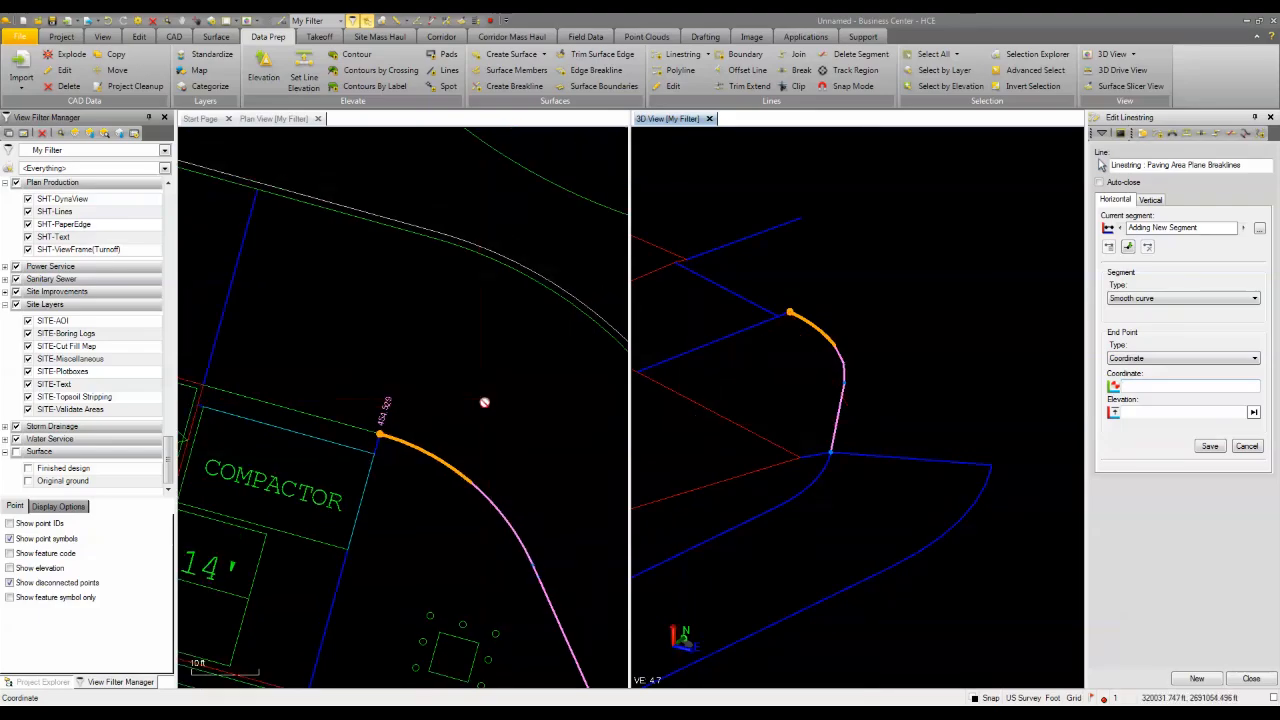
scroll(484, 402, "down", 2)
right_click(358, 368)
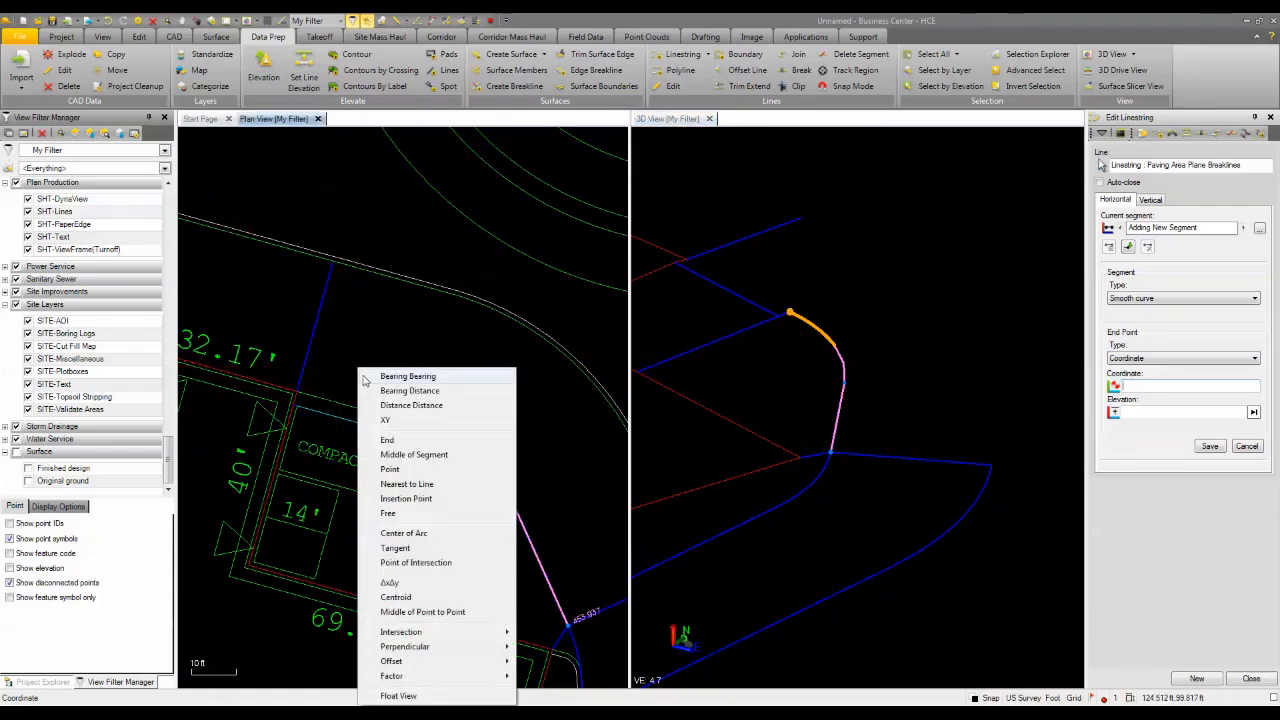
left_click(388, 440)
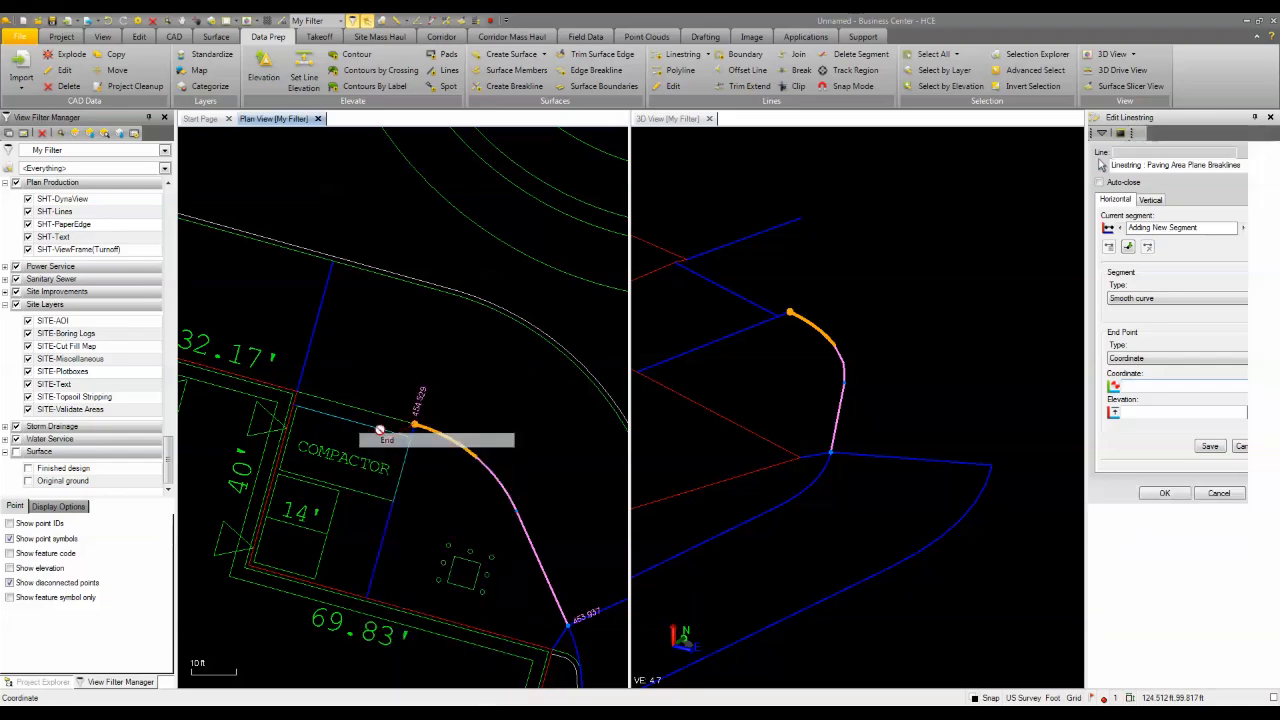
left_click(300, 376)
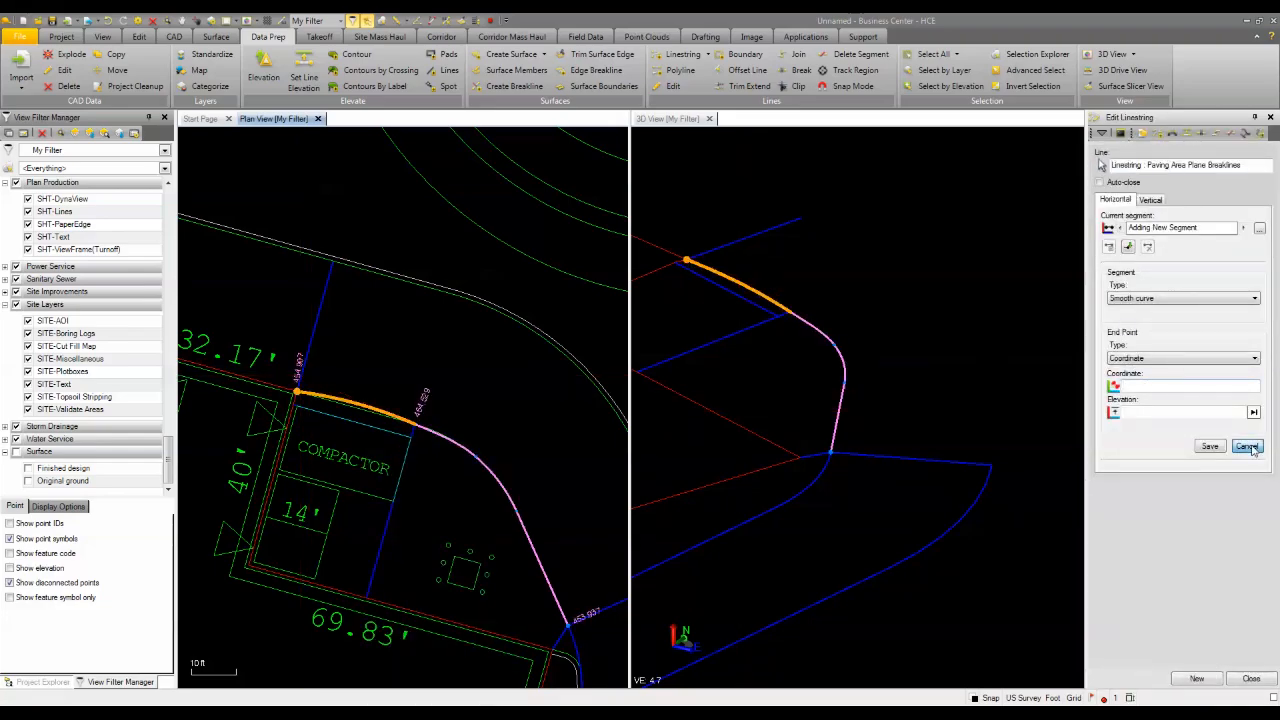
Exit append mode, change the last segment along the compactor's north side to Straight, and save it.
left_click(1254, 450)
left_click(1168, 301)
left_click(1153, 311)
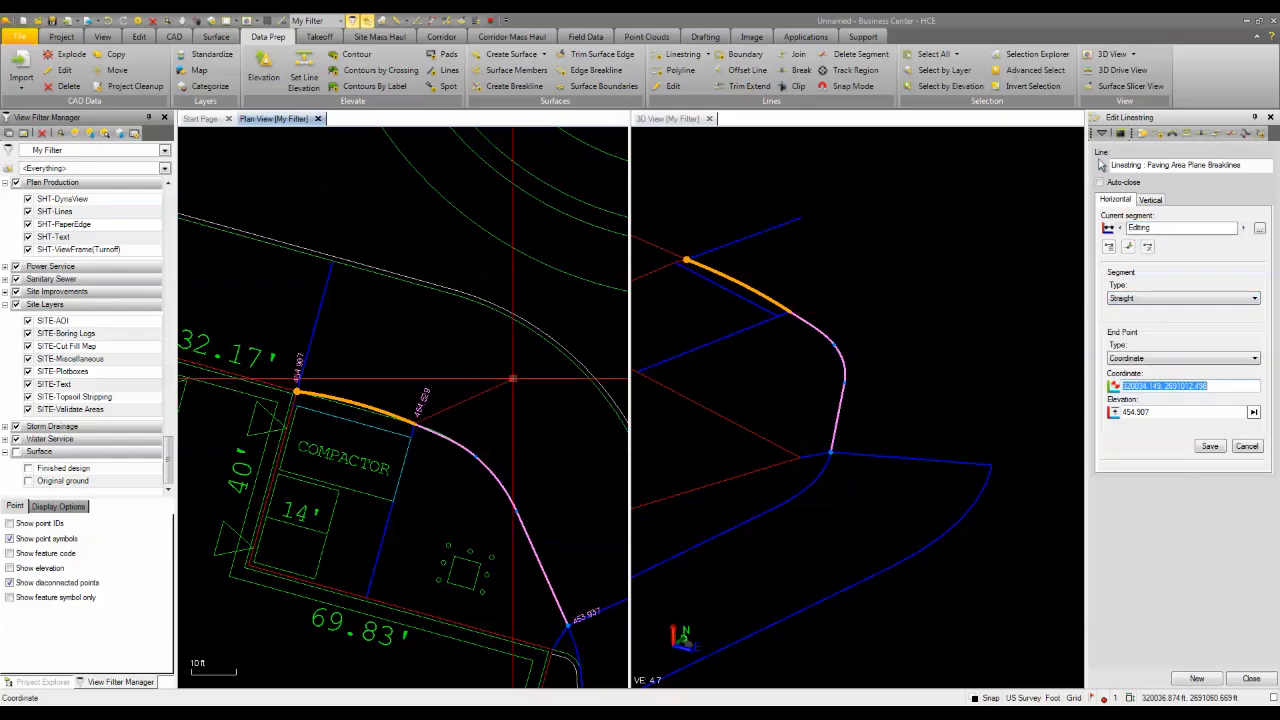
left_click(1209, 446)
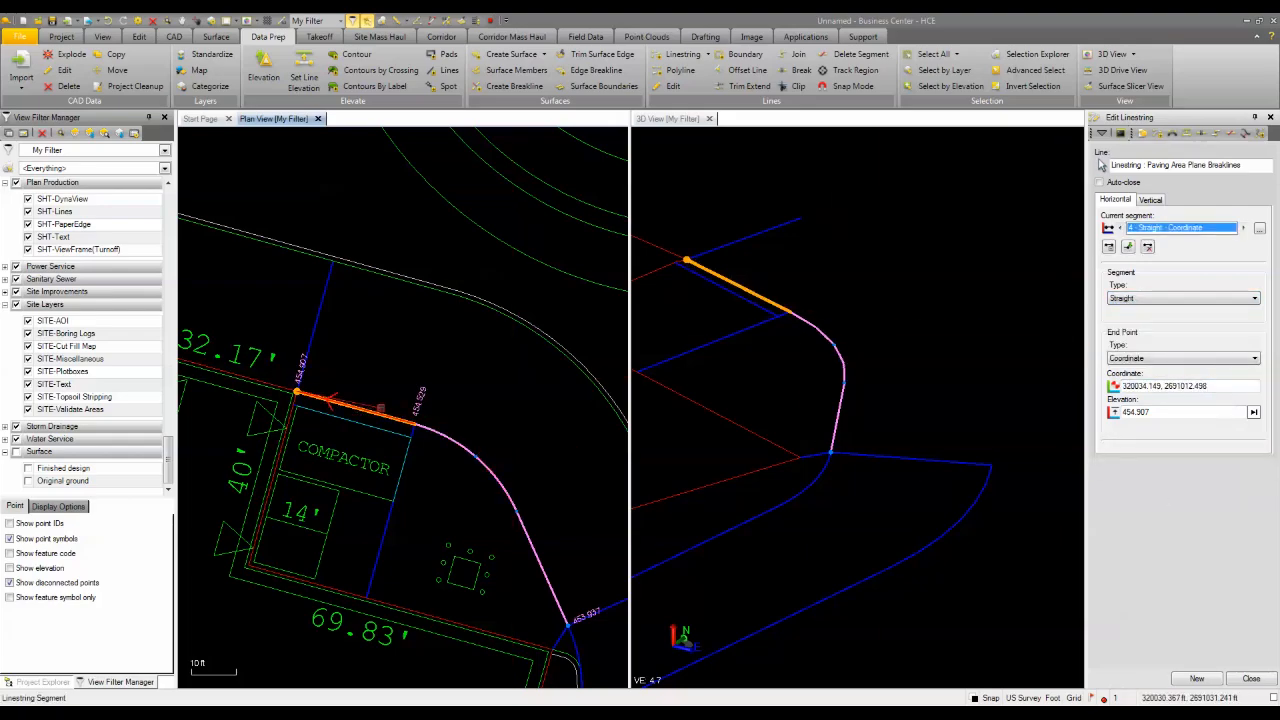
Create a new Paving Area Plane Breaklines linestring starting at the outer curb end of the crossing breakline southeast of the compactor.
left_click(1172, 132)
scroll(429, 406, "down", 2)
middle_click_drag(469, 461, 374, 440)
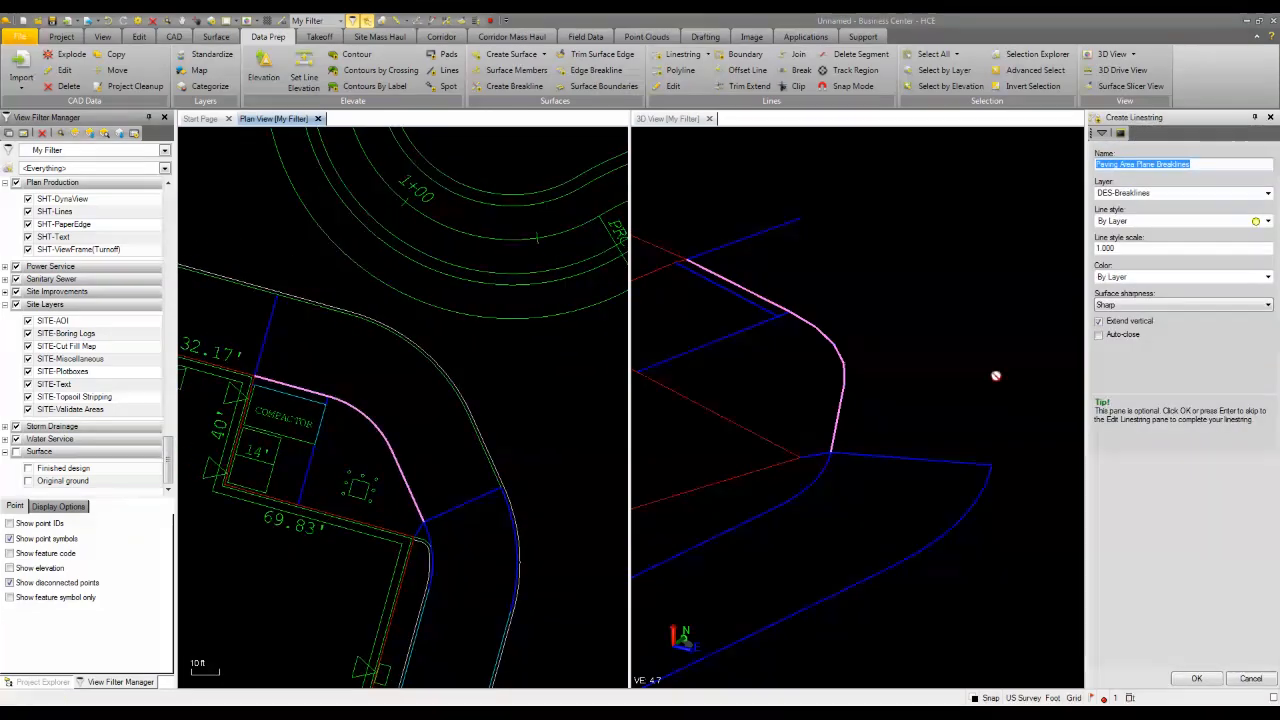
left_click(1197, 679)
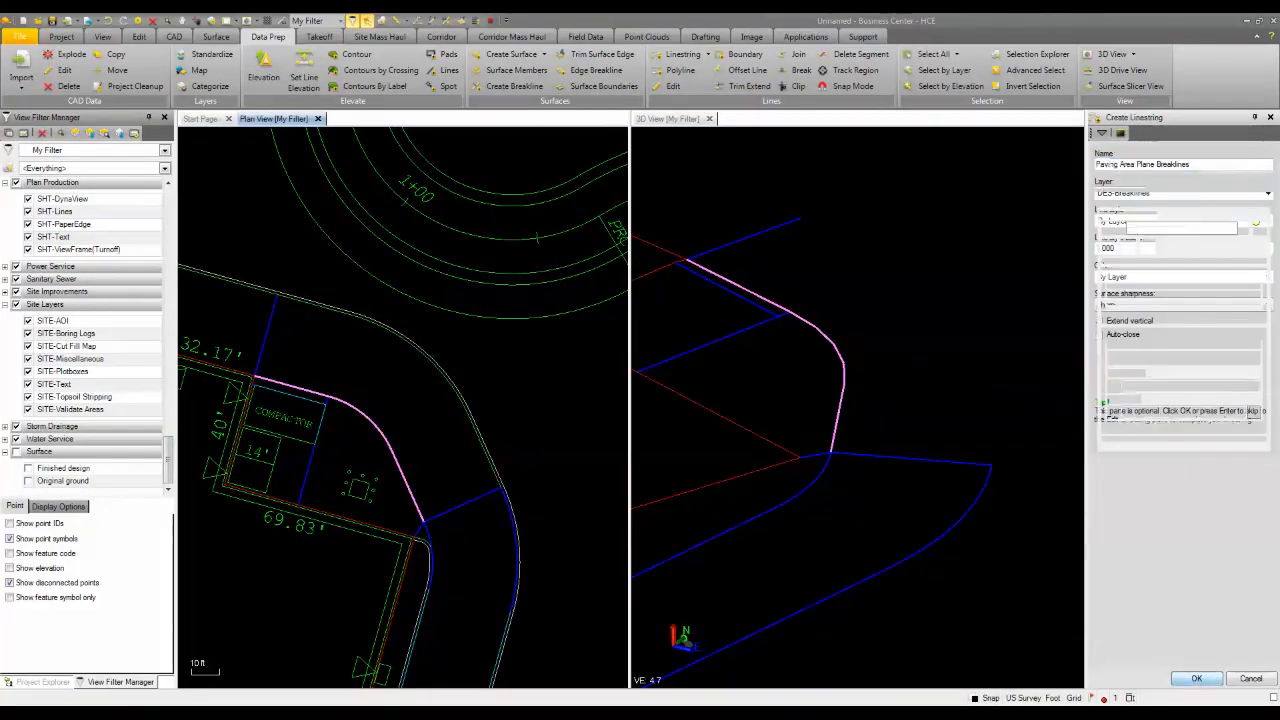
right_click(426, 440)
left_click(451, 168)
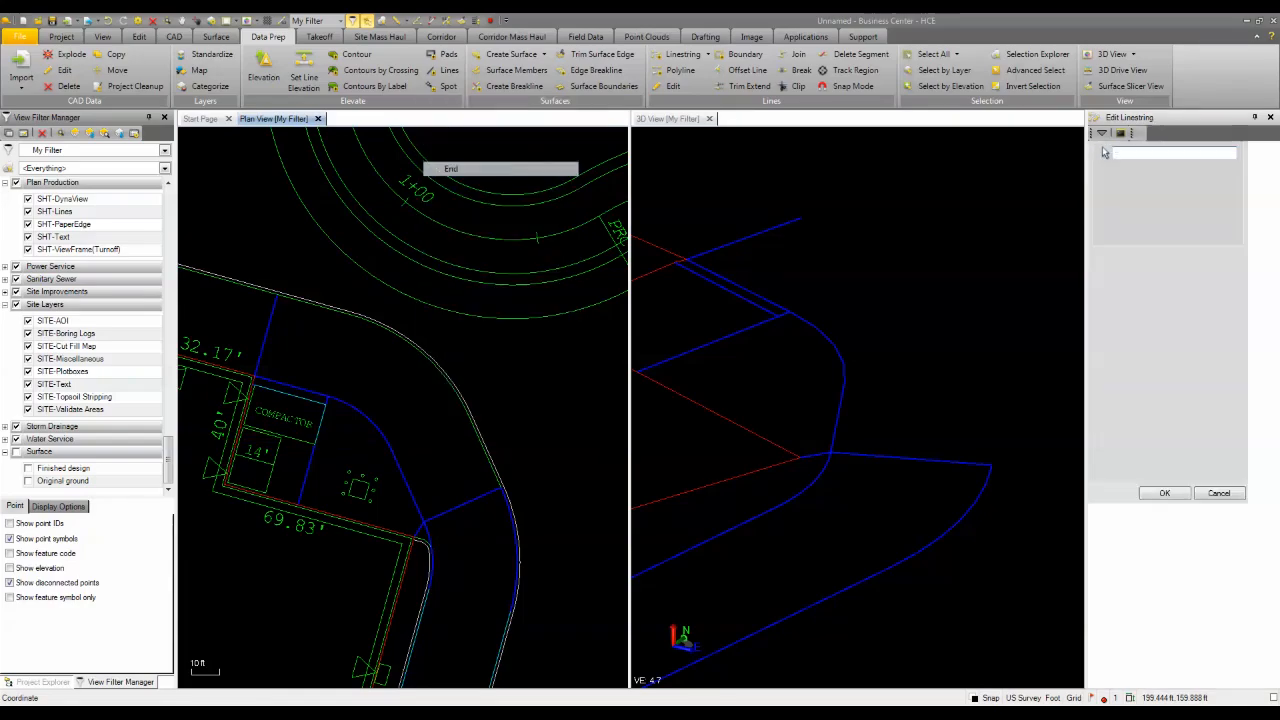
left_click(486, 494)
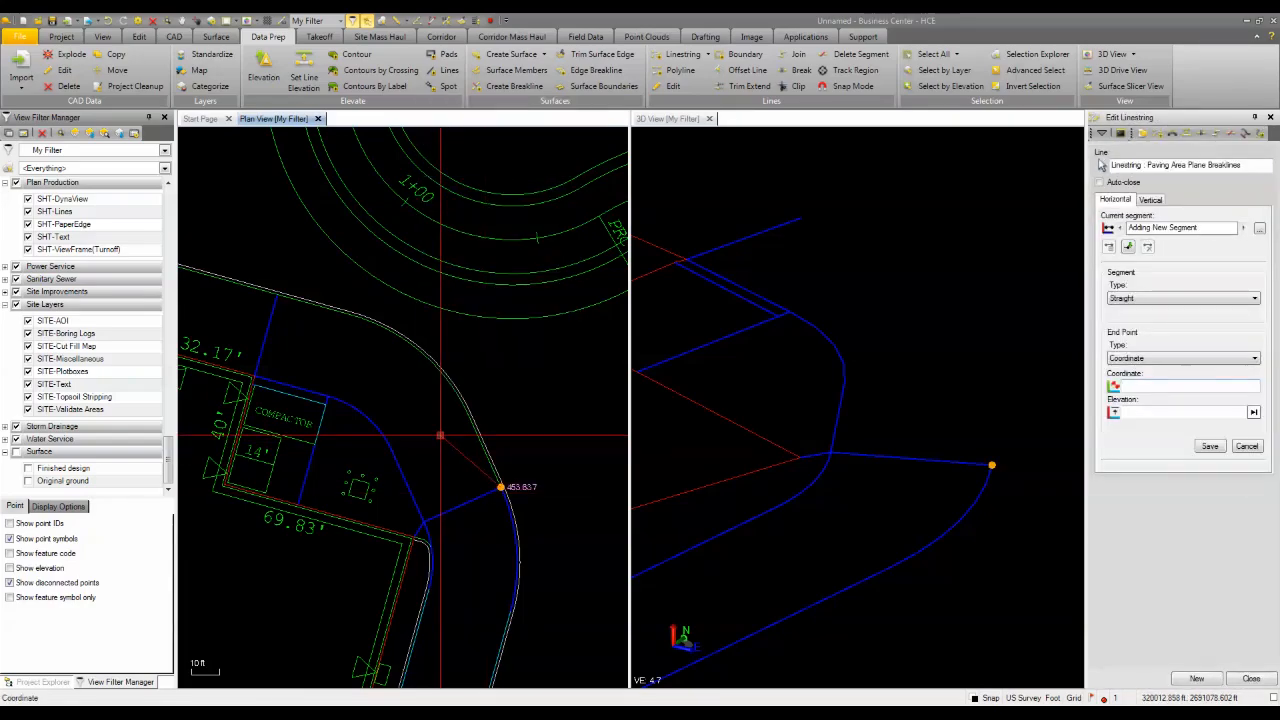
Add a straight segment northwest along the outer curb line to the start of its arc, leaving the elevation blank.
scroll(459, 425, "up", 1)
scroll(465, 412, "up", 3)
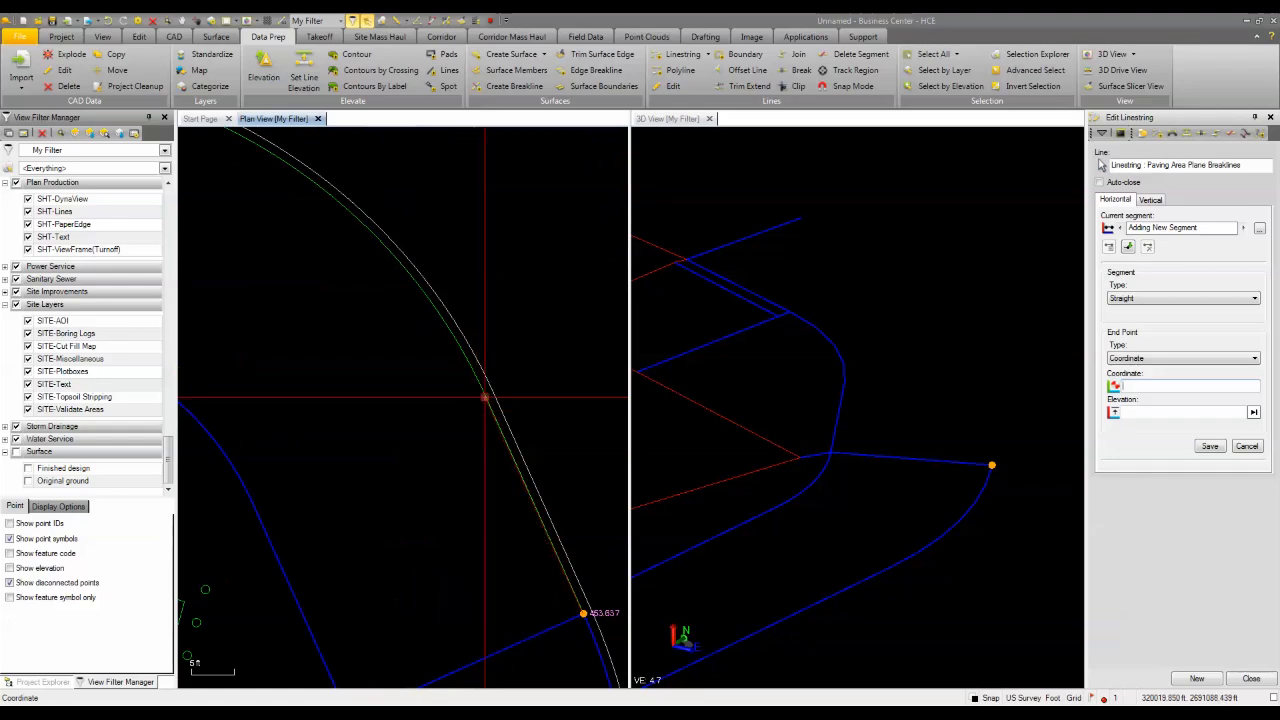
left_click(486, 397)
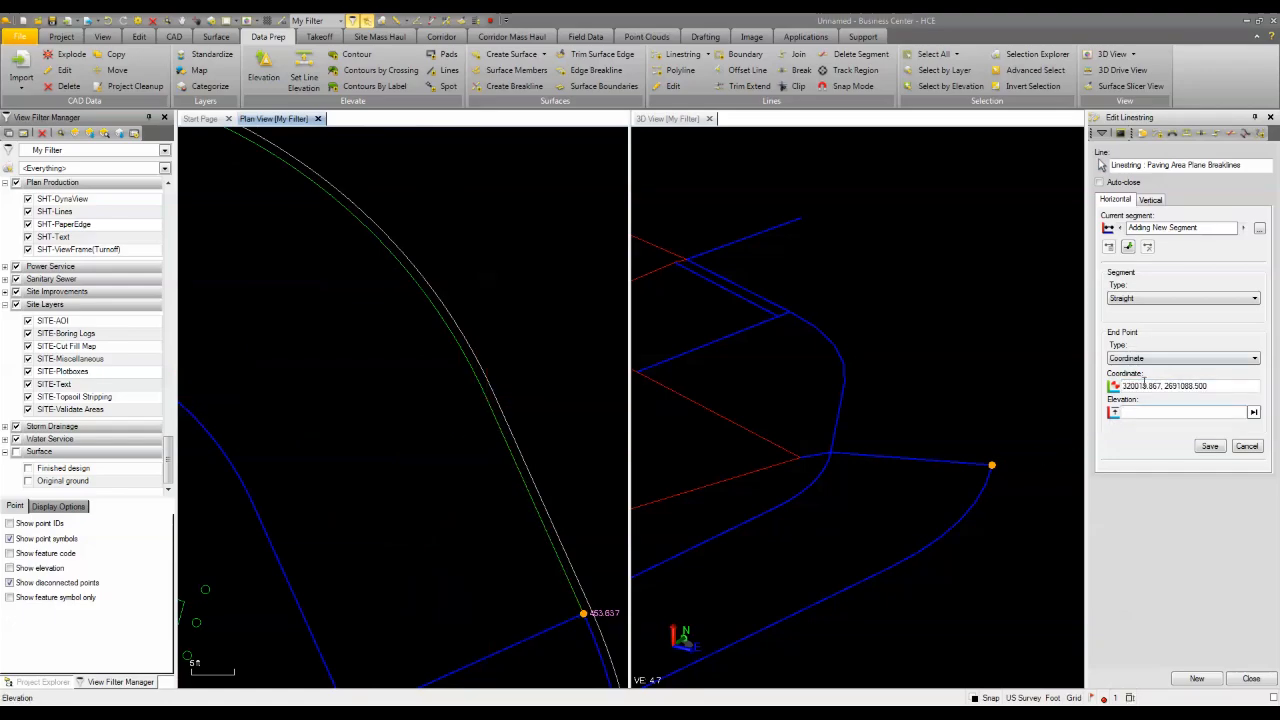
left_click(1210, 447)
Append a smooth curve segment to the middle of the outer curb arc, leave its elevation blank, and save it.
scroll(423, 428, "down", 3)
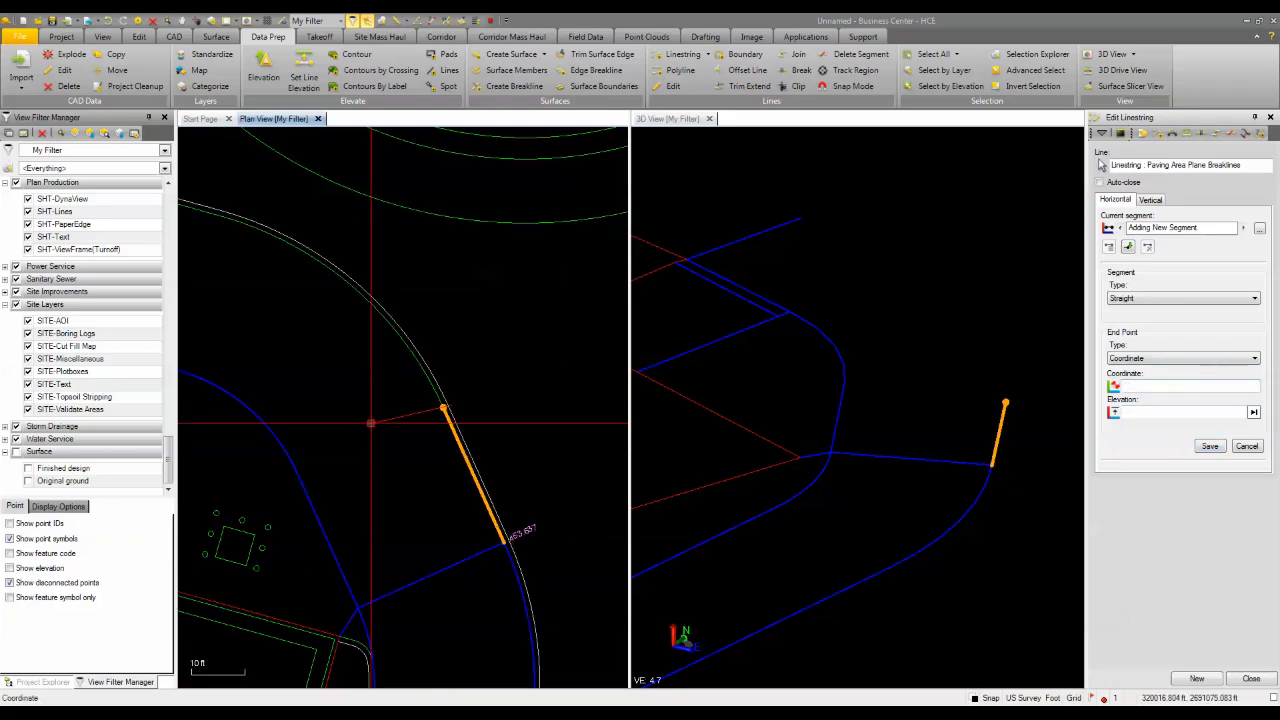
middle_click_drag(423, 428, 390, 404)
scroll(390, 404, "down", 1)
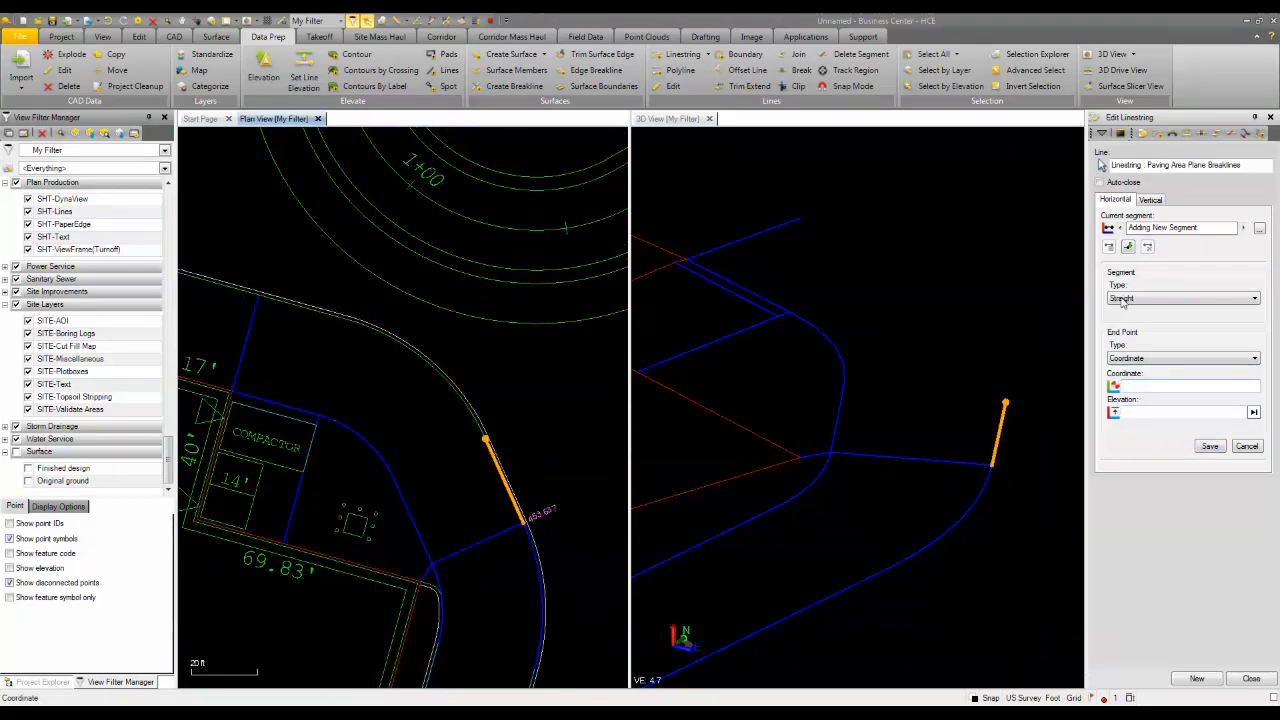
left_click(1150, 298)
left_click(1142, 319)
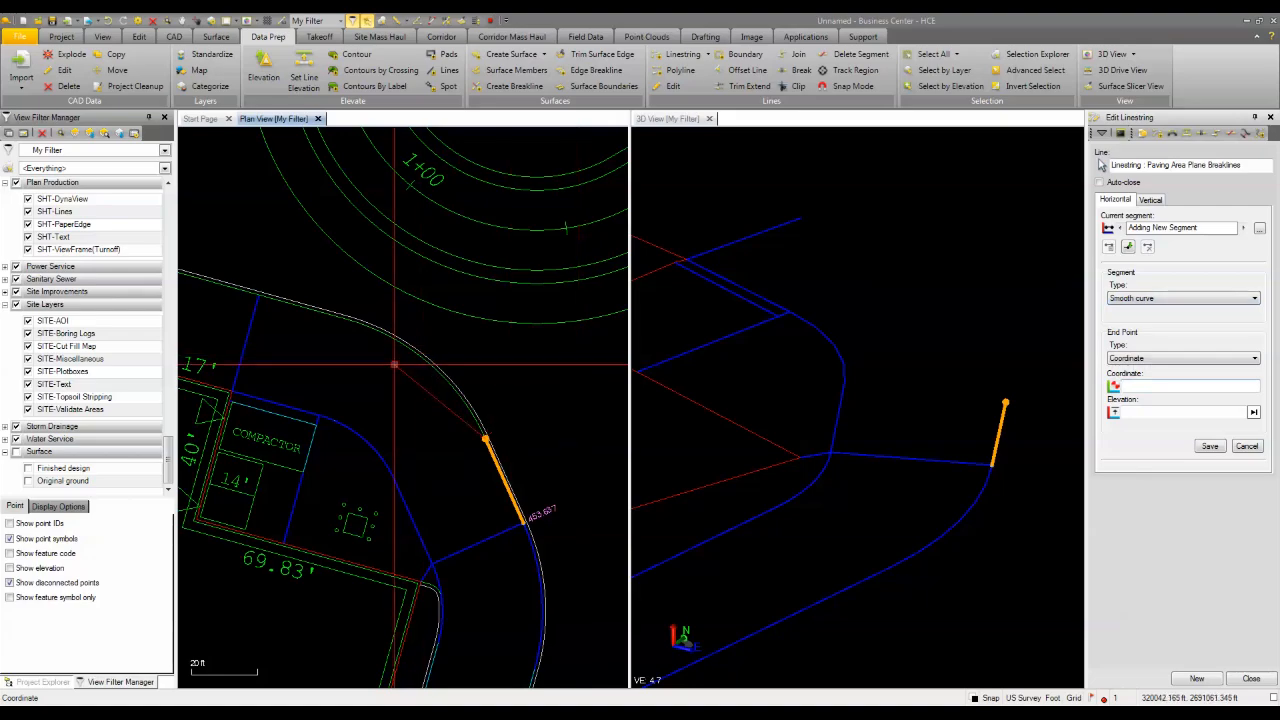
right_click(394, 440)
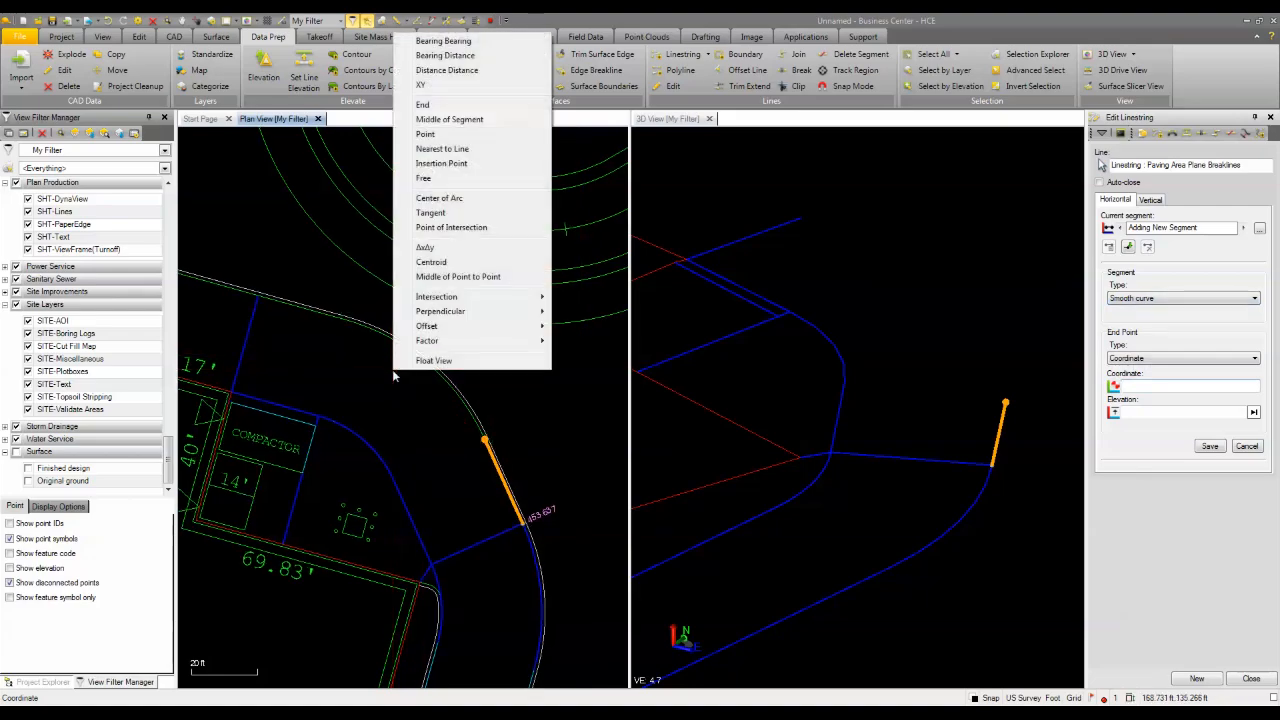
left_click(449, 119)
scroll(443, 357, "up", 3)
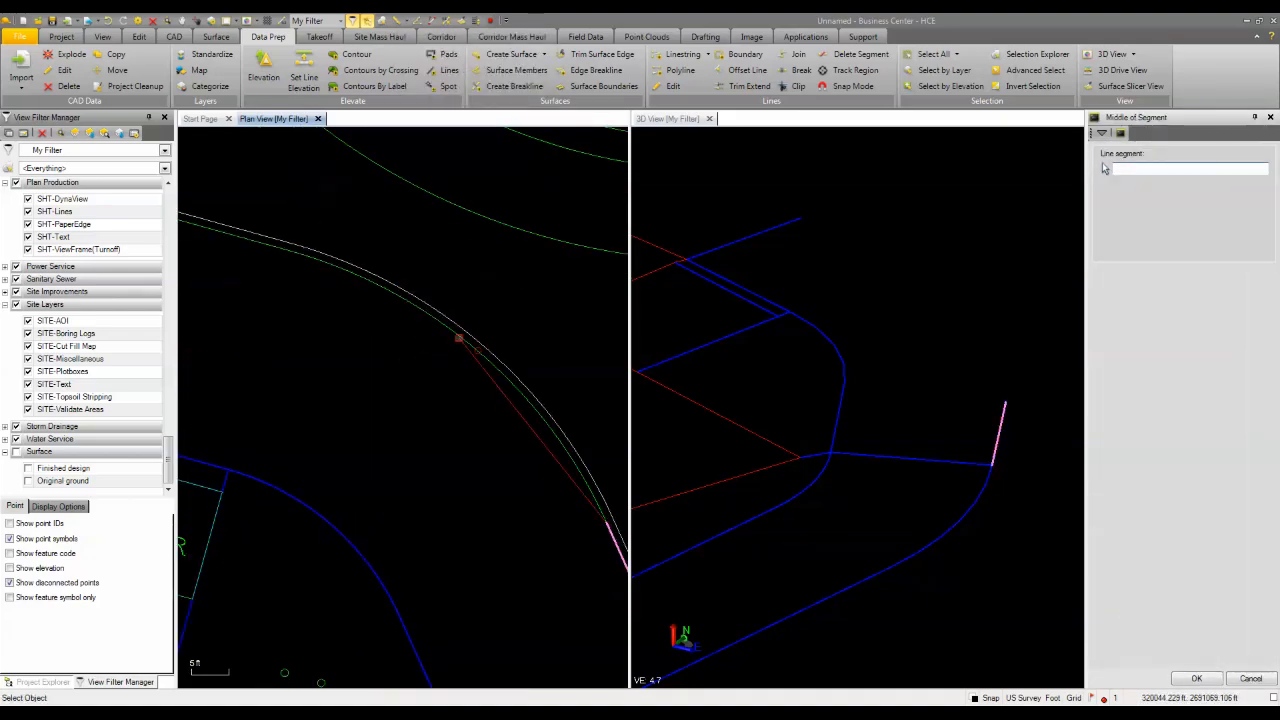
left_click(477, 352)
scroll(427, 380, "down", 2)
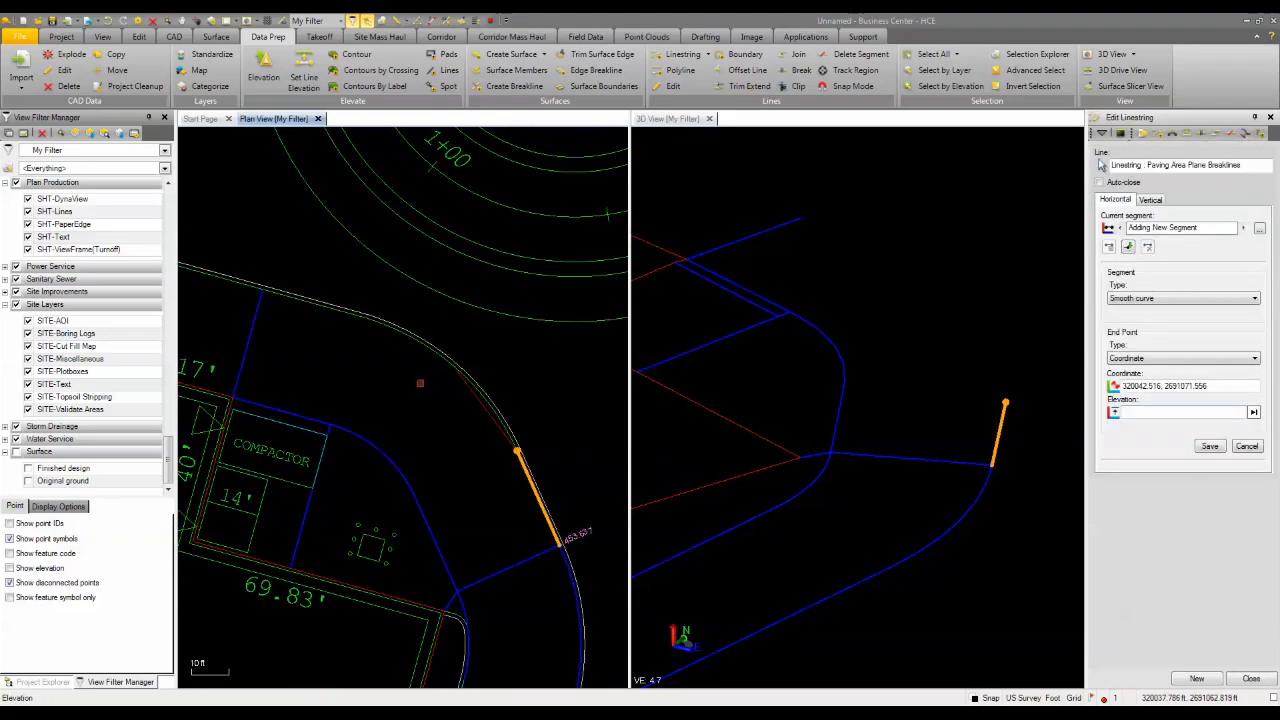
left_click(1208, 447)
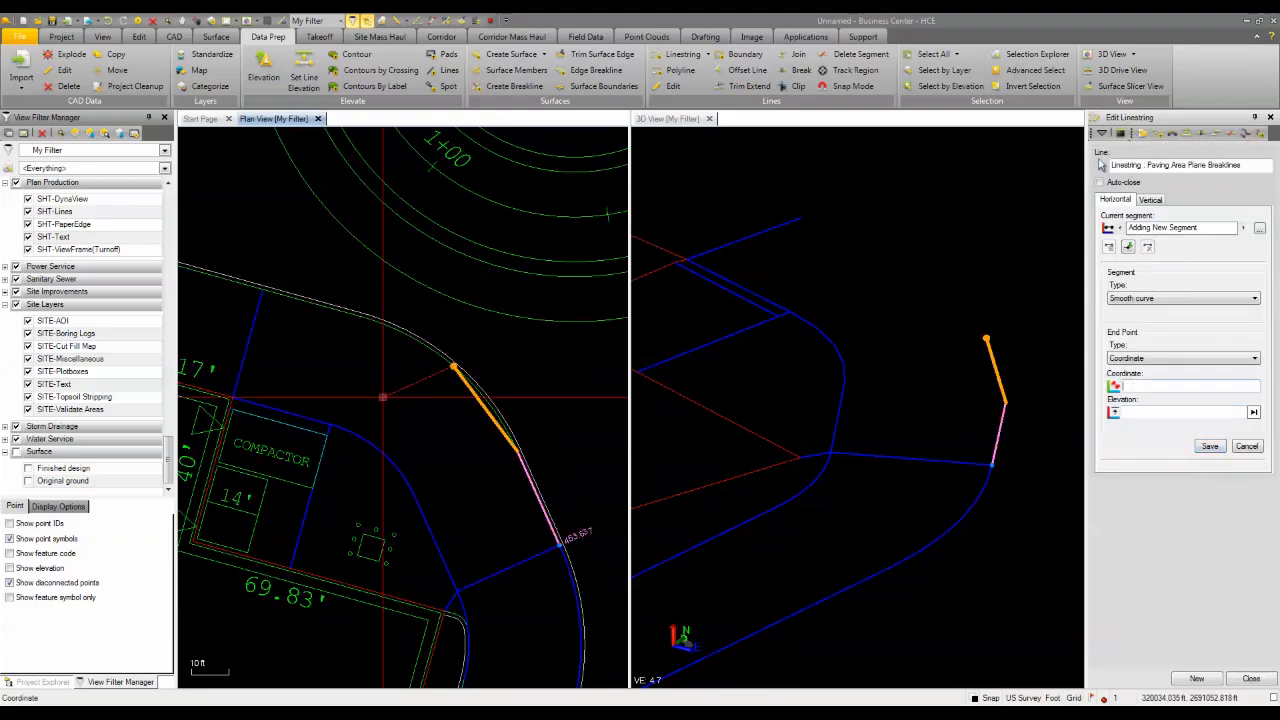
Append a smooth curve segment ending at the northwest end of the outer curb arc, leave its elevation blank, and save it.
scroll(361, 318, "up", 2)
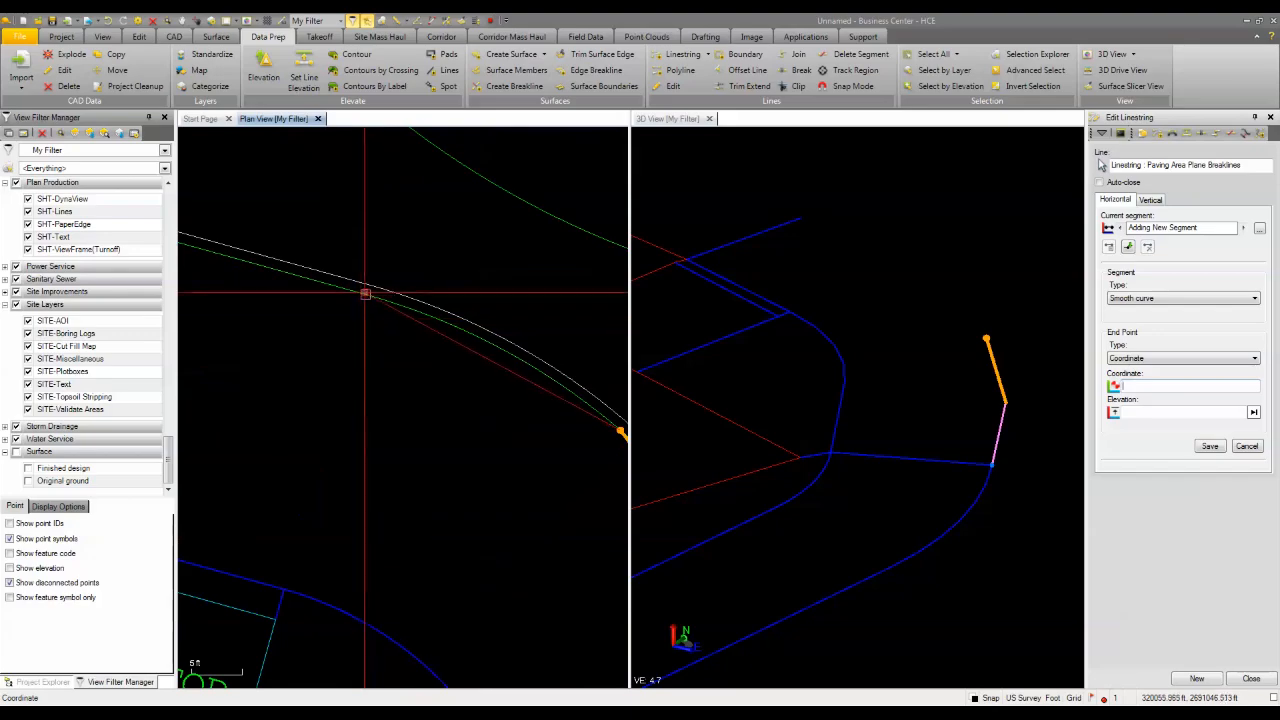
left_click(366, 289)
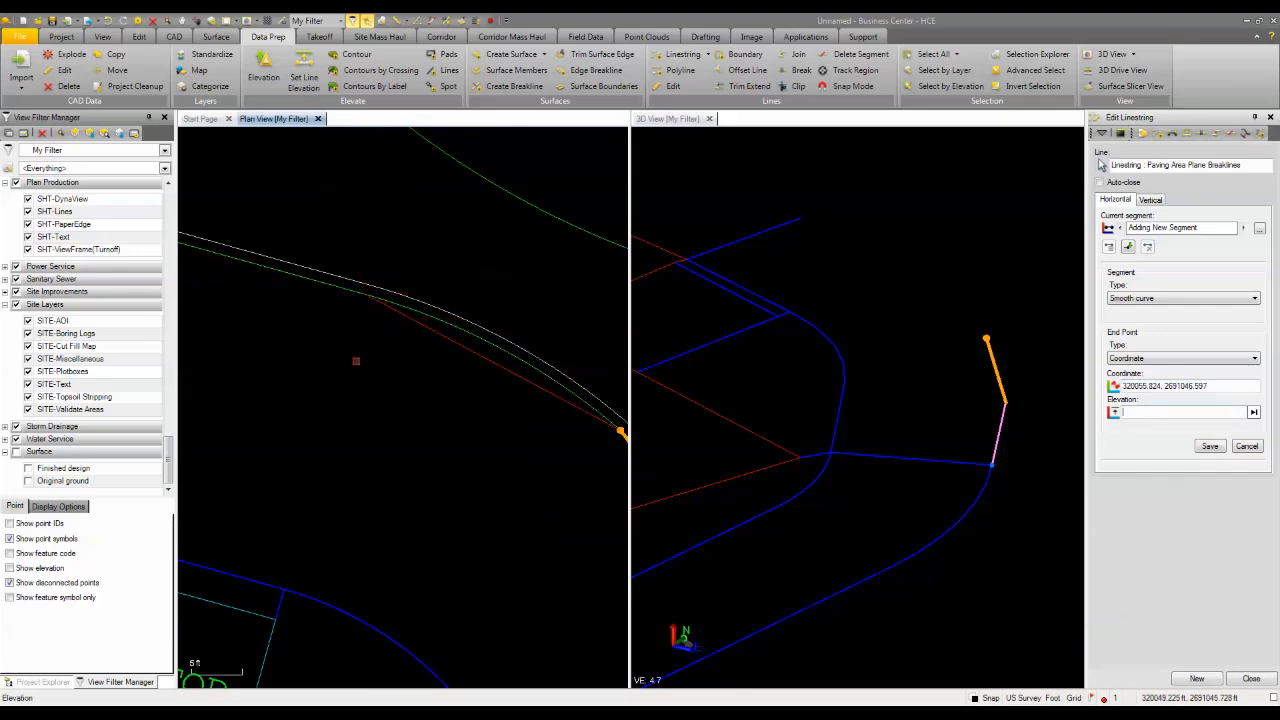
left_click(1209, 446)
Append a segment along the outer curb line, snapped to the end of the crossing breakline north of the compactor.
scroll(434, 449, "down", 2)
middle_click_drag(341, 433, 409, 420)
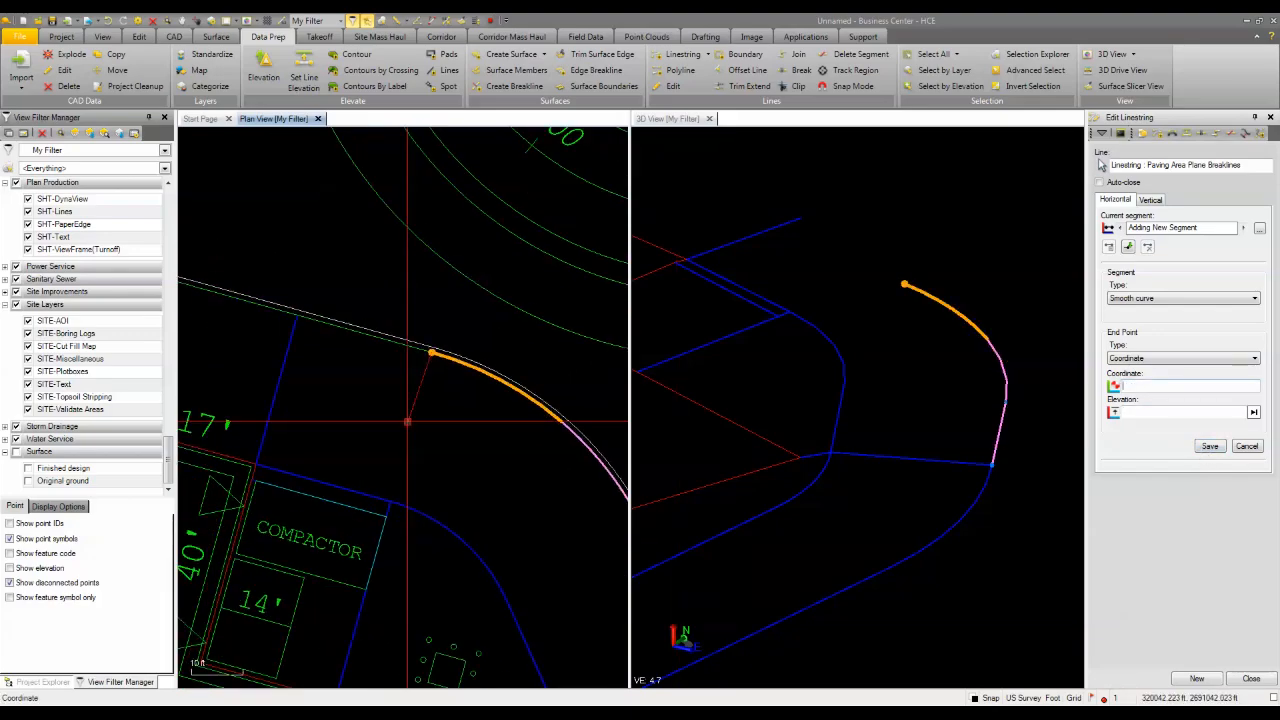
right_click(326, 369)
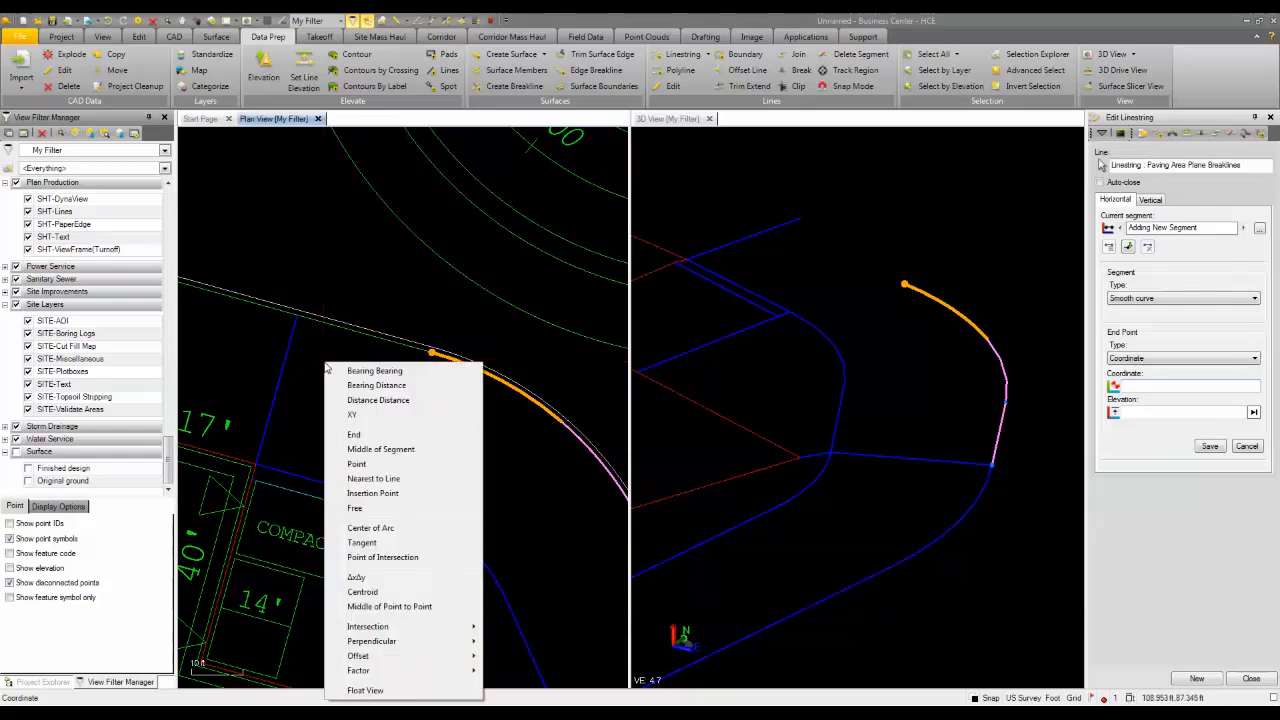
left_click(345, 434)
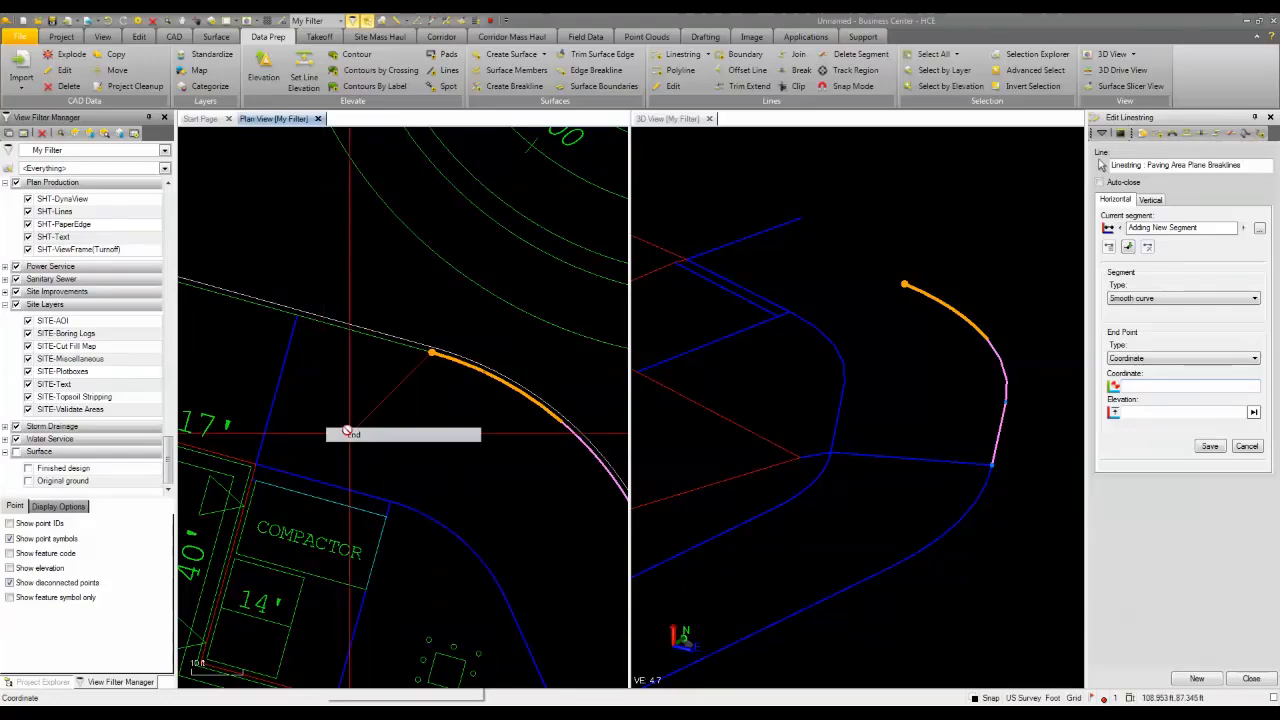
left_click(293, 327)
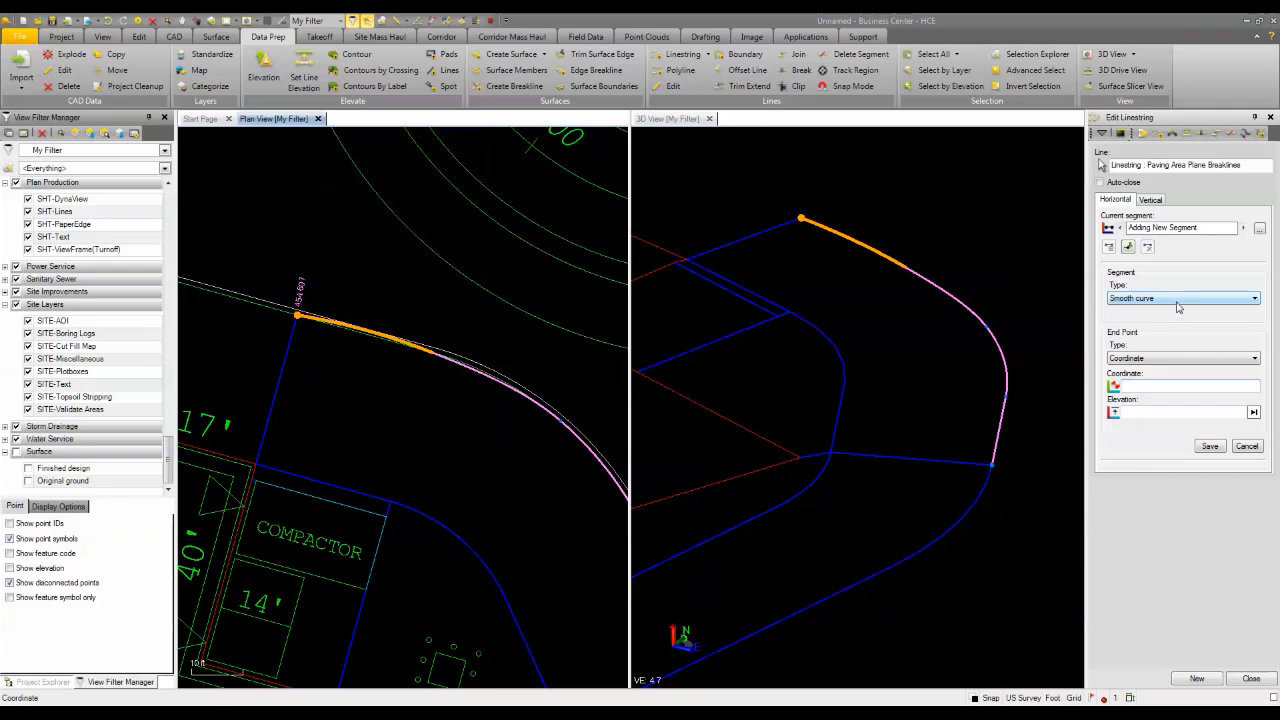
Exit append mode, change the last outer curb segment to Straight, save it, and finish editing the linestring.
left_click(1247, 446)
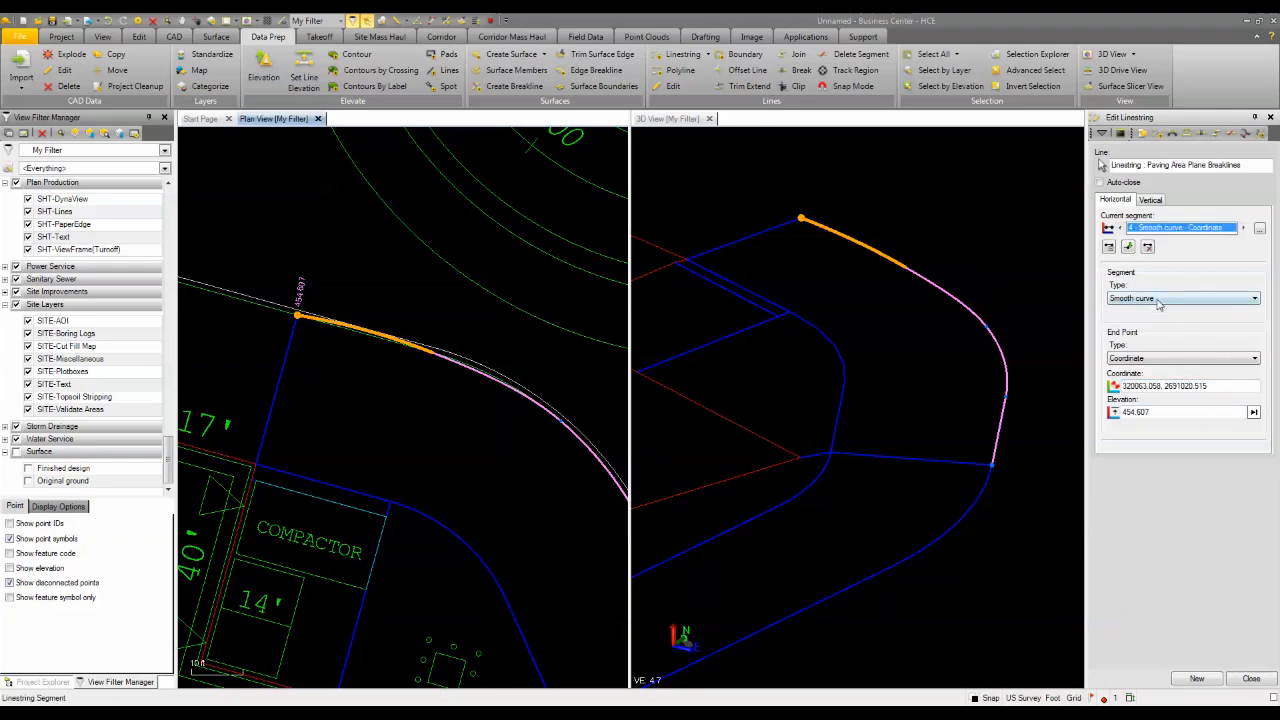
left_click(1158, 298)
left_click(1180, 376)
left_click(1212, 446)
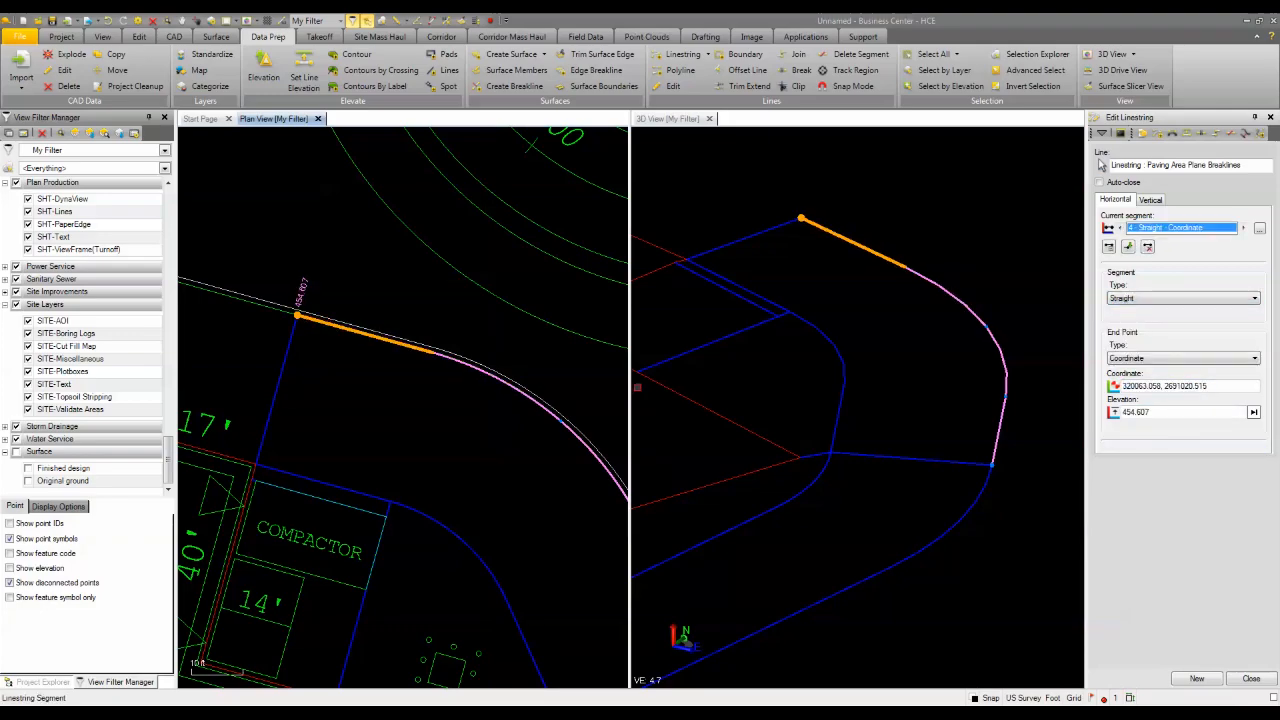
left_click(1252, 679)
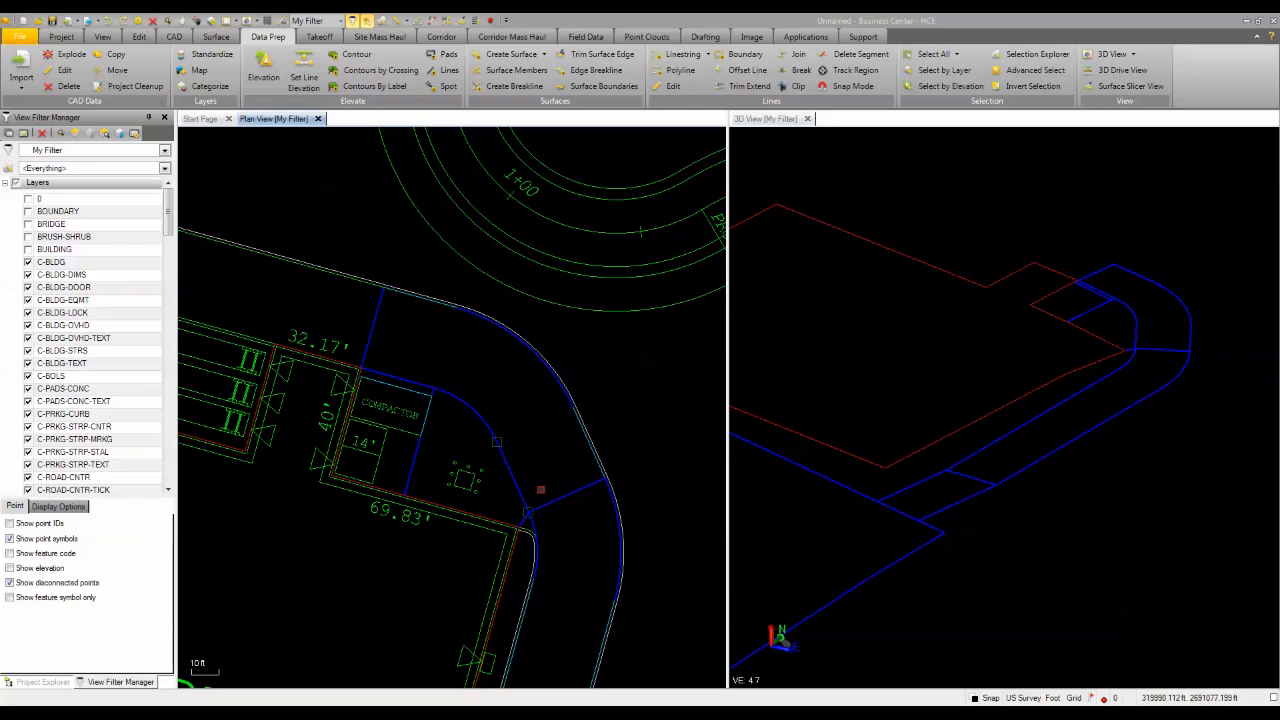
Build the takeoff surfaces and turn on display of the Finished design surface.
scroll(880, 438, "down", 2)
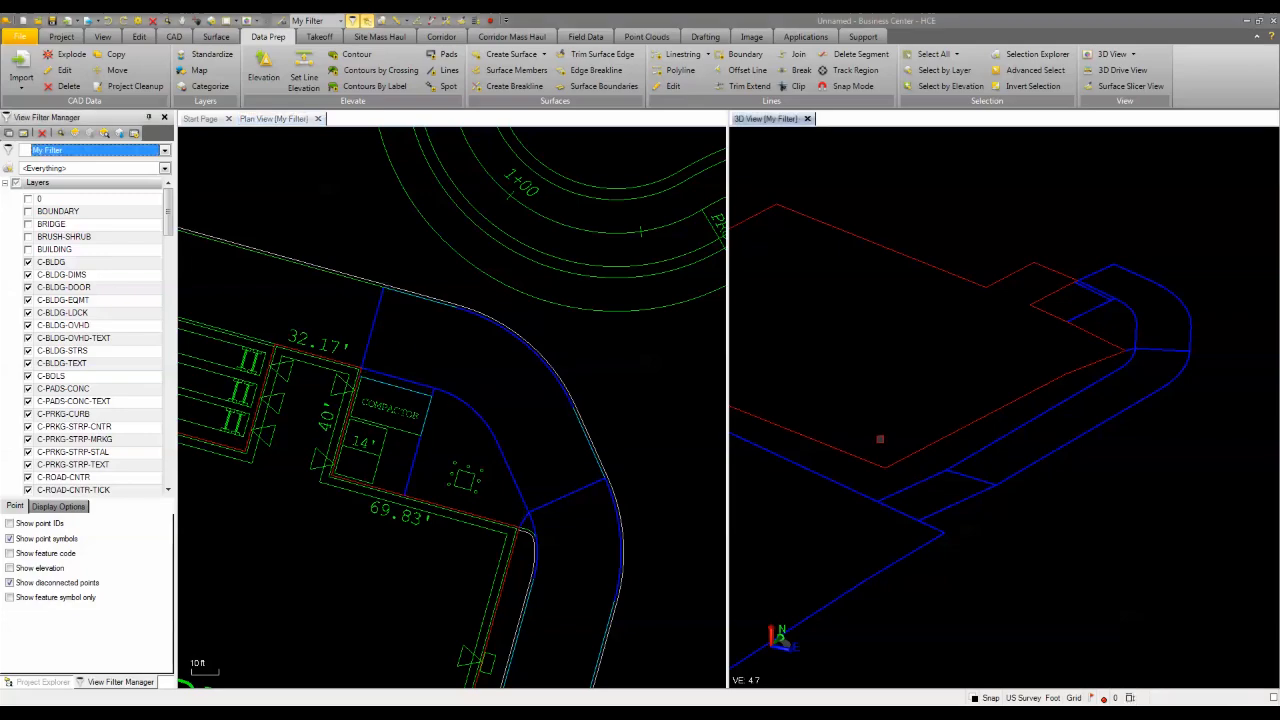
middle_click_drag(880, 438, 999, 361)
scroll(999, 361, "down", 1)
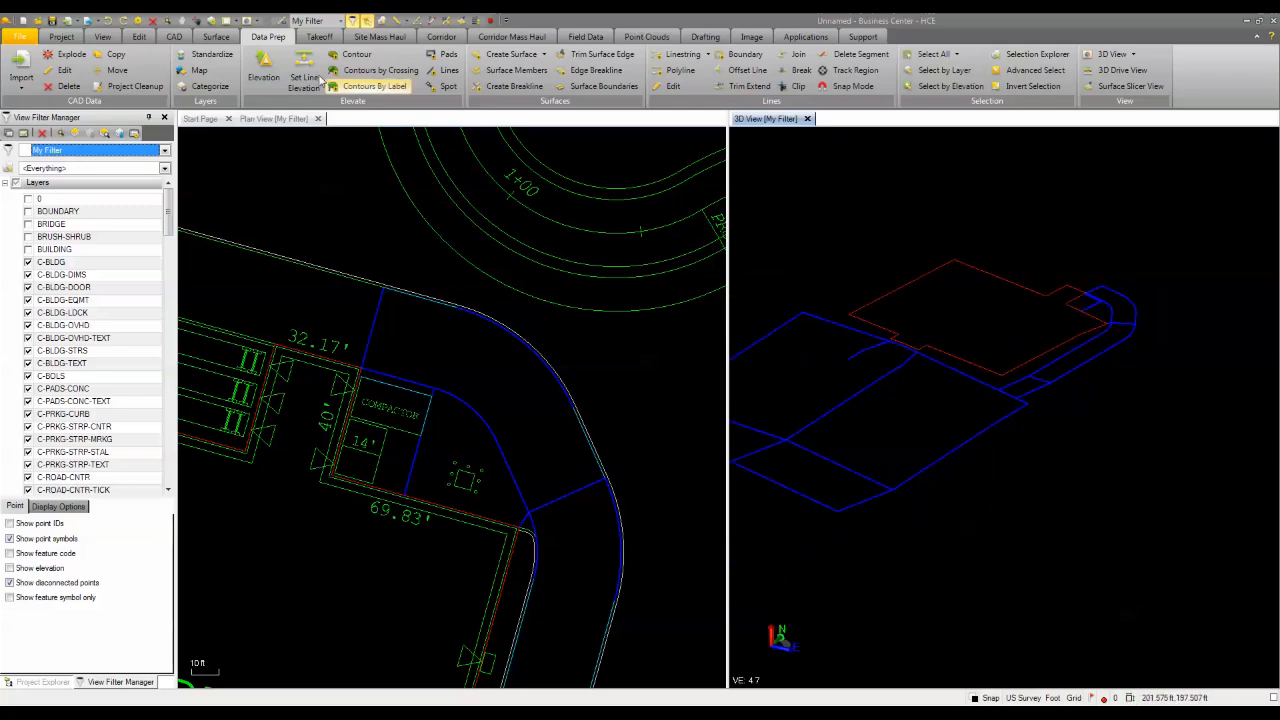
left_click(318, 37)
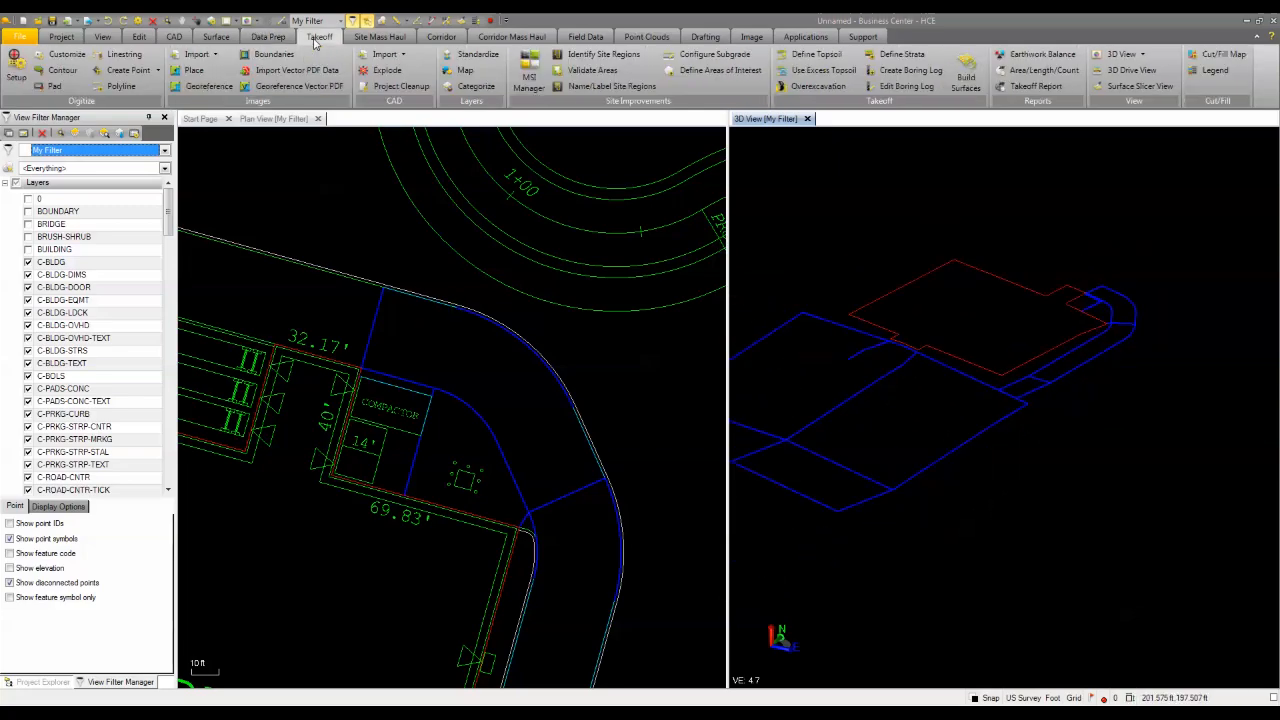
left_click(965, 76)
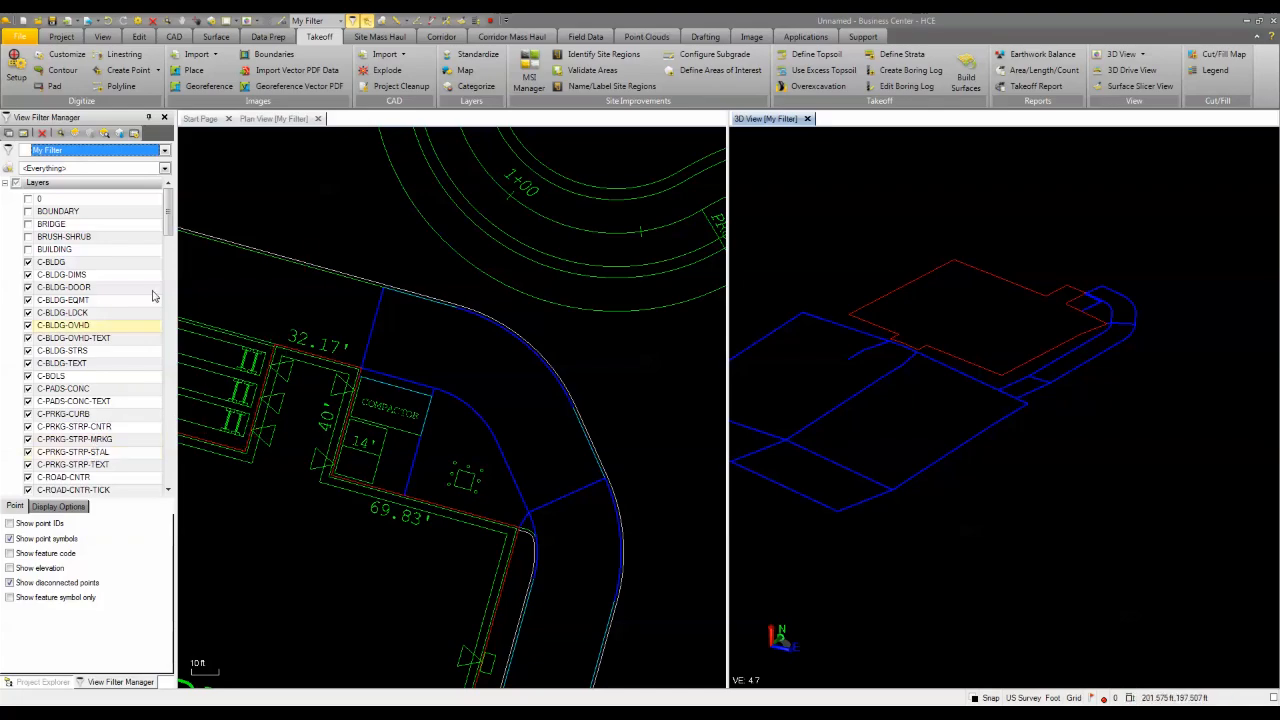
scroll(118, 484, "down", 15)
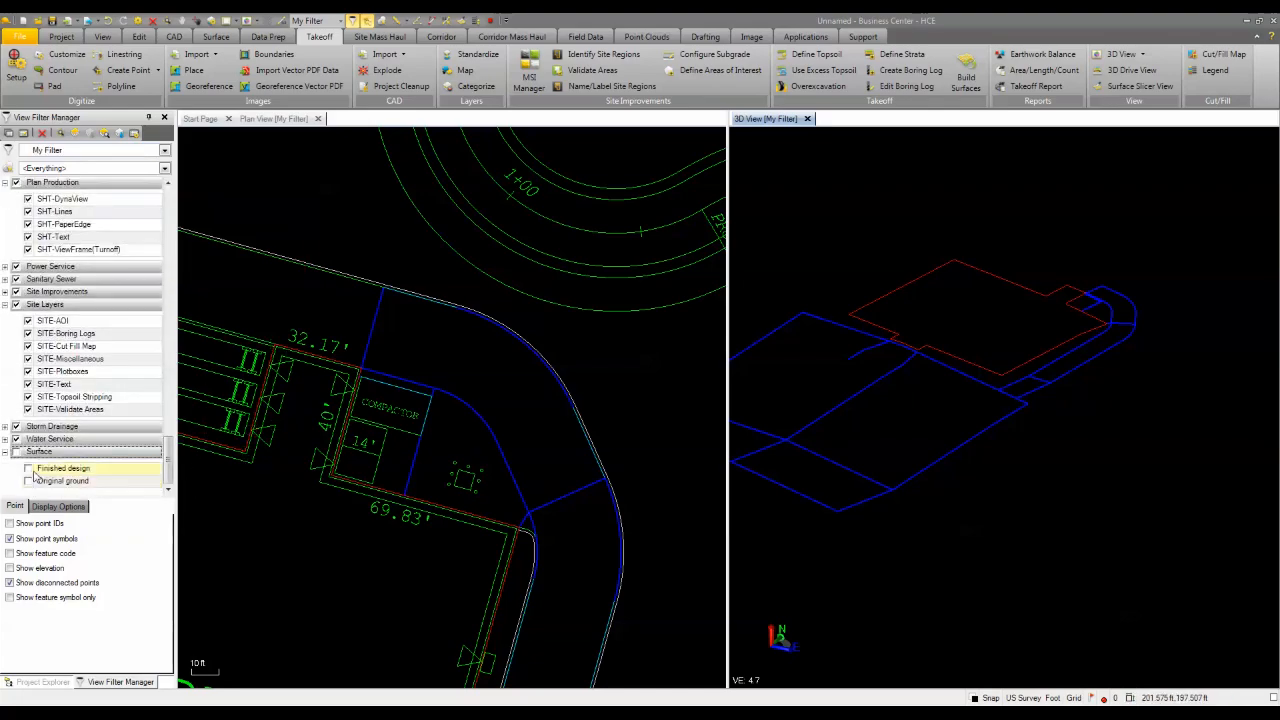
left_click(28, 468)
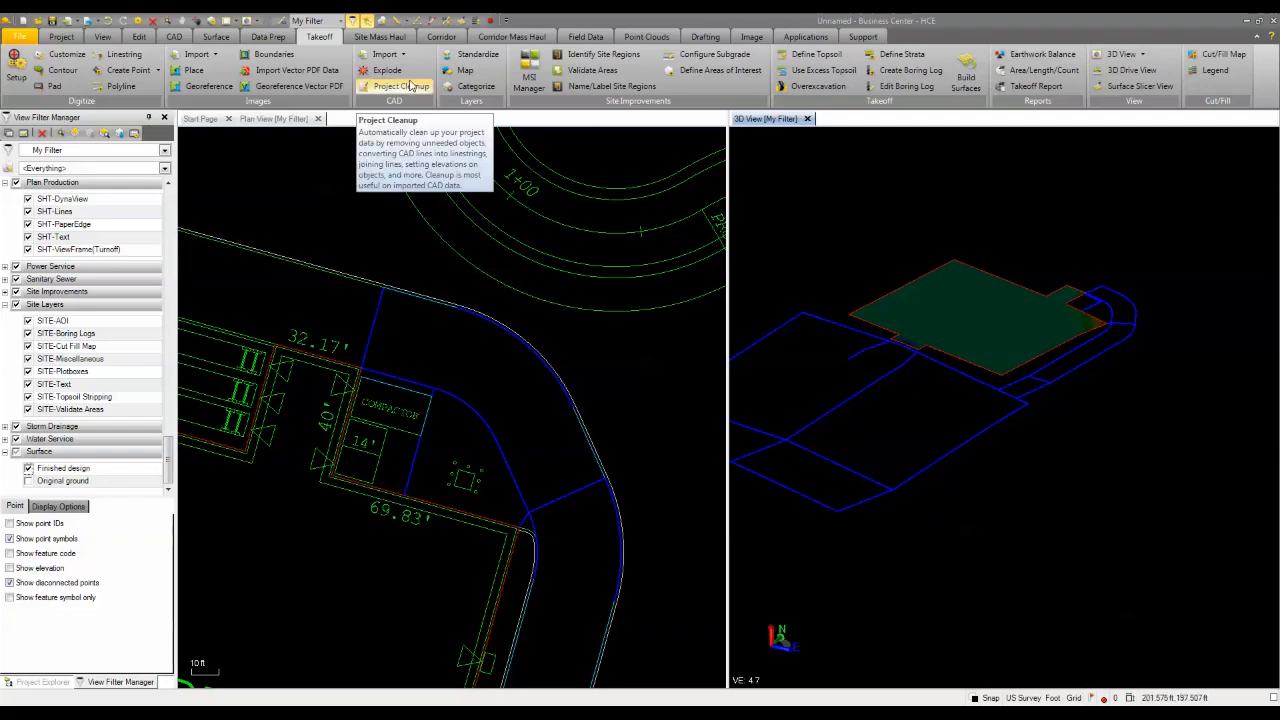
Reassign the DES-Breaklines layer from the Unknown to the Design takeoff category and rebuild the surfaces.
left_click(476, 88)
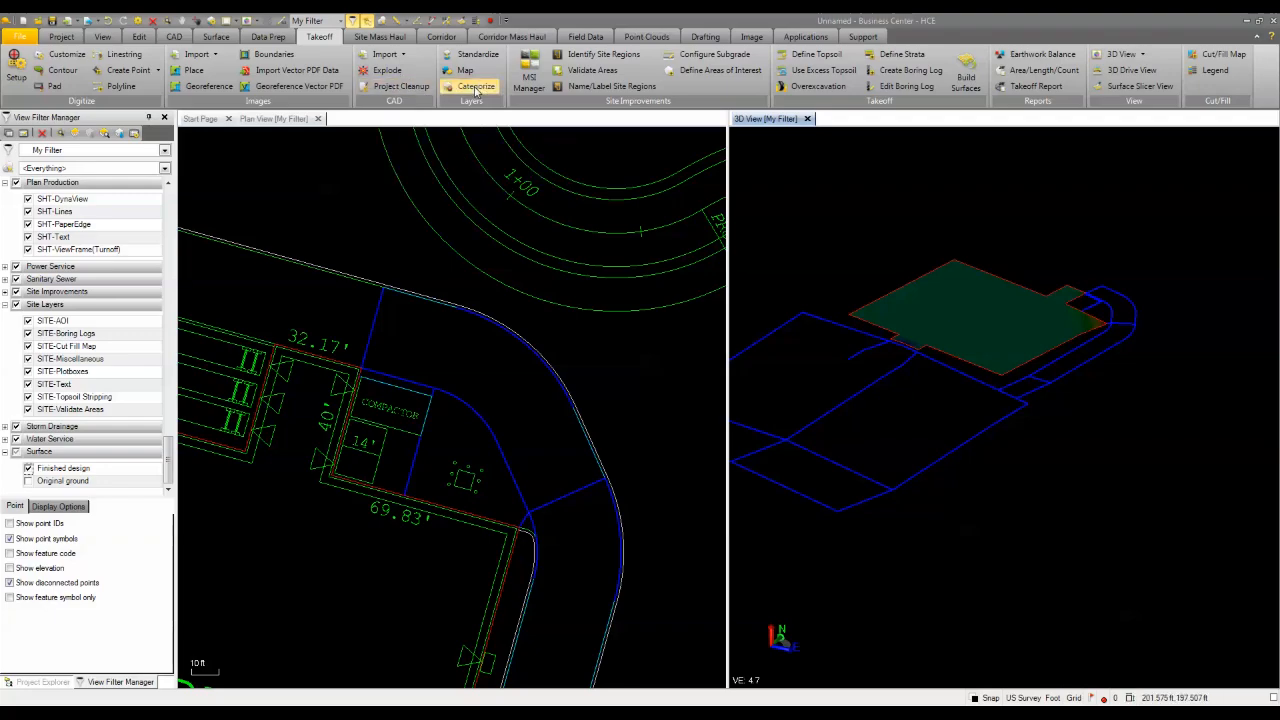
left_click(1186, 211)
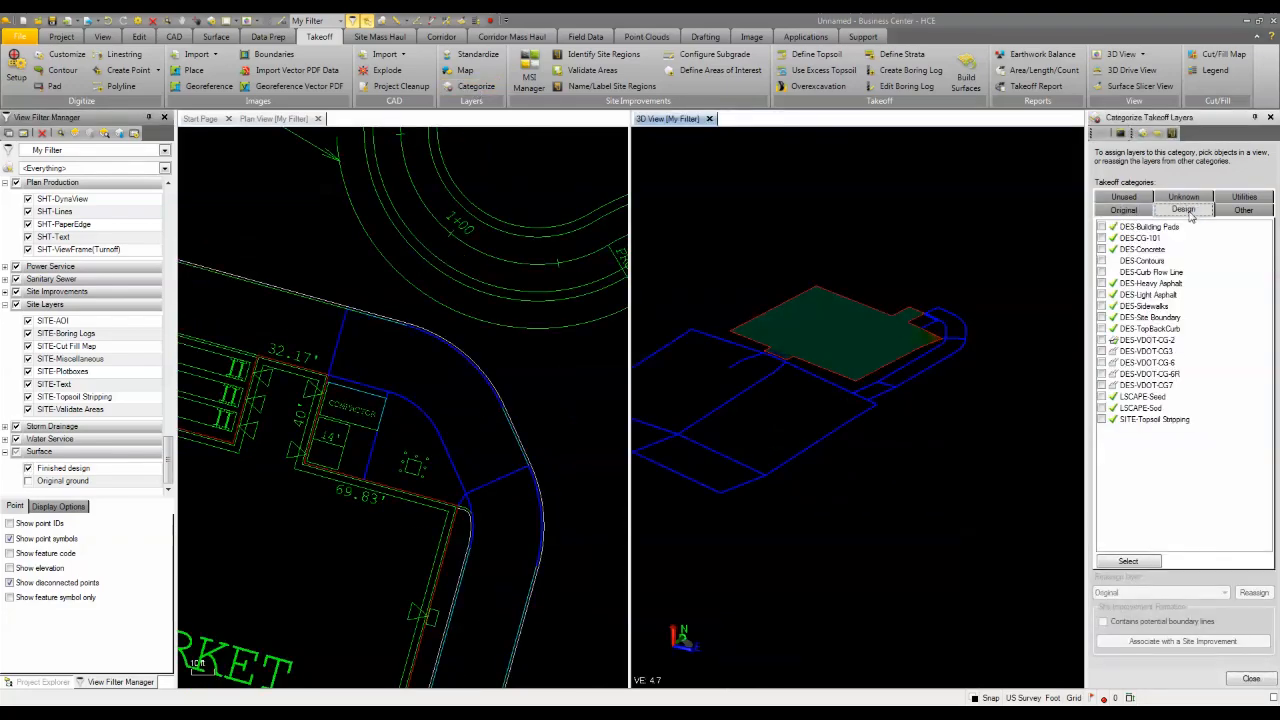
left_click(1188, 198)
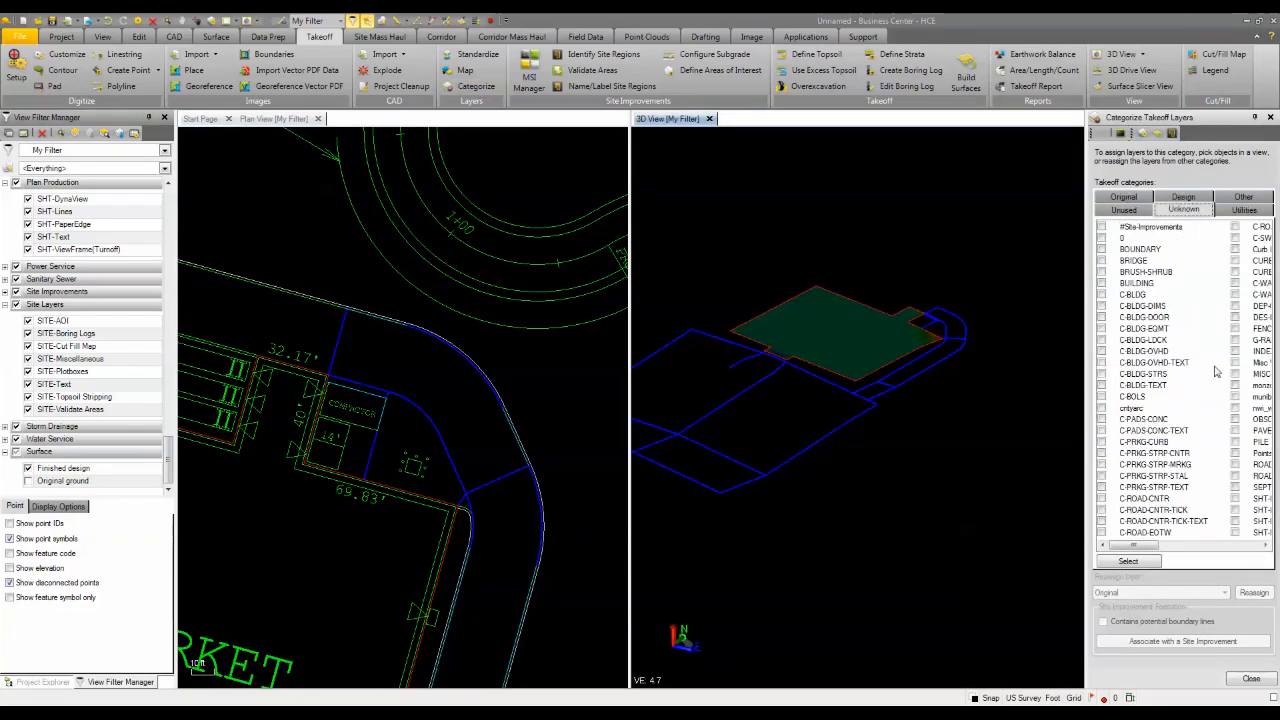
left_click(1265, 546)
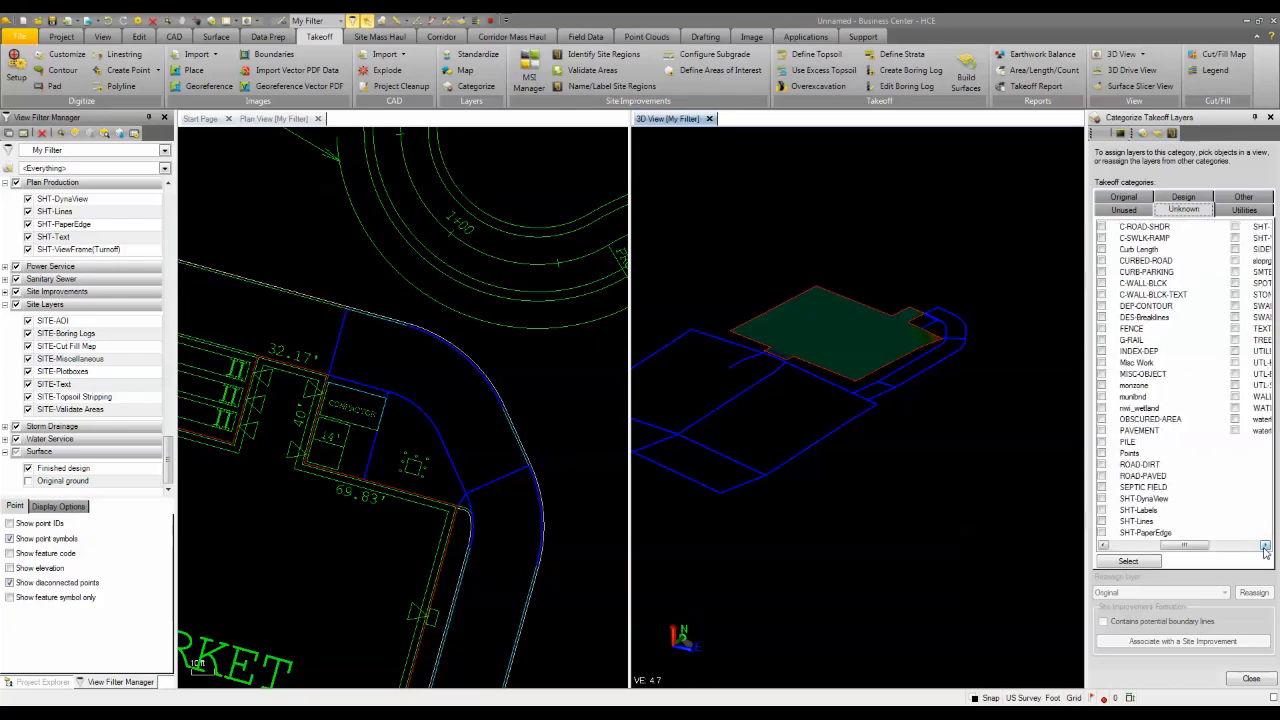
left_click(1102, 317)
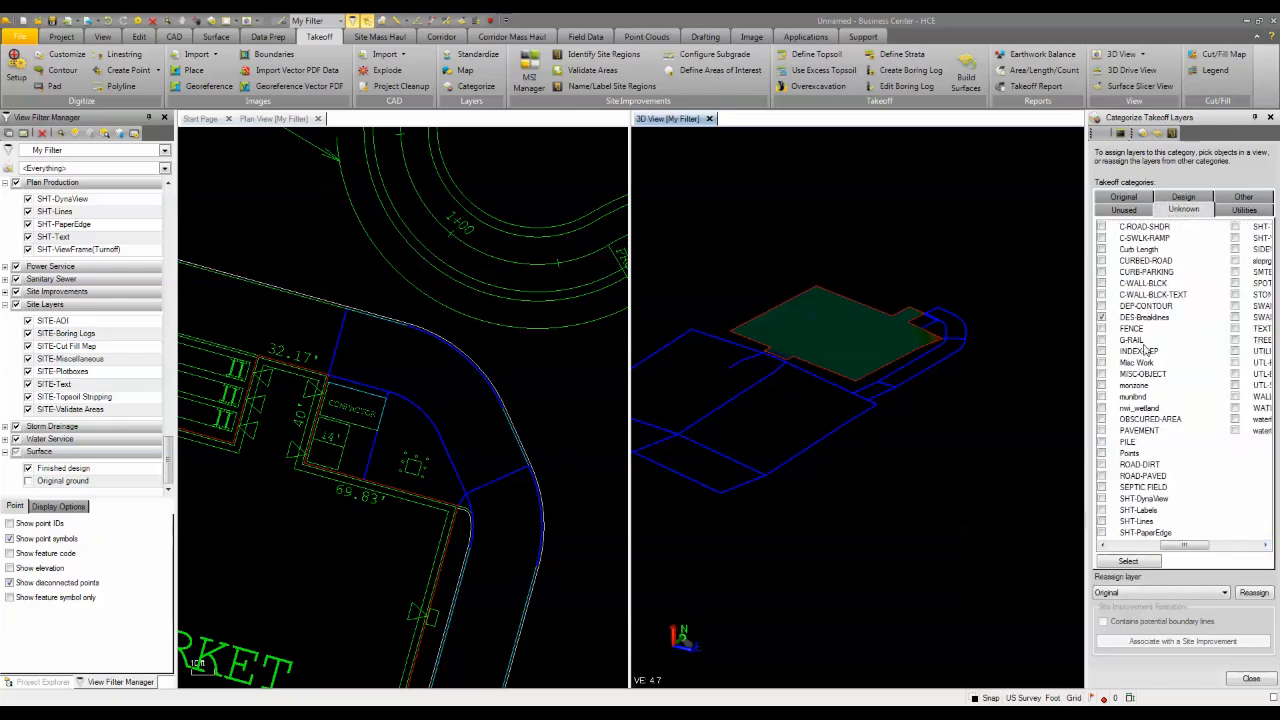
left_click(1217, 596)
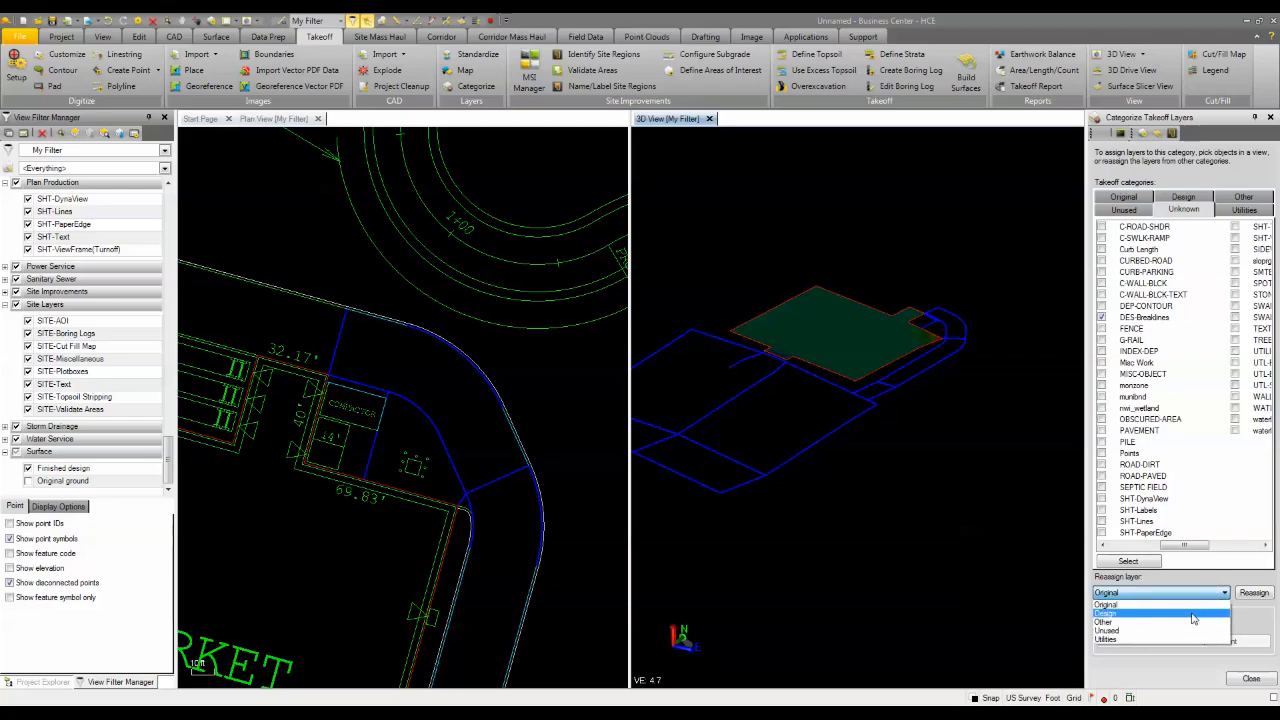
left_click(1186, 615)
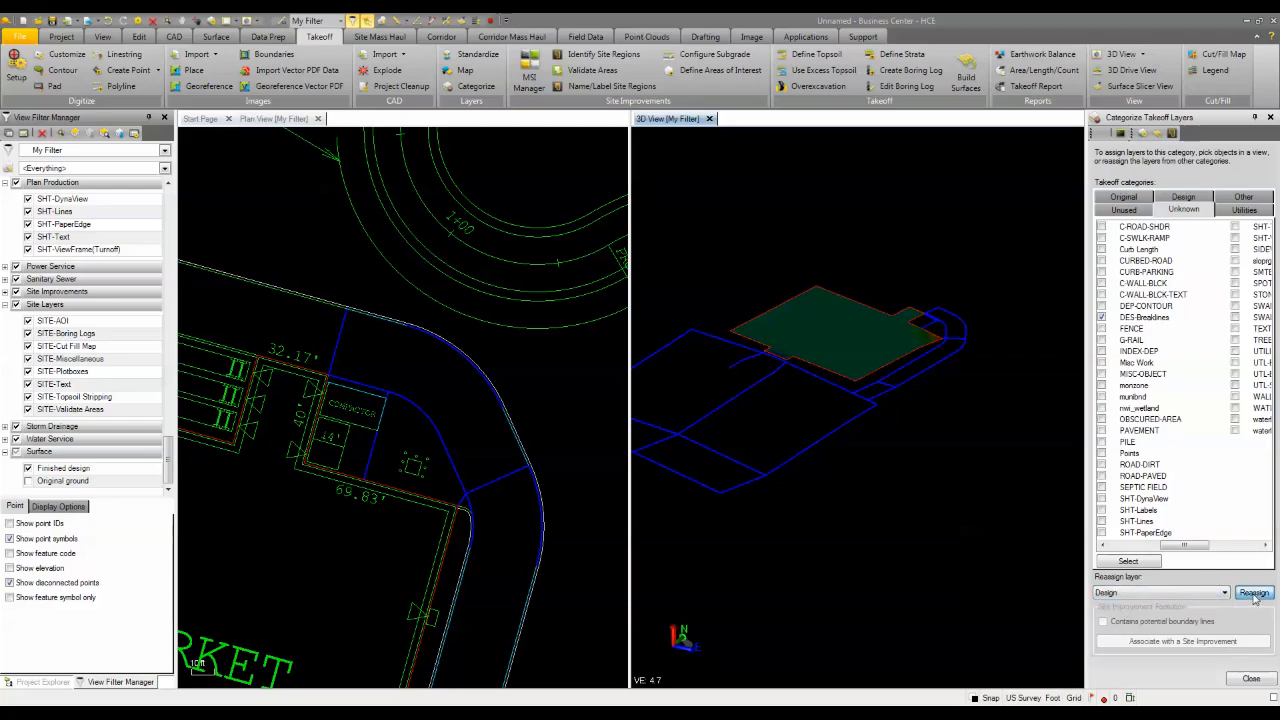
left_click(1254, 593)
left_click(1251, 678)
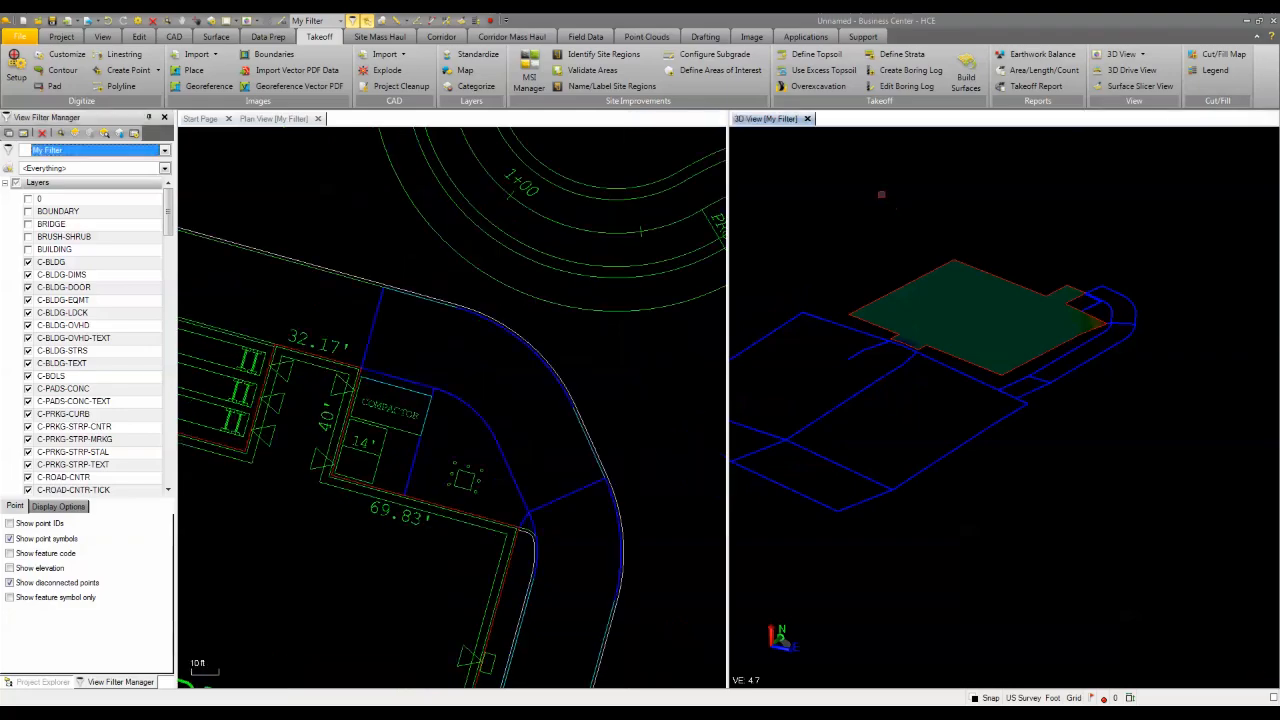
left_click(966, 76)
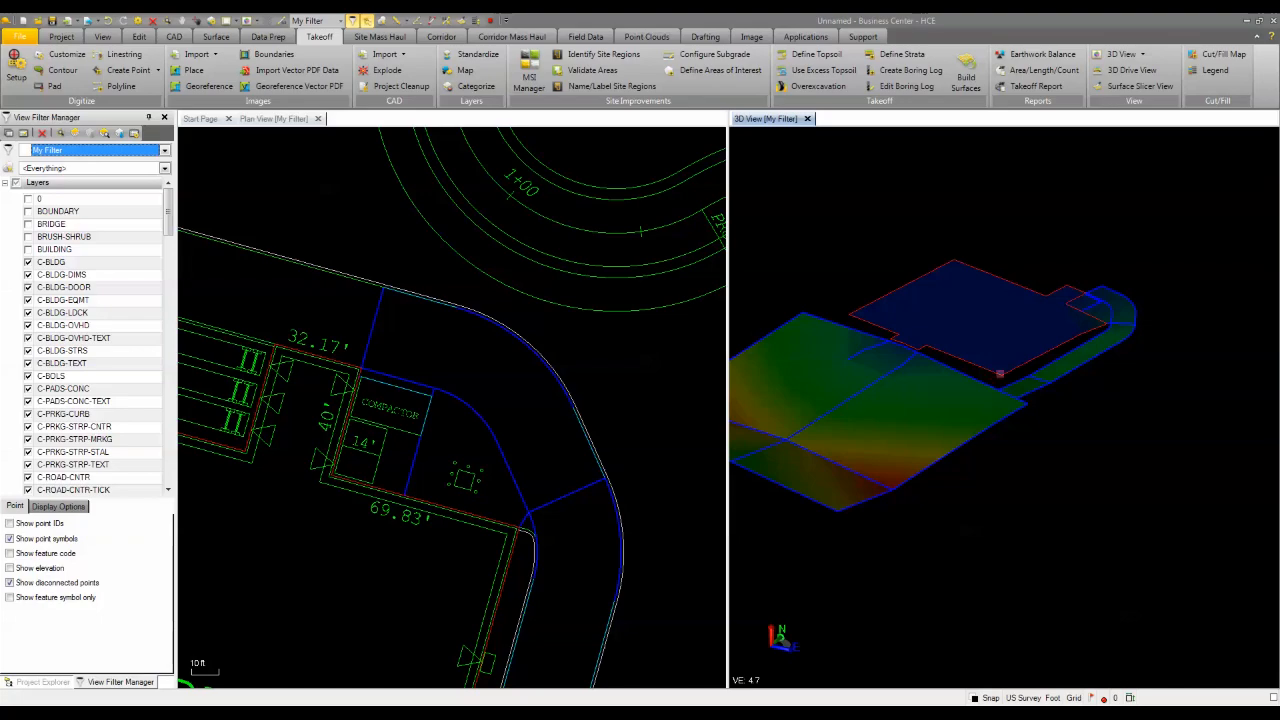
Examine the rebuilt finished design surface in 3D from several angles, and the curb lines around the whole supermarket in plan.
key("alt")
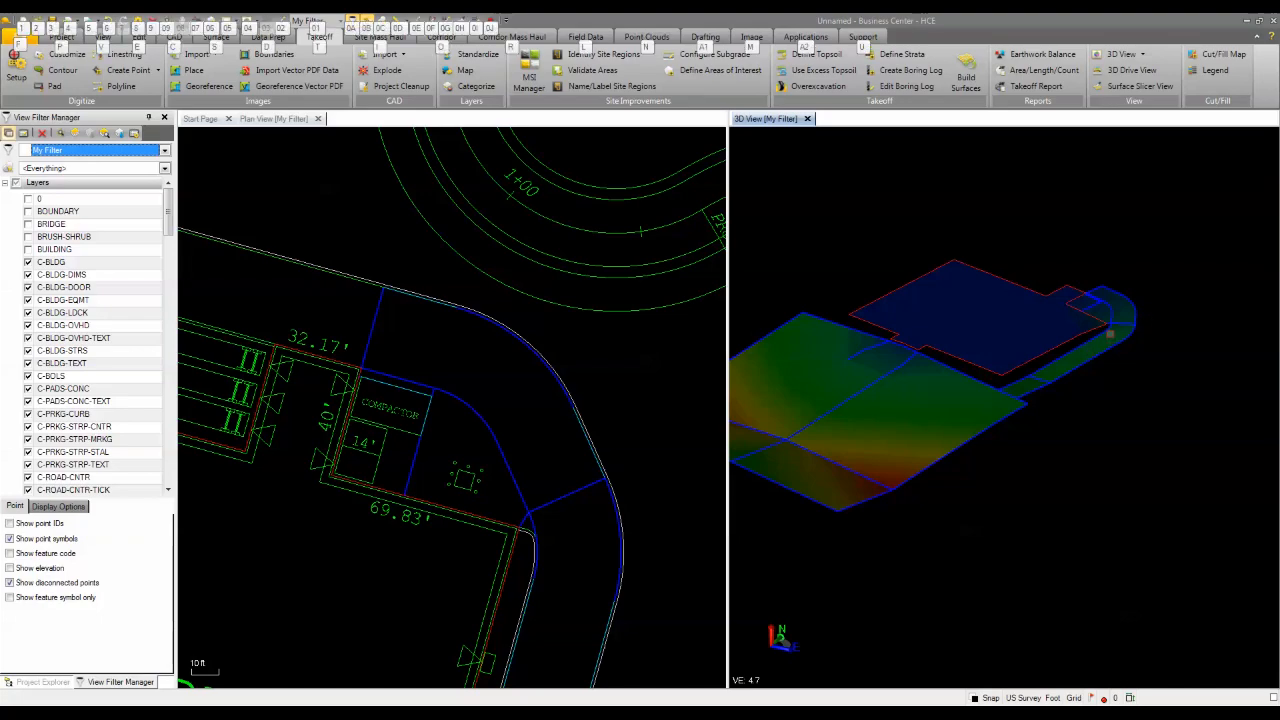
left_click_drag(1110, 333, 1110, 333)
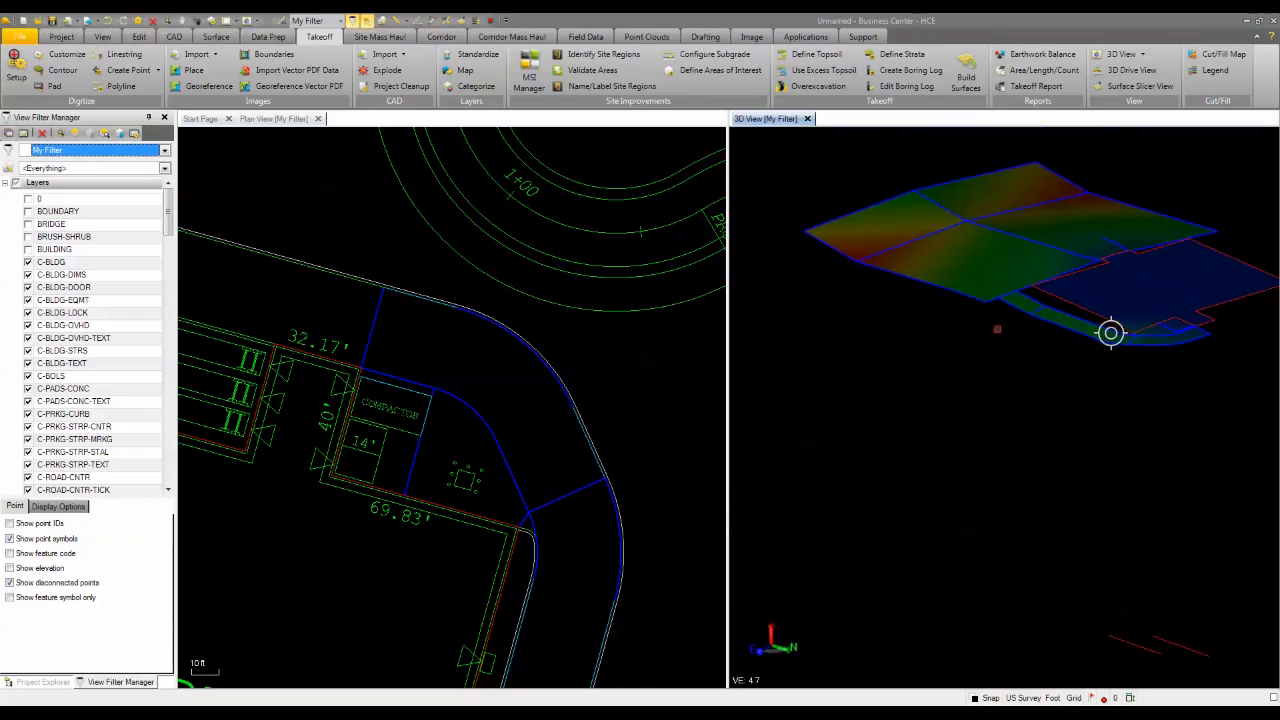
scroll(1110, 333, "up", 5)
left_click_drag(921, 392, 907, 392)
mouse_move(1003, 407)
left_mouse_down()
mouse_move(1023, 423)
mouse_move(1117, 409)
mouse_move(1171, 426)
mouse_move(1076, 445)
mouse_move(963, 411)
mouse_move(1040, 434)
mouse_move(1131, 411)
mouse_move(1017, 455)
left_mouse_up()
left_click_drag(938, 456, 967, 466)
middle_click_drag(959, 459, 1060, 373)
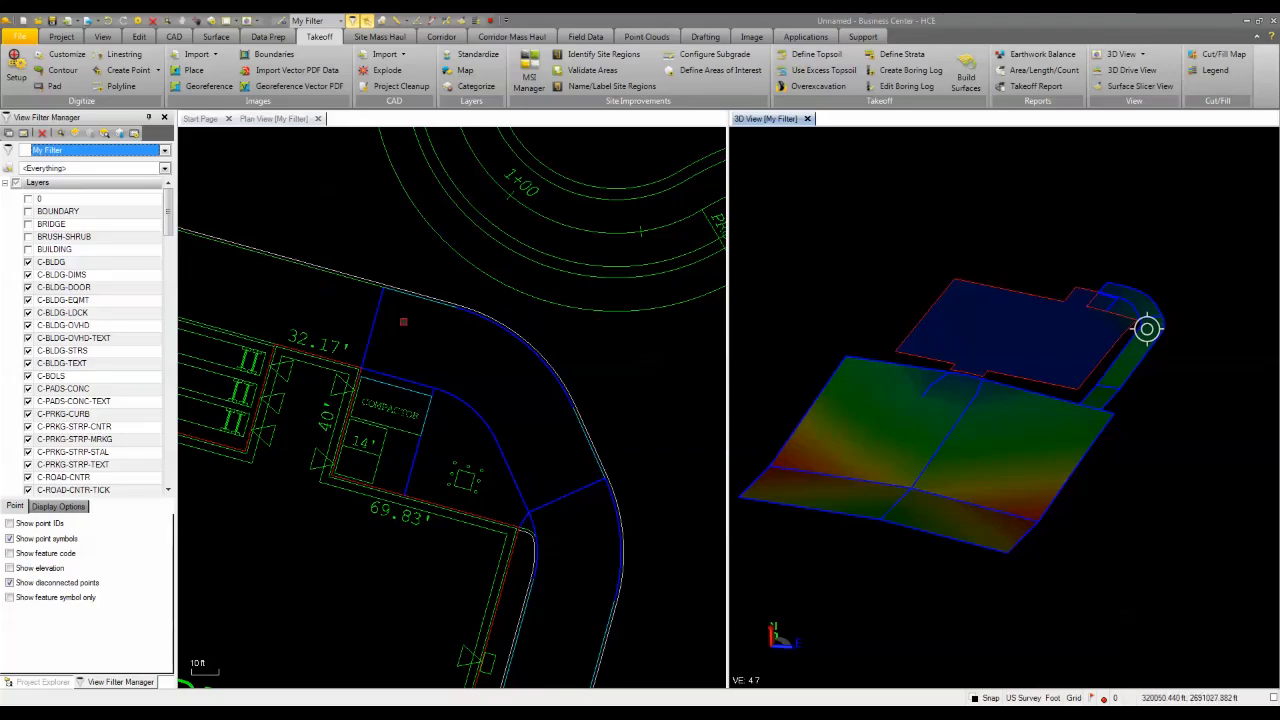
scroll(400, 325, "down", 3)
scroll(394, 338, "down", 4)
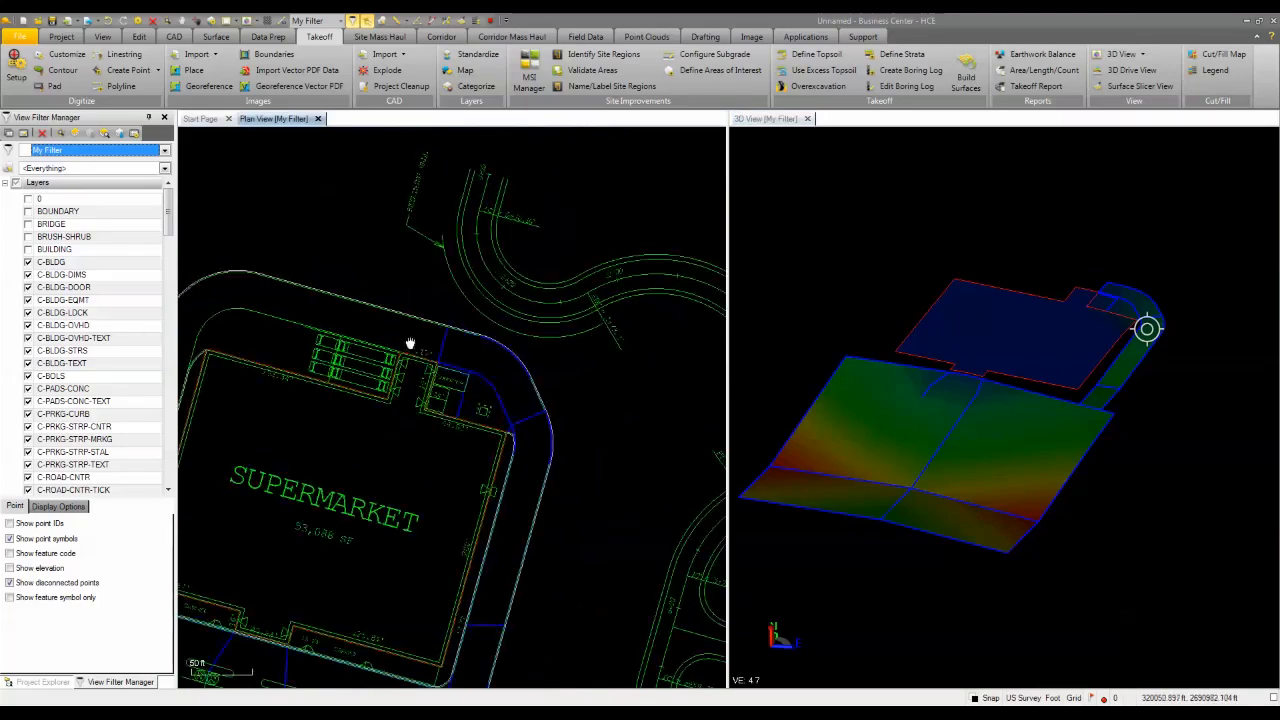
middle_click_drag(272, 346, 357, 317)
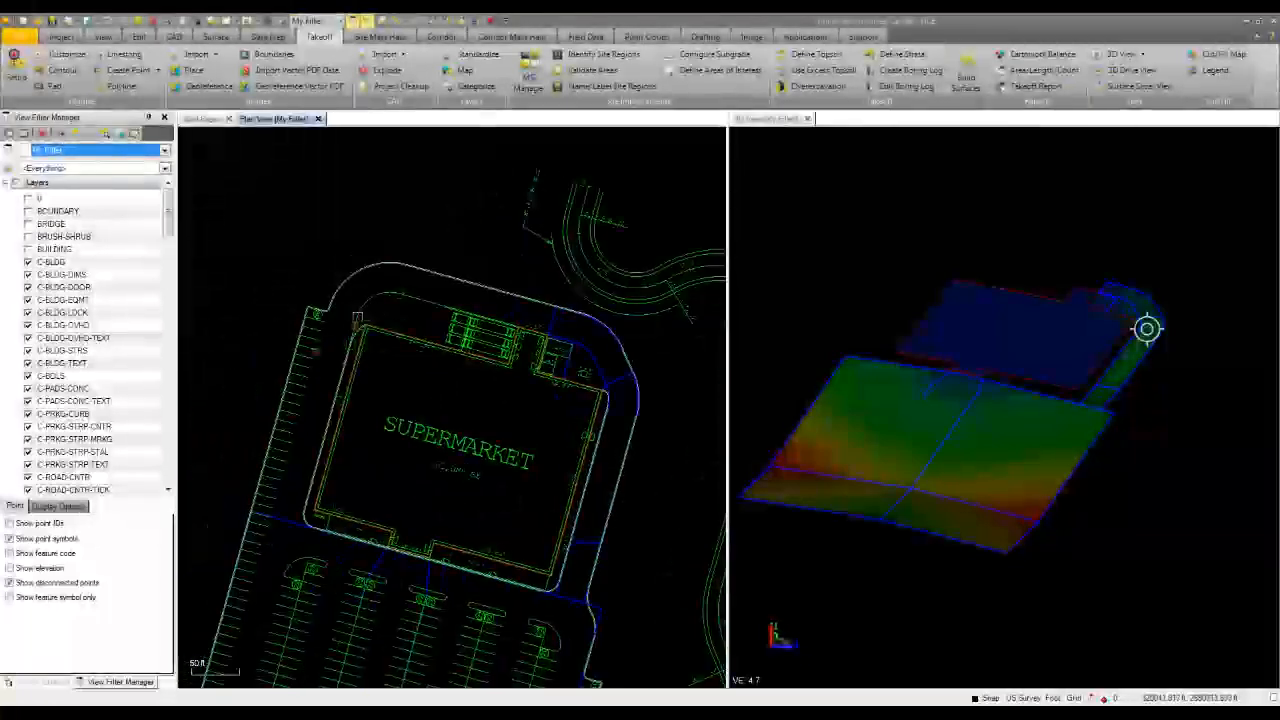